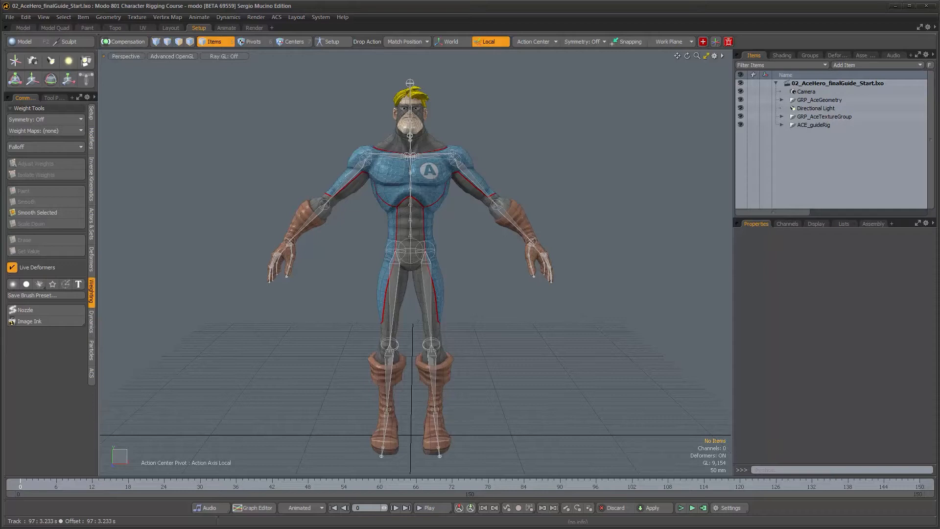
# Examine the guide rig joints around the character's right shoulder and upper arm from several angles.
pyautogui.keyDown('alt'); pyautogui.moveTo(359, 246); pyautogui.dragTo(366, 207); pyautogui.keyUp('alt')
pyautogui.keyDown('alt'); pyautogui.moveTo(371, 219); pyautogui.dragTo(371, 288, button='middle'); pyautogui.keyUp('alt')
pyautogui.keyDown('alt'); pyautogui.moveTo(372, 262); pyautogui.dragTo(409, 263, button='right'); pyautogui.keyUp('alt')
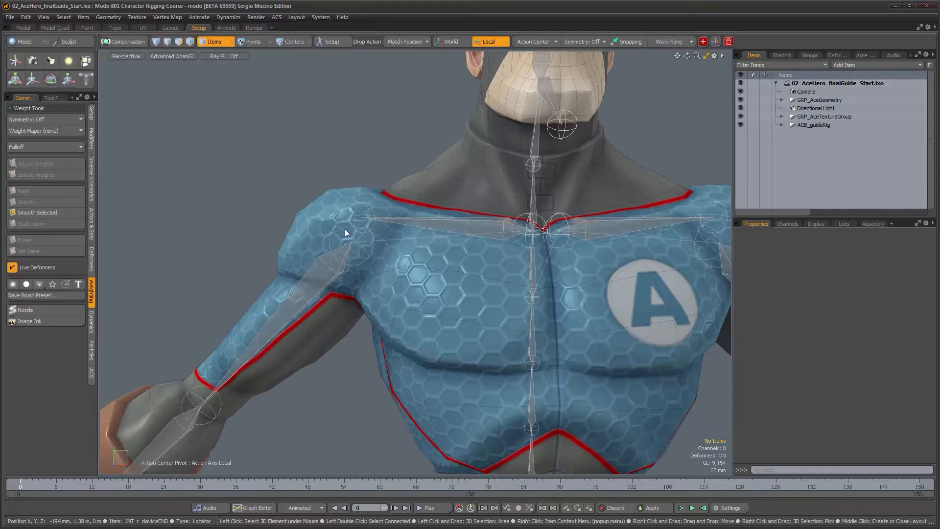
pyautogui.moveTo(369, 265)
pyautogui.keyDown('alt'); pyautogui.mouseDown()
pyautogui.moveTo(382, 279)
pyautogui.moveTo(382, 259)
pyautogui.moveTo(382, 269)
pyautogui.mouseUp(); pyautogui.keyUp('alt')
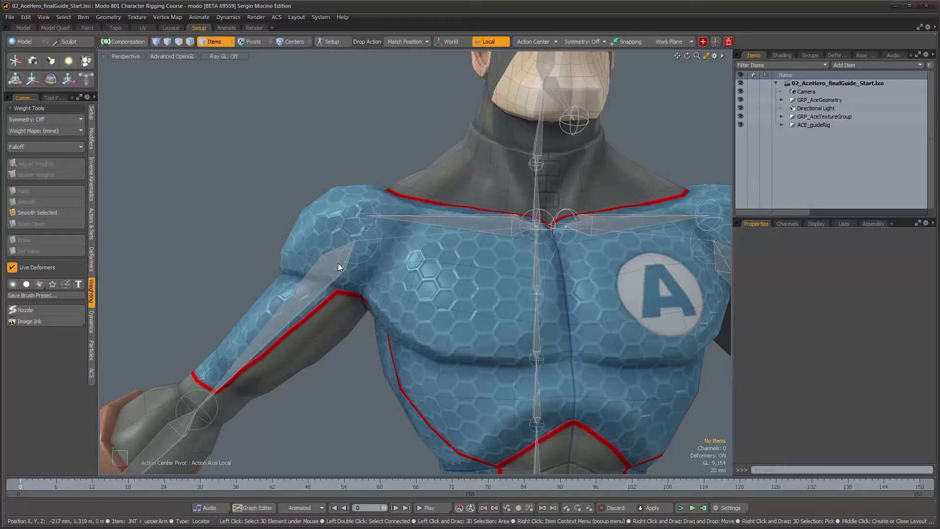
pyautogui.keyDown('alt'); pyautogui.moveTo(338, 263); pyautogui.dragTo(405, 262); pyautogui.keyUp('alt')
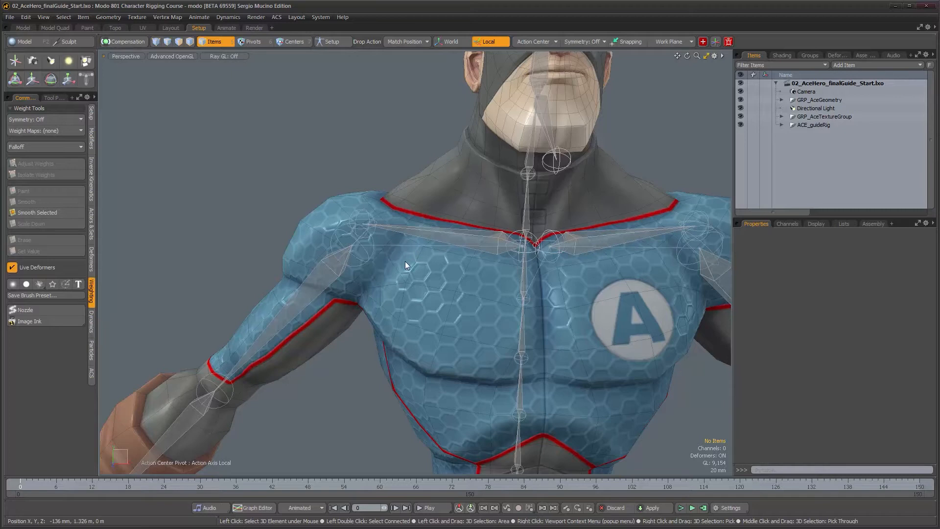
pyautogui.keyDown('alt'); pyautogui.moveTo(442, 314); pyautogui.dragTo(404, 281); pyautogui.keyUp('alt')
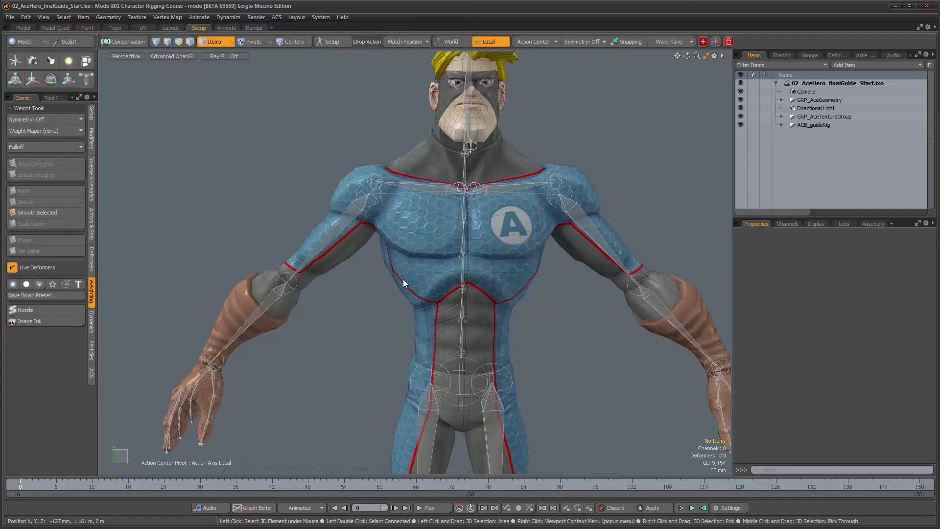
pyautogui.keyDown('alt'); pyautogui.moveTo(403, 279); pyautogui.dragTo(411, 292); pyautogui.keyUp('alt')
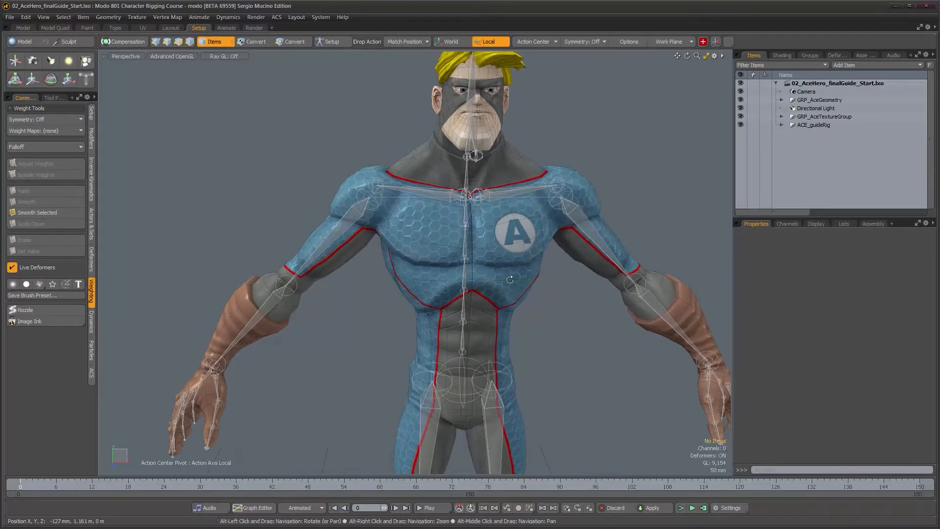
pyautogui.moveTo(565, 309)
pyautogui.keyDown('alt'); pyautogui.mouseDown()
pyautogui.moveTo(558, 314)
pyautogui.moveTo(566, 315)
pyautogui.mouseUp(); pyautogui.keyUp('alt')
# Add a locator and match it to the right upper-arm joint, with the drop action set to Match.
pyautogui.hotkey('shift', 'l')
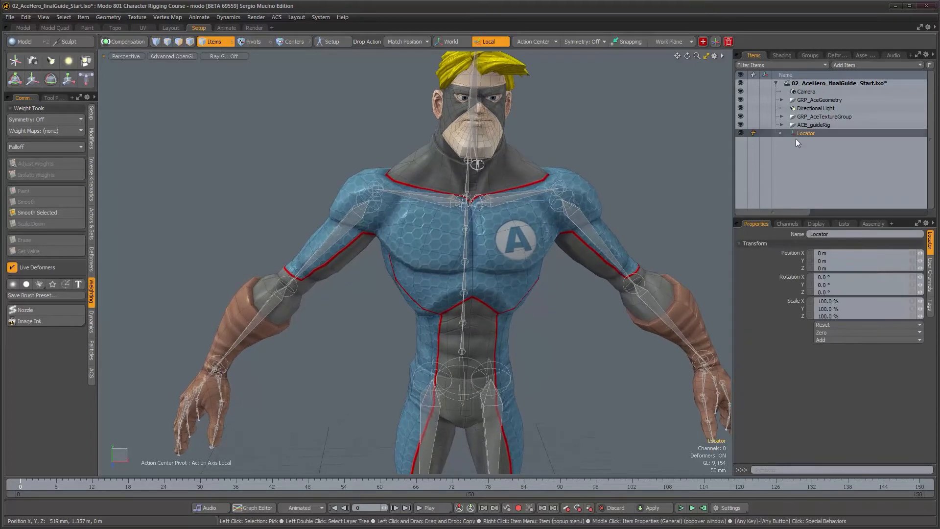
pyautogui.click(408, 39)
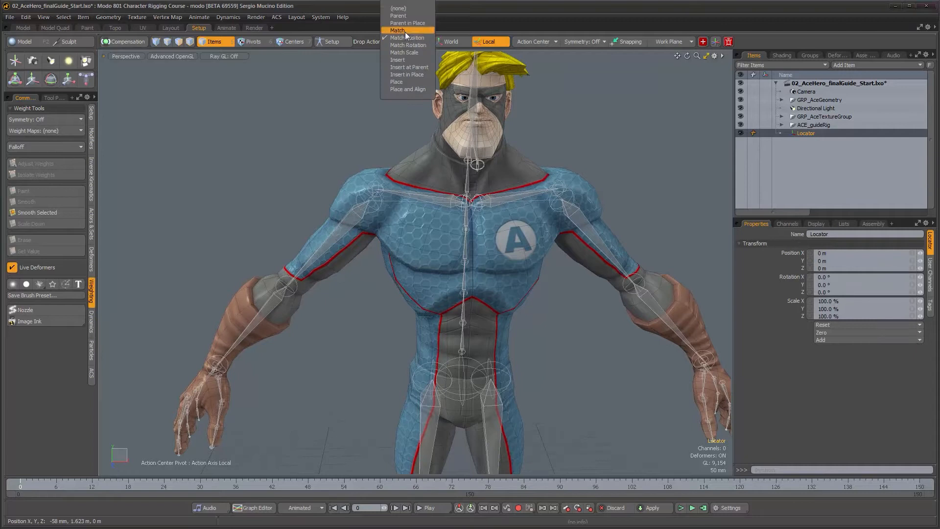
pyautogui.click(404, 32)
pyautogui.keyDown('alt'); pyautogui.moveTo(376, 212); pyautogui.dragTo(431, 220, button='right'); pyautogui.keyUp('alt')
pyautogui.moveTo(808, 134); pyautogui.dragTo(327, 207)
pyautogui.moveTo(366, 237)
pyautogui.keyDown('alt'); pyautogui.mouseDown()
pyautogui.moveTo(494, 237)
pyautogui.moveTo(350, 242)
pyautogui.mouseUp(); pyautogui.keyUp('alt')
pyautogui.keyDown('alt'); pyautogui.moveTo(350, 241); pyautogui.dragTo(374, 269, button='right'); pyautogui.keyUp('alt')
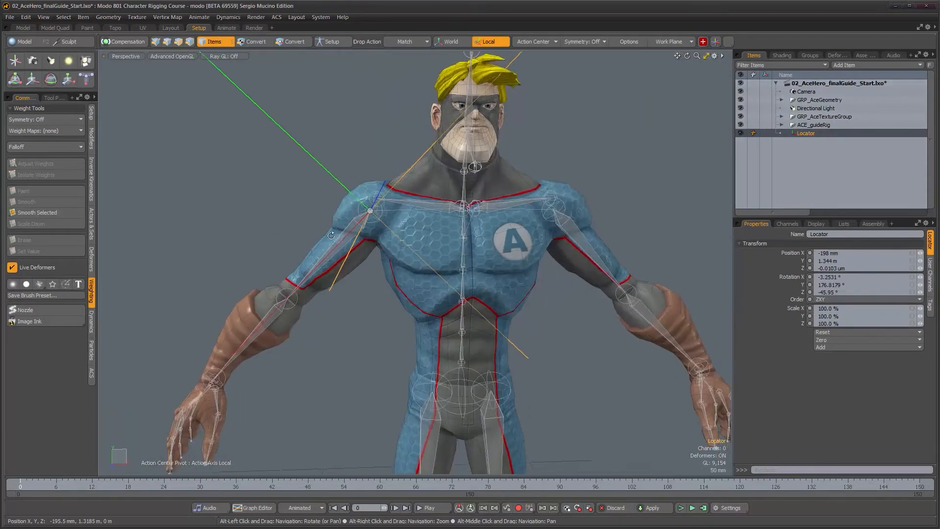
pyautogui.keyDown('alt'); pyautogui.moveTo(374, 268); pyautogui.dragTo(402, 269); pyautogui.keyUp('alt')
pyautogui.scroll(4, 403, 269)
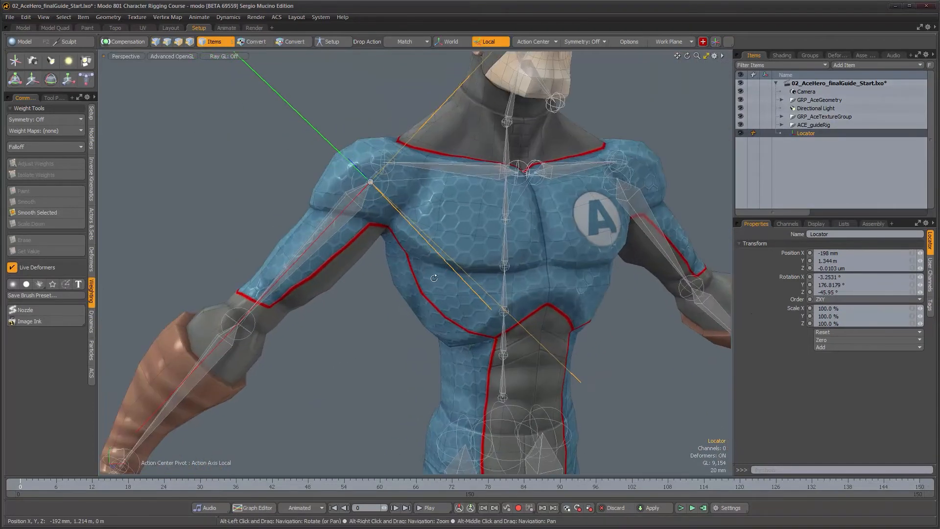
# Set the locator's display size to about 0.233 and give it a custom Sphere shape with a radius of about 112 mm.
pyautogui.click(823, 225)
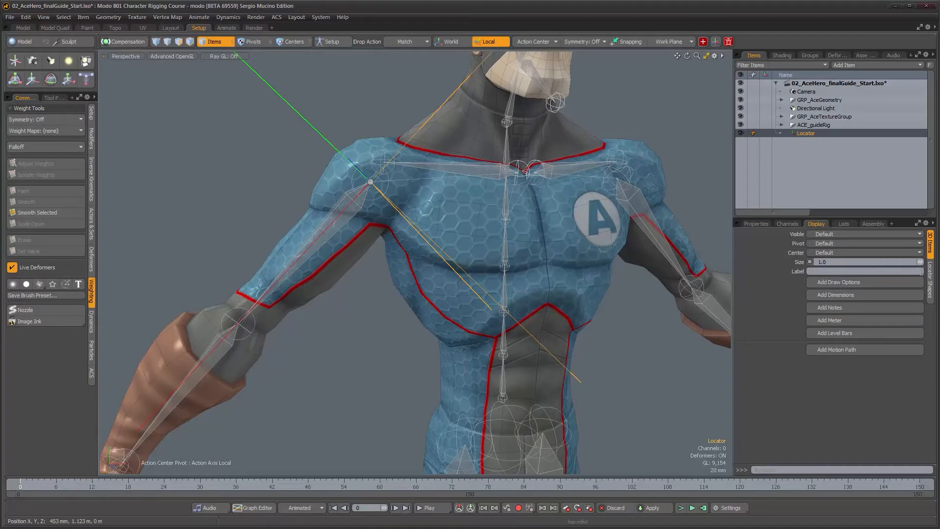
pyautogui.moveTo(921, 263)
pyautogui.mouseDown()
pyautogui.moveTo(871, 262)
pyautogui.moveTo(922, 263)
pyautogui.mouseUp()
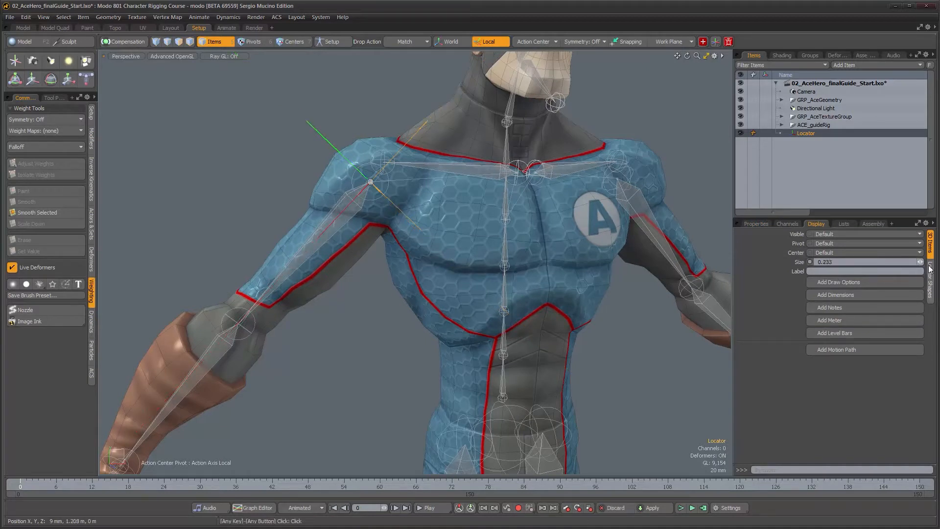
pyautogui.click(930, 280)
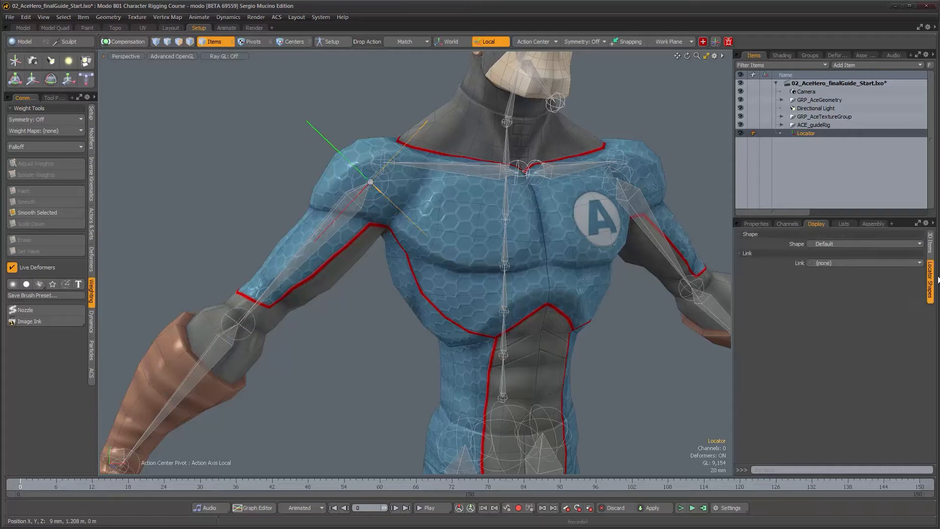
pyautogui.click(845, 244)
pyautogui.click(847, 252)
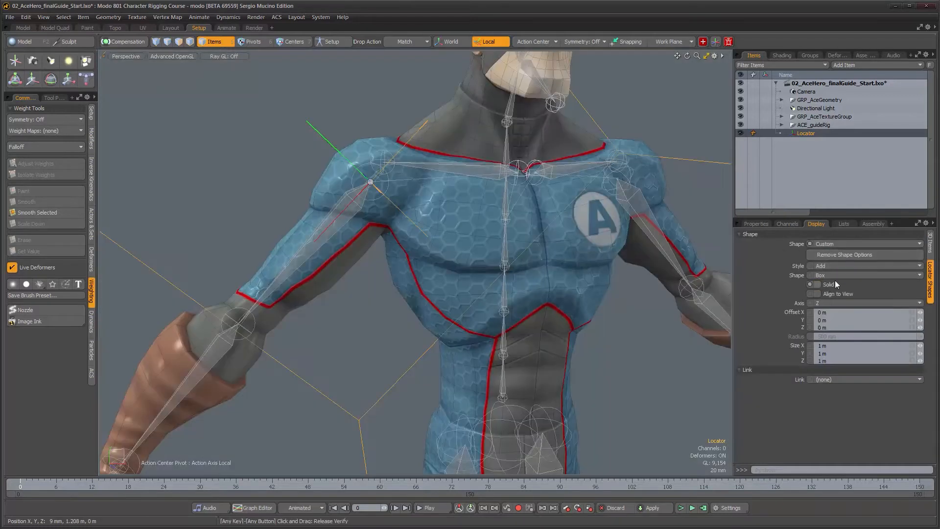
pyautogui.click(836, 275)
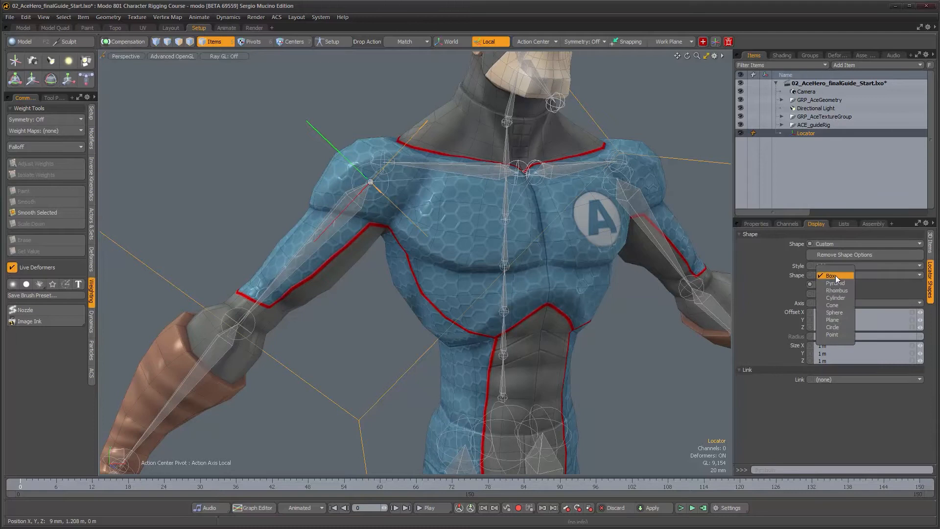
pyautogui.click(835, 312)
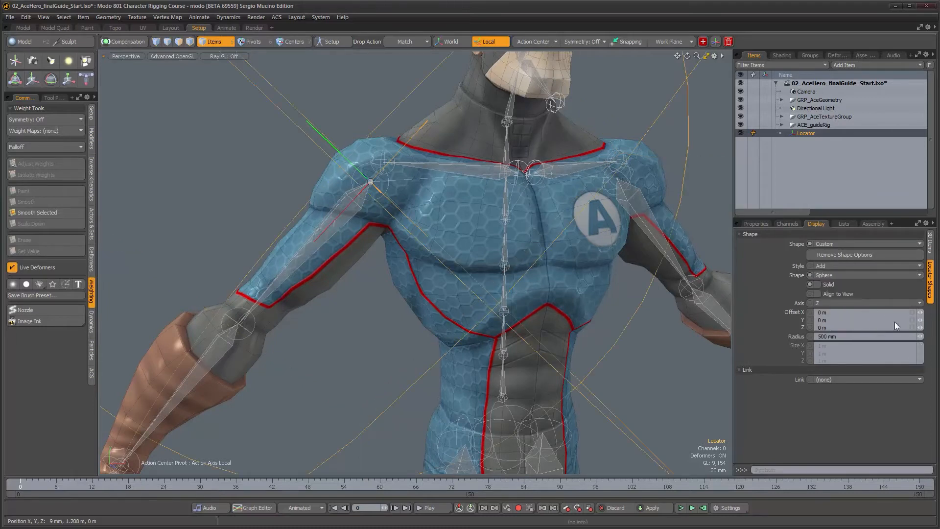
pyautogui.moveTo(920, 336)
pyautogui.mouseDown()
pyautogui.moveTo(906, 338)
pyautogui.moveTo(920, 342)
pyautogui.mouseUp()
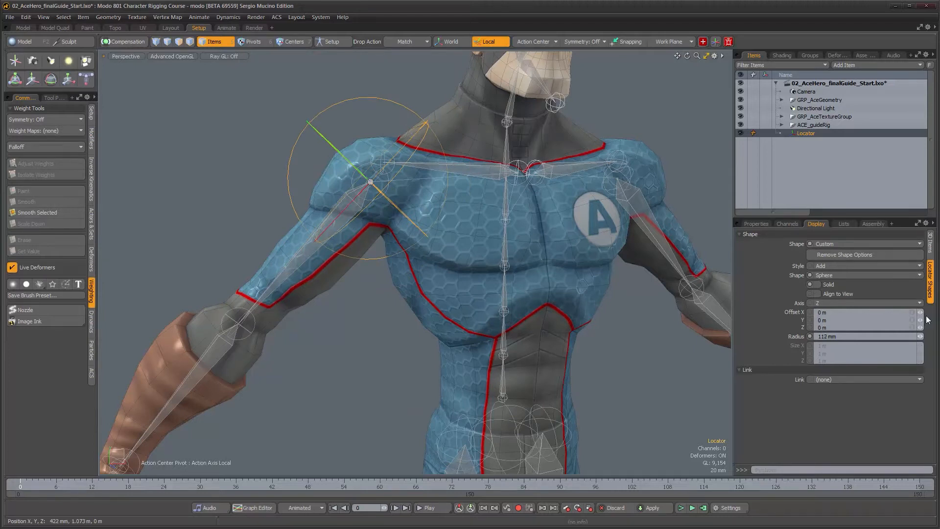
# Inspect the spherical locator at the right shoulder together with the character's whole arm and torso.
pyautogui.keyDown('alt'); pyautogui.moveTo(453, 266); pyautogui.dragTo(483, 264); pyautogui.keyUp('alt')
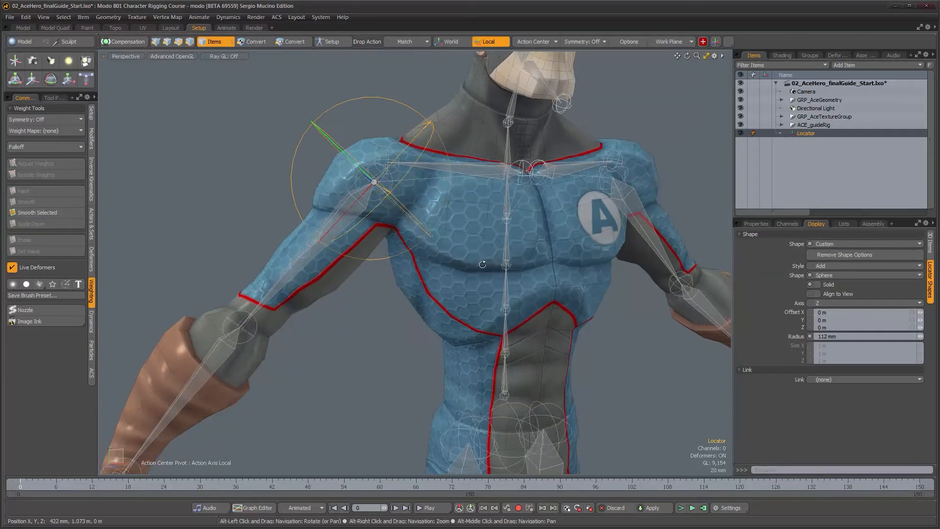
pyautogui.keyDown('alt'); pyautogui.moveTo(482, 264); pyautogui.dragTo(440, 255, button='right'); pyautogui.keyUp('alt')
pyautogui.keyDown('alt'); pyautogui.moveTo(441, 255); pyautogui.dragTo(448, 215); pyautogui.keyUp('alt')
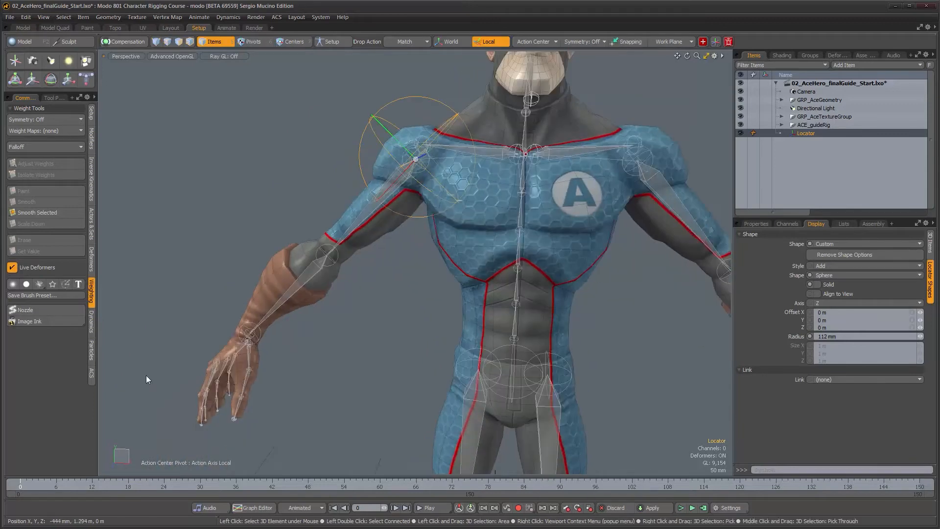
pyautogui.keyDown('alt'); pyautogui.moveTo(384, 214); pyautogui.dragTo(427, 253); pyautogui.keyUp('alt')
pyautogui.keyDown('alt'); pyautogui.moveTo(427, 253); pyautogui.dragTo(404, 259, button='right'); pyautogui.keyUp('alt')
pyautogui.keyDown('alt'); pyautogui.moveTo(448, 270); pyautogui.dragTo(441, 278); pyautogui.keyUp('alt')
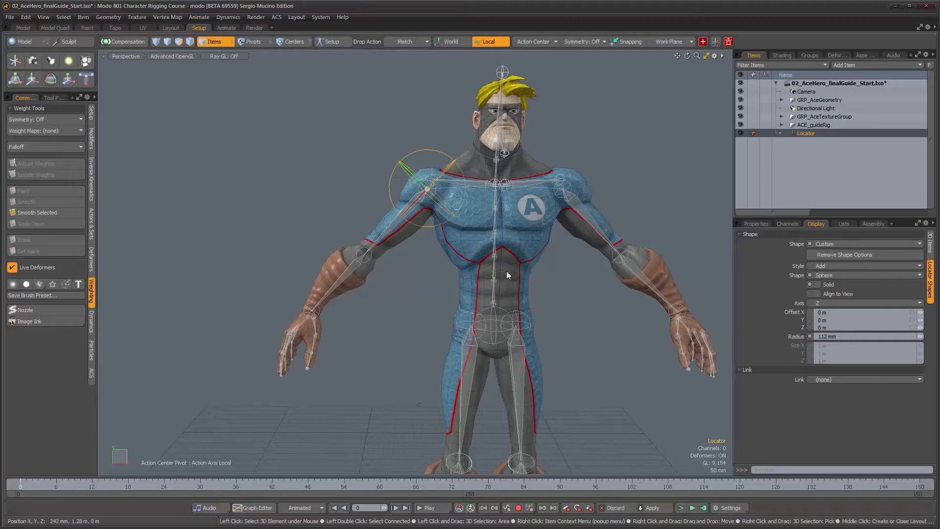
pyautogui.keyDown('ctrl'); pyautogui.keyDown('alt'); pyautogui.moveTo(390, 297); pyautogui.dragTo(409, 293); pyautogui.keyUp('alt'); pyautogui.keyUp('ctrl')
pyautogui.keyDown('alt'); pyautogui.moveTo(409, 294); pyautogui.dragTo(414, 293); pyautogui.keyUp('alt')
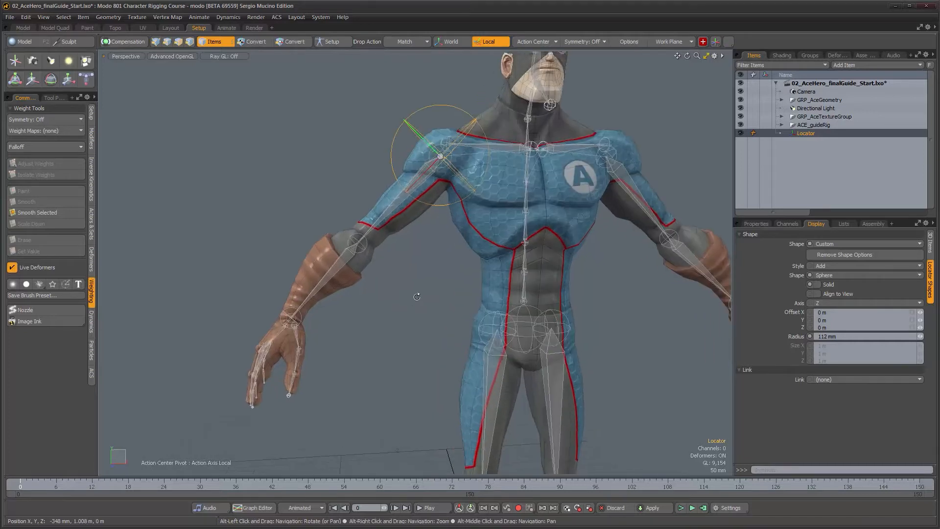
# Make the Ace_geo group's geometry selectable by setting Members Selectable to default, and return to the item list.
pyautogui.click(812, 56)
pyautogui.click(816, 87)
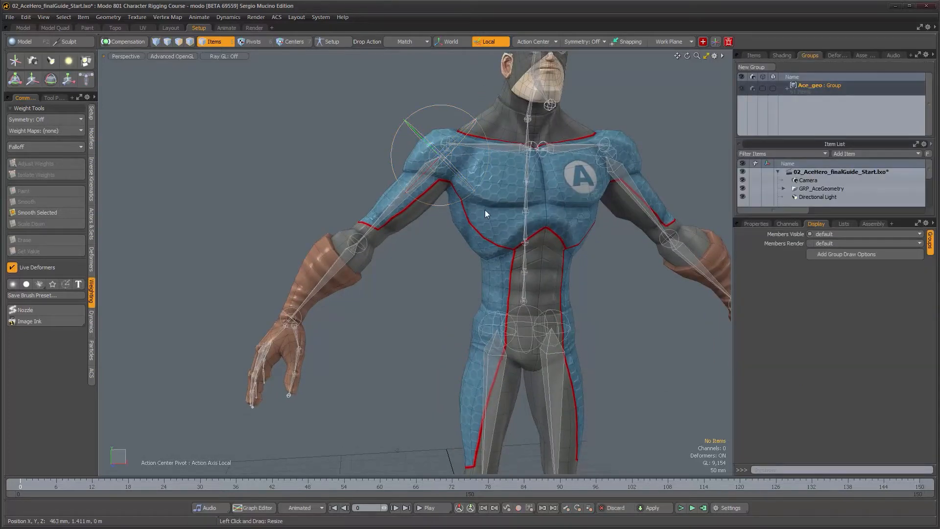
pyautogui.click(868, 226)
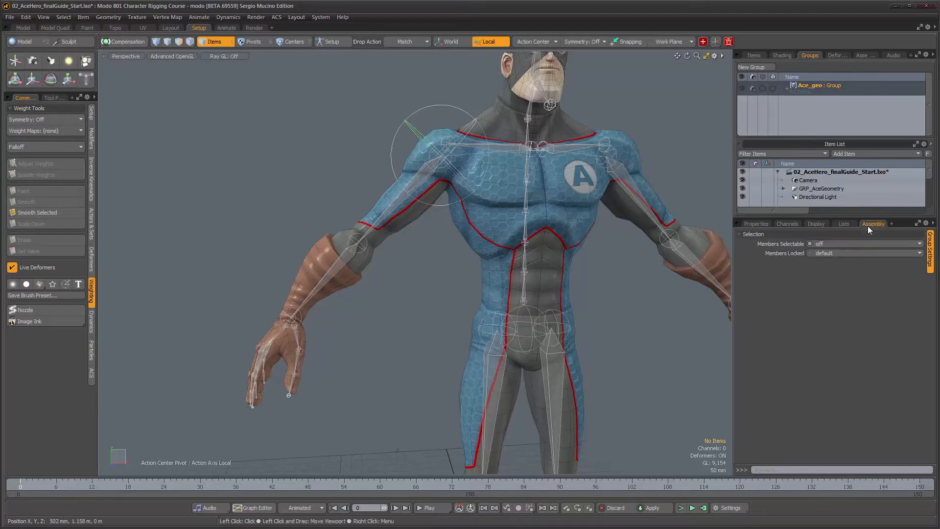
pyautogui.click(830, 244)
pyautogui.click(831, 232)
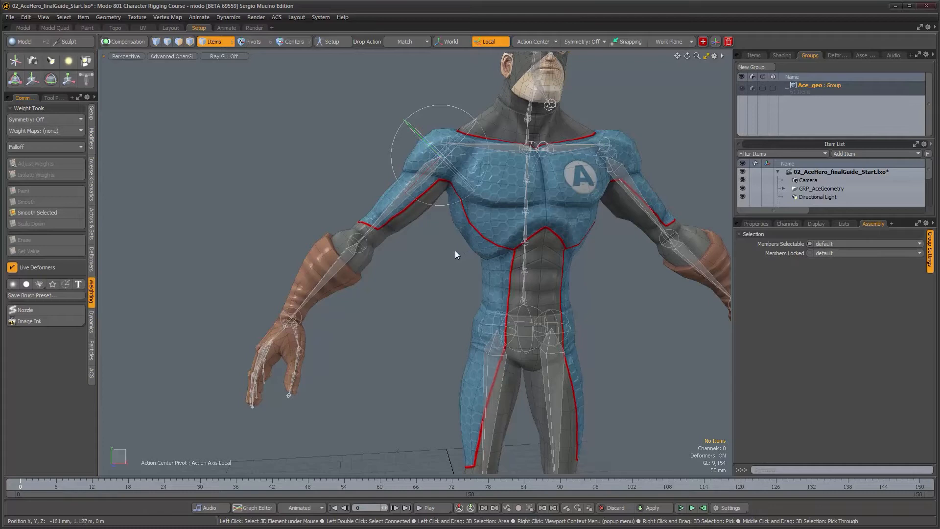
pyautogui.click(754, 56)
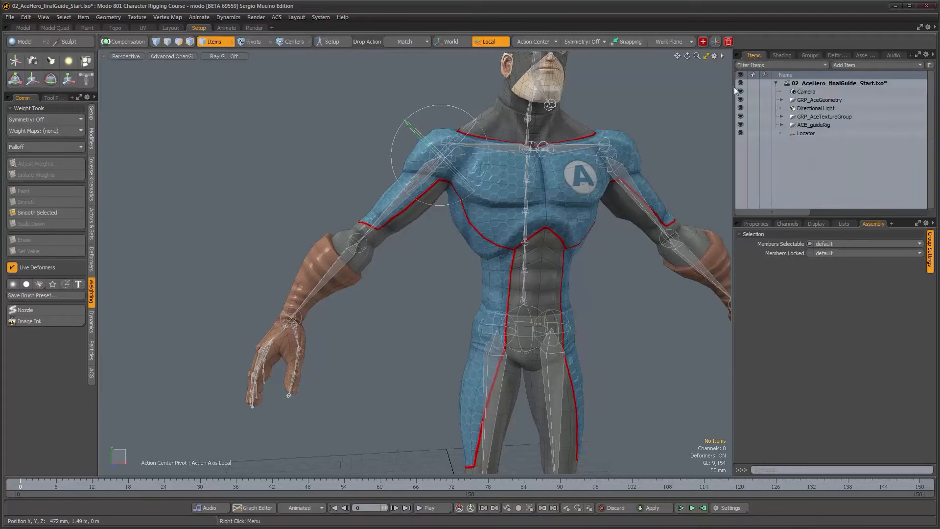
# Select the body mesh vertices of the character's right arm, from the shoulder area down to the fingertips.
pyautogui.keyDown('alt'); pyautogui.moveTo(650, 119); pyautogui.dragTo(664, 141); pyautogui.keyUp('alt')
pyautogui.click(551, 220)
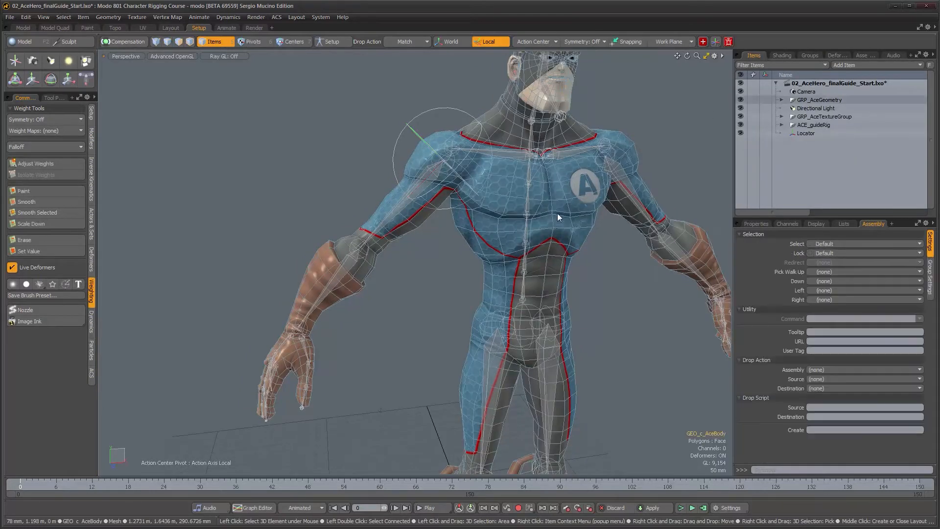
pyautogui.keyDown('alt'); pyautogui.moveTo(552, 221); pyautogui.dragTo(401, 316); pyautogui.keyUp('alt')
pyautogui.press('1')
pyautogui.keyDown('alt'); pyautogui.moveTo(366, 374); pyautogui.dragTo(353, 372); pyautogui.keyUp('alt')
pyautogui.moveTo(407, 134)
pyautogui.mouseDown(button='right')
pyautogui.moveTo(359, 165)
pyautogui.moveTo(226, 338)
pyautogui.moveTo(225, 386)
pyautogui.mouseUp(button='right')
pyautogui.moveTo(356, 126)
pyautogui.mouseDown(button='right')
pyautogui.moveTo(172, 342)
pyautogui.moveTo(255, 400)
pyautogui.moveTo(343, 372)
pyautogui.moveTo(404, 296)
pyautogui.moveTo(421, 248)
pyautogui.moveTo(442, 236)
pyautogui.moveTo(463, 183)
pyautogui.moveTo(449, 156)
pyautogui.moveTo(380, 145)
pyautogui.mouseUp(button='right')
pyautogui.moveTo(368, 218)
pyautogui.keyDown('alt'); pyautogui.mouseDown()
pyautogui.moveTo(543, 267)
pyautogui.moveTo(596, 256)
pyautogui.moveTo(425, 277)
pyautogui.mouseUp(); pyautogui.keyUp('alt')
pyautogui.scroll(4, 425, 277)
pyautogui.press('1')
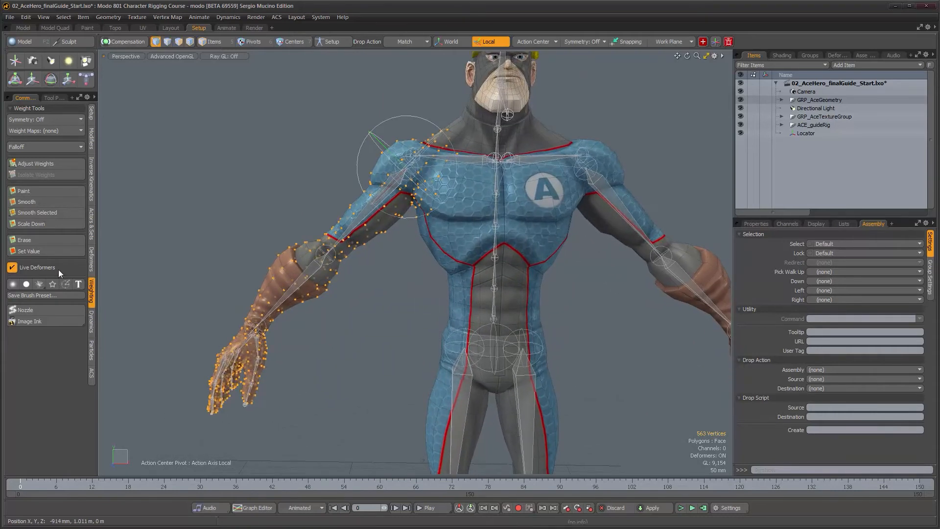
# Create a weight container from the selected right-arm vertices and return to item selection mode.
pyautogui.click(92, 262)
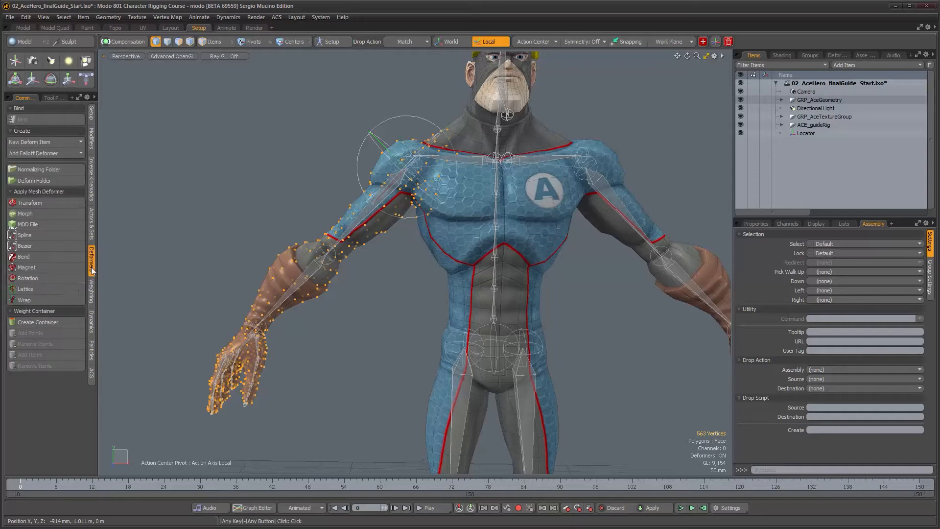
pyautogui.click(54, 321)
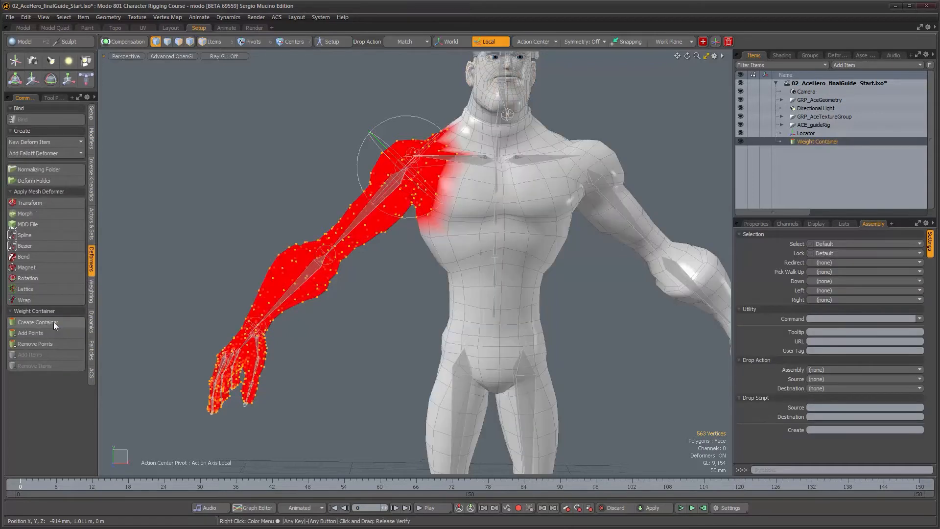
pyautogui.keyDown('alt'); pyautogui.moveTo(351, 304); pyautogui.dragTo(386, 300); pyautogui.keyUp('alt')
pyautogui.press('5')
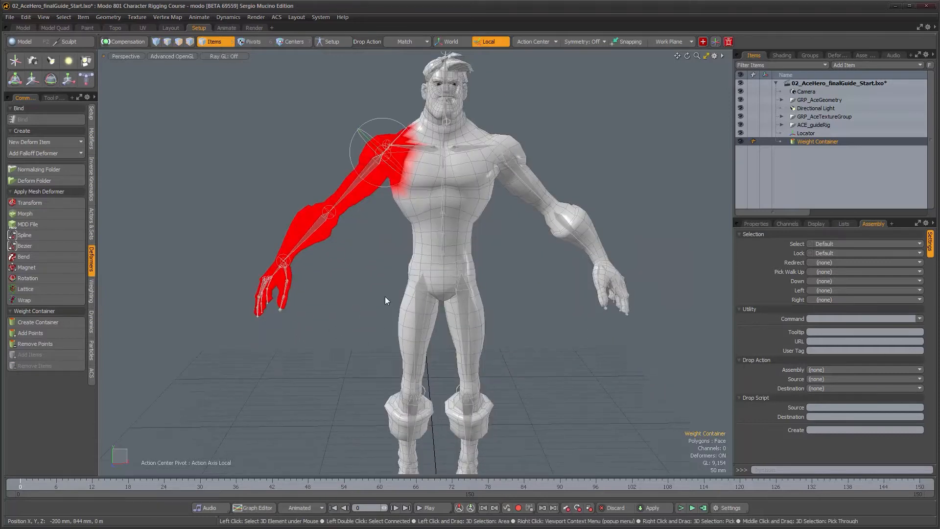
# Add the weight container to the schematic workspace and reveal its connected GEO_c_AceBody mesh node beside it.
pyautogui.press('F3')
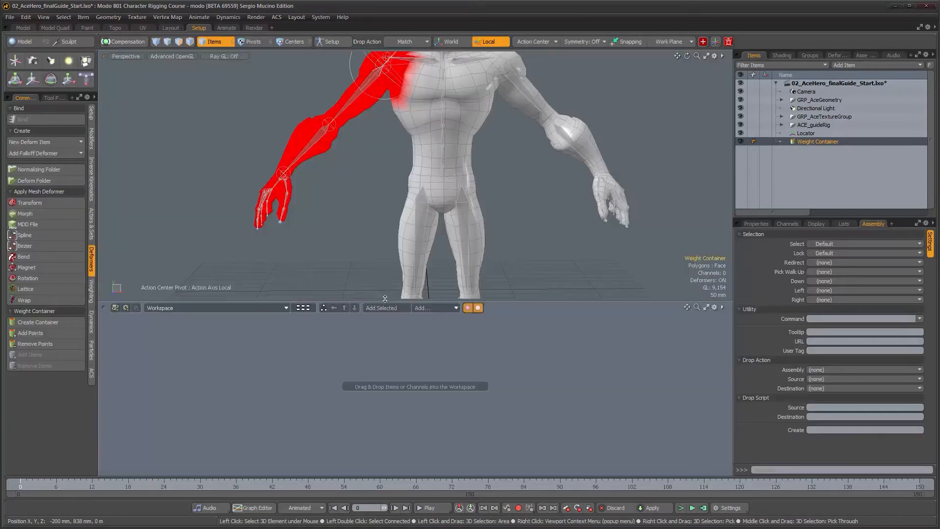
pyautogui.scroll(-3, 471, 209)
pyautogui.keyDown('alt'); pyautogui.keyDown('shift'); pyautogui.moveTo(424, 177); pyautogui.dragTo(415, 197); pyautogui.keyUp('shift'); pyautogui.keyUp('alt')
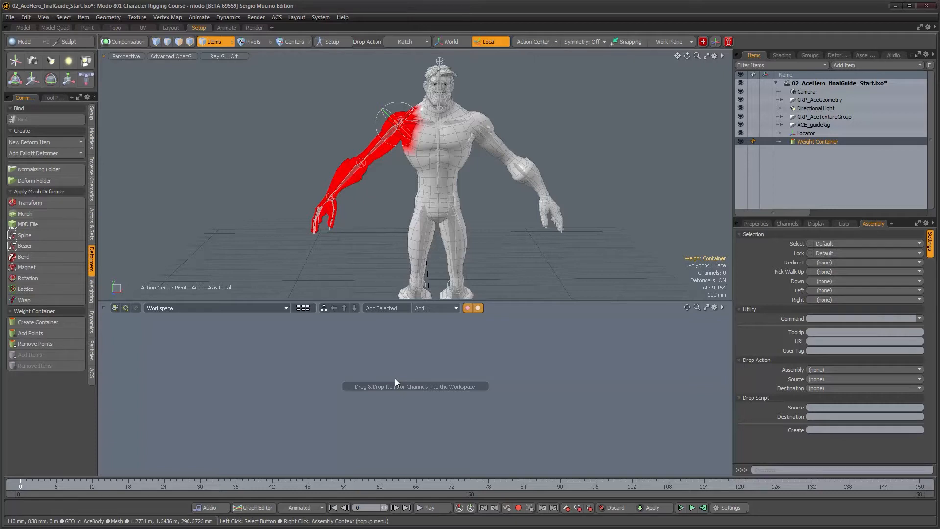
pyautogui.click(389, 311)
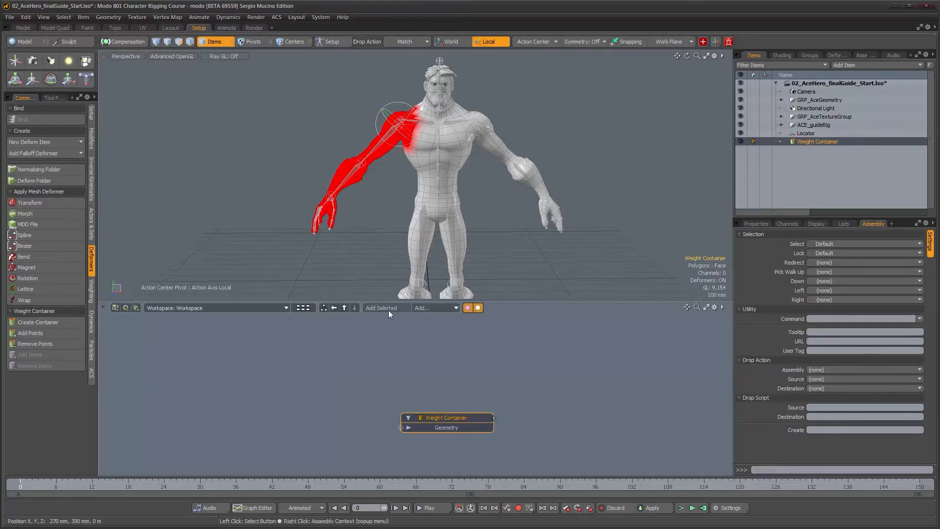
pyautogui.doubleClick(400, 427)
pyautogui.moveTo(329, 430); pyautogui.dragTo(316, 439)
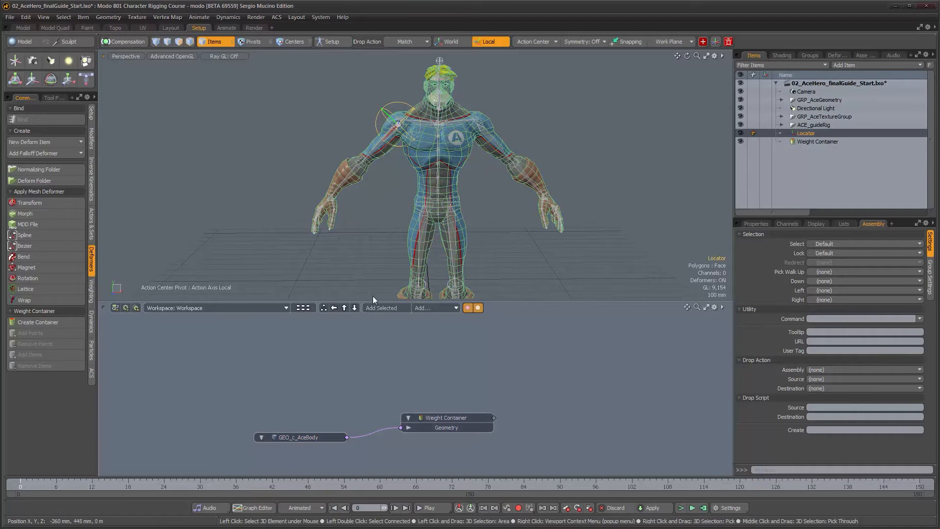
# Add the shoulder locator to the schematic and place its node above the Weight Container node.
pyautogui.click(381, 308)
pyautogui.moveTo(484, 354); pyautogui.dragTo(425, 366)
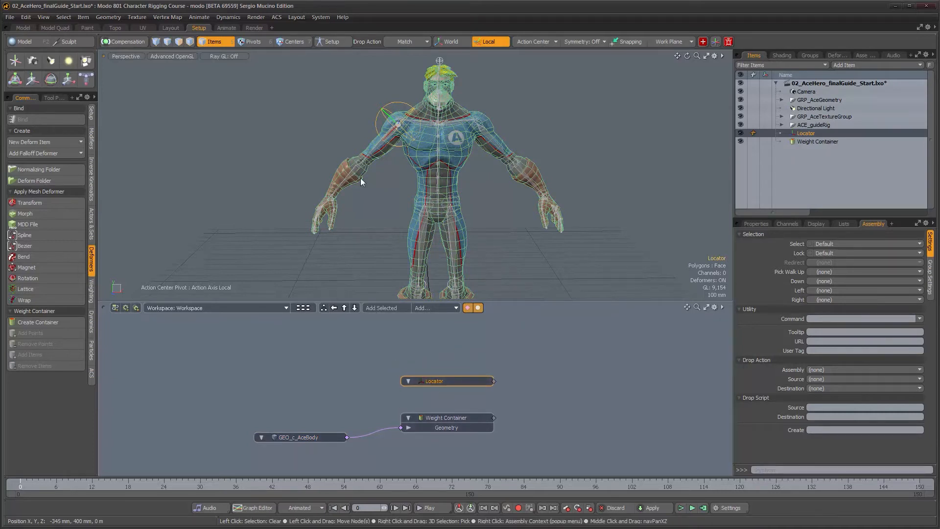
pyautogui.scroll(3, 386, 183)
pyautogui.keyDown('alt'); pyautogui.keyDown('shift'); pyautogui.moveTo(386, 183); pyautogui.dragTo(384, 190); pyautogui.keyUp('shift'); pyautogui.keyUp('alt')
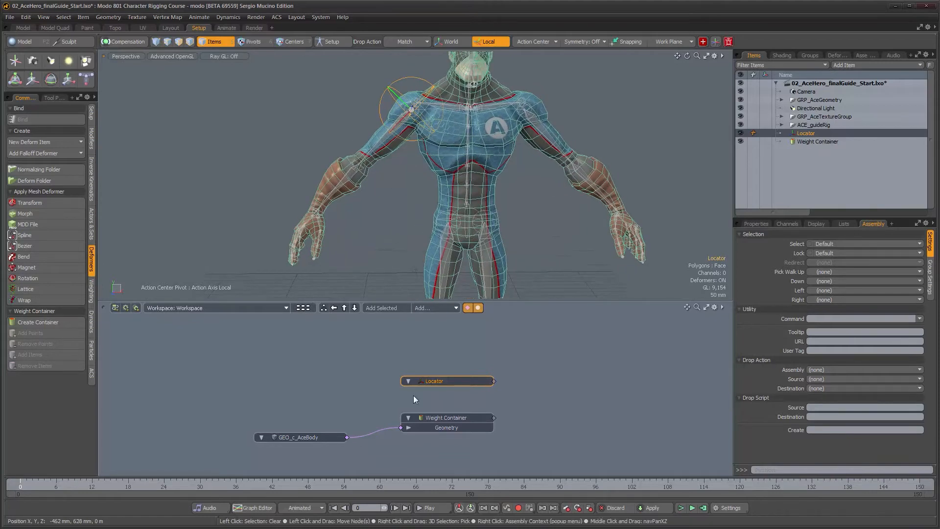
# Add a General Influence deformer fed by the Weight Container and place its node beside the Locator and Weight Container nodes.
pyautogui.click(474, 419)
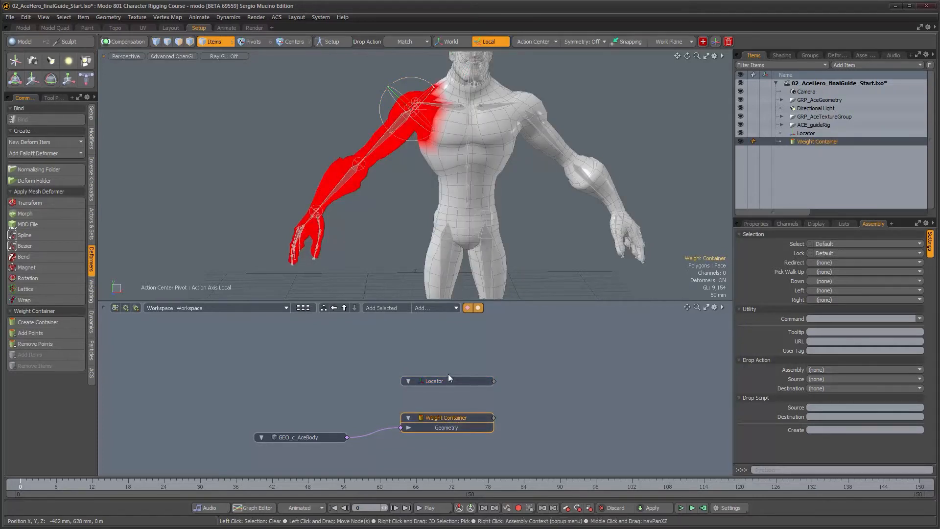
pyautogui.click(434, 310)
pyautogui.moveTo(436, 340)
pyautogui.moveTo(504, 349)
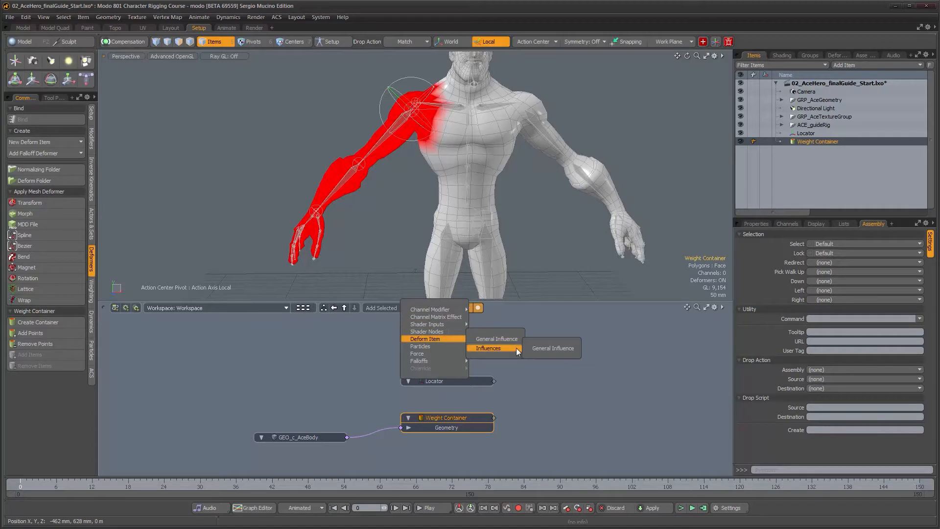
pyautogui.click(571, 351)
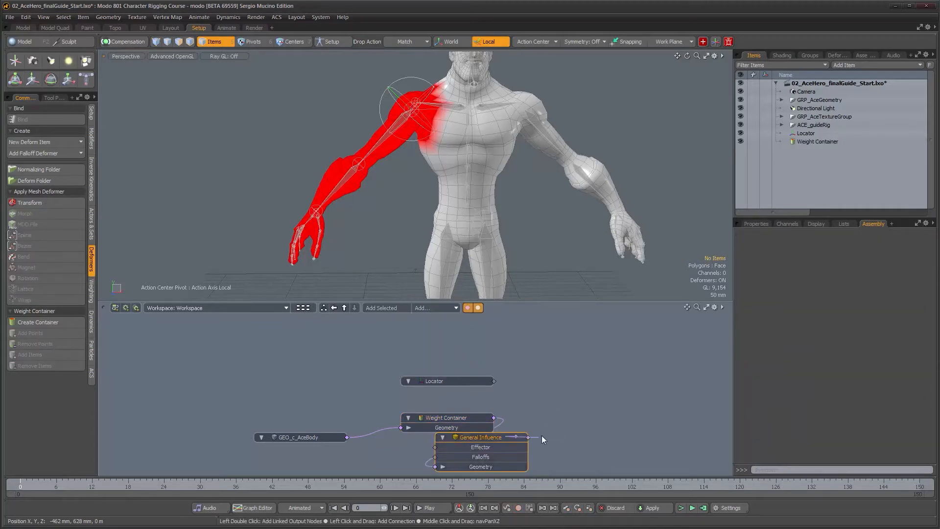
pyautogui.moveTo(459, 442); pyautogui.dragTo(557, 379)
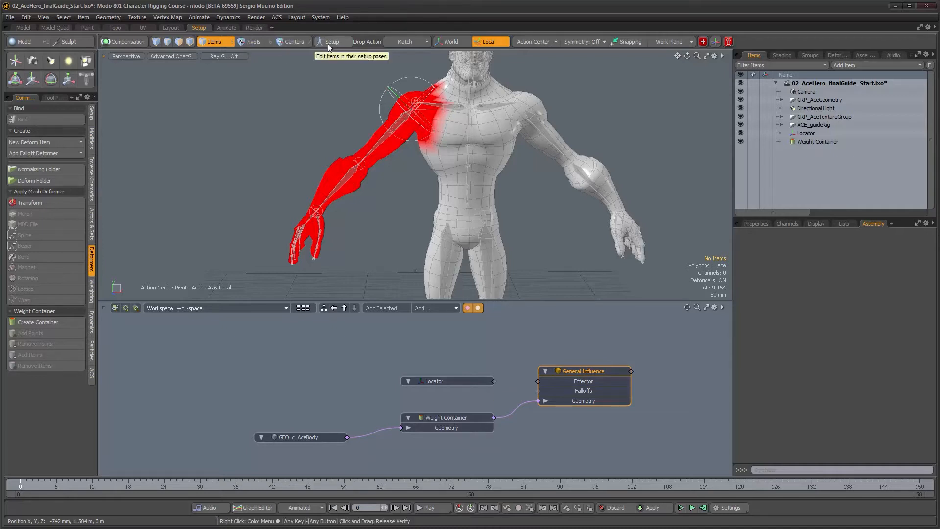
# In setup mode, connect the Locator node to the Effector input of the General Influence, and leave setup mode.
pyautogui.keyDown('alt'); pyautogui.keyDown('shift'); pyautogui.moveTo(458, 169); pyautogui.dragTo(434, 207); pyautogui.keyUp('shift'); pyautogui.keyUp('alt')
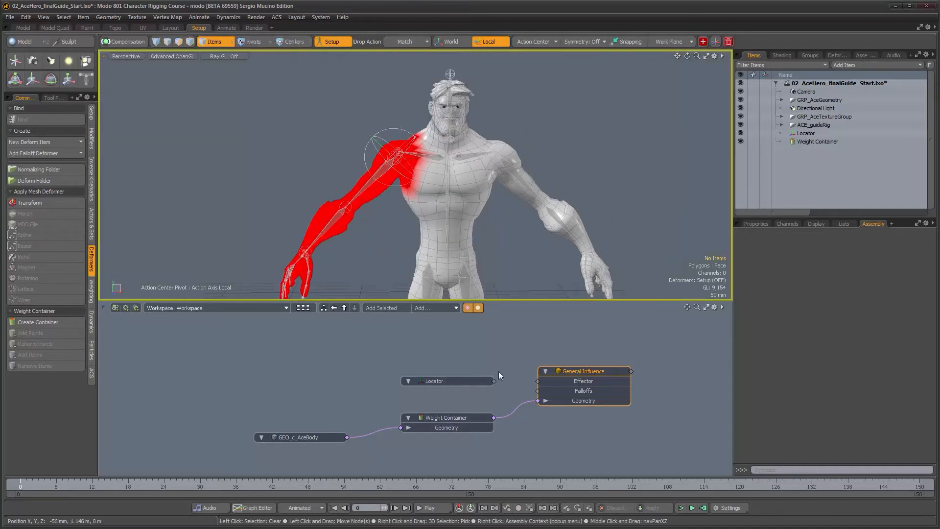
pyautogui.moveTo(494, 381); pyautogui.dragTo(560, 381)
pyautogui.click(336, 44)
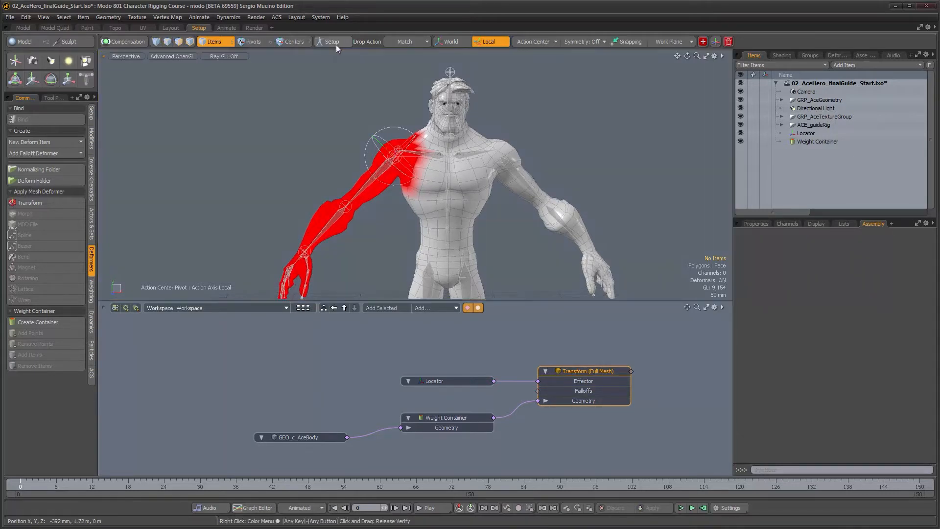
# Select the shoulder locator, maximize the 3D view and rotate the locator to raise the right arm to about horizontal.
pyautogui.click(380, 128)
pyautogui.scroll(2, 402, 163)
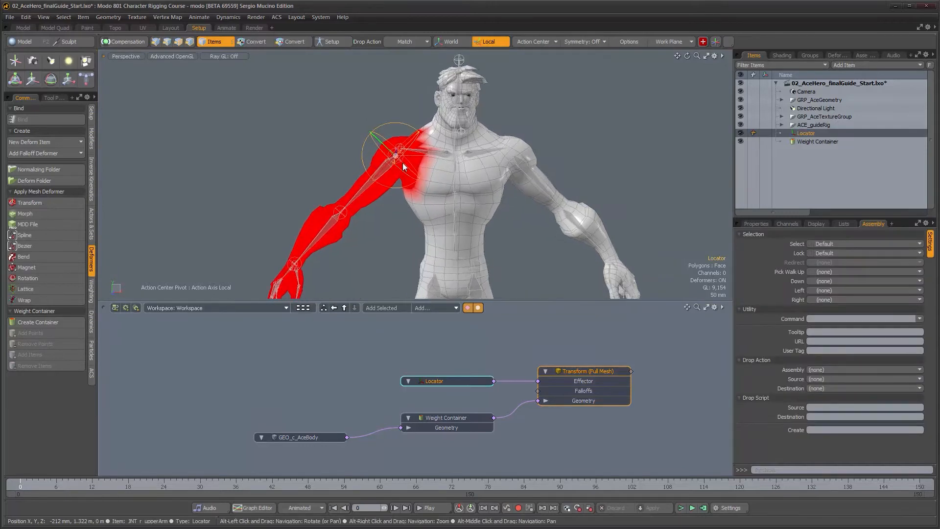
pyautogui.scroll(2, 419, 166)
pyautogui.keyDown('alt'); pyautogui.moveTo(414, 173); pyautogui.dragTo(416, 185, button='middle'); pyautogui.keyUp('alt')
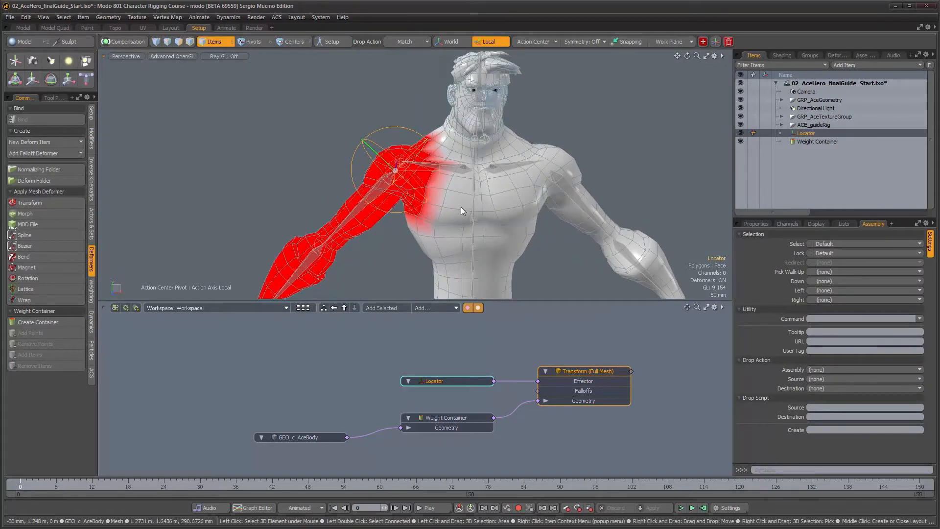
pyautogui.press('KP_0')
pyautogui.press('e')
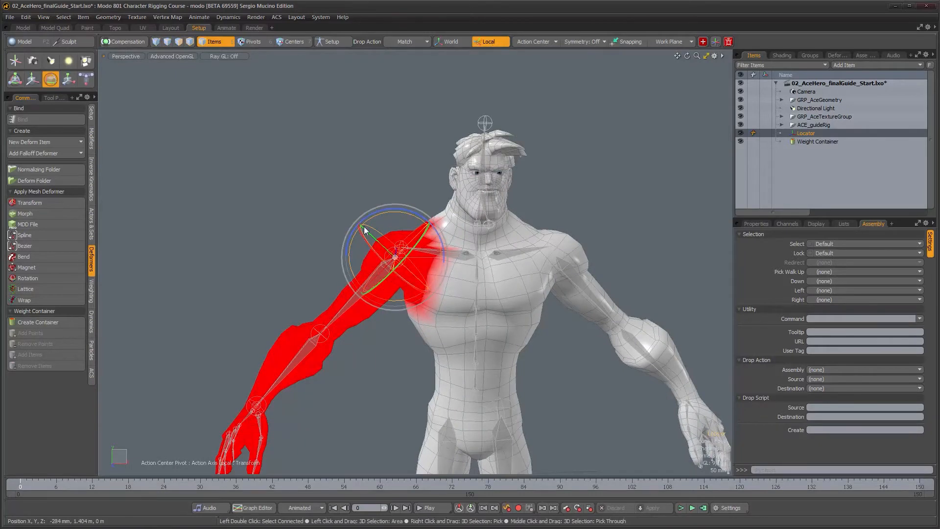
pyautogui.moveTo(368, 217); pyautogui.dragTo(390, 210)
pyautogui.moveTo(393, 122); pyautogui.dragTo(396, 140)
pyautogui.scroll(5, 456, 260)
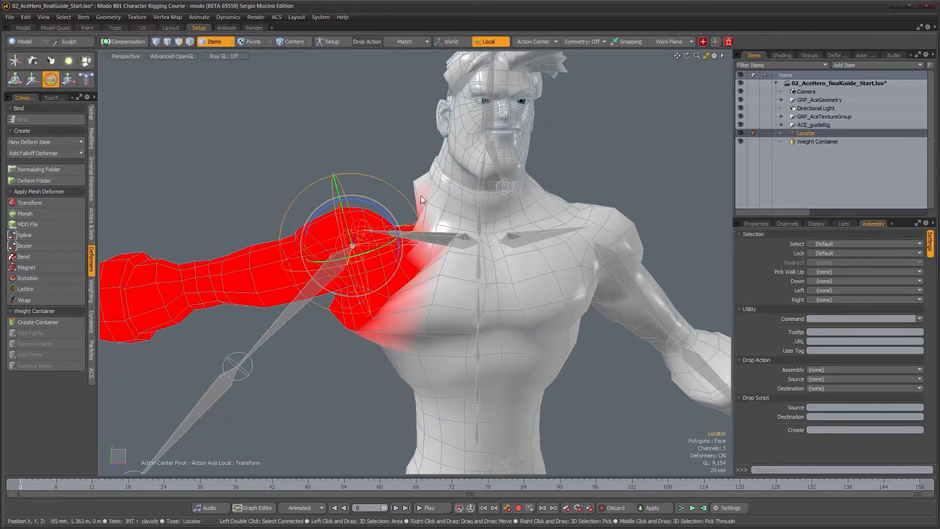
pyautogui.press('space')
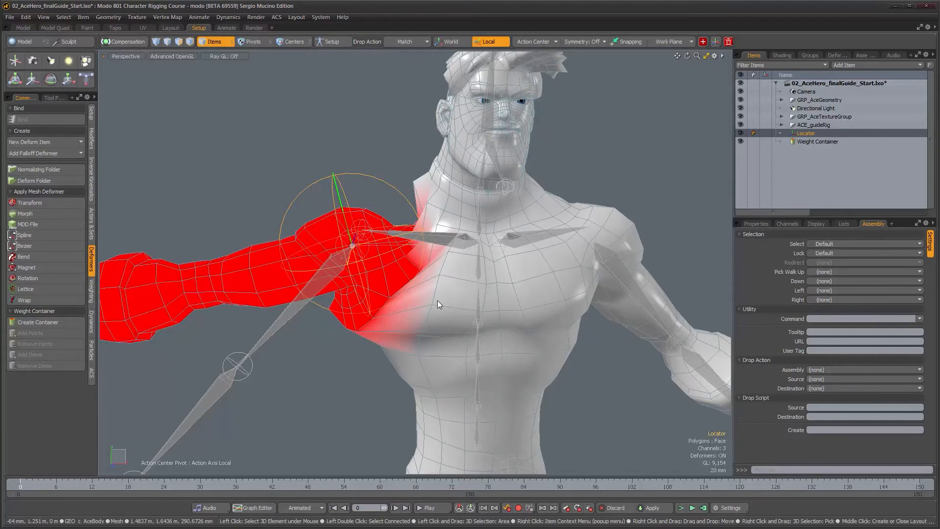
# Paint the Weight Container with the Scale Down brush over the right side of the chest and the back of the shoulder.
pyautogui.click(820, 142)
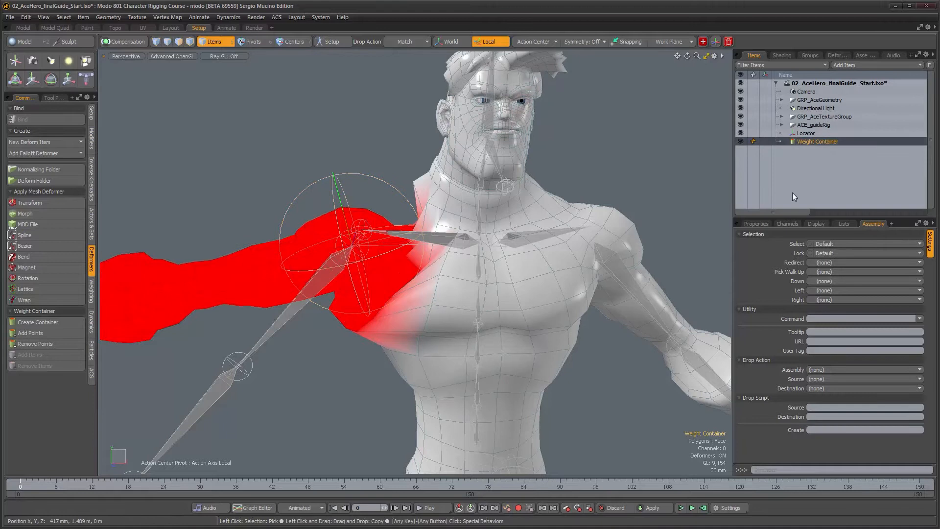
pyautogui.click(91, 292)
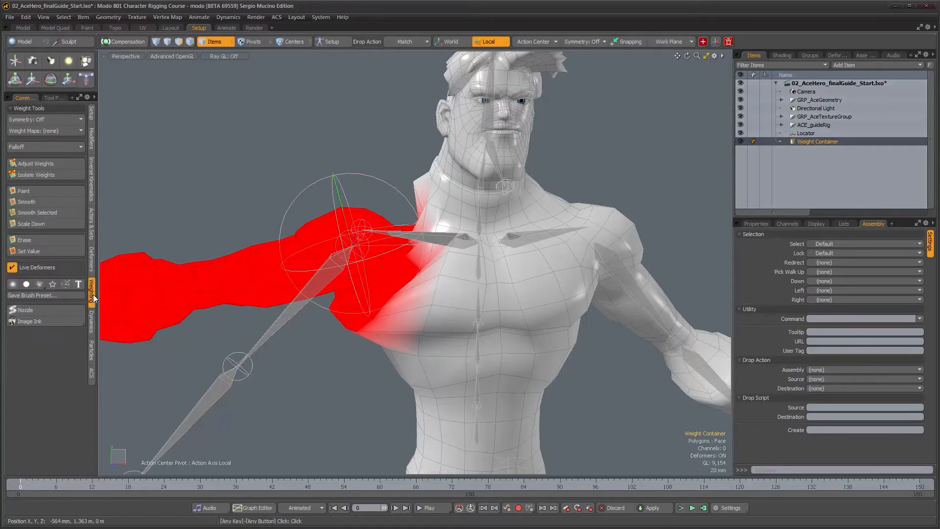
pyautogui.click(45, 225)
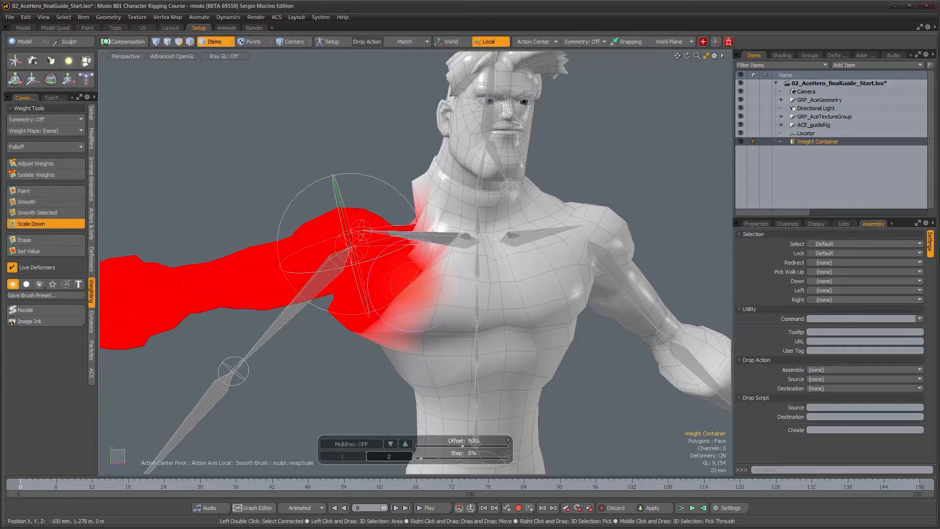
pyautogui.moveTo(425, 152)
pyautogui.mouseDown()
pyautogui.moveTo(387, 284)
pyautogui.moveTo(360, 331)
pyautogui.moveTo(346, 316)
pyautogui.mouseUp()
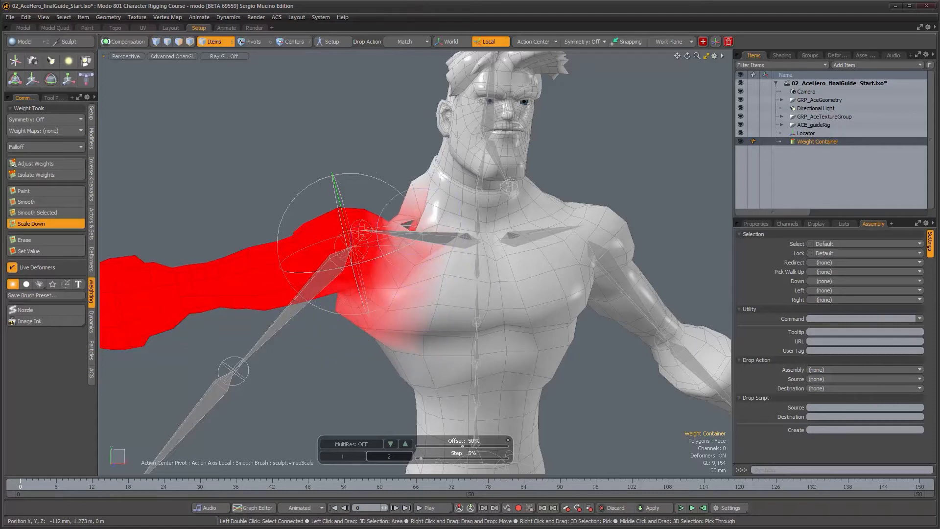
pyautogui.keyDown('alt'); pyautogui.moveTo(421, 273); pyautogui.dragTo(482, 318); pyautogui.keyUp('alt')
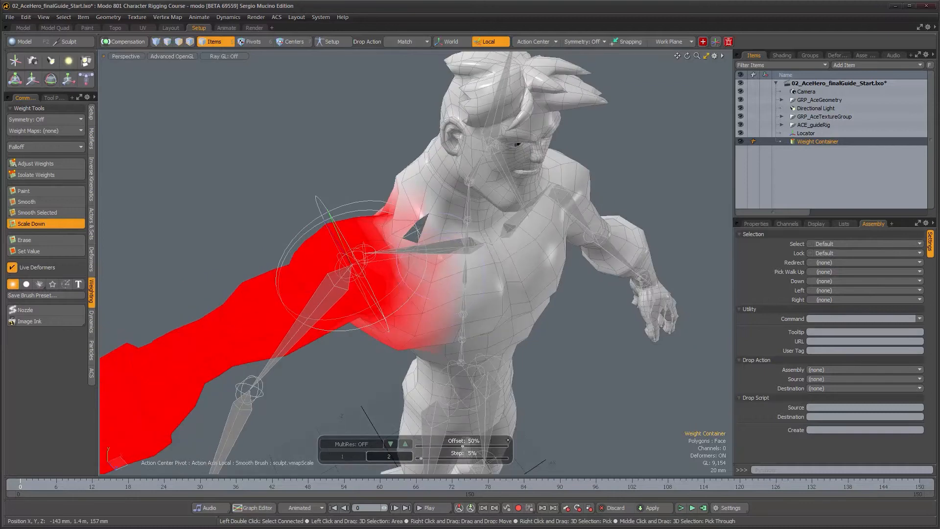
pyautogui.moveTo(429, 274)
pyautogui.keyDown('alt'); pyautogui.mouseDown()
pyautogui.moveTo(571, 275)
pyautogui.moveTo(647, 289)
pyautogui.mouseUp(); pyautogui.keyUp('alt')
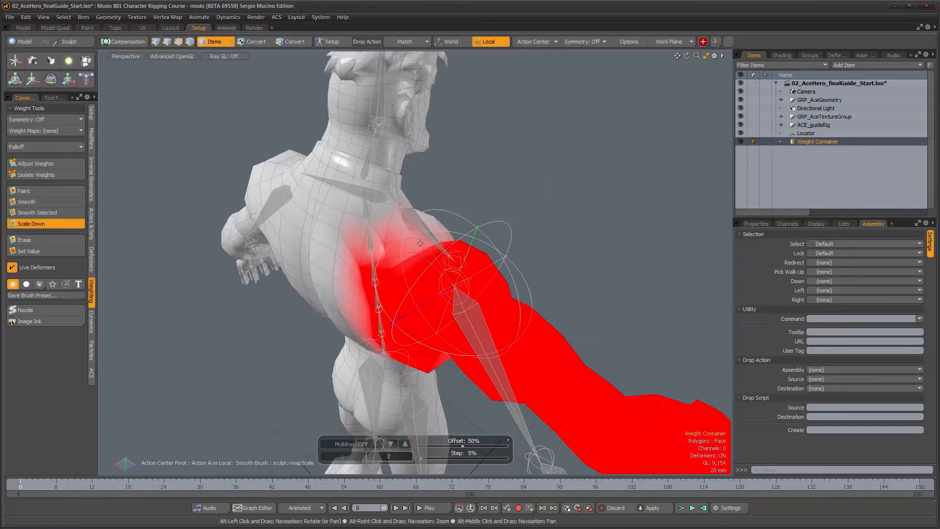
pyautogui.moveTo(409, 225)
pyautogui.mouseDown()
pyautogui.moveTo(367, 281)
pyautogui.moveTo(391, 284)
pyautogui.moveTo(402, 318)
pyautogui.mouseUp()
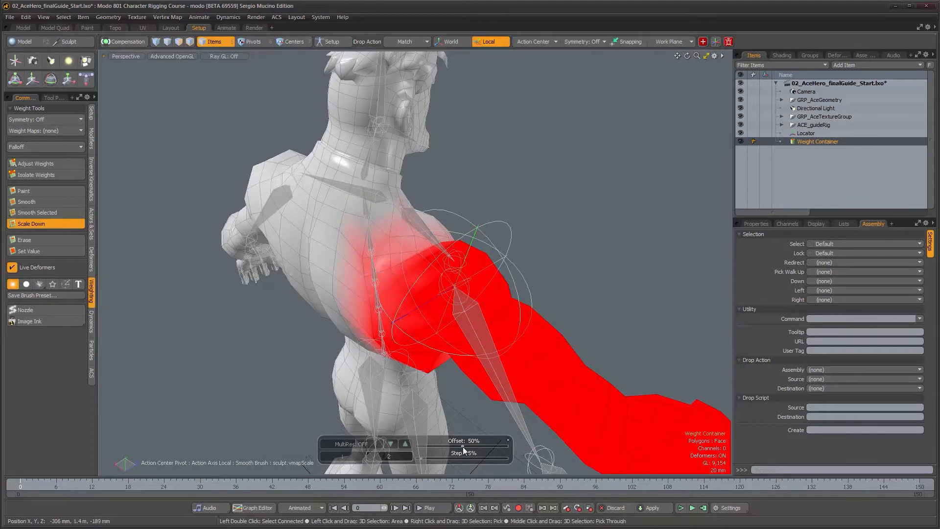
# Raise the Scale Down brush offset to 72% and reduce the weights across the right shoulder blade and below the armpit.
pyautogui.moveTo(463, 447); pyautogui.dragTo(489, 446)
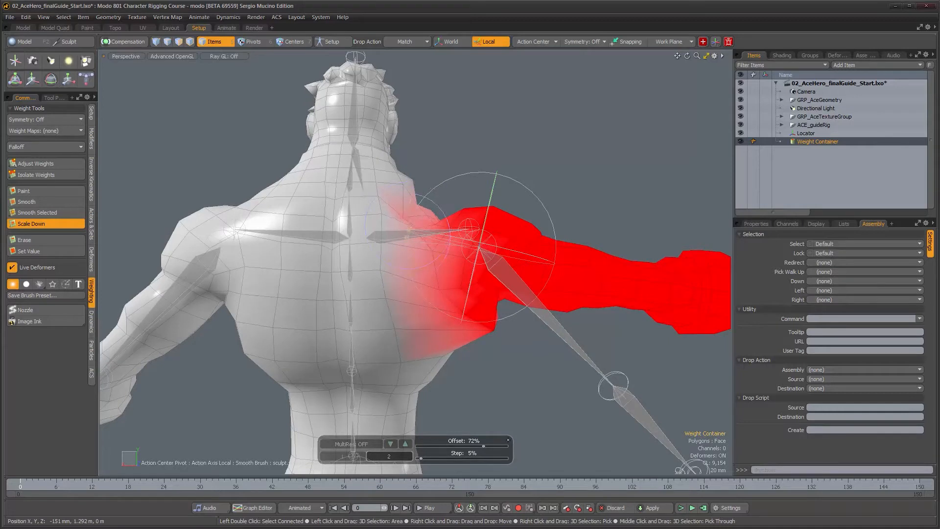
pyautogui.moveTo(454, 342)
pyautogui.mouseDown()
pyautogui.moveTo(457, 315)
pyautogui.moveTo(422, 273)
pyautogui.mouseUp()
pyautogui.moveTo(468, 317); pyautogui.dragTo(438, 290)
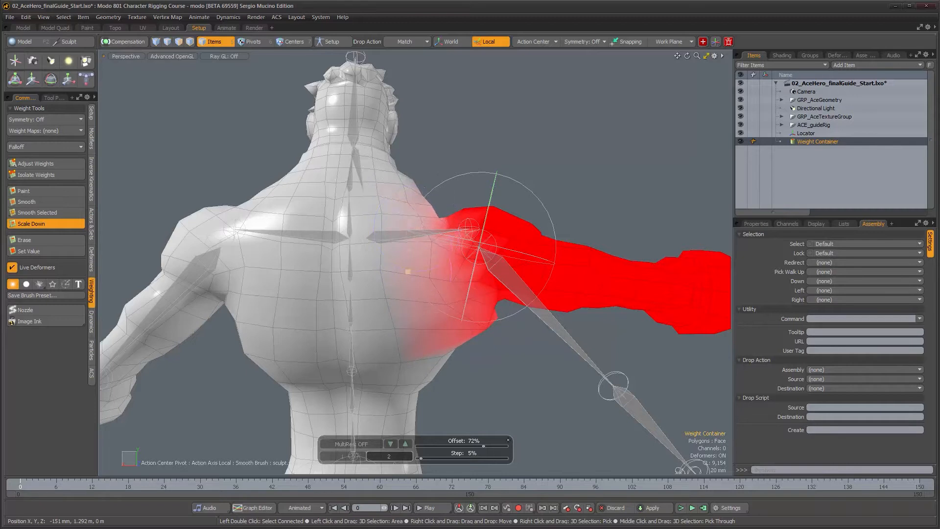
pyautogui.keyDown('alt'); pyautogui.moveTo(489, 325); pyautogui.dragTo(233, 276); pyautogui.keyUp('alt')
pyautogui.moveTo(355, 272); pyautogui.dragTo(365, 288)
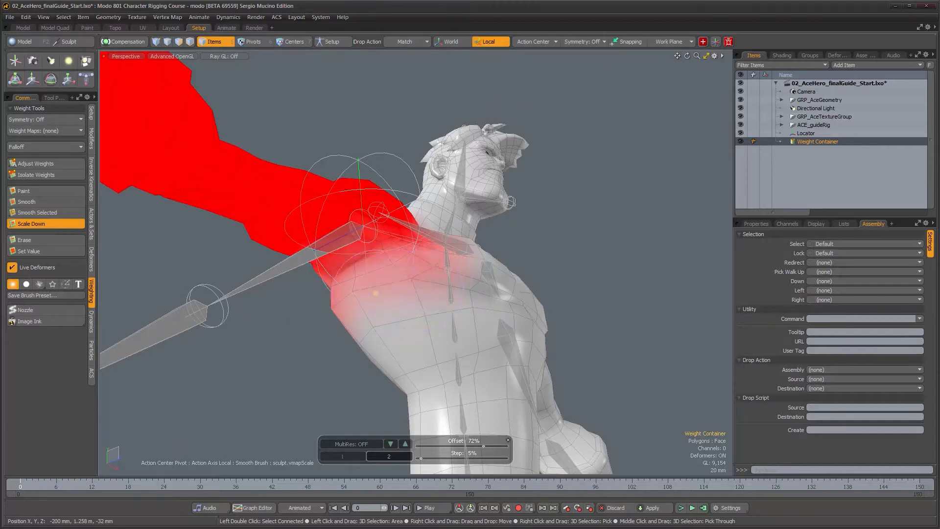
# Soften the weight falloff around the base of the neck, the right chest and the armpit with Scale Down, and drop the brush.
pyautogui.keyDown('alt'); pyautogui.moveTo(313, 296); pyautogui.dragTo(392, 344); pyautogui.keyUp('alt')
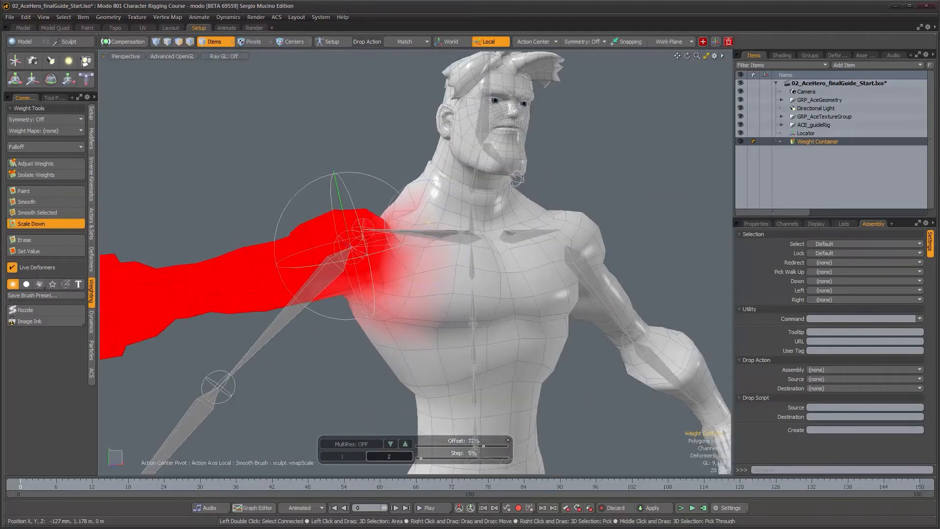
pyautogui.moveTo(426, 251)
pyautogui.keyDown('alt'); pyautogui.mouseDown()
pyautogui.moveTo(430, 235)
pyautogui.moveTo(434, 274)
pyautogui.mouseUp(); pyautogui.keyUp('alt')
pyautogui.moveTo(410, 216); pyautogui.dragTo(404, 220)
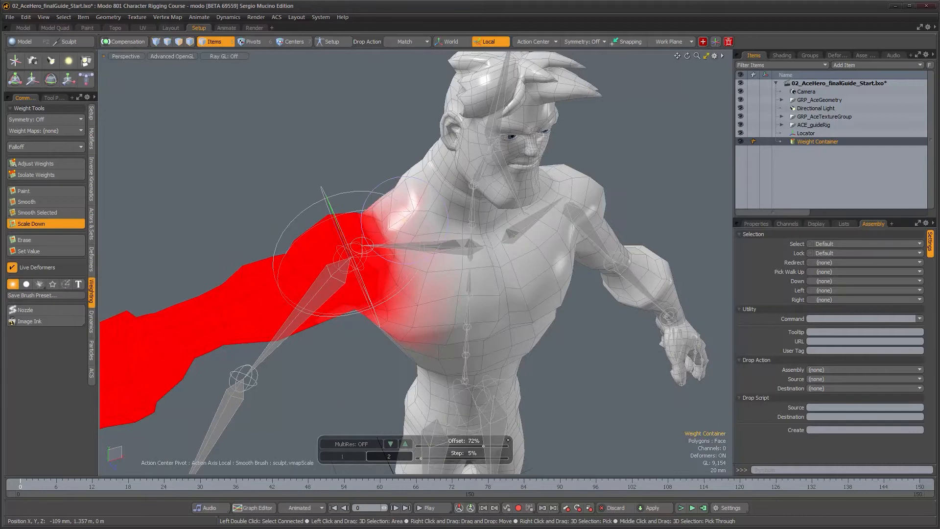
pyautogui.keyDown('alt'); pyautogui.moveTo(395, 185); pyautogui.dragTo(377, 248); pyautogui.keyUp('alt')
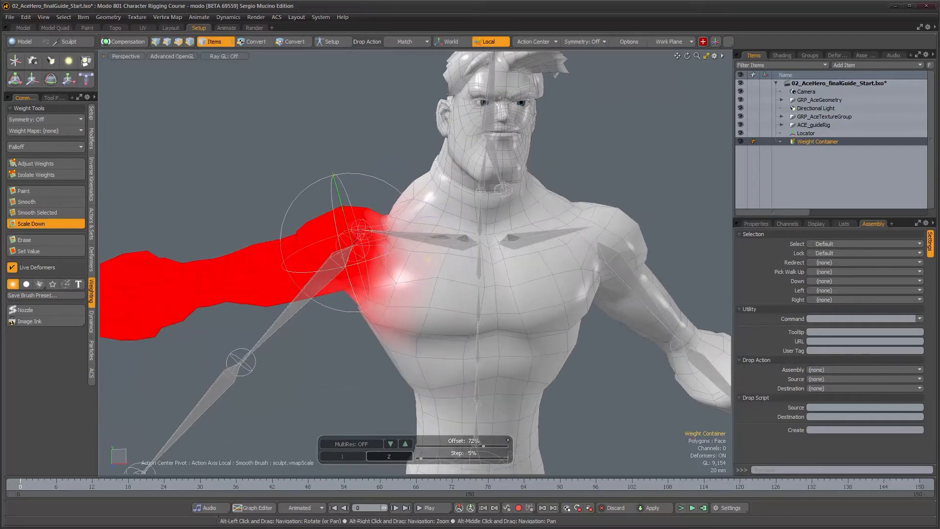
pyautogui.keyDown('alt'); pyautogui.moveTo(428, 325); pyautogui.dragTo(404, 317); pyautogui.keyUp('alt')
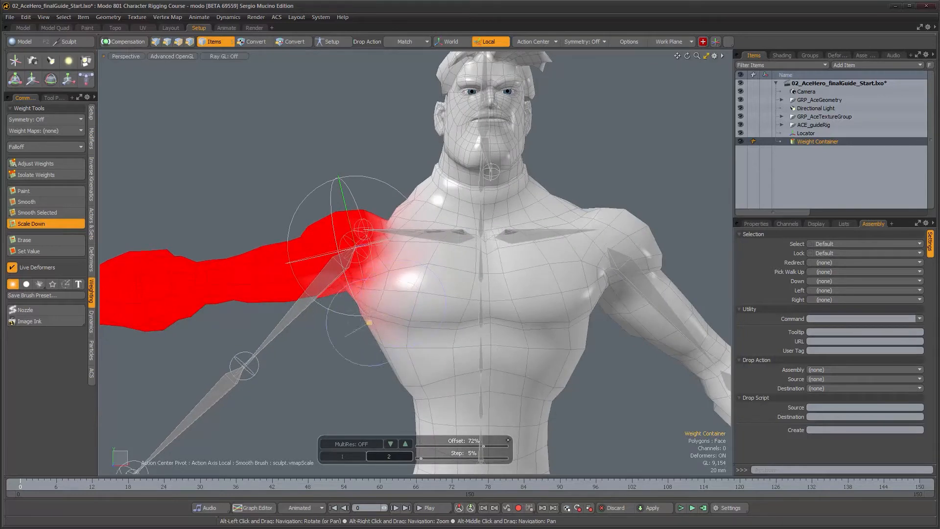
pyautogui.keyDown('alt'); pyautogui.moveTo(400, 298); pyautogui.dragTo(412, 254); pyautogui.keyUp('alt')
pyautogui.moveTo(453, 345)
pyautogui.keyDown('alt'); pyautogui.mouseDown()
pyautogui.moveTo(414, 313)
pyautogui.moveTo(419, 324)
pyautogui.moveTo(345, 312)
pyautogui.moveTo(270, 326)
pyautogui.moveTo(307, 331)
pyautogui.mouseUp(); pyautogui.keyUp('alt')
pyautogui.press('q')
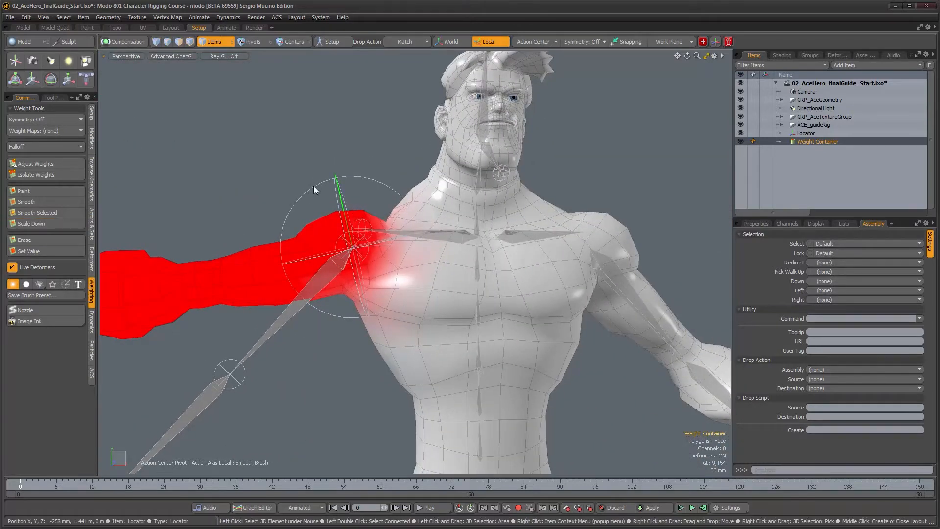
# Select the shoulder locator and rotate it to lower the right arm, testing the deformation with the painted weights.
pyautogui.click(314, 187)
pyautogui.keyDown('alt'); pyautogui.moveTo(314, 187); pyautogui.dragTo(313, 210); pyautogui.keyUp('alt')
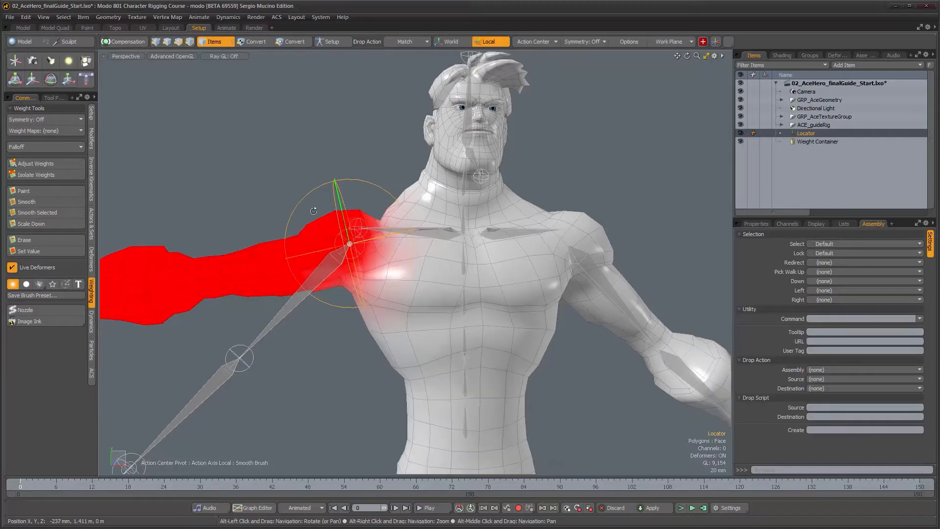
pyautogui.press('e')
pyautogui.scroll(-1, 372, 222)
pyautogui.moveTo(396, 228); pyautogui.dragTo(367, 204)
pyautogui.keyDown('alt'); pyautogui.moveTo(368, 204); pyautogui.dragTo(400, 211, button='right'); pyautogui.keyUp('alt')
pyautogui.keyDown('alt'); pyautogui.moveTo(391, 201); pyautogui.dragTo(422, 259); pyautogui.keyUp('alt')
pyautogui.keyDown('alt'); pyautogui.moveTo(422, 258); pyautogui.dragTo(415, 260, button='right'); pyautogui.keyUp('alt')
pyautogui.press('space')
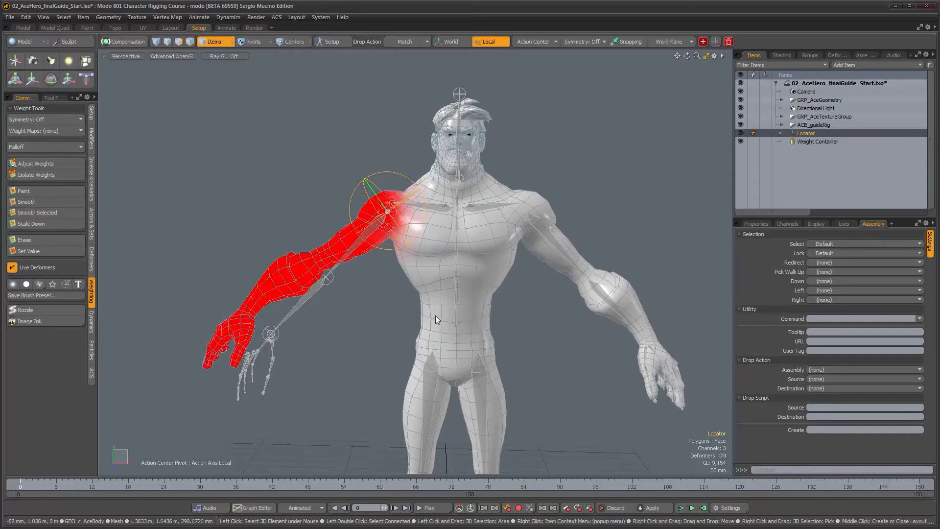
# Restore the split viewport and schematic layout and examine the locator's placement at the right shoulder up close.
pyautogui.press('KP_0')
pyautogui.moveTo(522, 369)
pyautogui.keyDown('alt'); pyautogui.mouseDown()
pyautogui.moveTo(492, 379)
pyautogui.moveTo(471, 366)
pyautogui.mouseUp(); pyautogui.keyUp('alt')
pyautogui.keyDown('alt'); pyautogui.moveTo(321, 214); pyautogui.dragTo(354, 247); pyautogui.keyUp('alt')
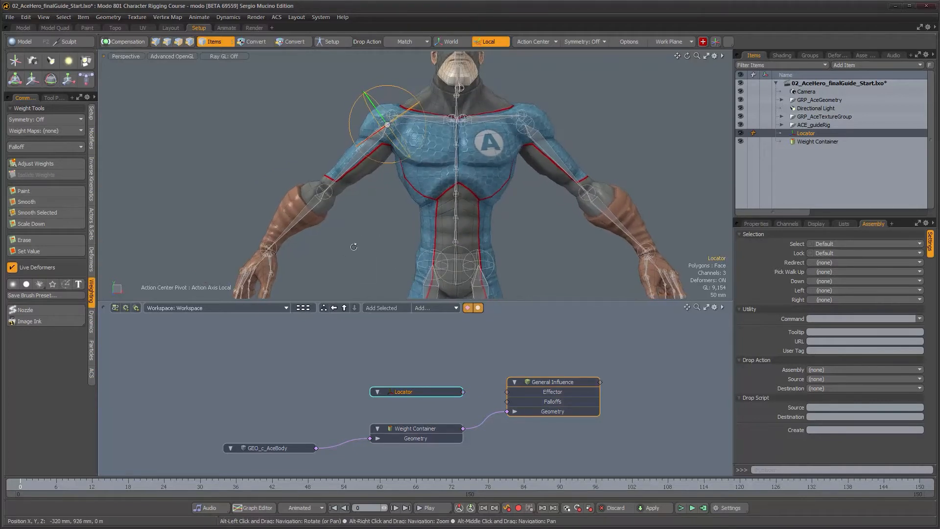
pyautogui.keyDown('alt'); pyautogui.keyDown('shift'); pyautogui.moveTo(384, 199); pyautogui.dragTo(374, 234); pyautogui.keyUp('shift'); pyautogui.keyUp('alt')
pyautogui.scroll(2, 374, 230)
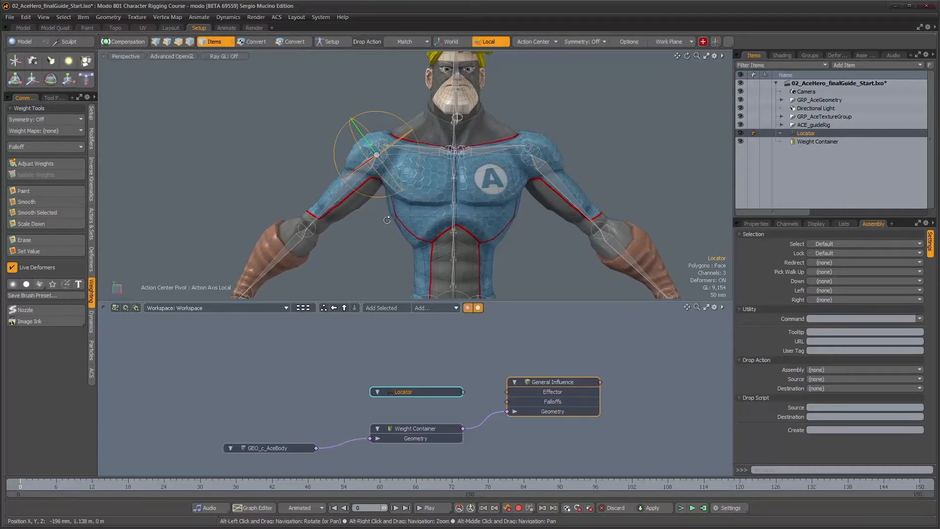
pyautogui.keyDown('alt'); pyautogui.moveTo(335, 157); pyautogui.dragTo(332, 132); pyautogui.keyUp('alt')
pyautogui.keyDown('alt'); pyautogui.moveTo(367, 227); pyautogui.dragTo(380, 212, button='right'); pyautogui.keyUp('alt')
pyautogui.keyDown('alt'); pyautogui.moveTo(380, 212); pyautogui.dragTo(429, 206); pyautogui.keyUp('alt')
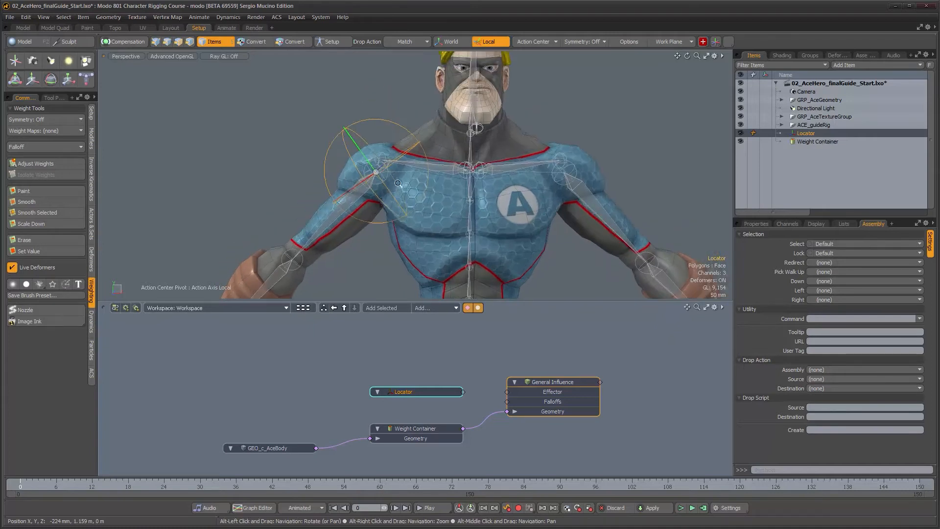
pyautogui.keyDown('alt'); pyautogui.moveTo(398, 183); pyautogui.dragTo(423, 175, button='right'); pyautogui.keyUp('alt')
pyautogui.keyDown('alt'); pyautogui.moveTo(423, 175); pyautogui.dragTo(413, 174); pyautogui.keyUp('alt')
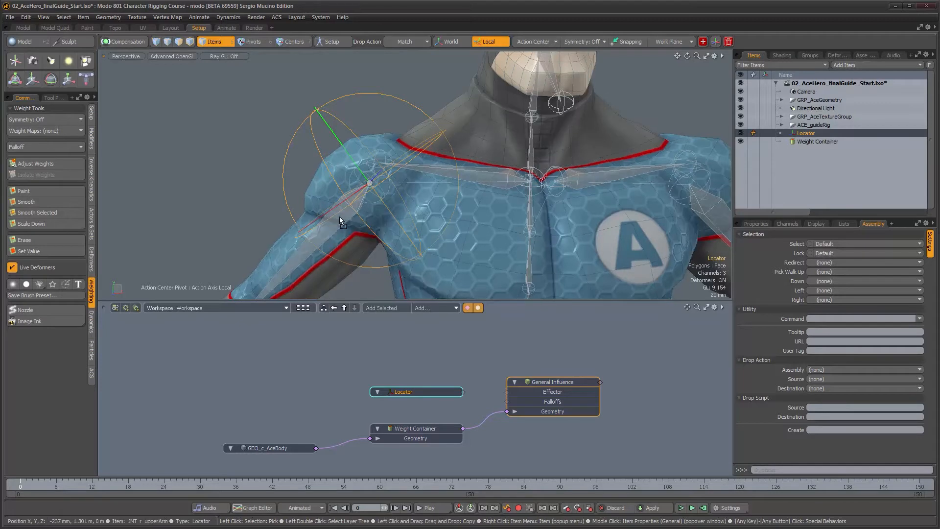
# Set the drop action to Match Position with the right shoulder's locator and joints in close view.
pyautogui.keyDown('alt'); pyautogui.moveTo(341, 221); pyautogui.dragTo(313, 228); pyautogui.keyUp('alt')
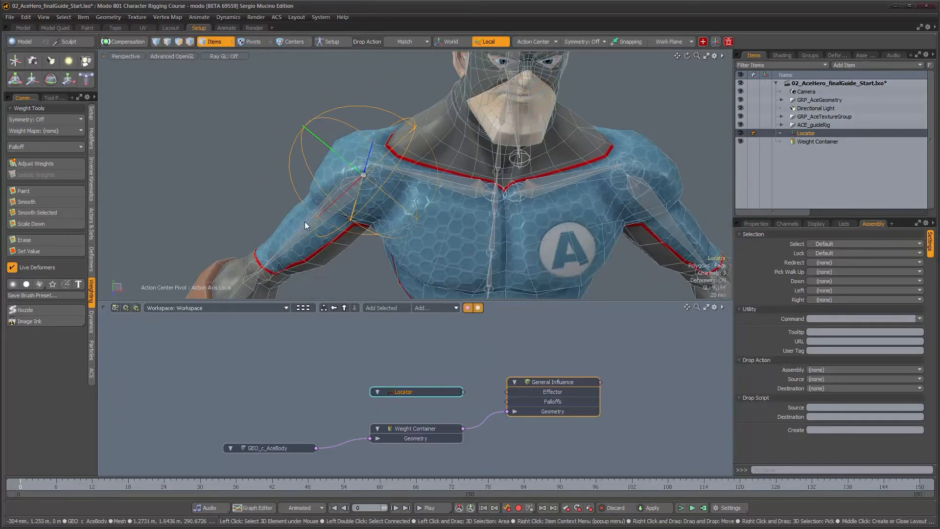
pyautogui.keyDown('alt'); pyautogui.moveTo(382, 225); pyautogui.dragTo(393, 194); pyautogui.keyUp('alt')
pyautogui.scroll(3, 387, 191)
pyautogui.click(403, 43)
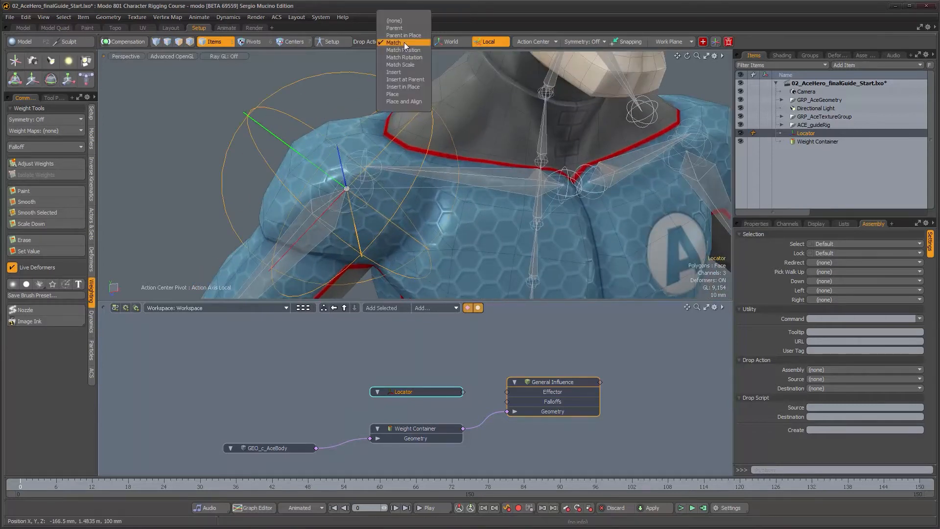
pyautogui.click(406, 51)
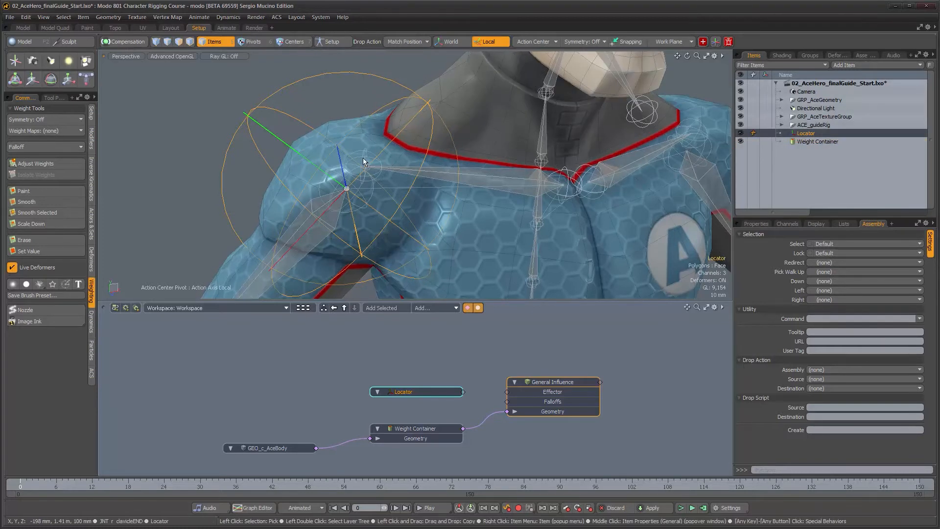
# Match the shoulder locator's position to the end joint of the right clavicle and check its placement on the whole arm.
pyautogui.keyDown('alt'); pyautogui.moveTo(360, 158); pyautogui.dragTo(370, 208); pyautogui.keyUp('alt')
pyautogui.keyDown('alt'); pyautogui.moveTo(386, 96); pyautogui.dragTo(374, 143); pyautogui.keyUp('alt')
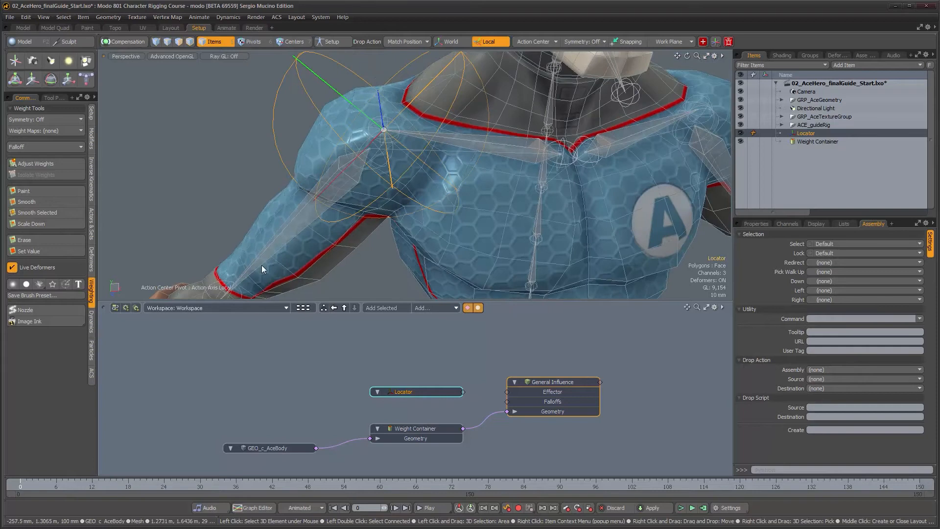
pyautogui.keyDown('alt'); pyautogui.moveTo(379, 229); pyautogui.dragTo(349, 229, button='right'); pyautogui.keyUp('alt')
pyautogui.keyDown('alt'); pyautogui.moveTo(349, 229); pyautogui.dragTo(370, 258); pyautogui.keyUp('alt')
pyautogui.keyDown('alt'); pyautogui.moveTo(392, 234); pyautogui.dragTo(362, 234, button='right'); pyautogui.keyUp('alt')
pyautogui.keyDown('alt'); pyautogui.keyDown('shift'); pyautogui.moveTo(363, 233); pyautogui.dragTo(353, 194); pyautogui.keyUp('shift'); pyautogui.keyUp('alt')
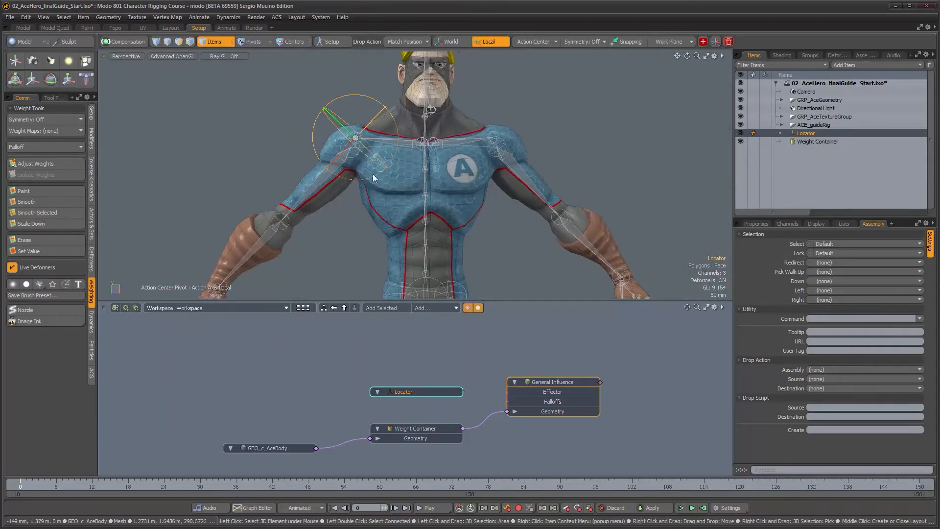
# In Setup mode, link the Locator to the Effector input of the General Influence deformer, then leave Setup mode.
pyautogui.click(332, 44)
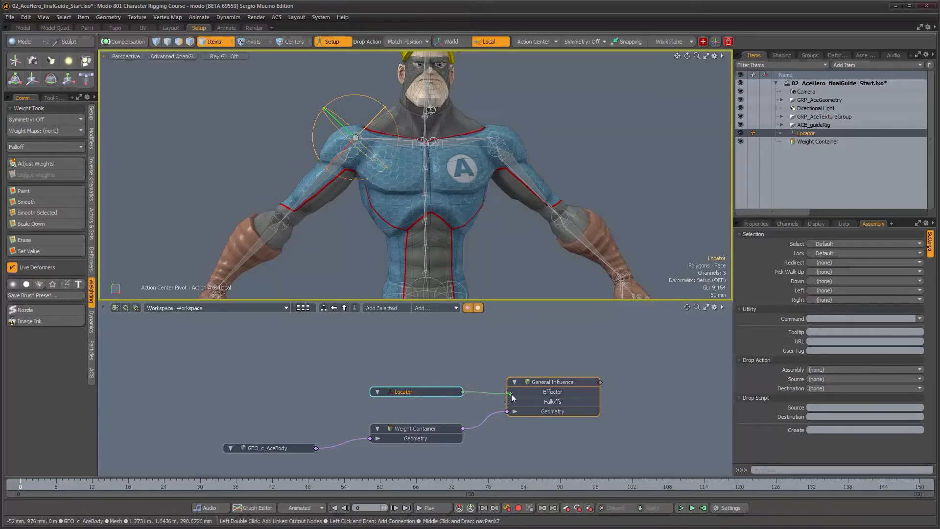
pyautogui.moveTo(512, 398); pyautogui.dragTo(504, 390)
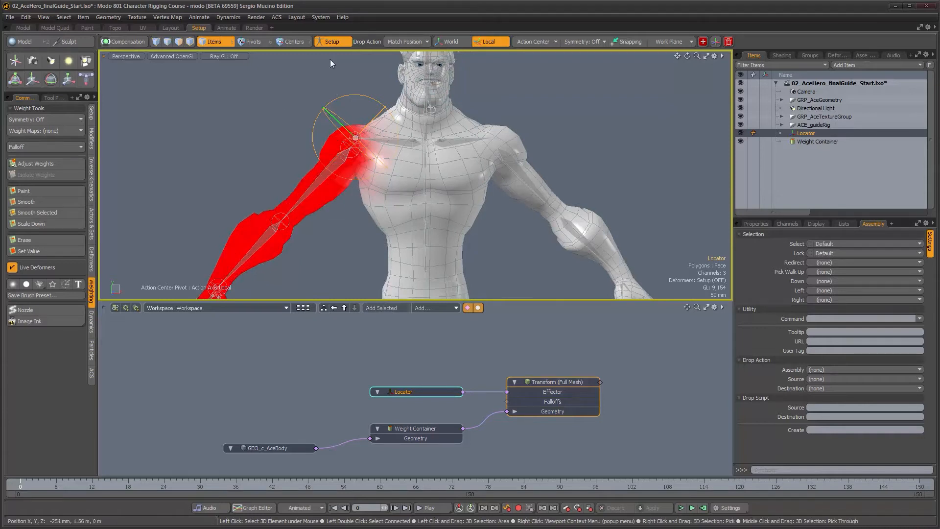
pyautogui.click(330, 43)
# Rotate the shoulder locator to lower the right arm toward the body, testing the deformation from the new pivot.
pyautogui.keyDown('alt'); pyautogui.keyDown('shift'); pyautogui.moveTo(372, 145); pyautogui.dragTo(384, 168); pyautogui.keyUp('shift'); pyautogui.keyUp('alt')
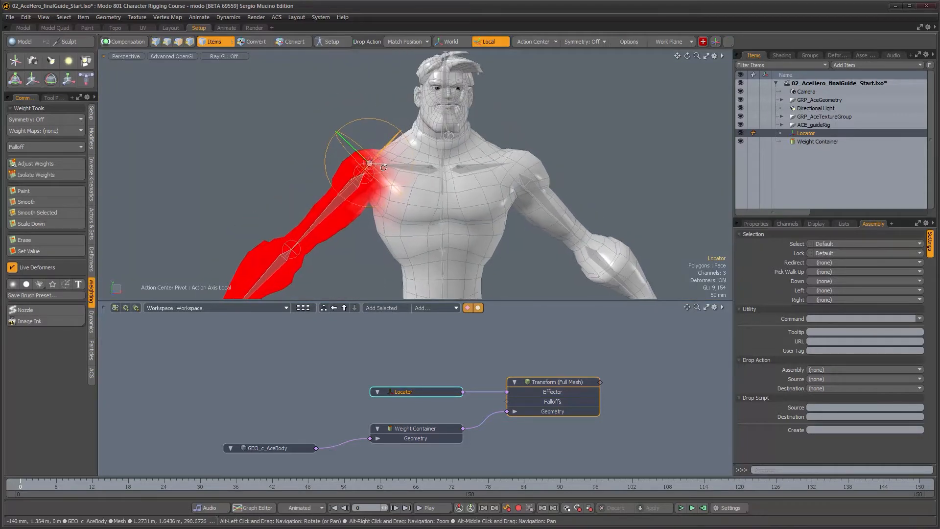
pyautogui.press('e')
pyautogui.moveTo(383, 119); pyautogui.dragTo(408, 96)
pyautogui.moveTo(406, 133); pyautogui.dragTo(366, 68)
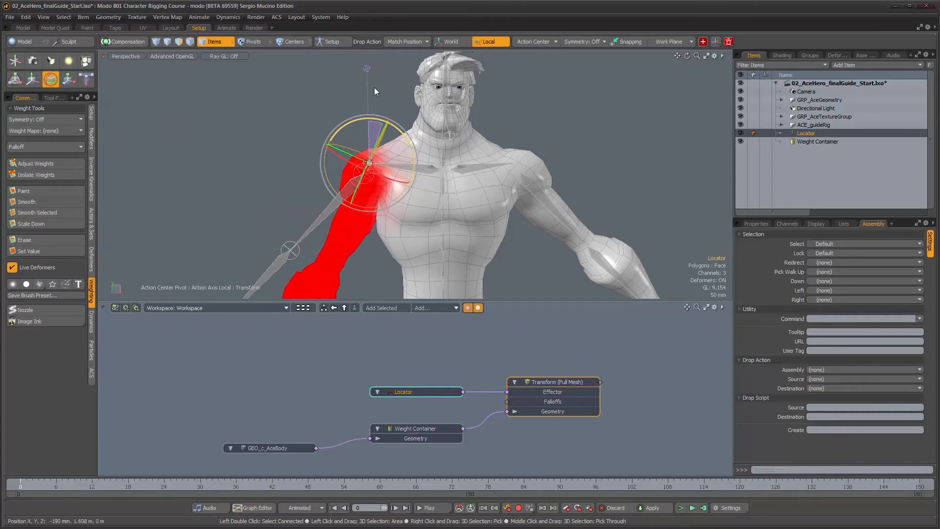
# Examine the deformed right shoulder and armpit from several angles with the arm lowered.
pyautogui.scroll(2, 386, 160)
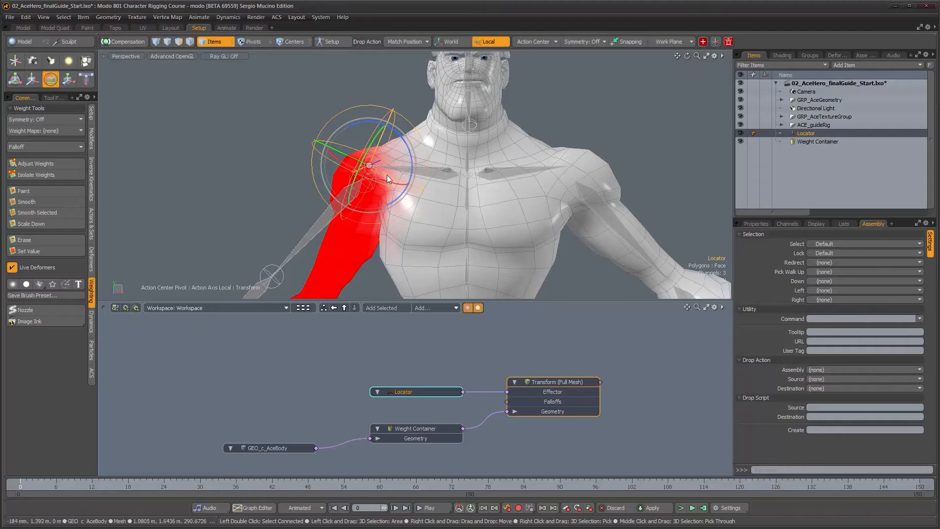
pyautogui.keyDown('alt'); pyautogui.moveTo(386, 179); pyautogui.dragTo(282, 214); pyautogui.keyUp('alt')
pyautogui.keyDown('alt'); pyautogui.moveTo(282, 214); pyautogui.dragTo(286, 163, button='middle'); pyautogui.keyUp('alt')
pyautogui.keyDown('alt'); pyautogui.moveTo(286, 164); pyautogui.dragTo(333, 196); pyautogui.keyUp('alt')
pyautogui.keyDown('alt'); pyautogui.moveTo(333, 196); pyautogui.dragTo(290, 206, button='right'); pyautogui.keyUp('alt')
pyautogui.keyDown('alt'); pyautogui.moveTo(289, 205); pyautogui.dragTo(288, 205); pyautogui.keyUp('alt')
pyautogui.keyDown('alt'); pyautogui.moveTo(288, 205); pyautogui.dragTo(292, 216, button='middle'); pyautogui.keyUp('alt')
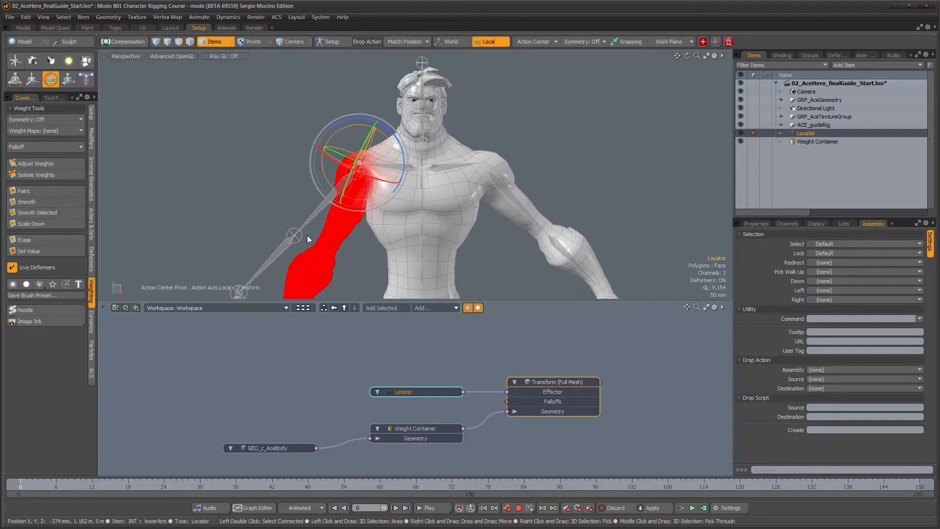
pyautogui.moveTo(352, 198)
pyautogui.keyDown('alt'); pyautogui.mouseDown()
pyautogui.moveTo(394, 201)
pyautogui.moveTo(356, 205)
pyautogui.mouseUp(); pyautogui.keyUp('alt')
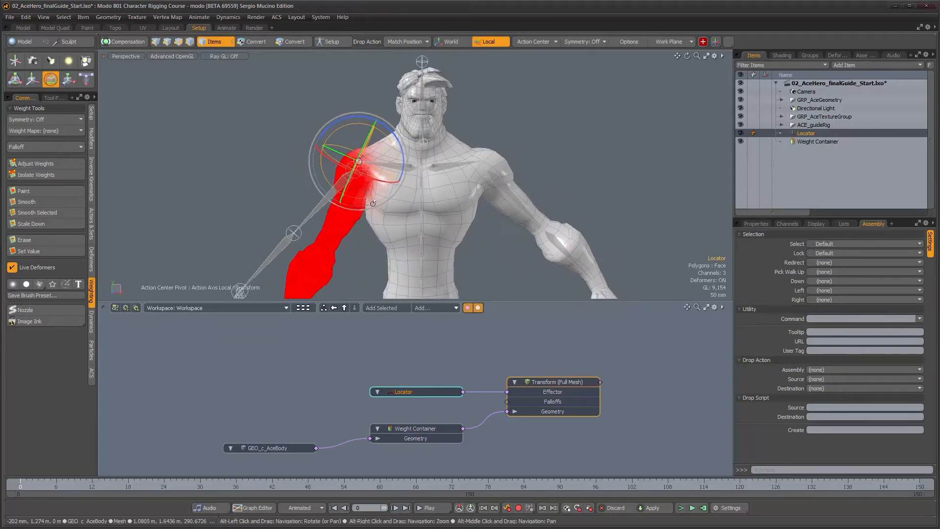
pyautogui.keyDown('alt'); pyautogui.moveTo(356, 195); pyautogui.dragTo(379, 188, button='right'); pyautogui.keyUp('alt')
pyautogui.moveTo(379, 188)
pyautogui.keyDown('alt'); pyautogui.mouseDown()
pyautogui.moveTo(407, 206)
pyautogui.moveTo(381, 225)
pyautogui.moveTo(389, 188)
pyautogui.mouseUp(); pyautogui.keyUp('alt')
pyautogui.keyDown('alt'); pyautogui.moveTo(389, 188); pyautogui.dragTo(376, 190, button='right'); pyautogui.keyUp('alt')
pyautogui.keyDown('alt'); pyautogui.moveTo(376, 190); pyautogui.dragTo(374, 189); pyautogui.keyUp('alt')
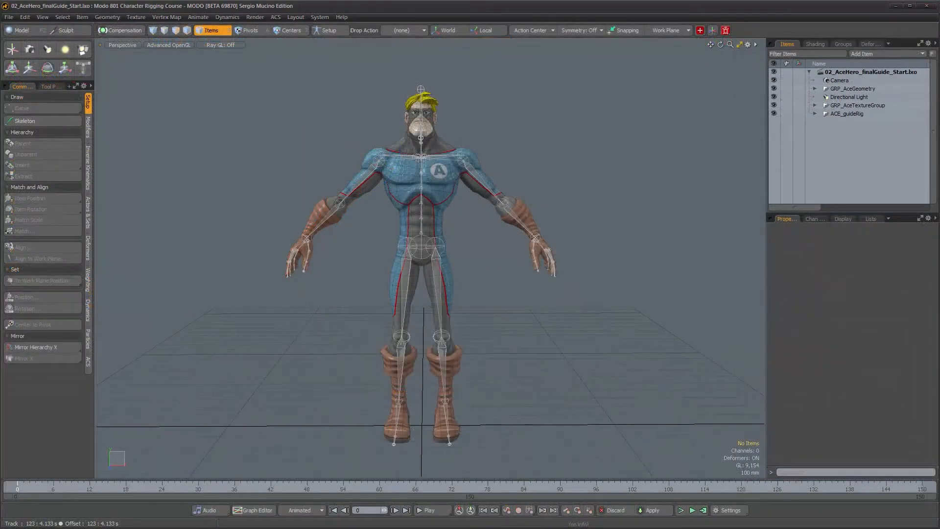
# In the fresh copy of the character scene, select the right clavicle's end joint and examine its position at the shoulder.
pyautogui.keyDown('alt'); pyautogui.moveTo(375, 210); pyautogui.dragTo(410, 269, button='middle'); pyautogui.keyUp('alt')
pyautogui.keyDown('alt'); pyautogui.moveTo(410, 269); pyautogui.dragTo(443, 260, button='right'); pyautogui.keyUp('alt')
pyautogui.keyDown('alt'); pyautogui.moveTo(443, 260); pyautogui.dragTo(455, 254); pyautogui.keyUp('alt')
pyautogui.keyDown('alt'); pyautogui.moveTo(423, 219); pyautogui.dragTo(414, 304, button='middle'); pyautogui.keyUp('alt')
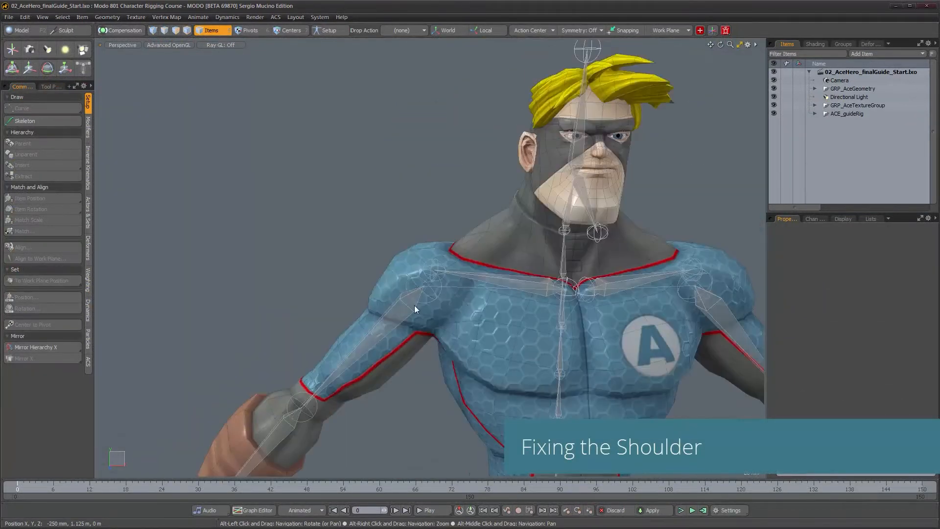
pyautogui.click(407, 311)
pyautogui.keyDown('alt'); pyautogui.moveTo(451, 293); pyautogui.dragTo(435, 280); pyautogui.keyUp('alt')
pyautogui.click(440, 284)
pyautogui.keyDown('alt'); pyautogui.moveTo(453, 298); pyautogui.dragTo(441, 314, button='right'); pyautogui.keyUp('alt')
pyautogui.keyDown('alt'); pyautogui.moveTo(443, 333); pyautogui.dragTo(444, 216, button='middle'); pyautogui.keyUp('alt')
pyautogui.keyDown('alt'); pyautogui.moveTo(444, 216); pyautogui.dragTo(480, 282); pyautogui.keyUp('alt')
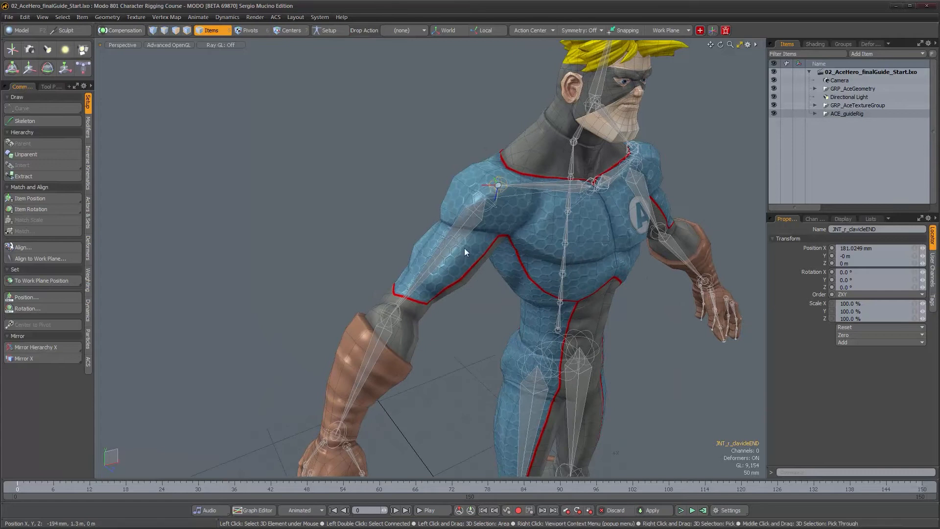
# Examine the right arm's guide joints from shoulder to wrist from several angles.
pyautogui.keyDown('alt'); pyautogui.moveTo(452, 353); pyautogui.dragTo(460, 300); pyautogui.keyUp('alt')
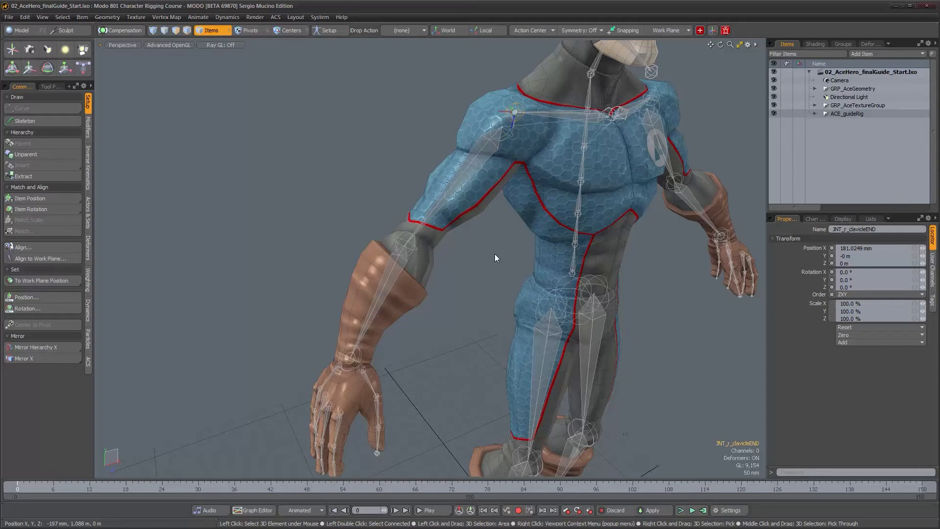
pyautogui.keyDown('alt'); pyautogui.moveTo(500, 240); pyautogui.dragTo(457, 225); pyautogui.keyUp('alt')
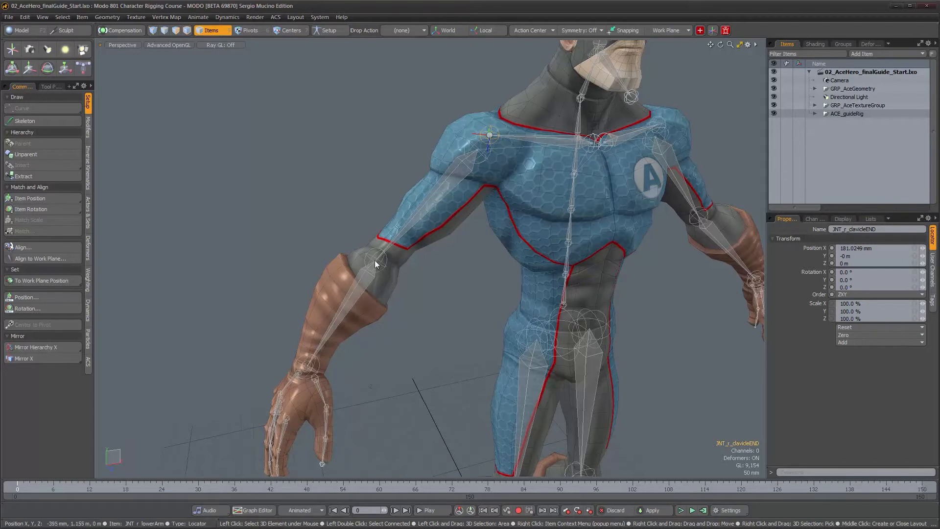
pyautogui.keyDown('alt'); pyautogui.moveTo(375, 260); pyautogui.dragTo(398, 288); pyautogui.keyUp('alt')
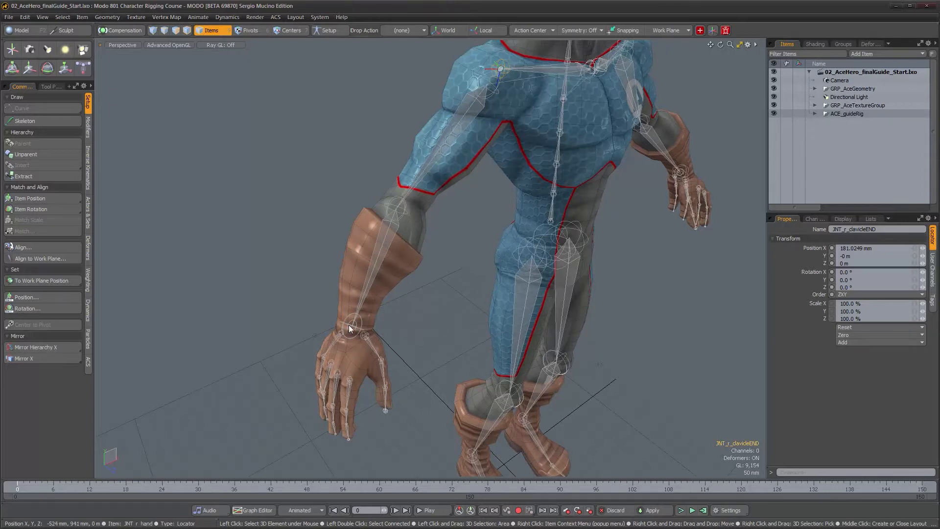
pyautogui.keyDown('alt'); pyautogui.moveTo(392, 296); pyautogui.dragTo(362, 274); pyautogui.keyUp('alt')
pyautogui.keyDown('alt'); pyautogui.moveTo(363, 274); pyautogui.dragTo(395, 283, button='right'); pyautogui.keyUp('alt')
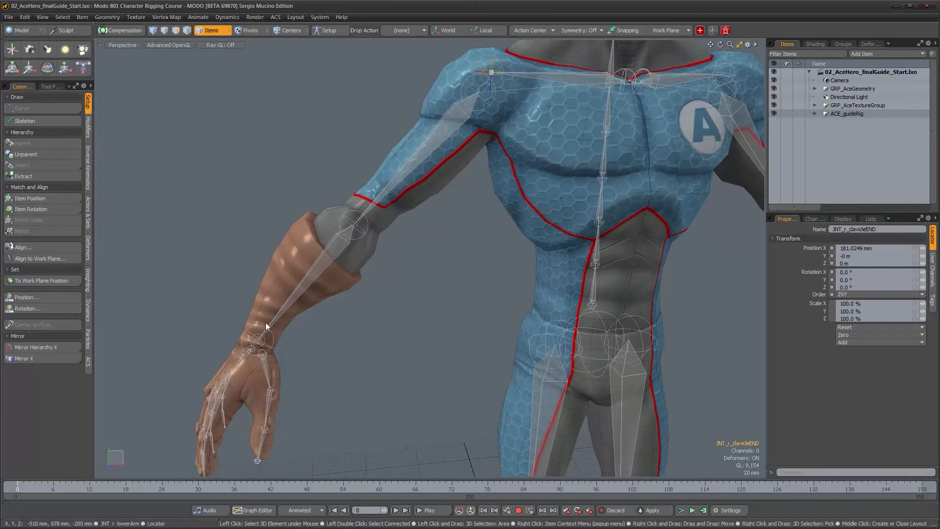
pyautogui.keyDown('alt'); pyautogui.moveTo(451, 122); pyautogui.dragTo(374, 286); pyautogui.keyUp('alt')
# Select the right lower arm joint and inspect its orientation and rotation order at the elbow.
pyautogui.click(388, 278)
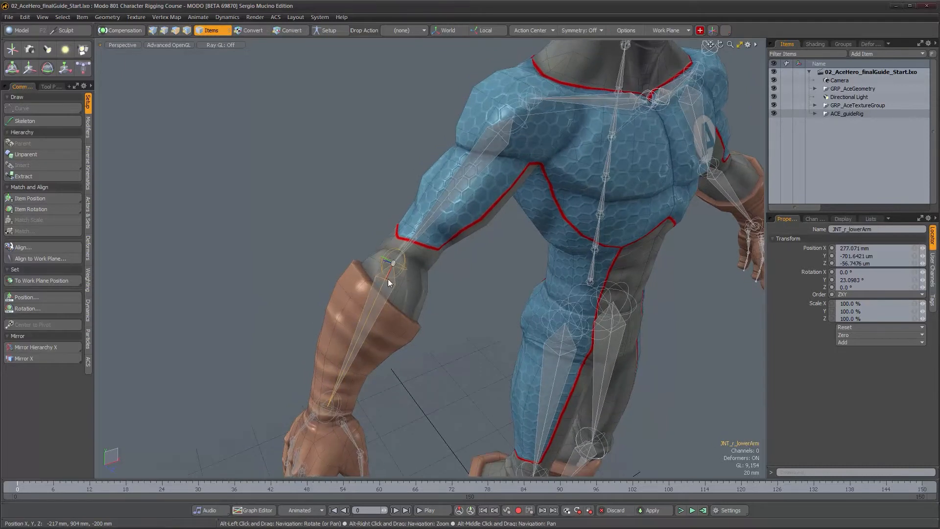
pyautogui.keyDown('alt'); pyautogui.moveTo(387, 278); pyautogui.dragTo(403, 311); pyautogui.keyUp('alt')
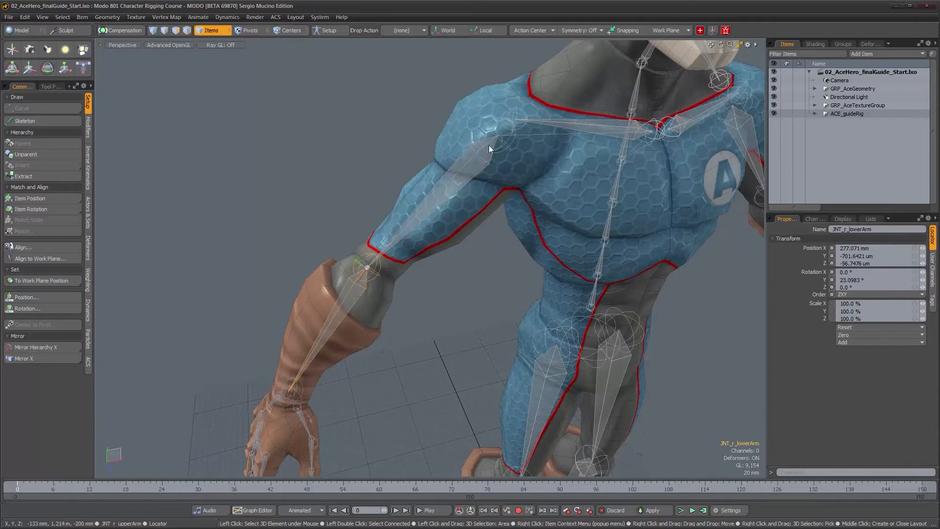
pyautogui.keyDown('alt'); pyautogui.moveTo(443, 244); pyautogui.dragTo(524, 287); pyautogui.keyUp('alt')
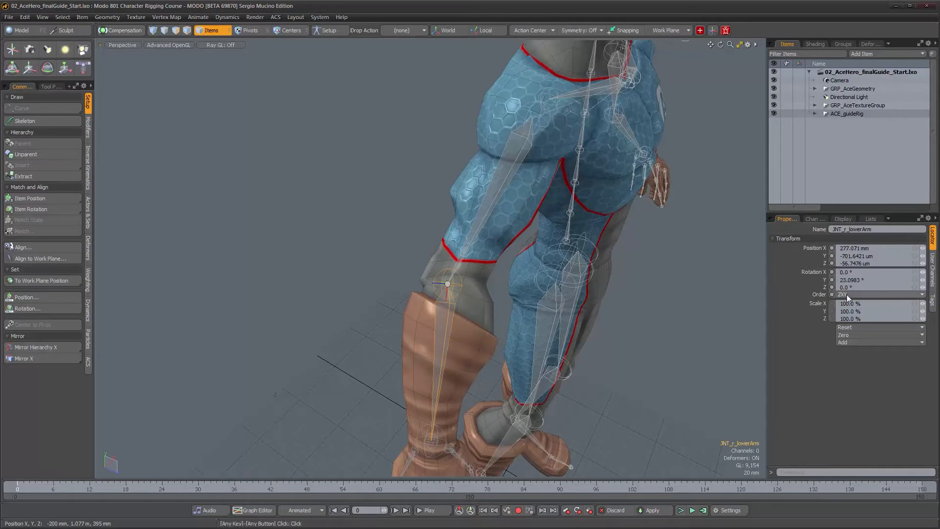
pyautogui.keyDown('alt'); pyautogui.moveTo(587, 299); pyautogui.dragTo(414, 268); pyautogui.keyUp('alt')
pyautogui.keyDown('alt'); pyautogui.moveTo(465, 286); pyautogui.dragTo(451, 287); pyautogui.keyUp('alt')
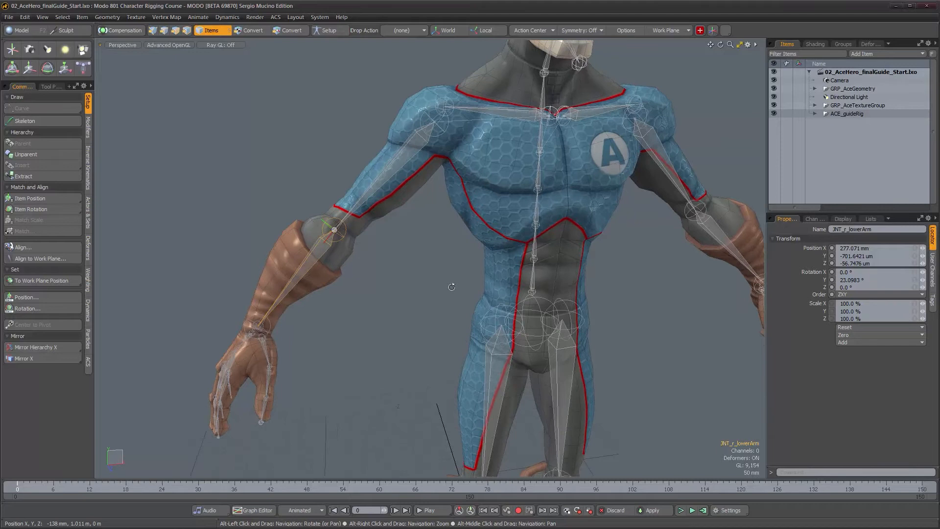
# Clear the selection, add a locator and place it on the right lower arm joint using the Match drop action.
pyautogui.moveTo(389, 273)
pyautogui.keyDown('alt'); pyautogui.mouseDown()
pyautogui.moveTo(400, 285)
pyautogui.moveTo(389, 286)
pyautogui.mouseUp(); pyautogui.keyUp('alt')
pyautogui.click(389, 286)
pyautogui.keyDown('alt'); pyautogui.moveTo(389, 286); pyautogui.dragTo(388, 288, button='right'); pyautogui.keyUp('alt')
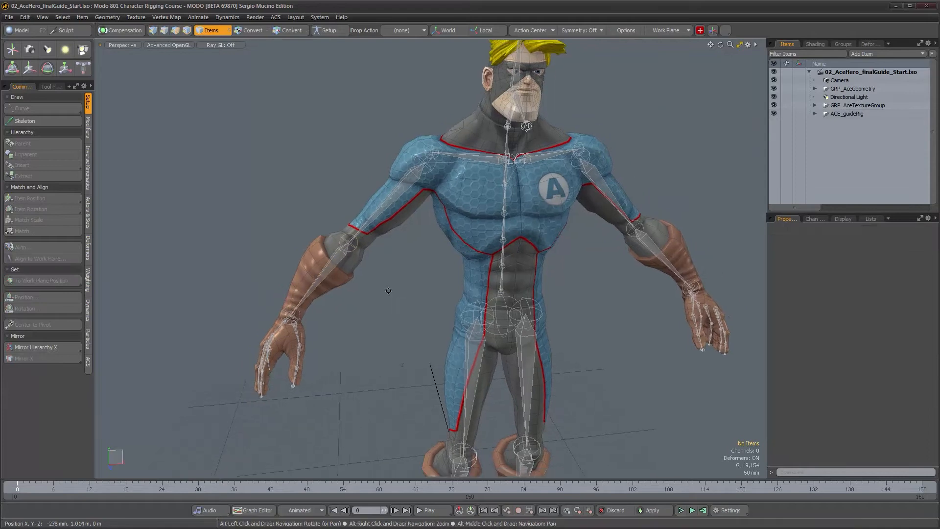
pyautogui.keyDown('alt'); pyautogui.moveTo(389, 288); pyautogui.dragTo(379, 292, button='middle'); pyautogui.keyUp('alt')
pyautogui.keyDown('alt'); pyautogui.moveTo(382, 286); pyautogui.dragTo(397, 294); pyautogui.keyUp('alt')
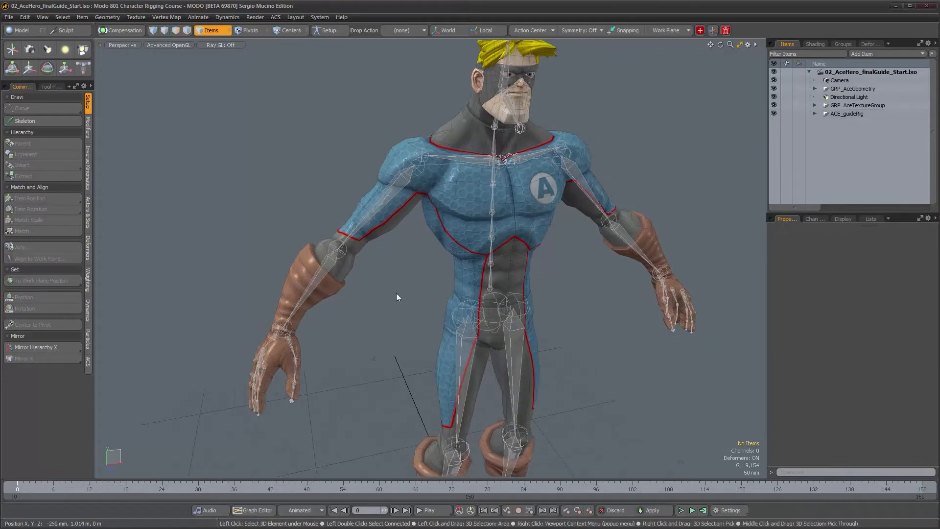
pyautogui.hotkey('shift', 'l')
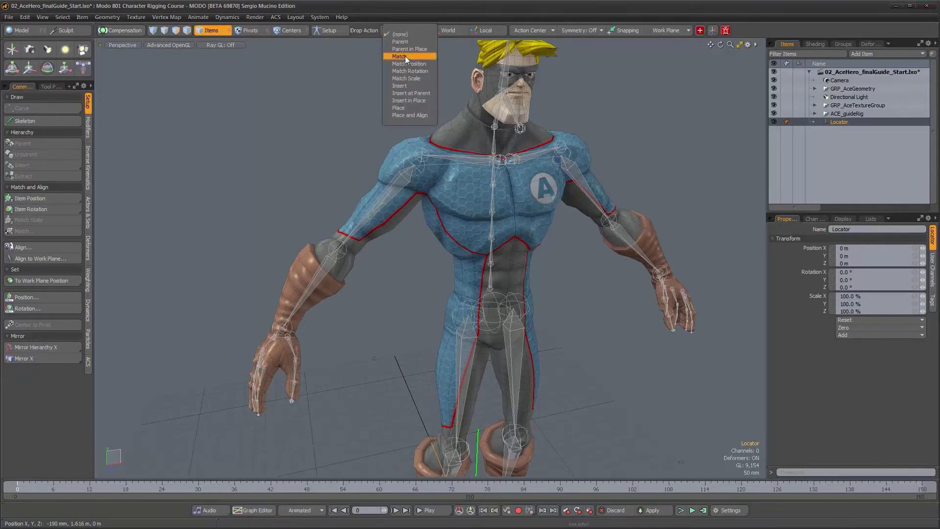
pyautogui.click(404, 57)
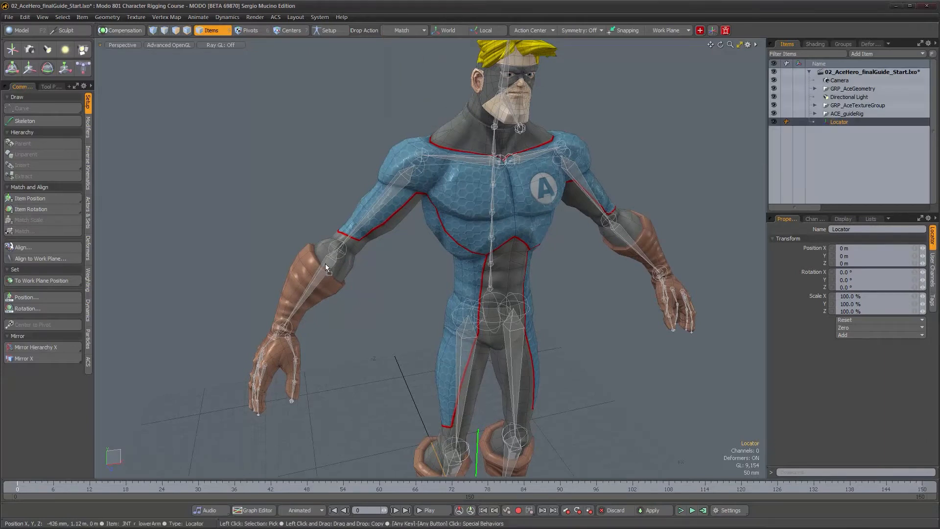
pyautogui.moveTo(325, 264); pyautogui.dragTo(326, 264)
# Reduce the elbow locator's display size to 0.183 and inspect its alignment with the lower arm joint.
pyautogui.keyDown('alt'); pyautogui.moveTo(355, 325); pyautogui.dragTo(420, 341); pyautogui.keyUp('alt')
pyautogui.scroll(-1, 436, 333)
pyautogui.scroll(2, 436, 333)
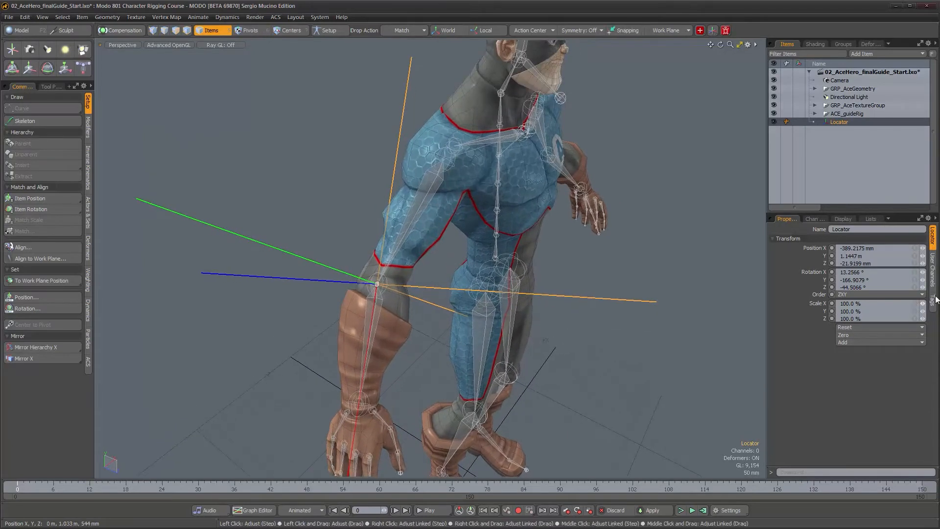
pyautogui.click(842, 219)
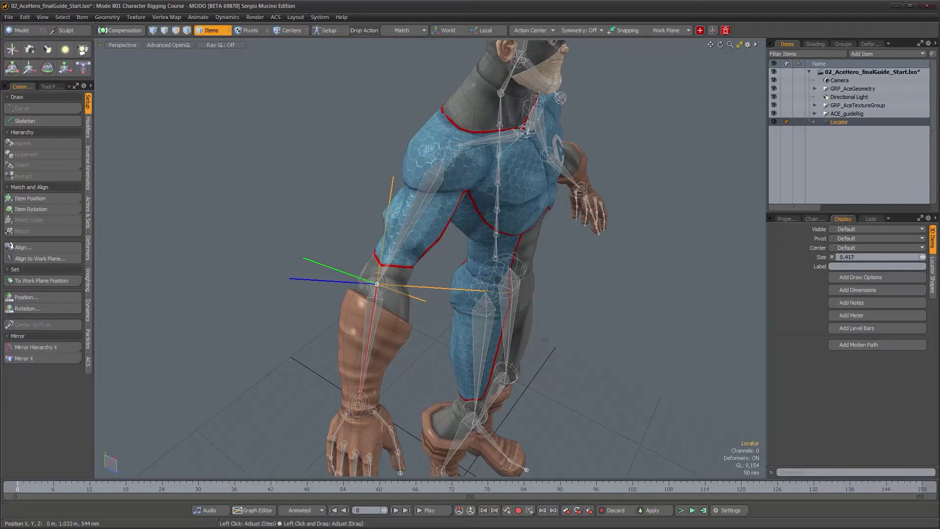
pyautogui.keyDown('alt'); pyautogui.moveTo(319, 292); pyautogui.dragTo(410, 233); pyautogui.keyUp('alt')
pyautogui.keyDown('alt'); pyautogui.scroll(2, 281, 275); pyautogui.keyUp('alt')
pyautogui.keyDown('alt'); pyautogui.moveTo(396, 231); pyautogui.dragTo(441, 220, button='right'); pyautogui.keyUp('alt')
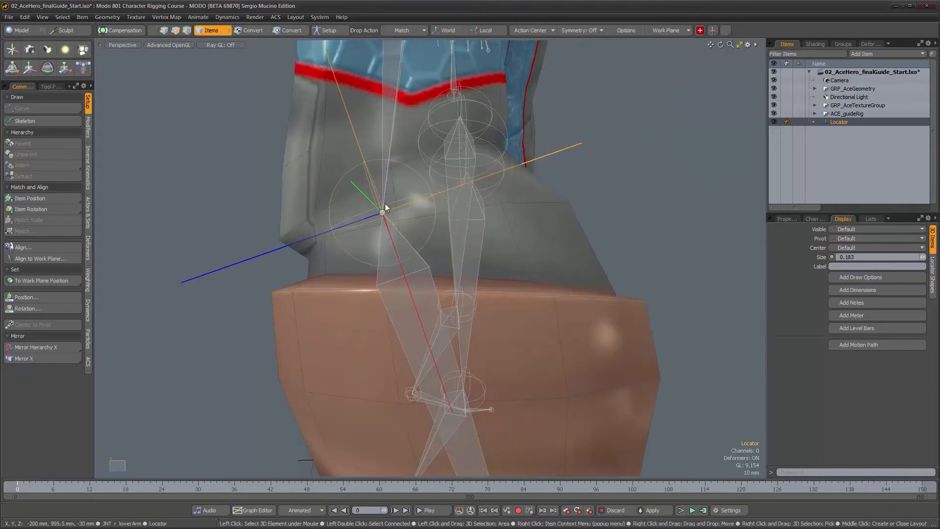
pyautogui.keyDown('alt'); pyautogui.moveTo(517, 240); pyautogui.dragTo(494, 228, button='right'); pyautogui.keyUp('alt')
pyautogui.keyDown('alt'); pyautogui.moveTo(507, 215); pyautogui.dragTo(547, 270); pyautogui.keyUp('alt')
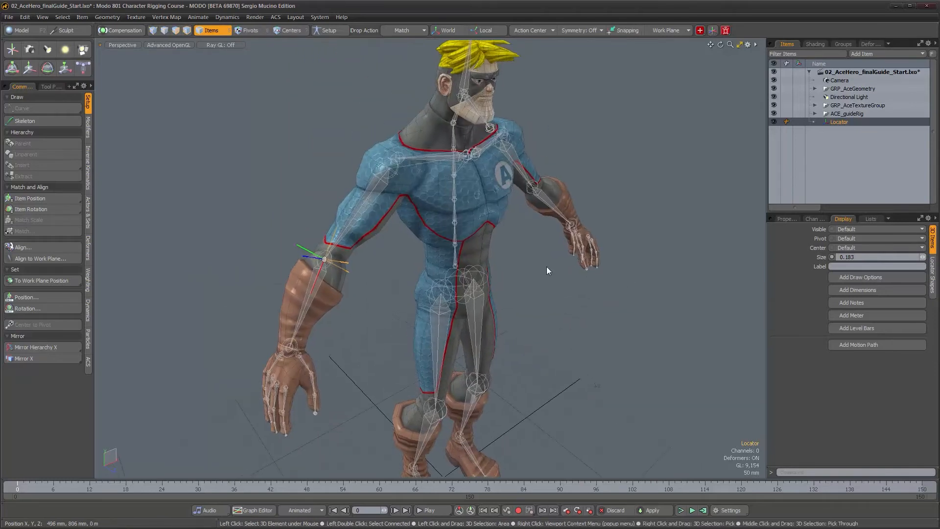
# Add a second locator and match it to the end joint of the right clavicle.
pyautogui.press('l')
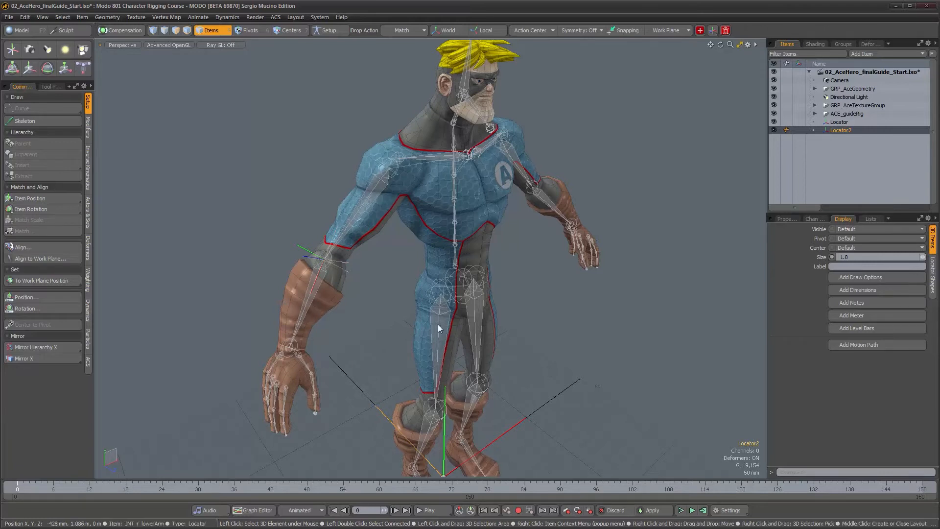
pyautogui.keyDown('alt'); pyautogui.moveTo(439, 328); pyautogui.dragTo(421, 215); pyautogui.keyUp('alt')
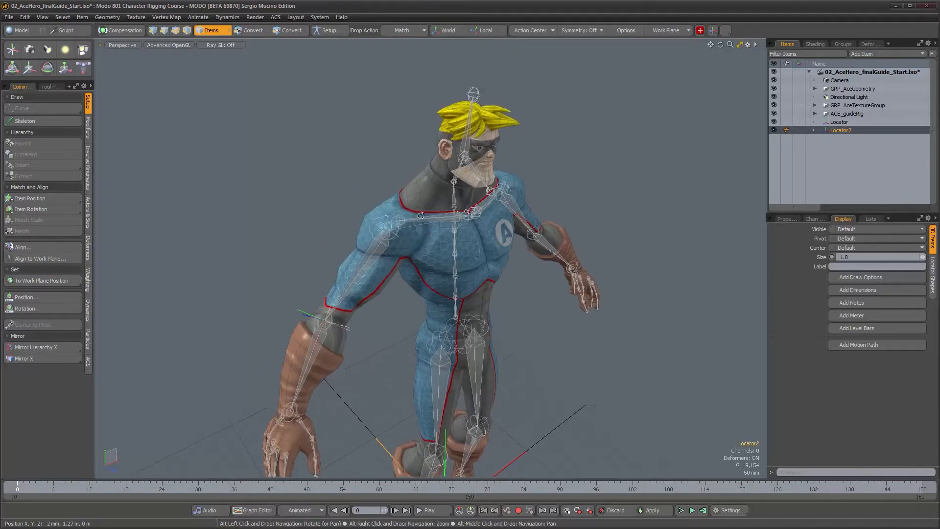
pyautogui.scroll(6, 421, 216)
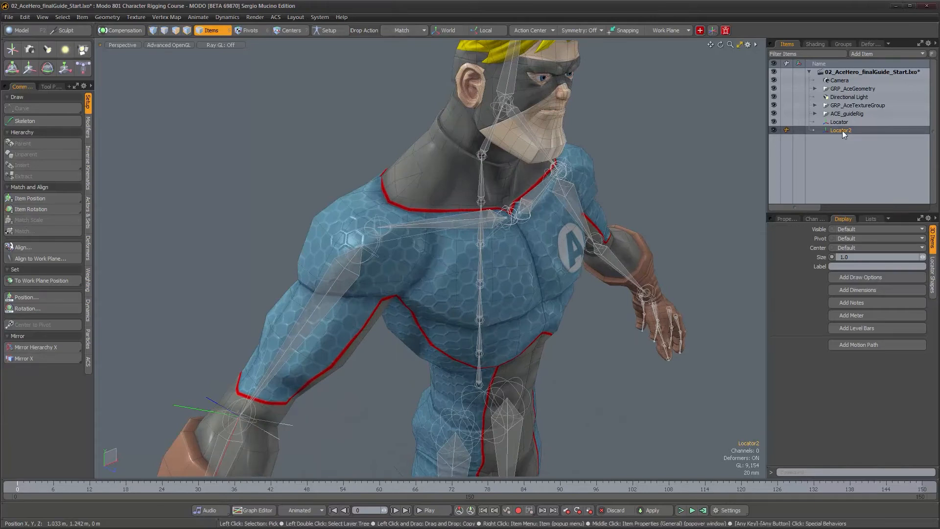
pyautogui.moveTo(377, 218); pyautogui.dragTo(404, 175)
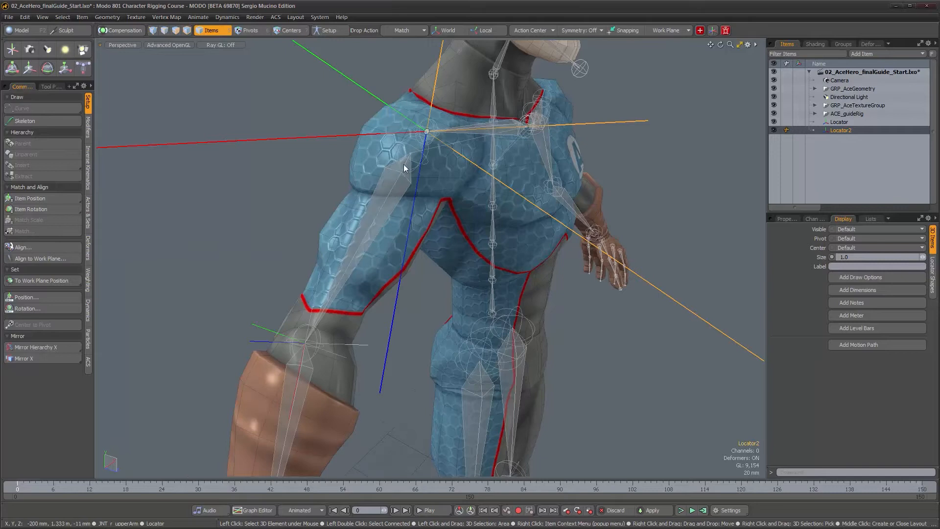
# Set the drop action to Match Rotation and align the second locator's rotation with the right upper arm joint.
pyautogui.click(412, 31)
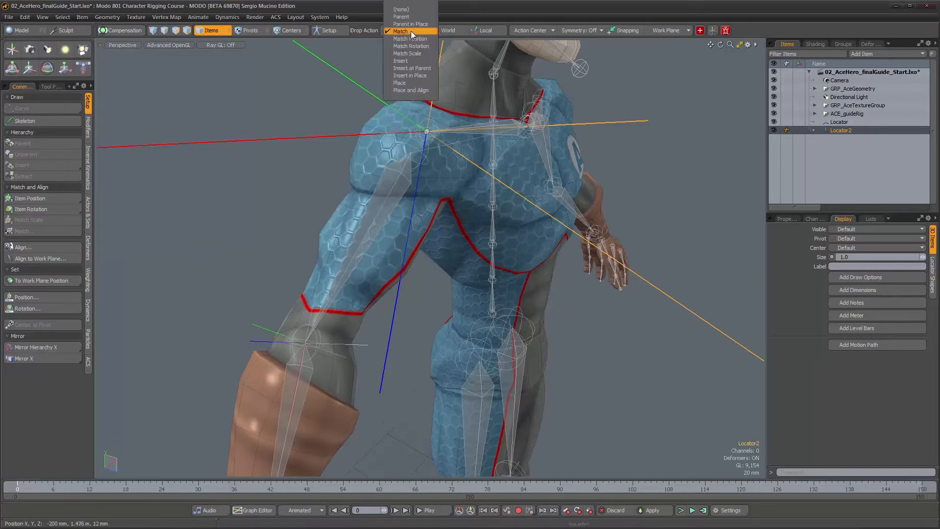
pyautogui.click(411, 46)
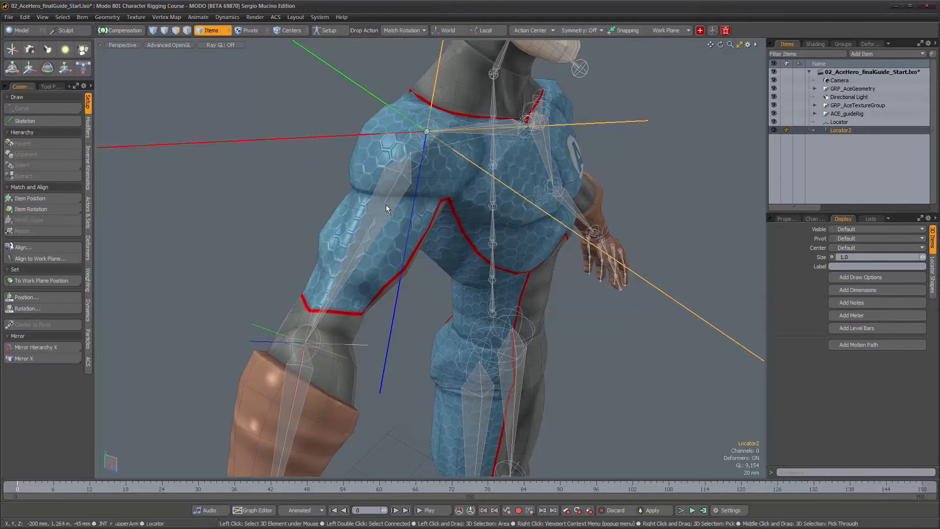
pyautogui.keyDown('alt'); pyautogui.moveTo(444, 222); pyautogui.dragTo(388, 171); pyautogui.keyUp('alt')
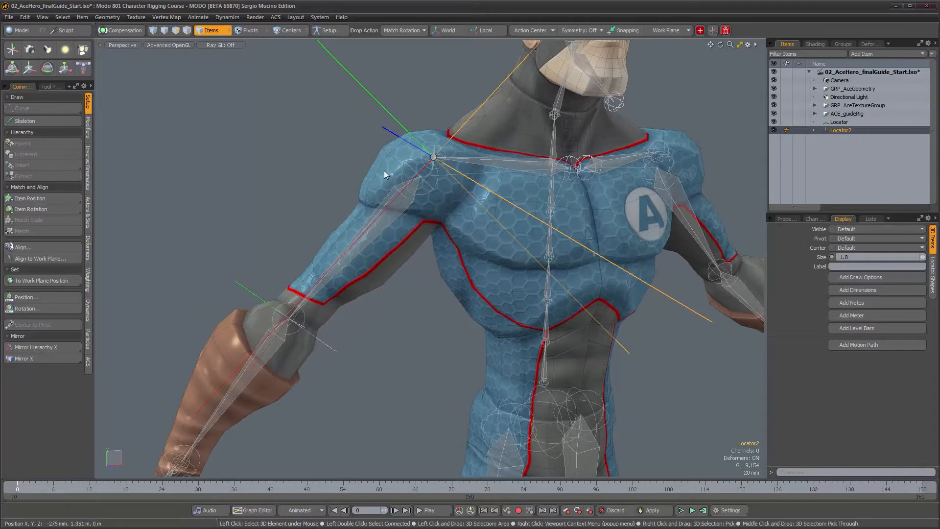
# Examine from several angles how the second locator's axes run from the shoulder along the right arm.
pyautogui.keyDown('alt'); pyautogui.moveTo(365, 160); pyautogui.dragTo(453, 283); pyautogui.keyUp('alt')
pyautogui.keyDown('alt'); pyautogui.moveTo(352, 274); pyautogui.dragTo(399, 111); pyautogui.keyUp('alt')
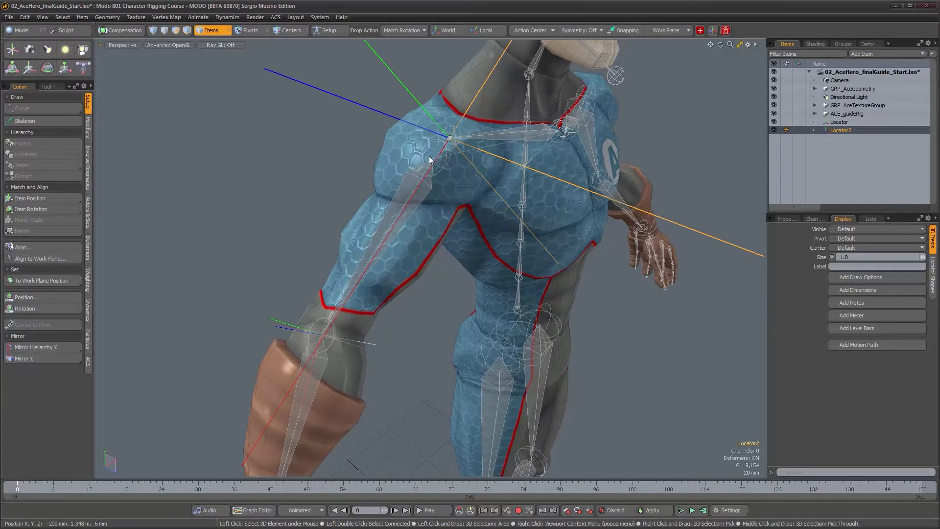
pyautogui.keyDown('alt'); pyautogui.moveTo(329, 335); pyautogui.dragTo(440, 185); pyautogui.keyUp('alt')
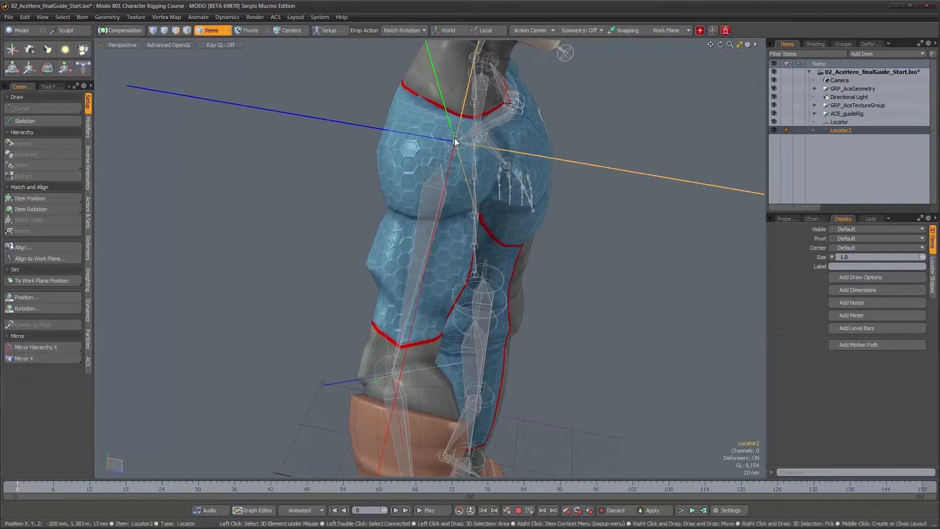
pyautogui.keyDown('alt'); pyautogui.moveTo(455, 142); pyautogui.dragTo(480, 122); pyautogui.keyUp('alt')
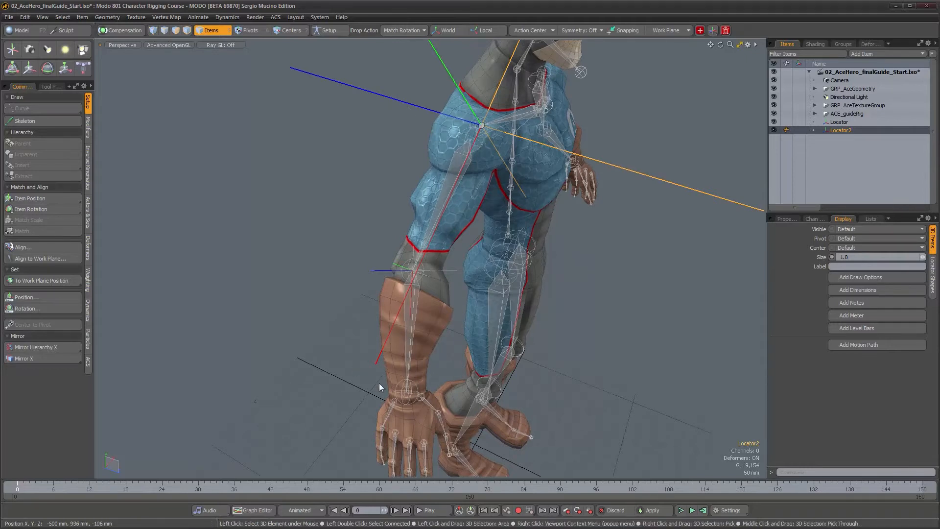
pyautogui.moveTo(487, 379)
pyautogui.keyDown('alt'); pyautogui.mouseDown()
pyautogui.moveTo(467, 385)
pyautogui.moveTo(468, 375)
pyautogui.moveTo(485, 376)
pyautogui.mouseUp(); pyautogui.keyUp('alt')
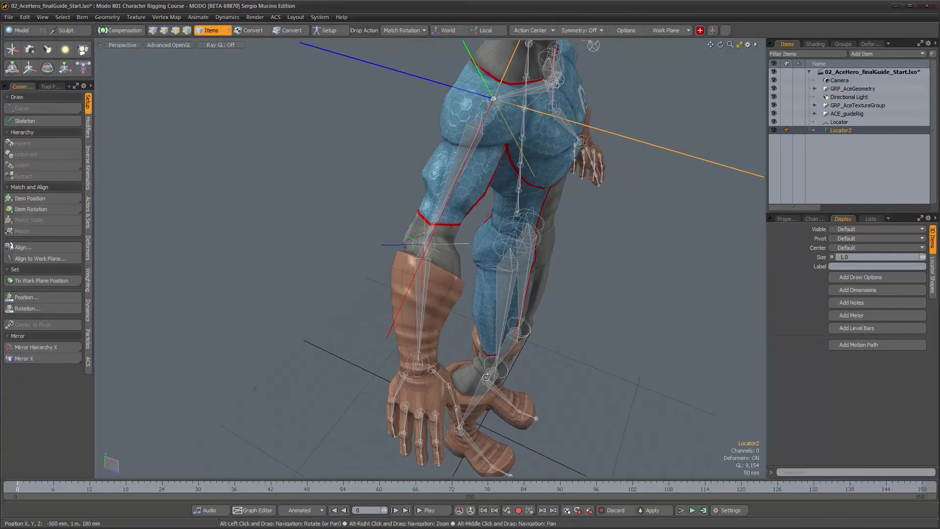
pyautogui.keyDown('alt'); pyautogui.moveTo(412, 368); pyautogui.dragTo(376, 372); pyautogui.keyUp('alt')
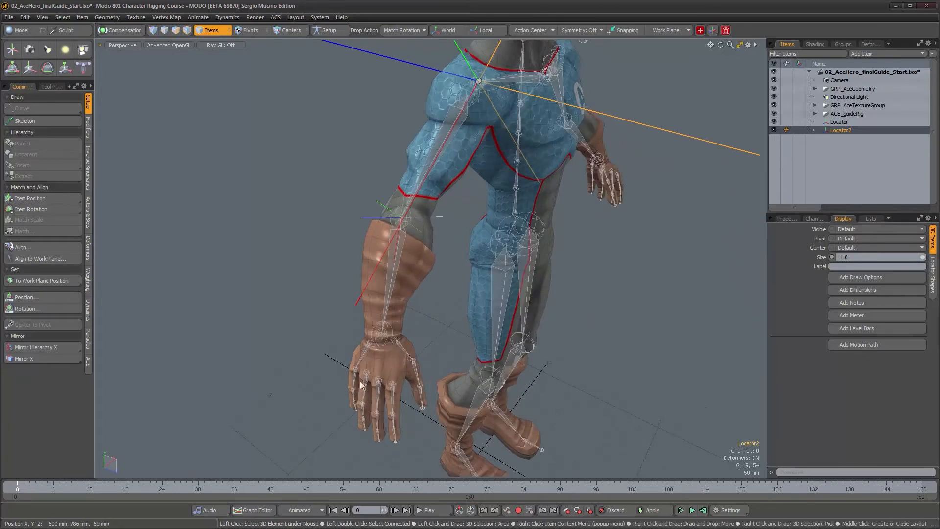
# Select the right hand joint and unparent it in place from the right wrist joint with Compensation enabled.
pyautogui.scroll(6, 376, 372)
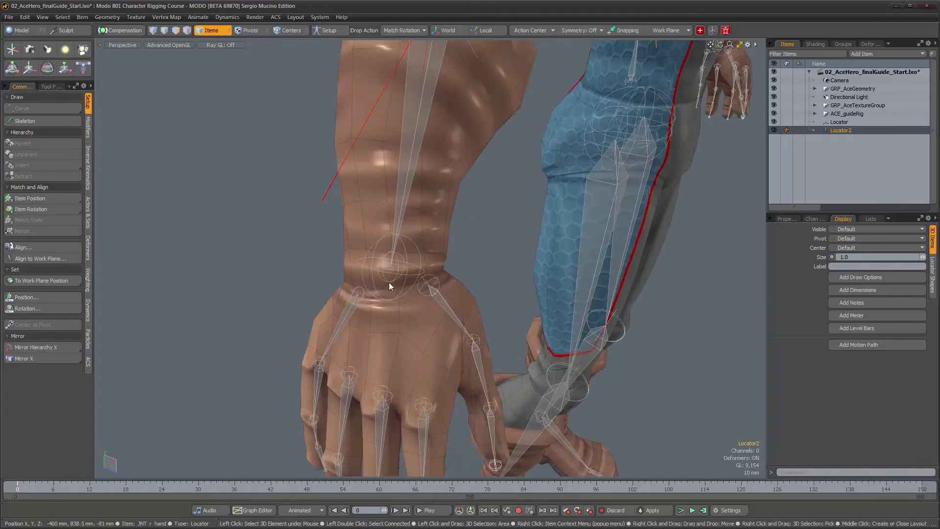
pyautogui.click(389, 282)
pyautogui.keyDown('alt'); pyautogui.moveTo(378, 303); pyautogui.dragTo(503, 248); pyautogui.keyUp('alt')
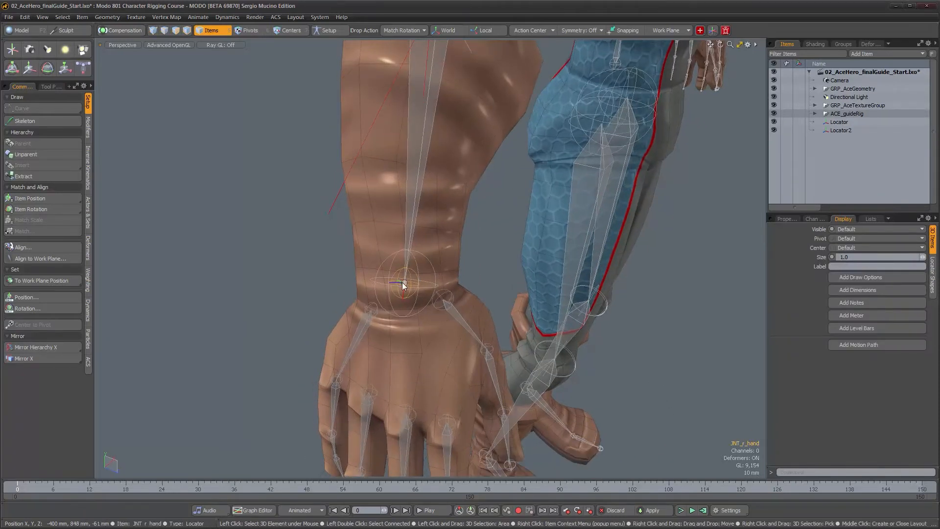
pyautogui.press('f')
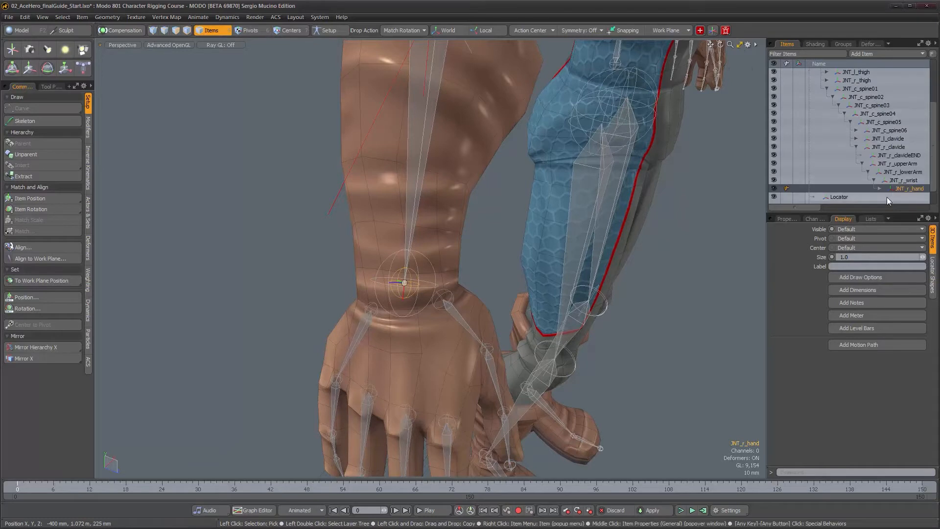
pyautogui.scroll(-1, 888, 200)
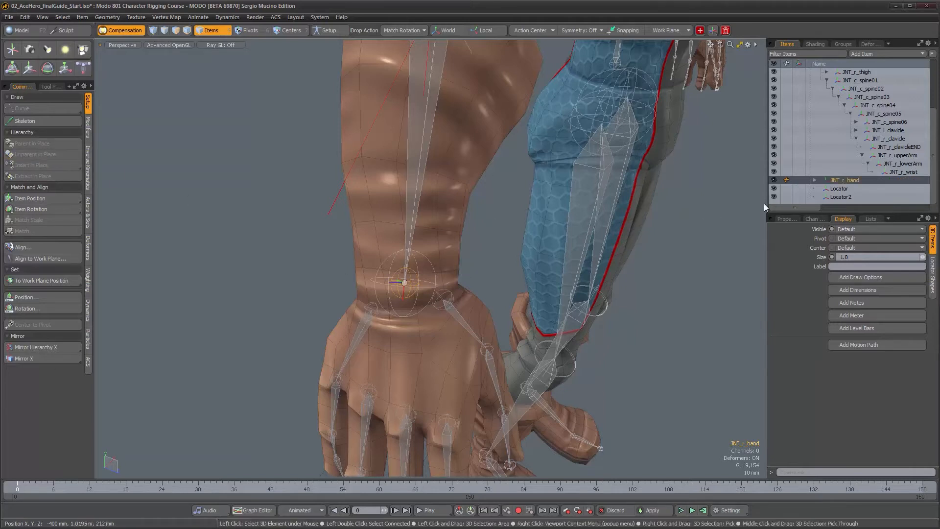
# Examine the right elbow area, comparing the lower arm joint with the elbow locator's position.
pyautogui.keyDown('alt'); pyautogui.moveTo(453, 325); pyautogui.dragTo(472, 273); pyautogui.keyUp('alt')
pyautogui.scroll(3, 509, 235)
pyautogui.scroll(-4, 487, 231)
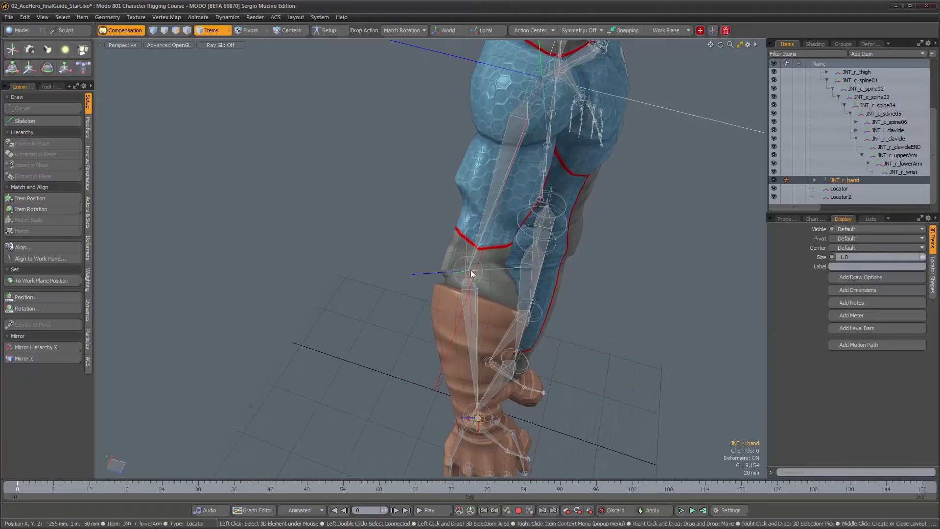
pyautogui.scroll(3, 494, 286)
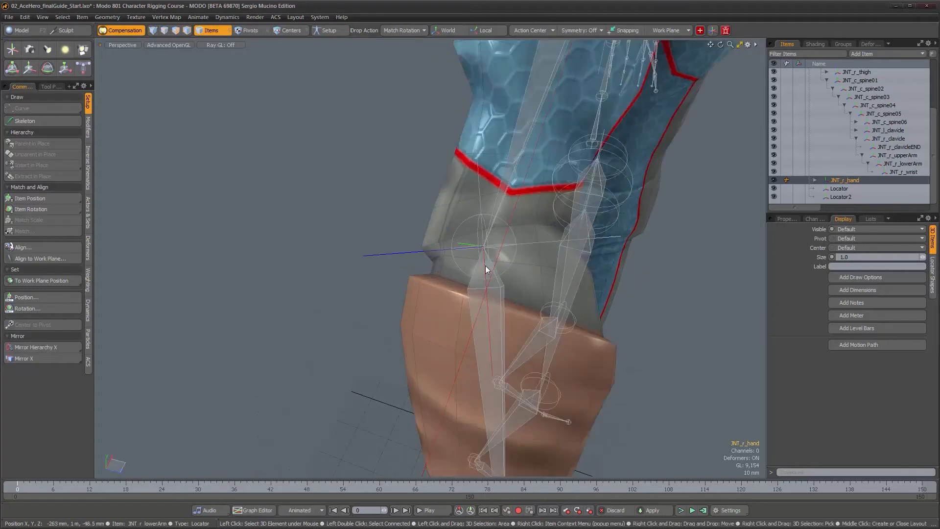
pyautogui.scroll(2, 530, 298)
pyautogui.scroll(-6, 530, 298)
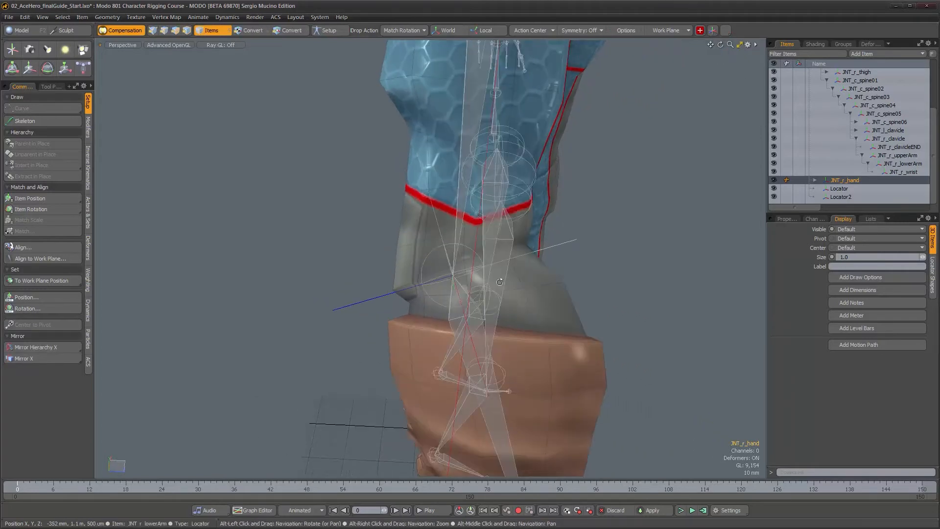
pyautogui.keyDown('alt'); pyautogui.moveTo(492, 277); pyautogui.dragTo(431, 196); pyautogui.keyUp('alt')
# Select the right upper arm joint, set the drop action to Match Position and match it to the second locator.
pyautogui.click(456, 235)
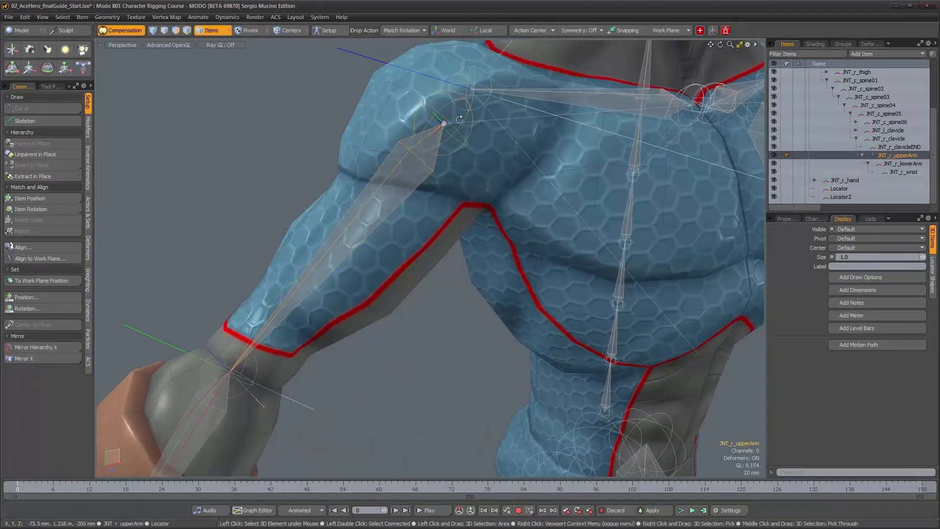
pyautogui.keyDown('alt'); pyautogui.keyDown('shift'); pyautogui.moveTo(464, 113); pyautogui.dragTo(447, 170); pyautogui.keyUp('shift'); pyautogui.keyUp('alt')
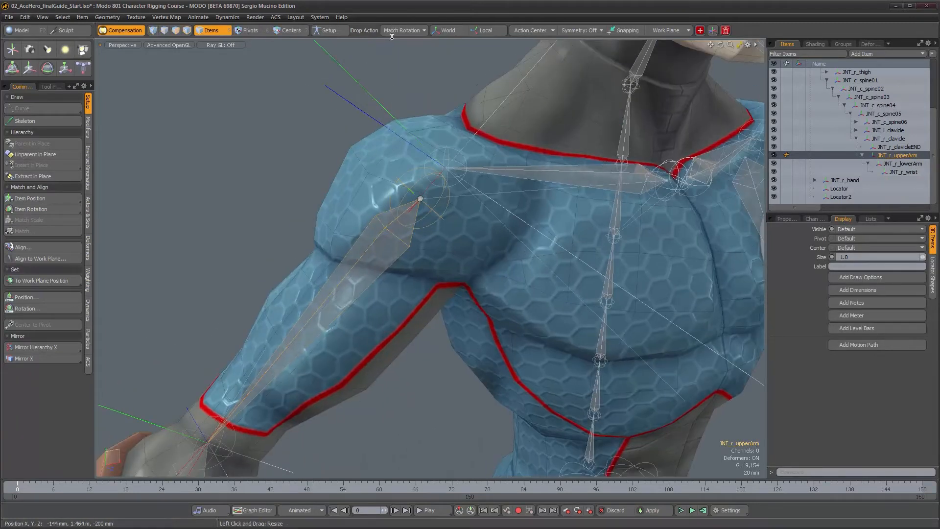
pyautogui.click(393, 33)
pyautogui.click(392, 30)
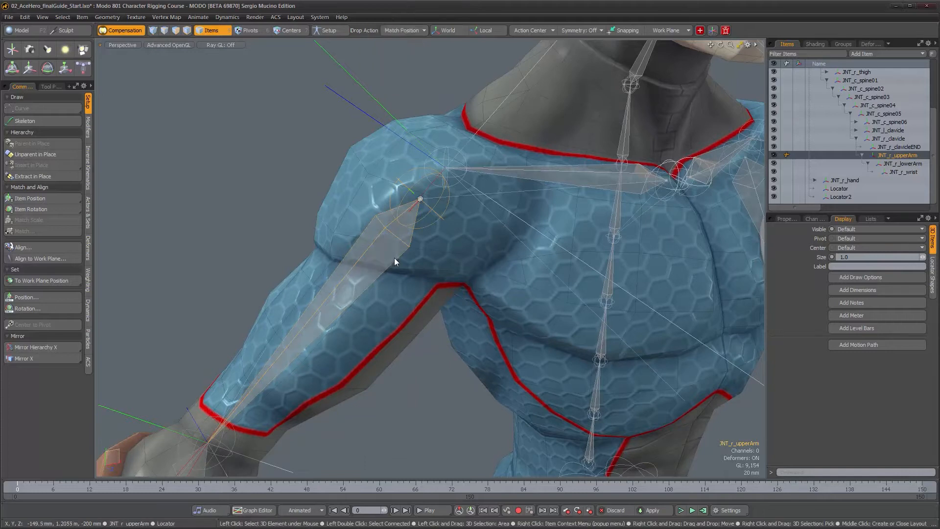
pyautogui.moveTo(445, 149); pyautogui.dragTo(446, 150, button='right')
# Inspect the right upper arm joint's placement at the shoulder locator from the side and front.
pyautogui.keyDown('alt'); pyautogui.moveTo(468, 242); pyautogui.dragTo(472, 137); pyautogui.keyUp('alt')
pyautogui.keyDown('alt'); pyautogui.moveTo(471, 137); pyautogui.dragTo(409, 134, button='right'); pyautogui.keyUp('alt')
pyautogui.keyDown('alt'); pyautogui.moveTo(409, 134); pyautogui.dragTo(401, 125); pyautogui.keyUp('alt')
pyautogui.keyDown('alt'); pyautogui.moveTo(401, 125); pyautogui.dragTo(431, 122, button='right'); pyautogui.keyUp('alt')
pyautogui.keyDown('alt'); pyautogui.moveTo(488, 233); pyautogui.dragTo(376, 217); pyautogui.keyUp('alt')
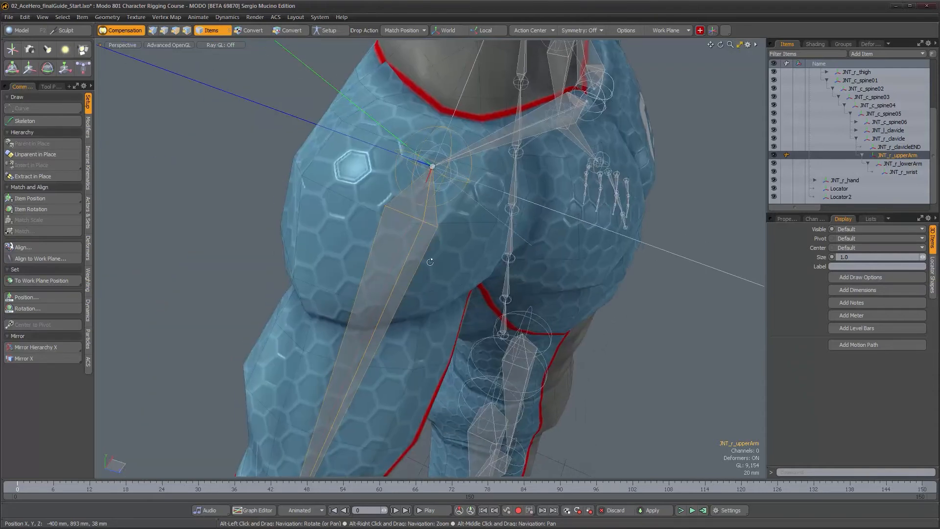
pyautogui.keyDown('alt'); pyautogui.moveTo(430, 261); pyautogui.dragTo(370, 241); pyautogui.keyUp('alt')
pyautogui.keyDown('alt'); pyautogui.moveTo(370, 242); pyautogui.dragTo(323, 233, button='right'); pyautogui.keyUp('alt')
pyautogui.keyDown('alt'); pyautogui.moveTo(392, 230); pyautogui.dragTo(342, 191); pyautogui.keyUp('alt')
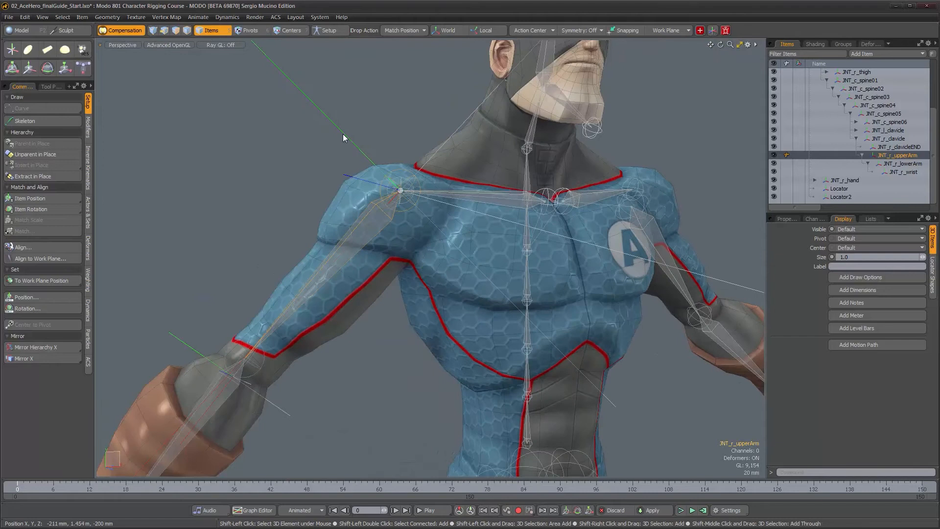
# Parent the right upper arm joint in place under the second locator and show the joint's transform properties.
pyautogui.keyDown('shift'); pyautogui.click(343, 133); pyautogui.keyUp('shift')
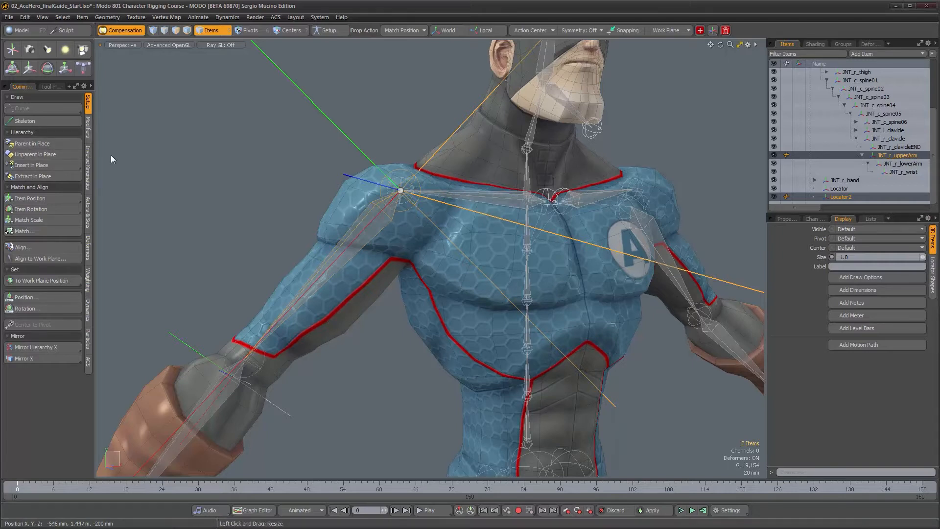
pyautogui.click(55, 144)
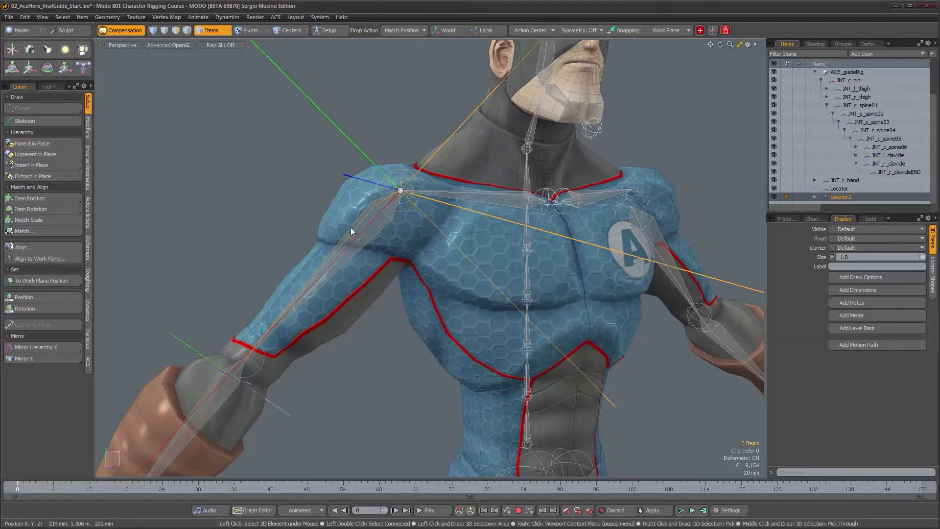
pyautogui.click(363, 222)
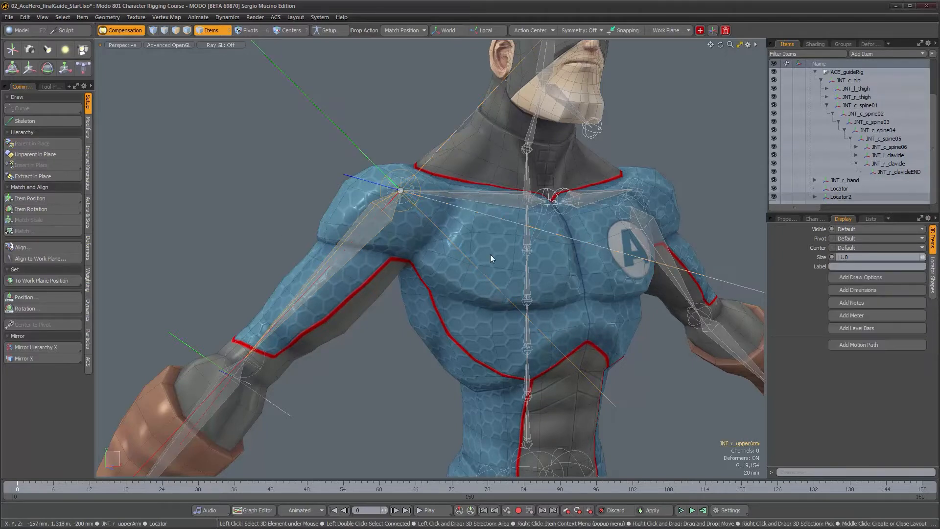
pyautogui.click(787, 219)
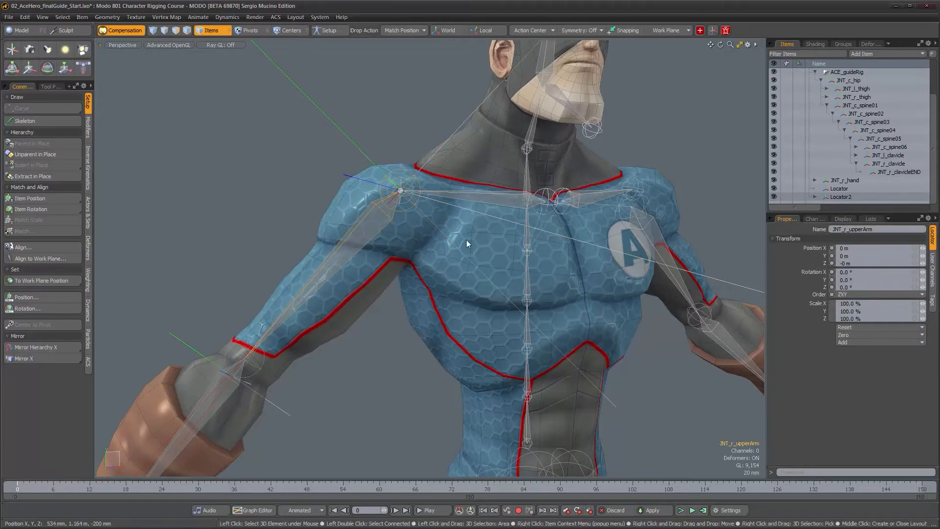
# Turn off Compensation and add a Direction constraint between the second locator and the elbow locator.
pyautogui.keyDown('alt'); pyautogui.moveTo(716, 304); pyautogui.dragTo(375, 274); pyautogui.keyUp('alt')
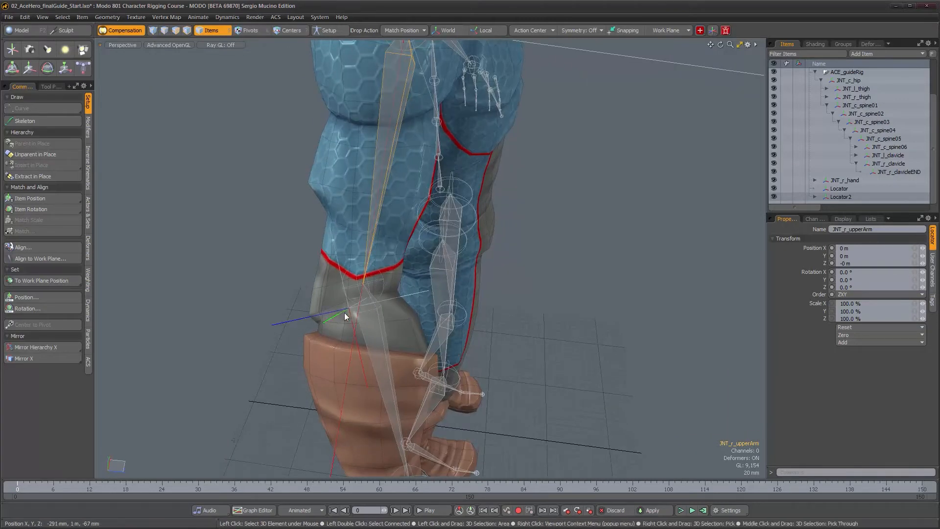
pyautogui.keyDown('alt'); pyautogui.moveTo(336, 313); pyautogui.dragTo(296, 145); pyautogui.keyUp('alt')
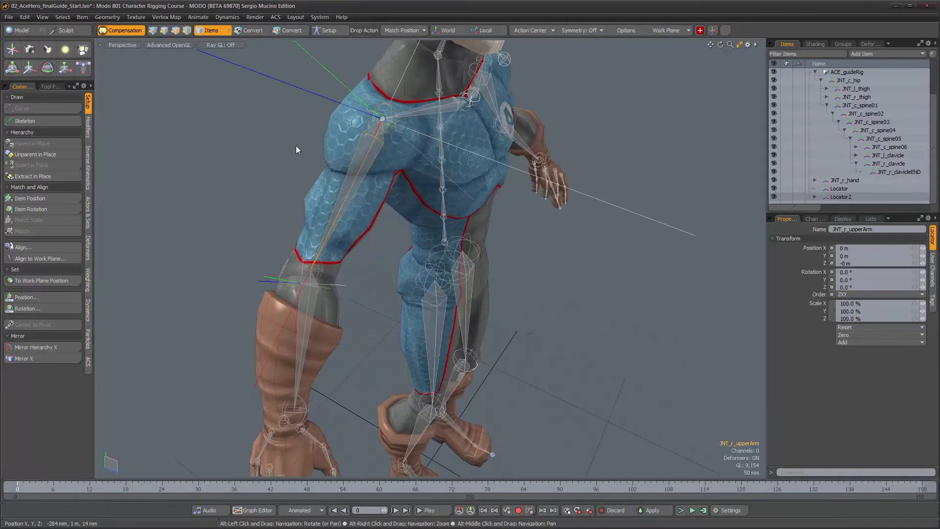
pyautogui.click(301, 90)
pyautogui.keyDown('alt'); pyautogui.moveTo(301, 92); pyautogui.dragTo(453, 235); pyautogui.keyUp('alt')
pyautogui.keyDown('alt'); pyautogui.moveTo(453, 235); pyautogui.dragTo(472, 258); pyautogui.keyUp('alt')
pyautogui.keyDown('alt'); pyautogui.keyDown('shift'); pyautogui.moveTo(432, 380); pyautogui.dragTo(394, 249); pyautogui.keyUp('shift'); pyautogui.keyUp('alt')
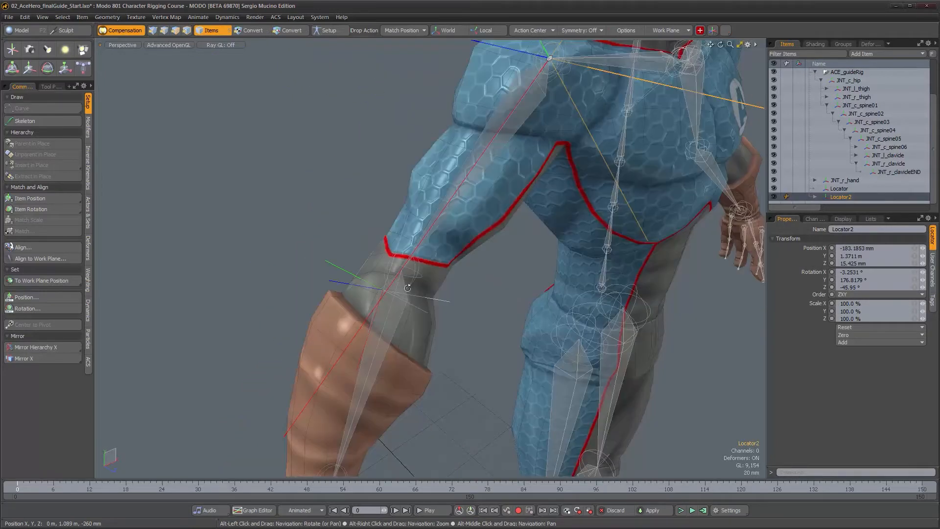
pyautogui.keyDown('shift'); pyautogui.click(336, 268); pyautogui.keyUp('shift')
pyautogui.keyDown('alt'); pyautogui.moveTo(424, 326); pyautogui.dragTo(366, 296); pyautogui.keyUp('alt')
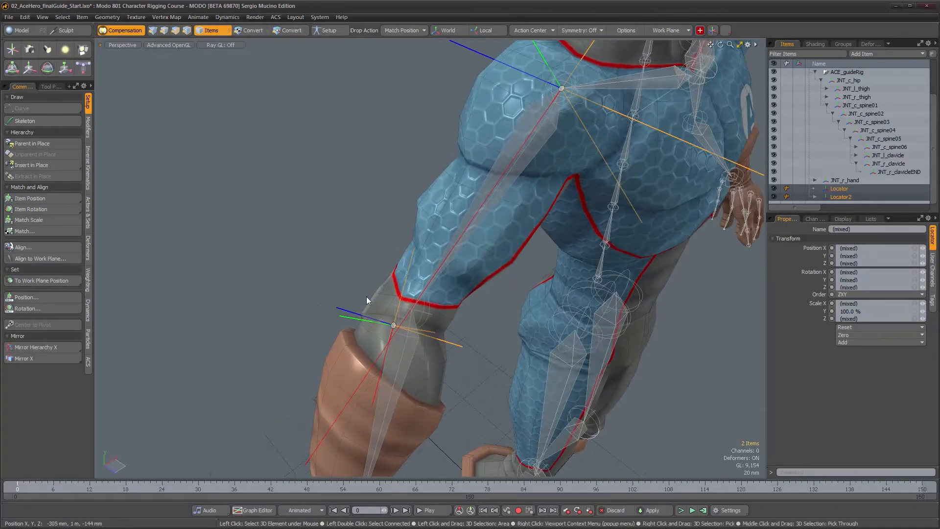
pyautogui.click(122, 31)
pyautogui.click(88, 126)
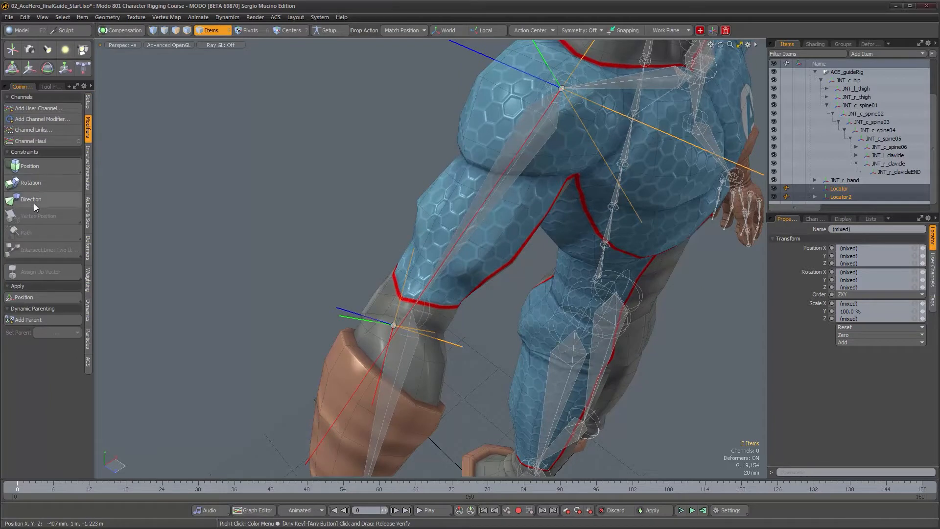
pyautogui.click(34, 200)
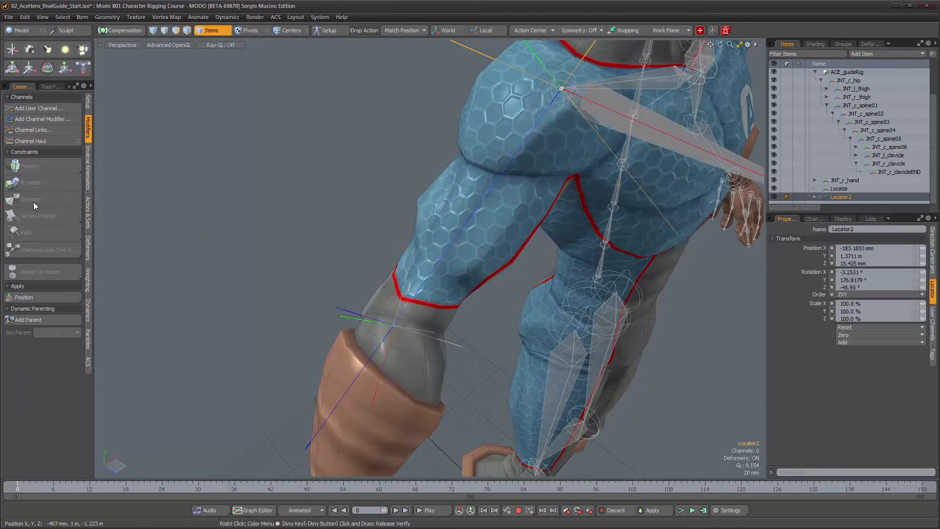
# Set the Direction constraint's axis to X and inspect how the upper arm aims at the elbow locator.
pyautogui.click(932, 246)
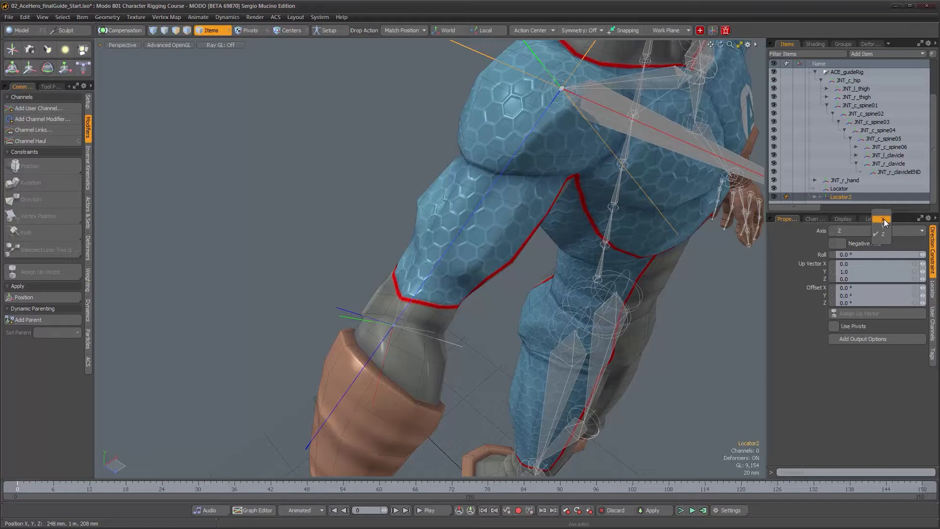
pyautogui.click(883, 220)
pyautogui.keyDown('alt'); pyautogui.moveTo(691, 281); pyautogui.dragTo(521, 183); pyautogui.keyUp('alt')
pyautogui.keyDown('alt'); pyautogui.moveTo(581, 239); pyautogui.dragTo(593, 242); pyautogui.keyUp('alt')
pyautogui.keyDown('alt'); pyautogui.moveTo(539, 173); pyautogui.dragTo(399, 208); pyautogui.keyUp('alt')
pyautogui.scroll(3, 399, 207)
pyautogui.keyDown('alt'); pyautogui.moveTo(374, 247); pyautogui.dragTo(387, 200); pyautogui.keyUp('alt')
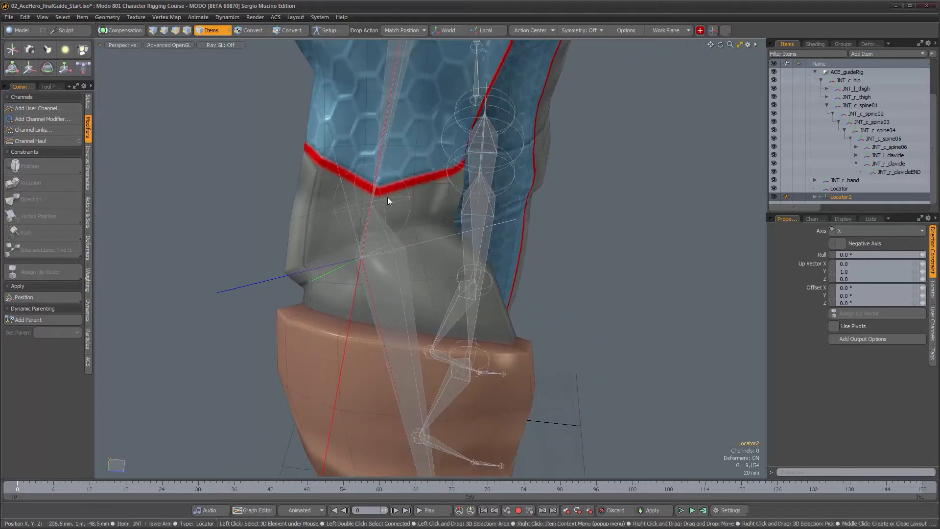
# Select the right lower arm joint and match its position to the elbow locator.
pyautogui.keyDown('alt'); pyautogui.moveTo(355, 272); pyautogui.dragTo(335, 264); pyautogui.keyUp('alt')
pyautogui.click(308, 222)
pyautogui.click(307, 220)
pyautogui.click(327, 254)
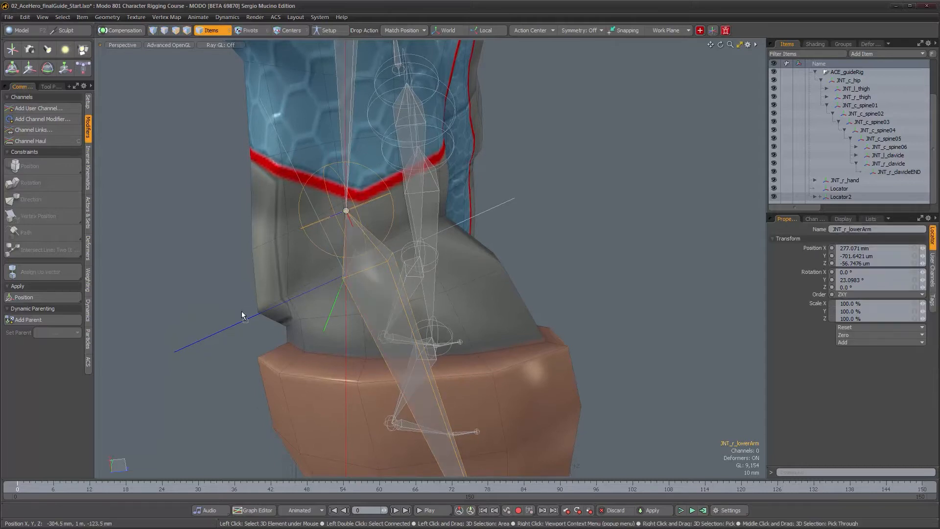
pyautogui.keyDown('alt'); pyautogui.moveTo(242, 322); pyautogui.dragTo(468, 313); pyautogui.keyUp('alt')
pyautogui.keyDown('alt'); pyautogui.moveTo(452, 276); pyautogui.dragTo(392, 248); pyautogui.keyUp('alt')
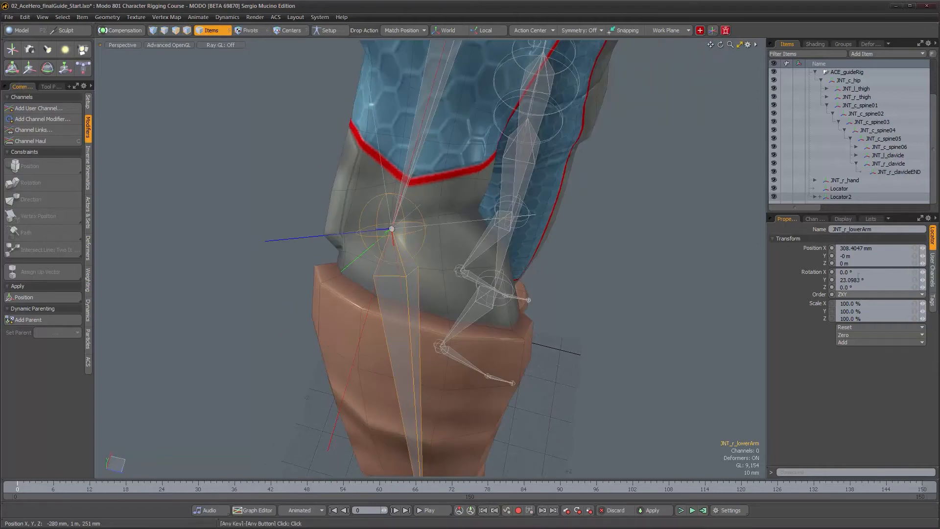
# Inspect the right arm's joint alignment from shoulder to wrist and close up at the elbow.
pyautogui.keyDown('alt'); pyautogui.moveTo(501, 283); pyautogui.dragTo(464, 213); pyautogui.keyUp('alt')
pyautogui.keyDown('alt'); pyautogui.moveTo(476, 125); pyautogui.dragTo(468, 221); pyautogui.keyUp('alt')
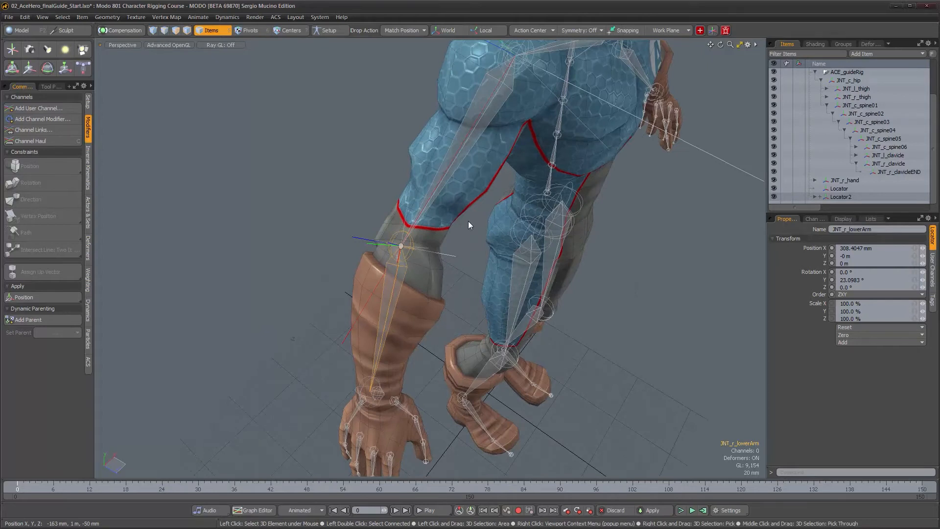
pyautogui.keyDown('alt'); pyautogui.moveTo(472, 216); pyautogui.dragTo(481, 127); pyautogui.keyUp('alt')
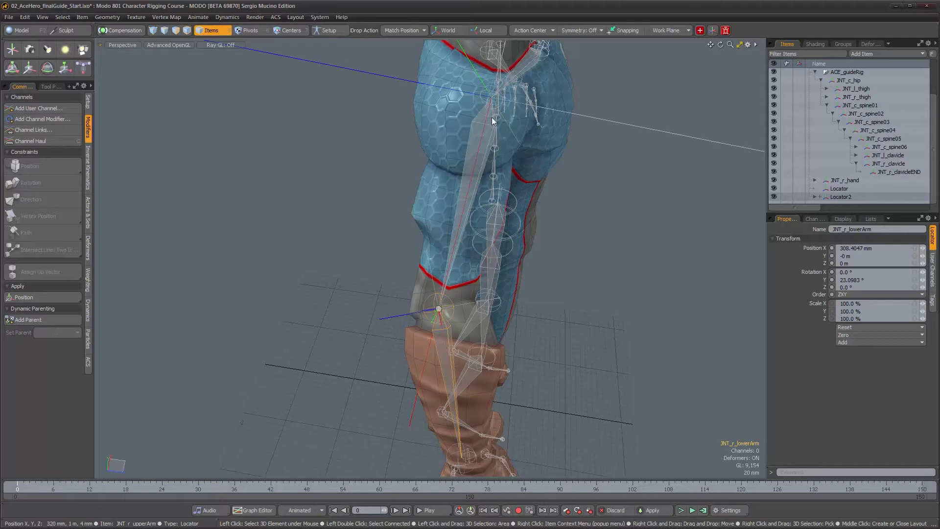
pyautogui.keyDown('alt'); pyautogui.moveTo(443, 323); pyautogui.dragTo(461, 318); pyautogui.keyUp('alt')
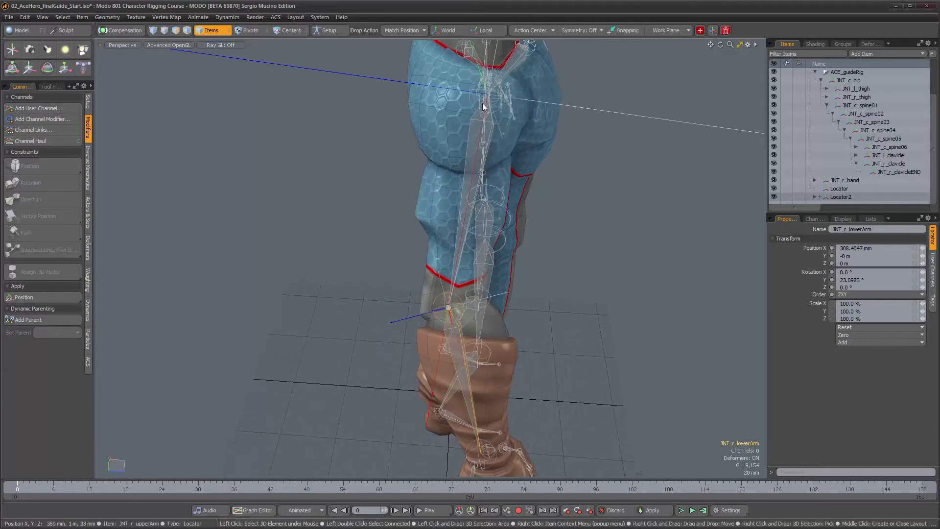
pyautogui.scroll(5, 453, 301)
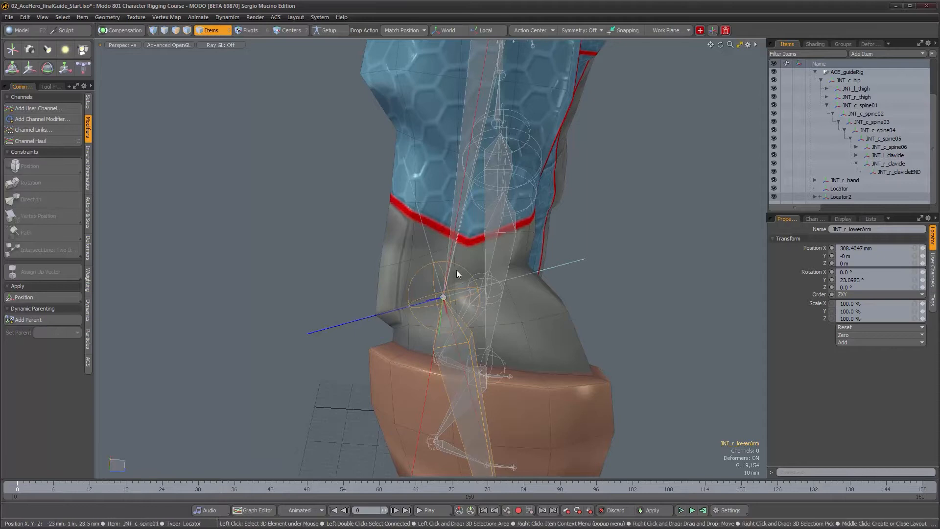
# Examine where the right forearm bone meets the wrist joint and how the whole arm chain follows the mesh.
pyautogui.scroll(-5, 455, 255)
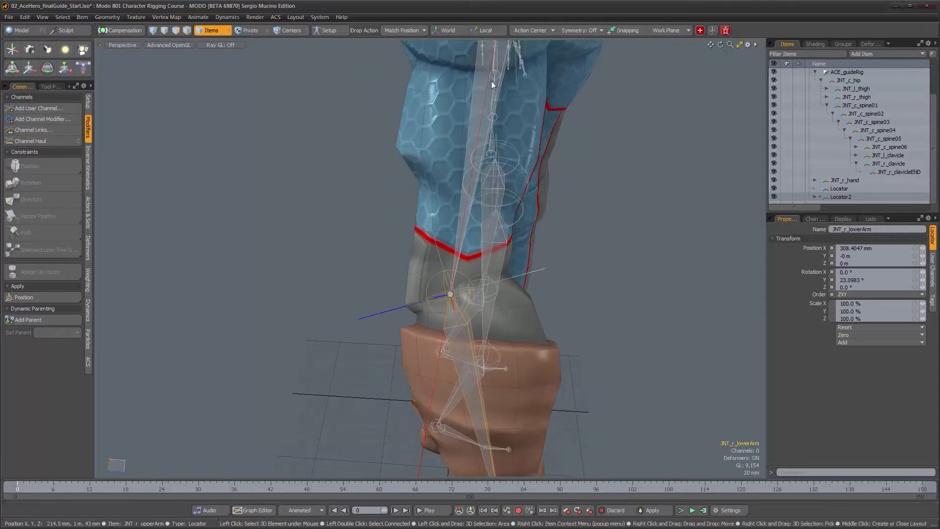
pyautogui.keyDown('alt'); pyautogui.moveTo(477, 342); pyautogui.dragTo(421, 344); pyautogui.keyUp('alt')
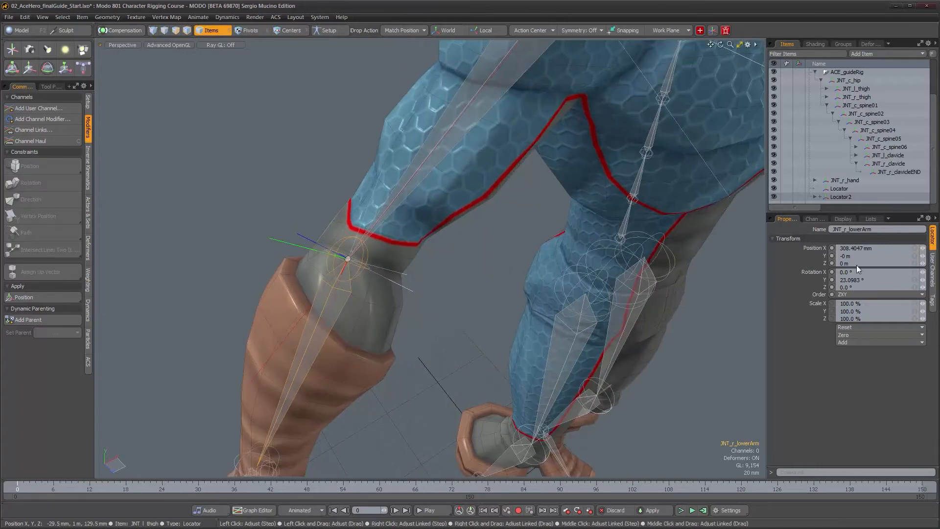
pyautogui.keyDown('alt'); pyautogui.moveTo(470, 316); pyautogui.dragTo(404, 212); pyautogui.keyUp('alt')
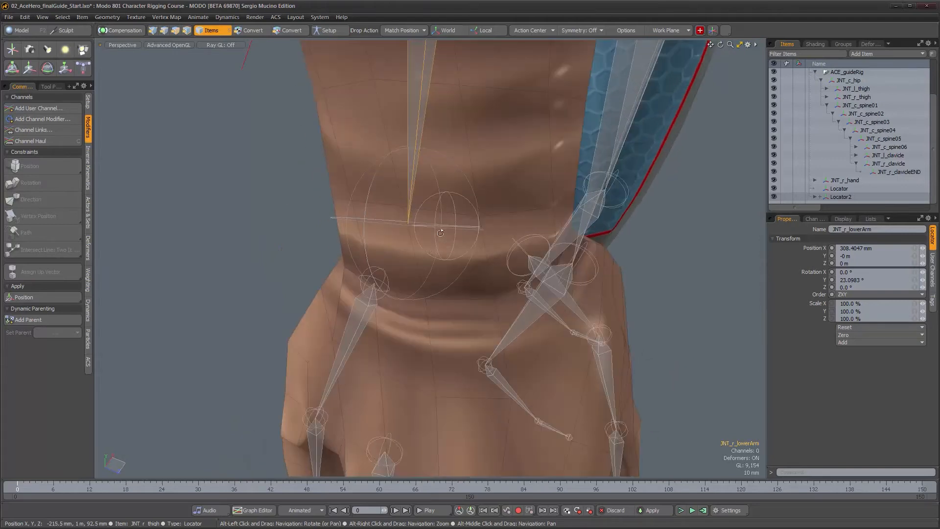
pyautogui.keyDown('alt'); pyautogui.moveTo(455, 230); pyautogui.dragTo(444, 260); pyautogui.keyUp('alt')
pyautogui.keyDown('alt'); pyautogui.keyDown('shift'); pyautogui.moveTo(444, 261); pyautogui.dragTo(399, 317); pyautogui.keyUp('shift'); pyautogui.keyUp('alt')
pyautogui.keyDown('ctrl'); pyautogui.keyDown('alt'); pyautogui.moveTo(400, 317); pyautogui.dragTo(412, 284); pyautogui.keyUp('alt'); pyautogui.keyUp('ctrl')
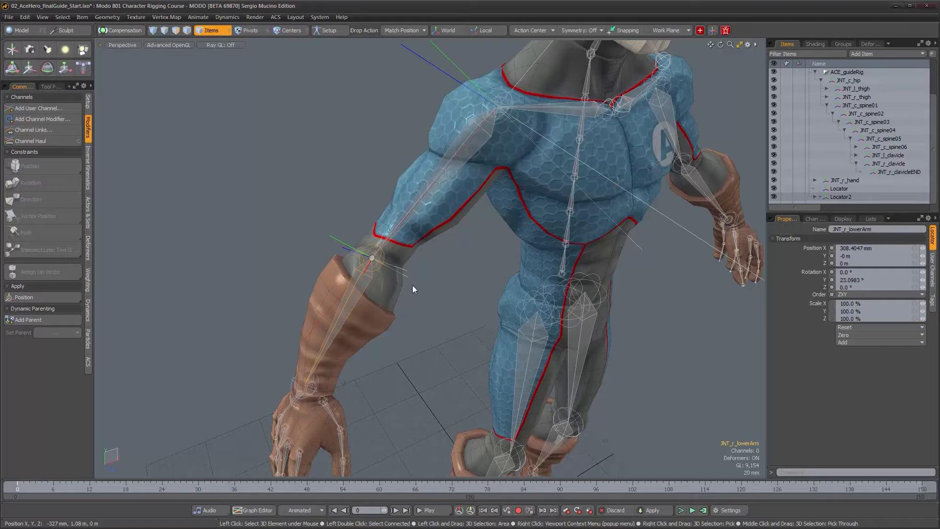
pyautogui.keyDown('alt'); pyautogui.moveTo(412, 285); pyautogui.dragTo(408, 304); pyautogui.keyUp('alt')
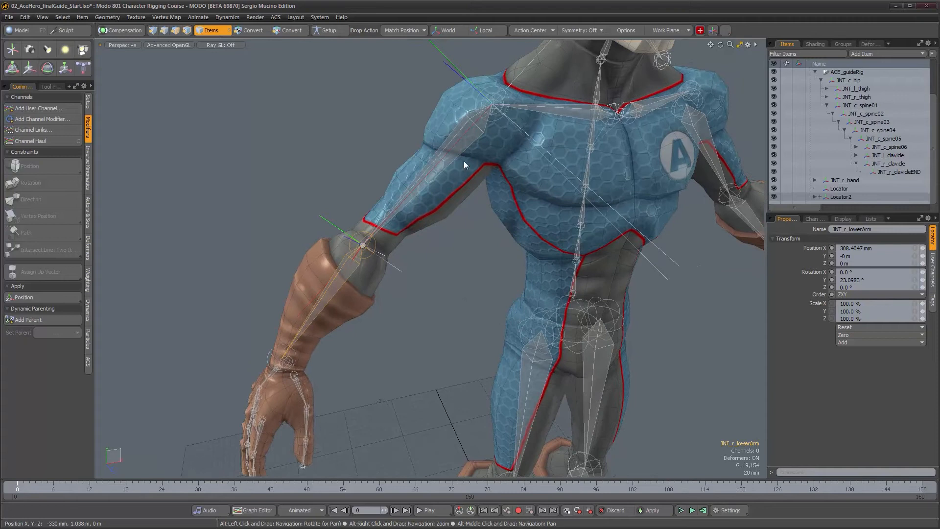
# Select the right upper arm joint, enable Compensation and unparent the joint in place from the second locator.
pyautogui.click(474, 136)
pyautogui.keyDown('alt'); pyautogui.moveTo(474, 136); pyautogui.dragTo(460, 112); pyautogui.keyUp('alt')
pyautogui.keyDown('alt'); pyautogui.moveTo(460, 112); pyautogui.dragTo(463, 173, button='middle'); pyautogui.keyUp('alt')
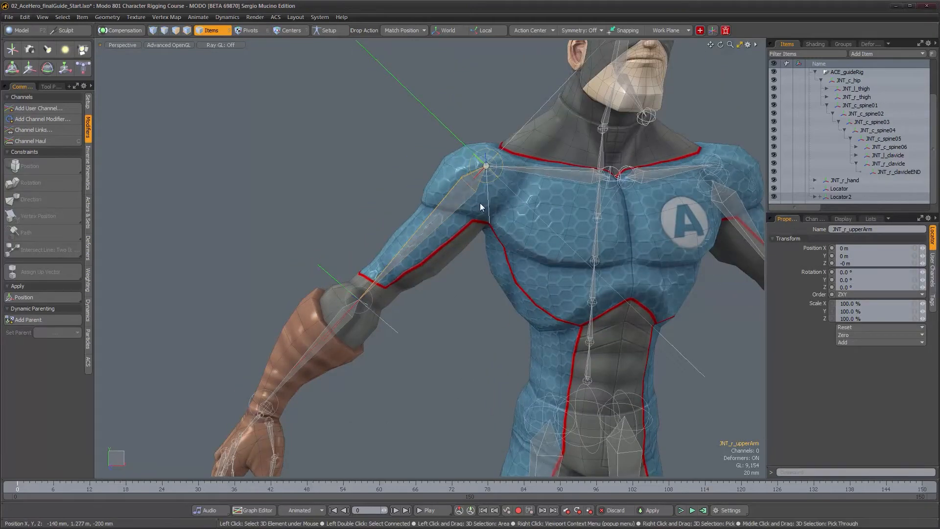
pyautogui.click(89, 104)
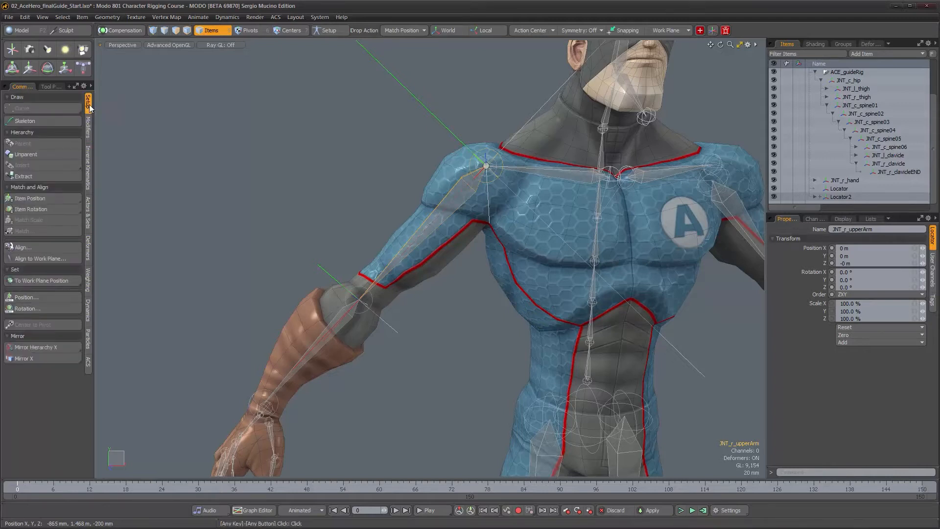
pyautogui.click(110, 33)
pyautogui.click(48, 155)
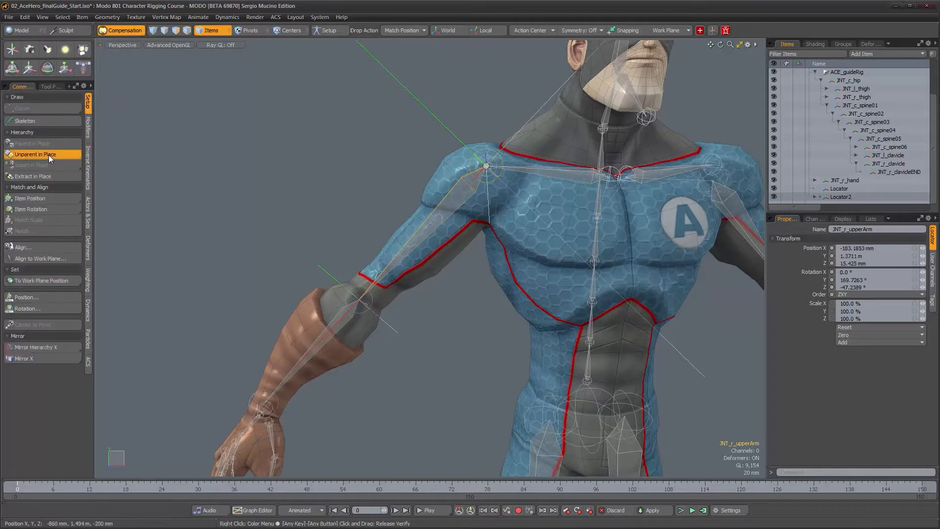
# Select Locator2 and examine its aim axis against the right forearm from the shoulder down to the wrist.
pyautogui.keyDown('alt'); pyautogui.moveTo(460, 233); pyautogui.dragTo(477, 178); pyautogui.keyUp('alt')
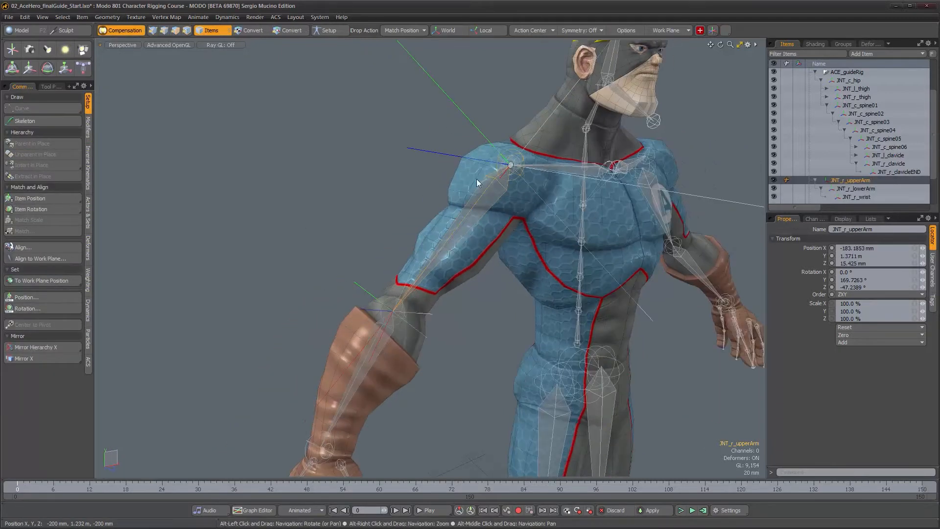
pyautogui.click(466, 119)
pyautogui.keyDown('alt'); pyautogui.moveTo(485, 294); pyautogui.dragTo(526, 263); pyautogui.keyUp('alt')
pyautogui.keyDown('alt'); pyautogui.moveTo(404, 300); pyautogui.dragTo(387, 252); pyautogui.keyUp('alt')
pyautogui.keyDown('alt'); pyautogui.moveTo(372, 245); pyautogui.dragTo(405, 234, button='right'); pyautogui.keyUp('alt')
pyautogui.keyDown('alt'); pyautogui.moveTo(404, 235); pyautogui.dragTo(358, 213); pyautogui.keyUp('alt')
pyautogui.scroll(3, 354, 280)
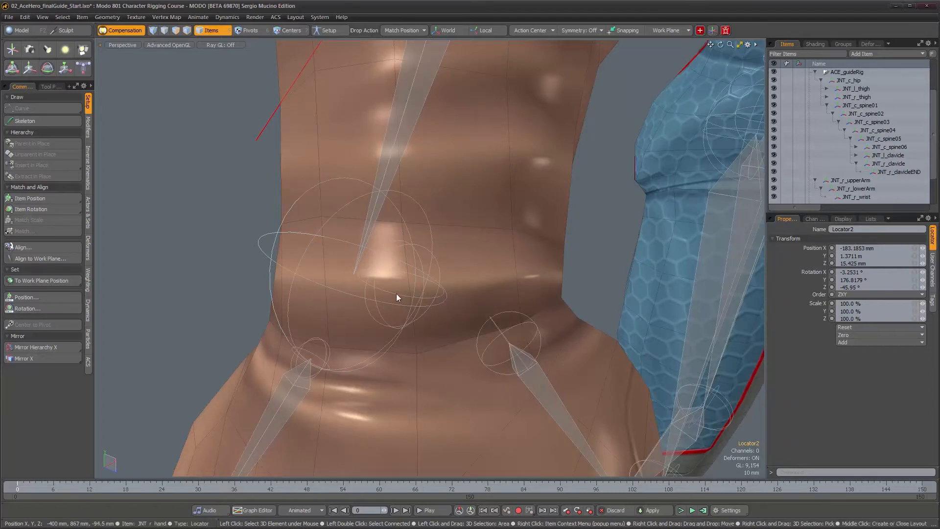
pyautogui.keyDown('alt'); pyautogui.moveTo(424, 293); pyautogui.dragTo(432, 188); pyautogui.keyUp('alt')
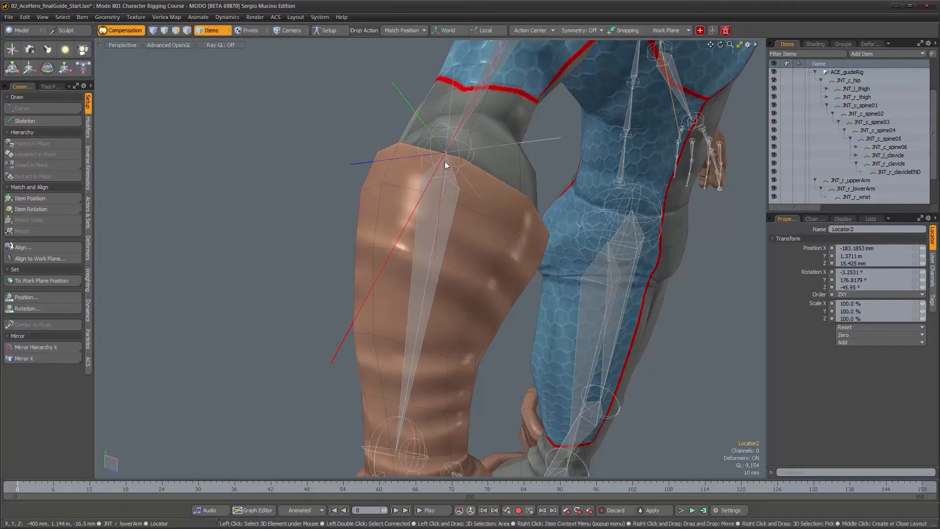
pyautogui.keyDown('alt'); pyautogui.moveTo(483, 238); pyautogui.dragTo(483, 280); pyautogui.keyUp('alt')
pyautogui.scroll(-5, 482, 279)
pyautogui.keyDown('alt'); pyautogui.keyDown('shift'); pyautogui.moveTo(494, 210); pyautogui.dragTo(455, 269); pyautogui.keyUp('shift'); pyautogui.keyUp('alt')
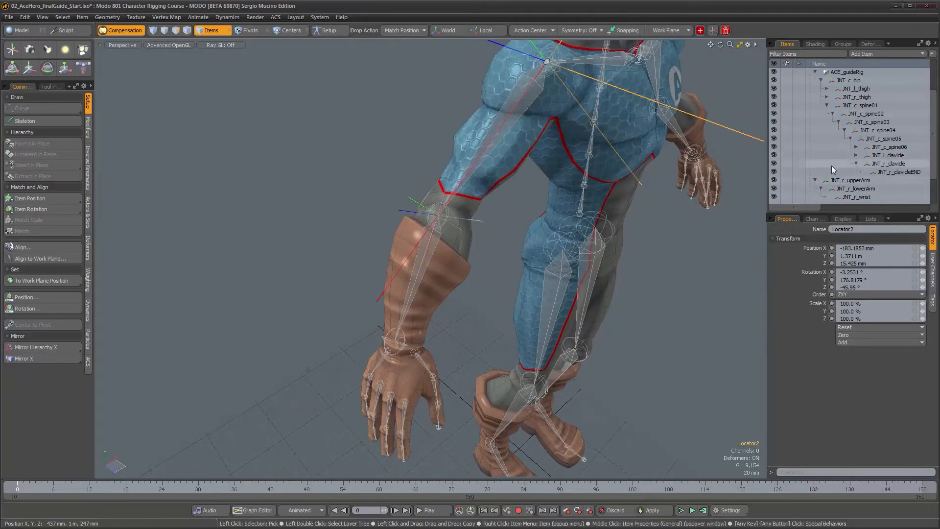
# Delete the Direction constraint that aims Locator2 at the elbow locator.
pyautogui.scroll(-3, 859, 183)
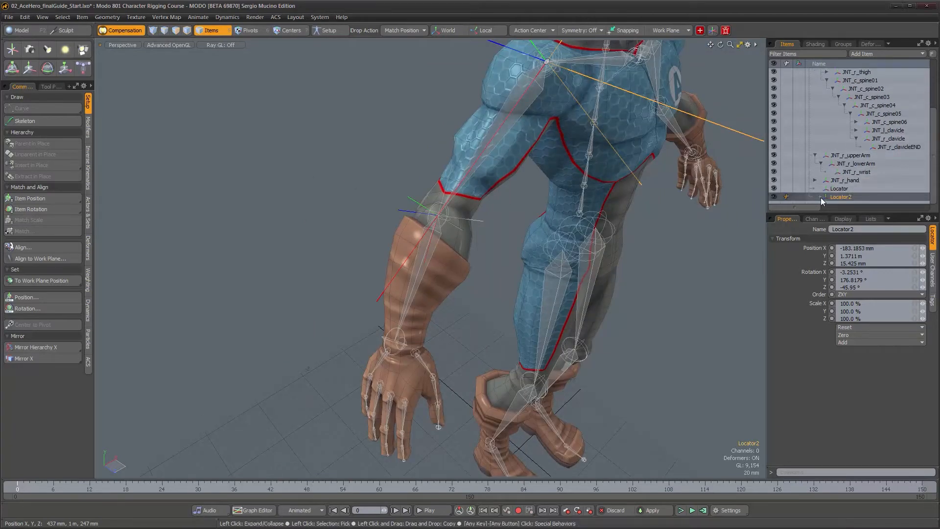
pyautogui.click(821, 198)
pyautogui.click(869, 197)
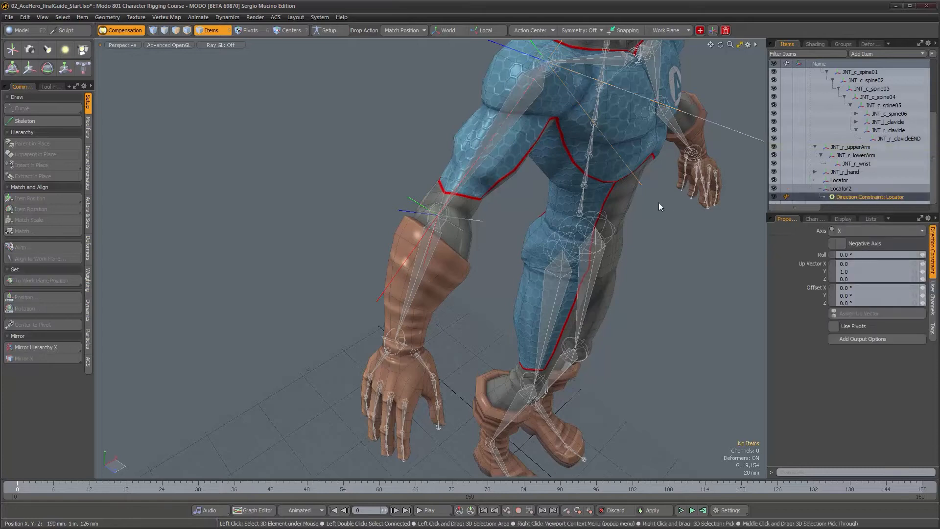
pyautogui.click(657, 208)
# Select Locator2 and add the right wrist joint to the selection.
pyautogui.keyDown('alt'); pyautogui.moveTo(515, 93); pyautogui.dragTo(555, 139); pyautogui.keyUp('alt')
pyautogui.click(509, 64)
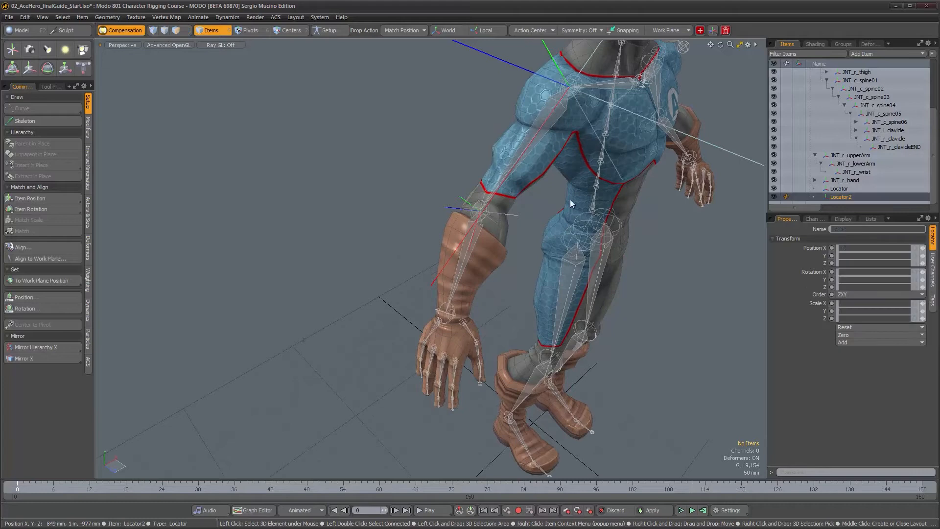
pyautogui.keyDown('alt'); pyautogui.moveTo(534, 297); pyautogui.dragTo(485, 232, button='middle'); pyautogui.keyUp('alt')
pyautogui.keyDown('alt'); pyautogui.moveTo(484, 232); pyautogui.dragTo(489, 267, button='right'); pyautogui.keyUp('alt')
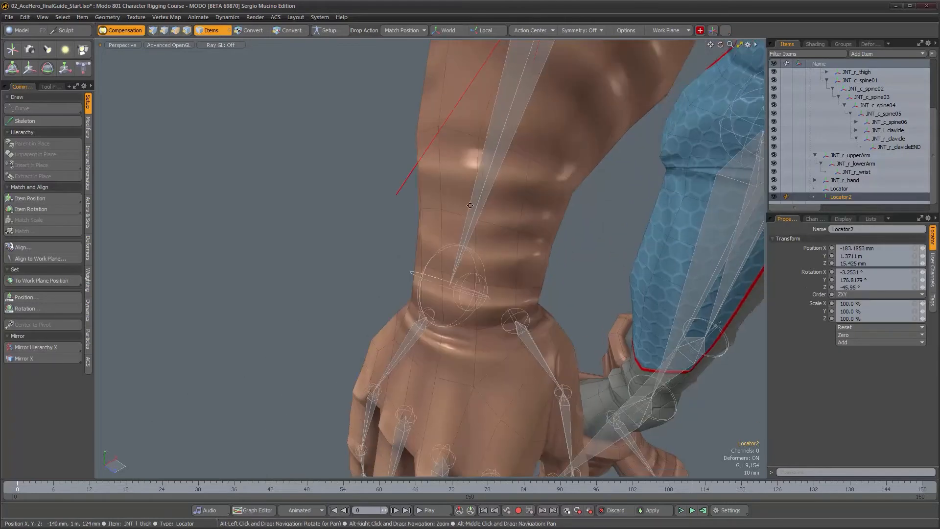
pyautogui.keyDown('alt'); pyautogui.moveTo(490, 267); pyautogui.dragTo(455, 227, button='middle'); pyautogui.keyUp('alt')
pyautogui.keyDown('shift'); pyautogui.click(392, 243); pyautogui.keyUp('shift')
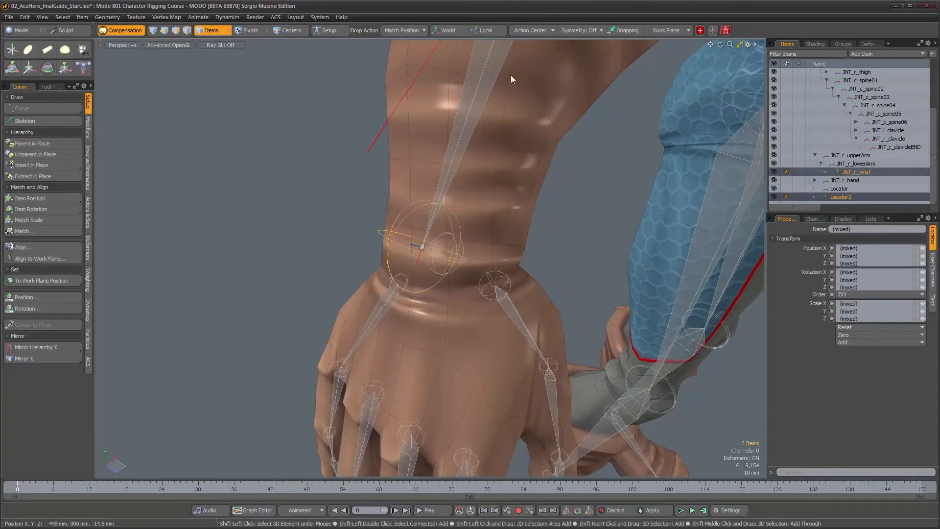
# Turn off Compensation and add a Direction constraint between Locator2 and the right wrist joint.
pyautogui.keyDown('alt'); pyautogui.moveTo(546, 215); pyautogui.dragTo(501, 243, button='right'); pyautogui.keyUp('alt')
pyautogui.keyDown('alt'); pyautogui.moveTo(501, 242); pyautogui.dragTo(435, 250); pyautogui.keyUp('alt')
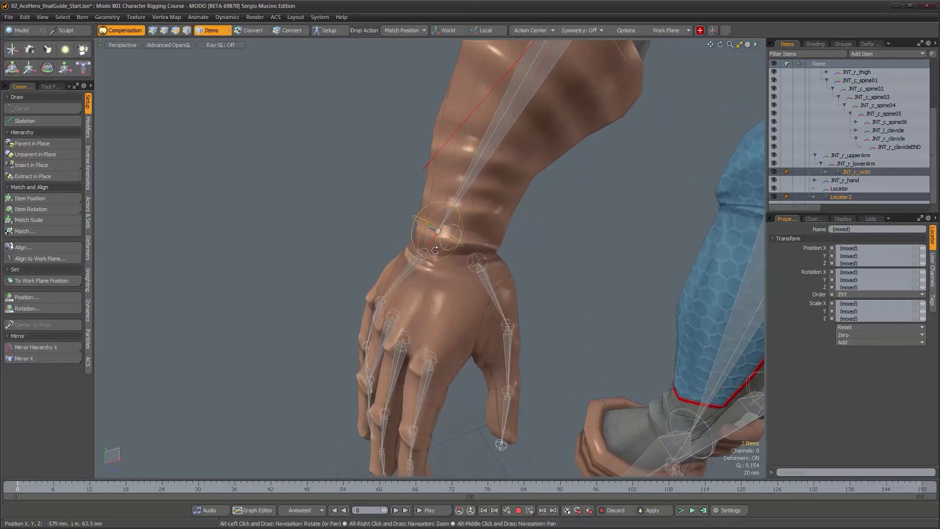
pyautogui.click(115, 33)
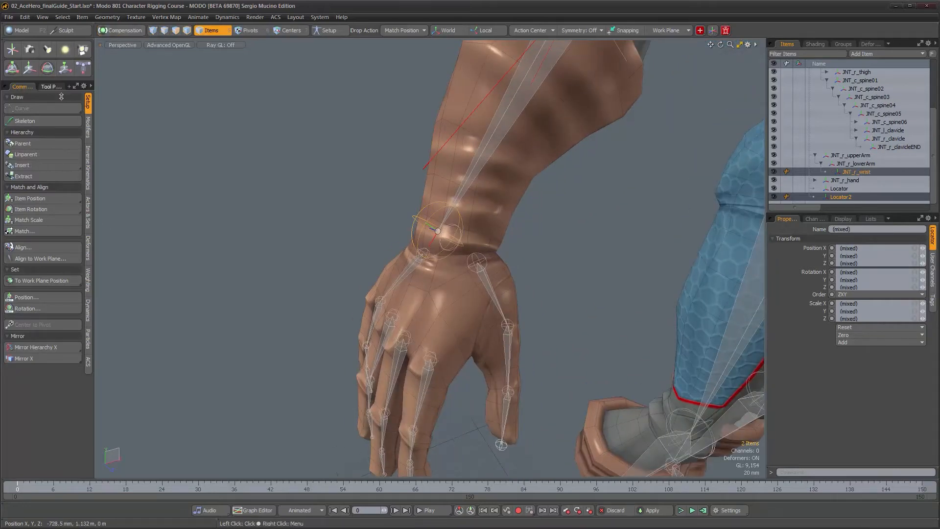
pyautogui.click(88, 126)
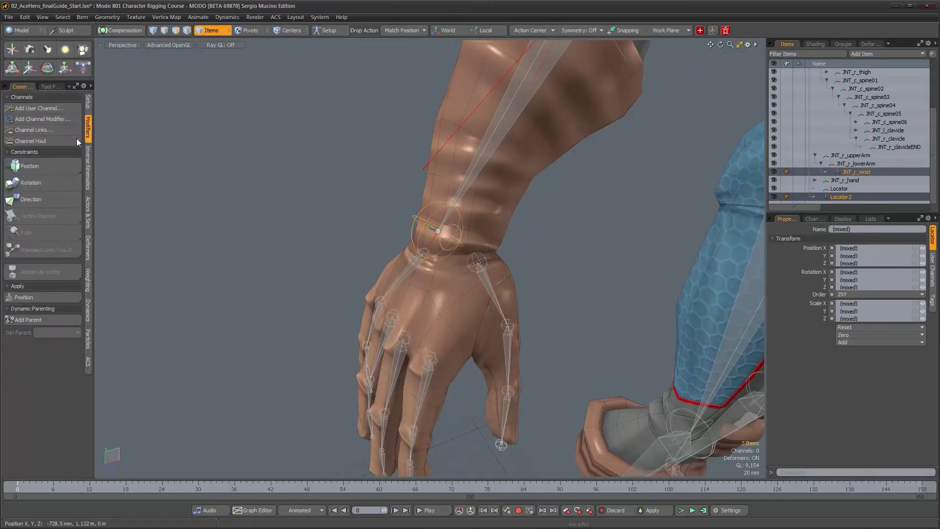
pyautogui.click(43, 198)
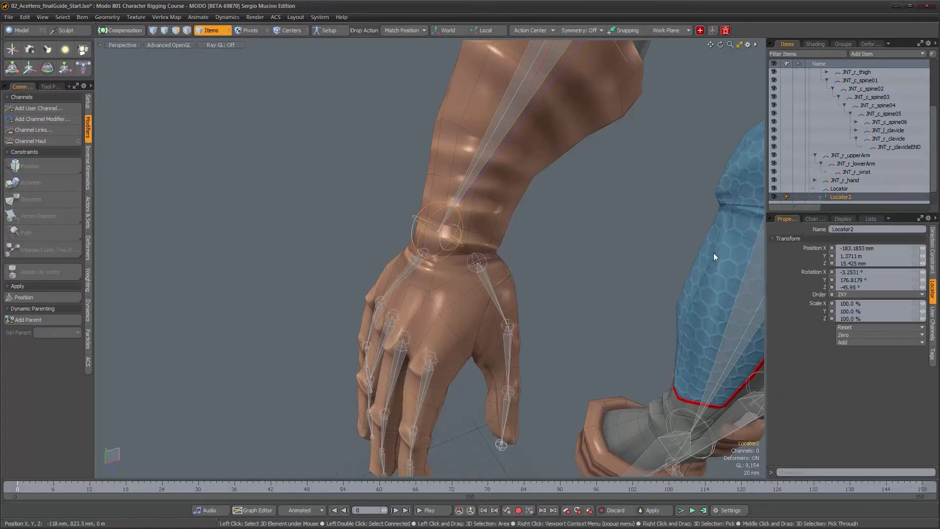
# Set the axis of Locator2's wrist Direction constraint to X and check its entry in the item list.
pyautogui.click(932, 250)
pyautogui.click(900, 229)
pyautogui.click(900, 220)
pyautogui.keyDown('ctrl'); pyautogui.keyDown('alt'); pyautogui.moveTo(600, 225); pyautogui.dragTo(476, 316); pyautogui.keyUp('alt'); pyautogui.keyUp('ctrl')
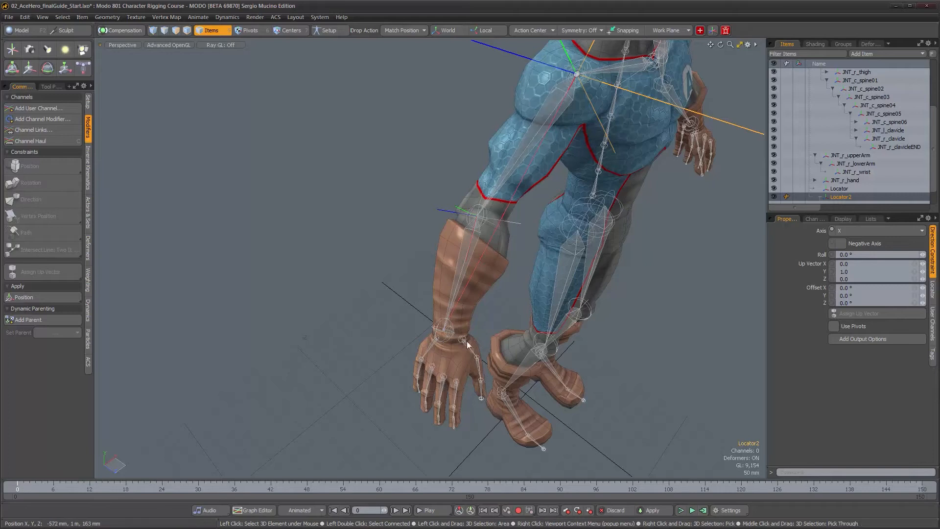
pyautogui.scroll(-1, 847, 193)
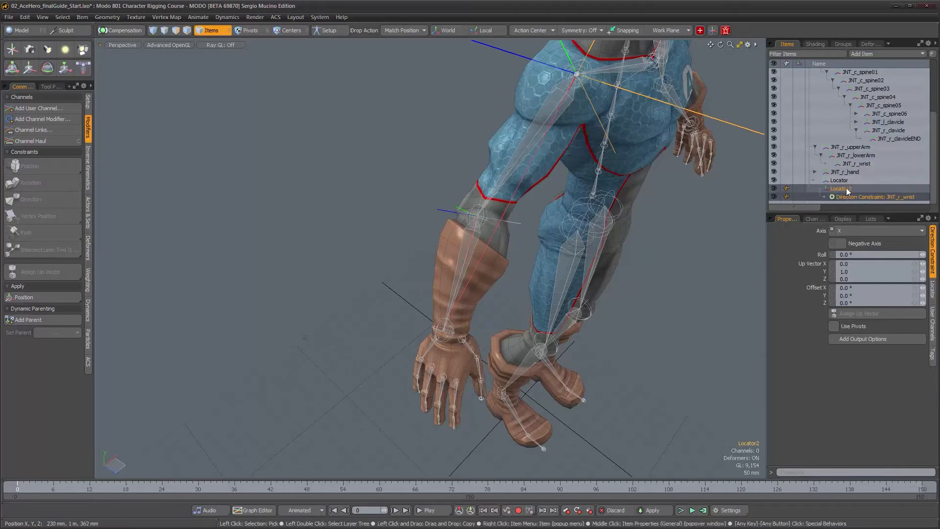
# Try to parent the right upper arm joint in place to Locator2 with Compensation on.
pyautogui.keyDown('alt'); pyautogui.moveTo(539, 157); pyautogui.dragTo(498, 225); pyautogui.keyUp('alt')
pyautogui.scroll(3, 539, 172)
pyautogui.scroll(2, 498, 223)
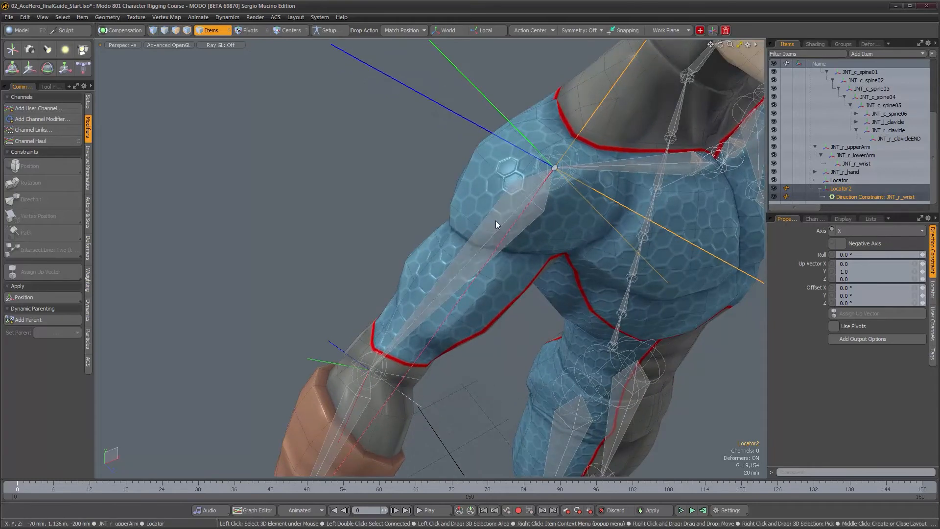
pyautogui.keyDown('alt'); pyautogui.moveTo(445, 112); pyautogui.dragTo(483, 198); pyautogui.keyUp('alt')
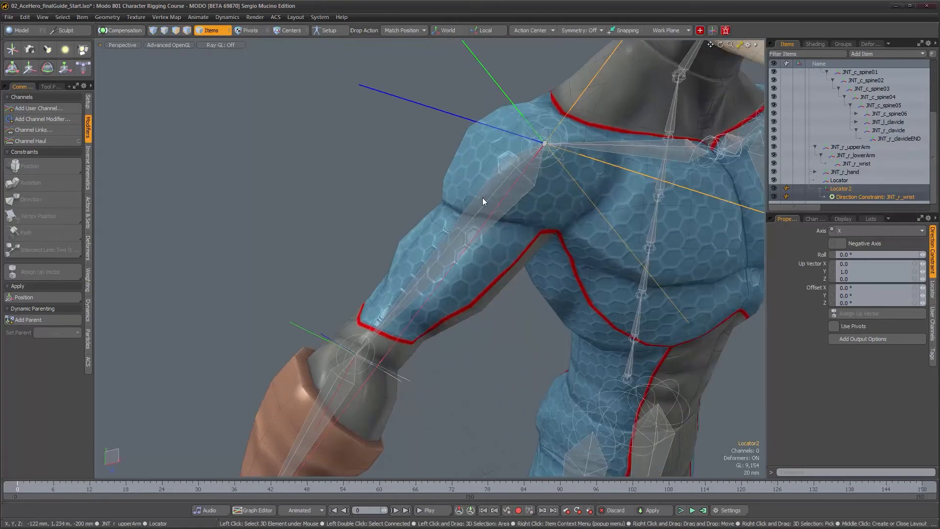
pyautogui.click(482, 195)
pyautogui.keyDown('shift'); pyautogui.click(431, 109); pyautogui.keyUp('shift')
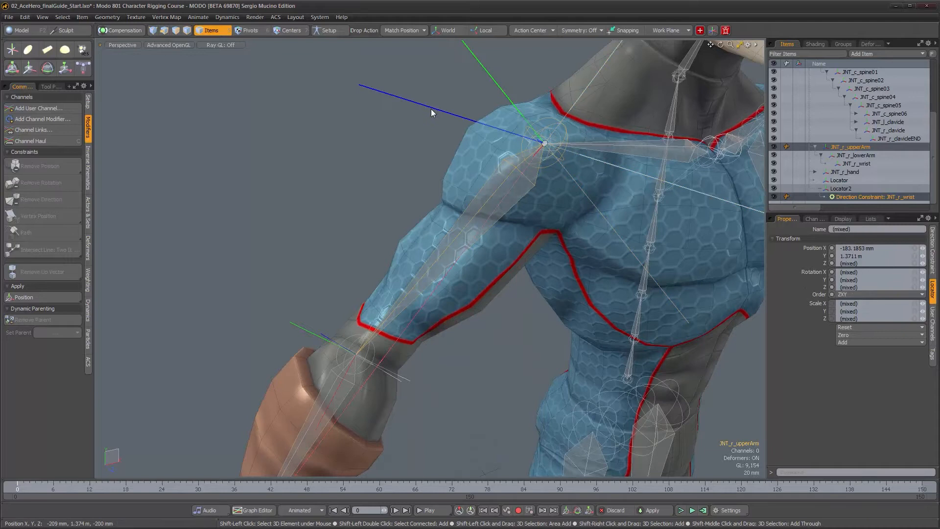
pyautogui.click(88, 103)
pyautogui.click(122, 31)
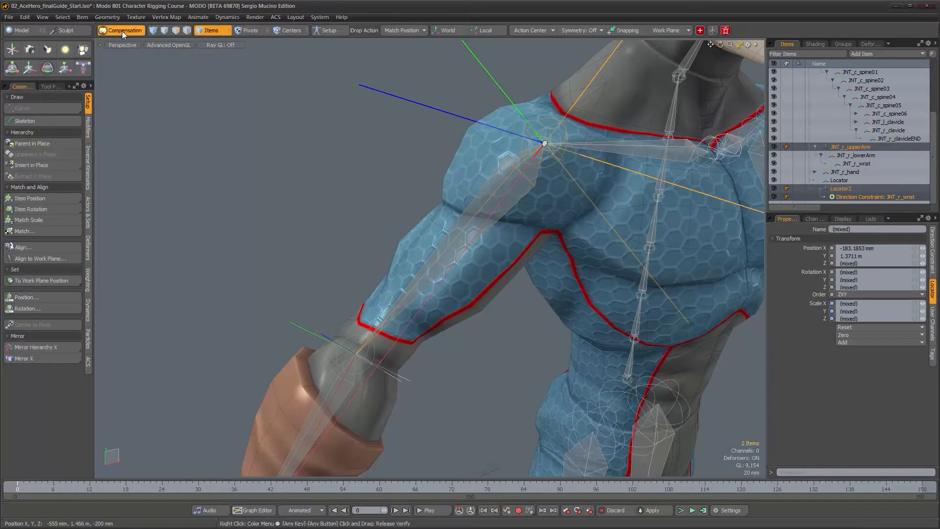
pyautogui.click(49, 146)
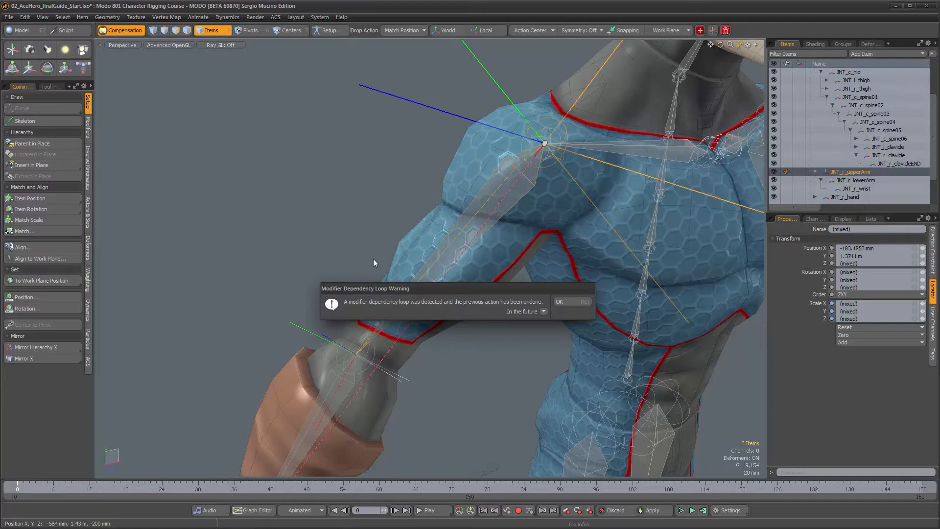
pyautogui.click(576, 304)
# Examine from several angles how the upper and lower arm joints line up with Locator2's shoulder-to-wrist aim axis.
pyautogui.keyDown('alt'); pyautogui.moveTo(504, 301); pyautogui.dragTo(498, 343); pyautogui.keyUp('alt')
pyautogui.keyDown('alt'); pyautogui.moveTo(498, 343); pyautogui.dragTo(486, 237, button='middle'); pyautogui.keyUp('alt')
pyautogui.keyDown('alt'); pyautogui.moveTo(486, 237); pyautogui.dragTo(483, 162, button='right'); pyautogui.keyUp('alt')
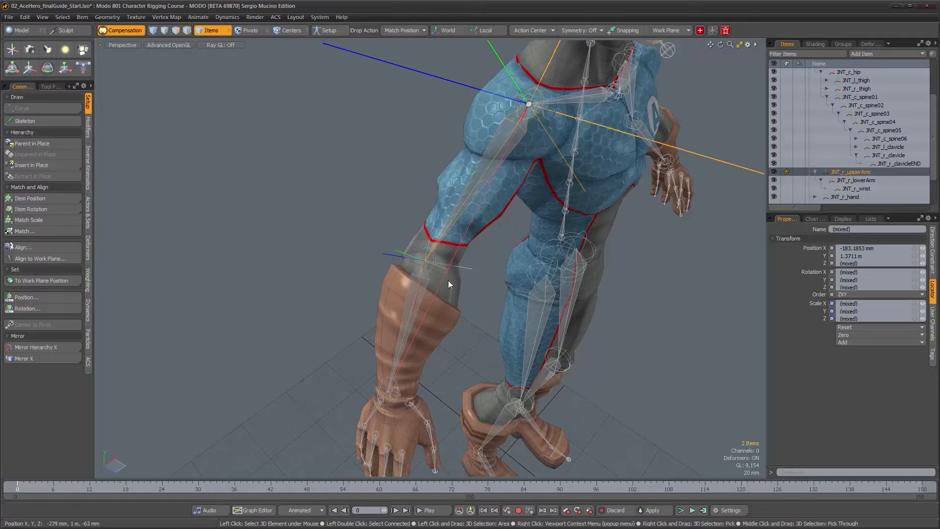
pyautogui.keyDown('alt'); pyautogui.moveTo(448, 280); pyautogui.dragTo(452, 243); pyautogui.keyUp('alt')
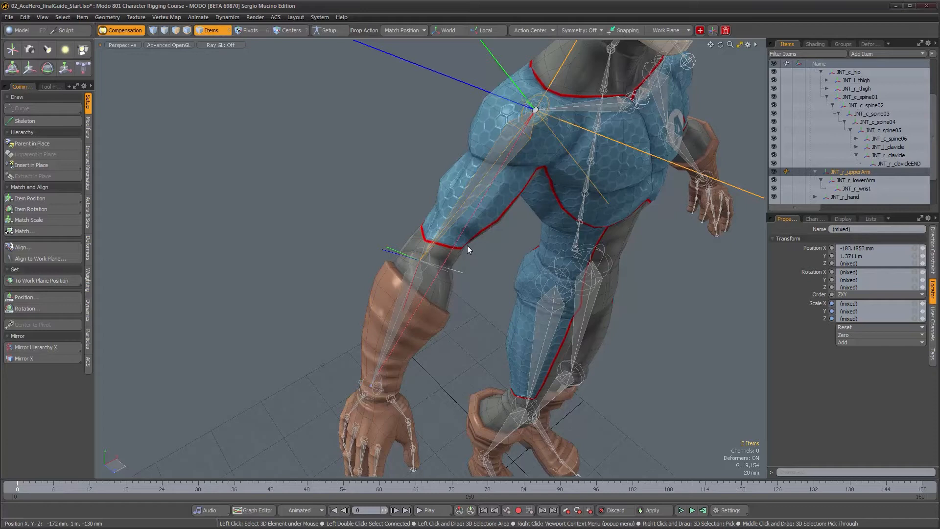
pyautogui.keyDown('alt'); pyautogui.moveTo(467, 246); pyautogui.dragTo(501, 234); pyautogui.keyUp('alt')
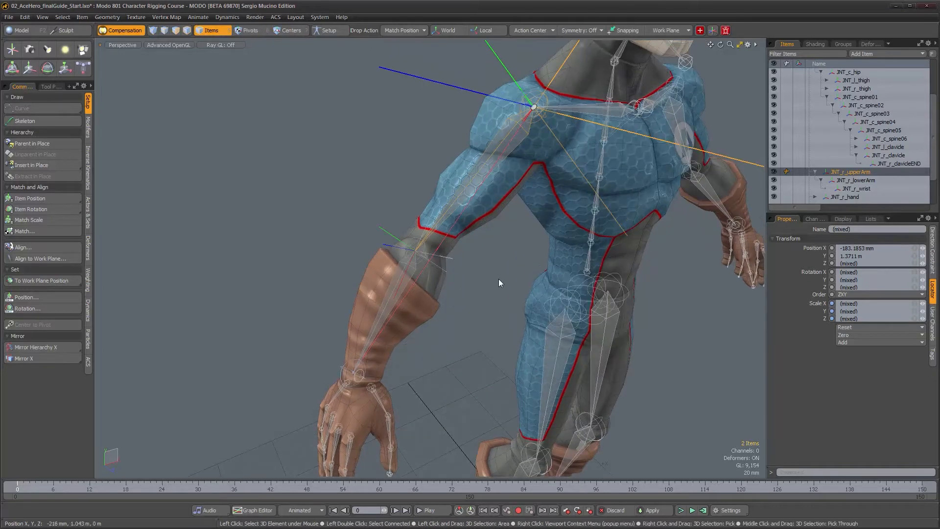
pyautogui.keyDown('alt'); pyautogui.moveTo(498, 278); pyautogui.dragTo(475, 271); pyautogui.keyUp('alt')
pyautogui.keyDown('alt'); pyautogui.moveTo(474, 271); pyautogui.dragTo(488, 272, button='right'); pyautogui.keyUp('alt')
pyautogui.keyDown('alt'); pyautogui.moveTo(488, 272); pyautogui.dragTo(498, 276); pyautogui.keyUp('alt')
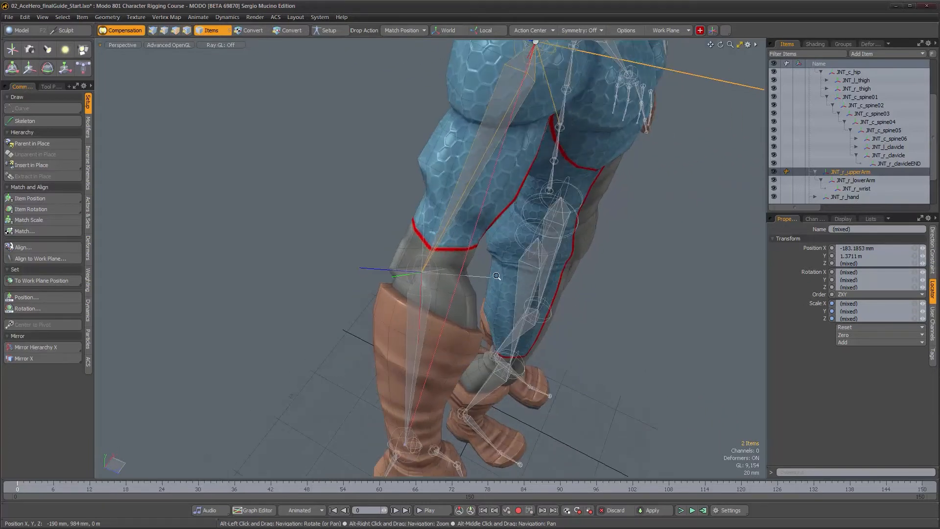
pyautogui.keyDown('alt'); pyautogui.moveTo(498, 276); pyautogui.dragTo(495, 274, button='right'); pyautogui.keyUp('alt')
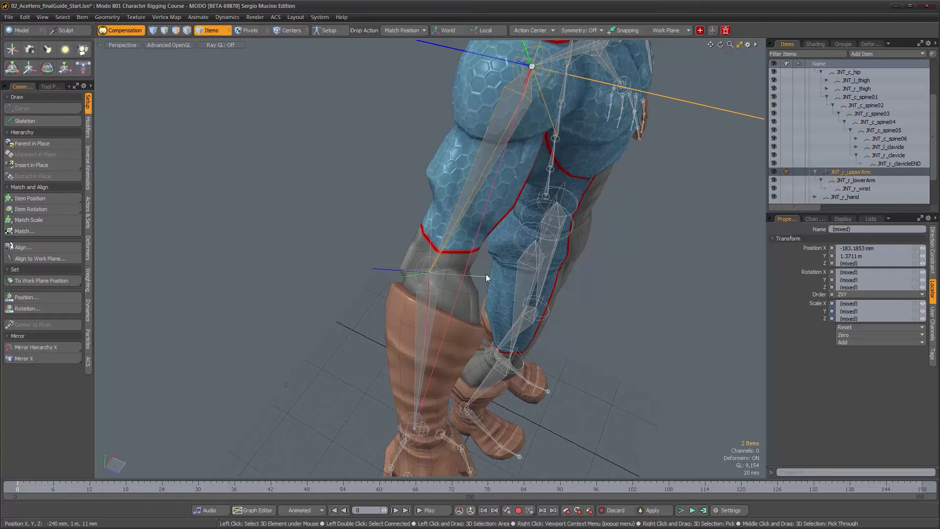
pyautogui.keyDown('alt'); pyautogui.moveTo(554, 228); pyautogui.dragTo(524, 248); pyautogui.keyUp('alt')
pyautogui.keyDown('alt'); pyautogui.moveTo(524, 249); pyautogui.dragTo(513, 248, button='right'); pyautogui.keyUp('alt')
pyautogui.keyDown('alt'); pyautogui.moveTo(513, 248); pyautogui.dragTo(503, 240); pyautogui.keyUp('alt')
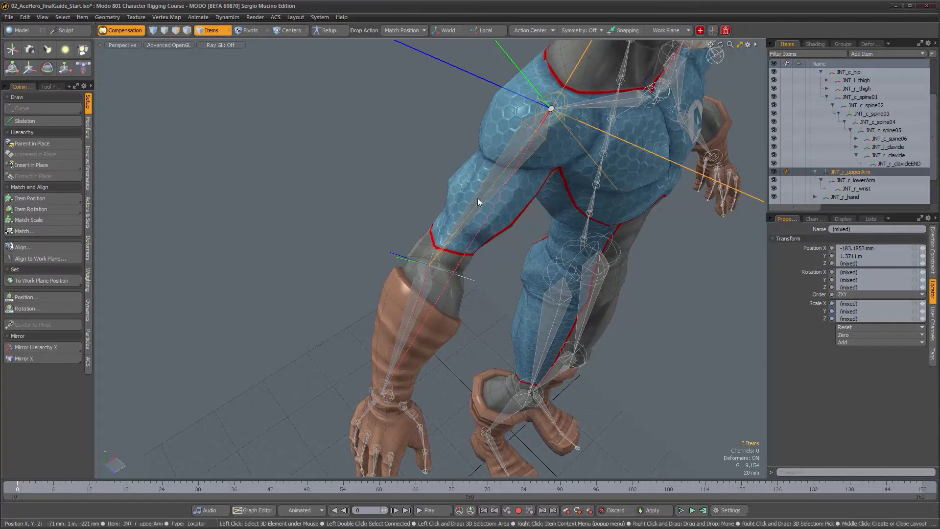
pyautogui.keyDown('alt'); pyautogui.moveTo(482, 198); pyautogui.dragTo(463, 210); pyautogui.keyUp('alt')
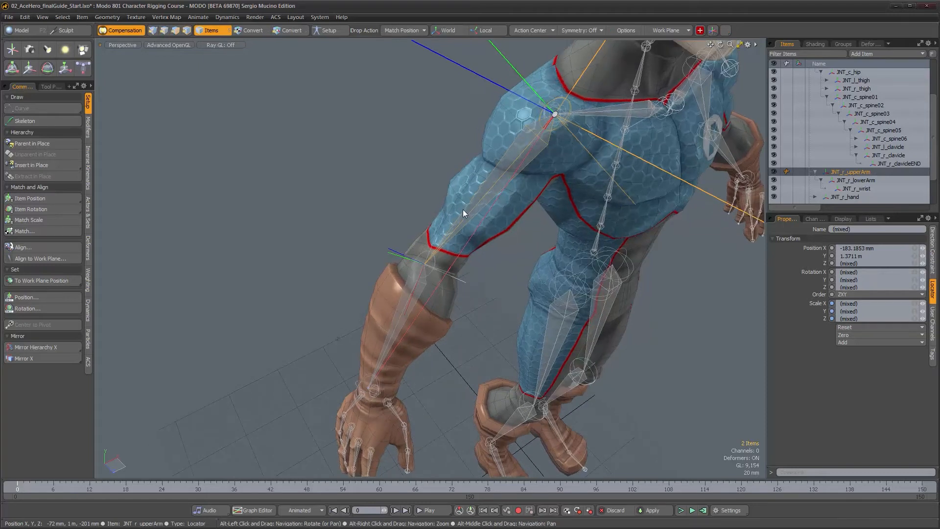
# Try deleting the wrist Direction constraint from Locator2 while checking its aim along the right arm from several angles.
pyautogui.keyDown('alt'); pyautogui.moveTo(535, 208); pyautogui.dragTo(551, 192); pyautogui.keyUp('alt')
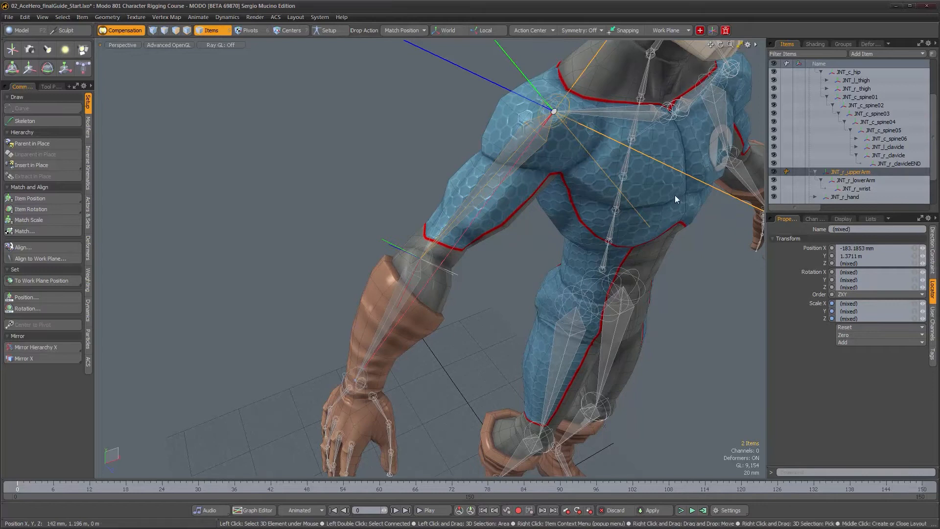
pyautogui.click(422, 118)
pyautogui.click(458, 66)
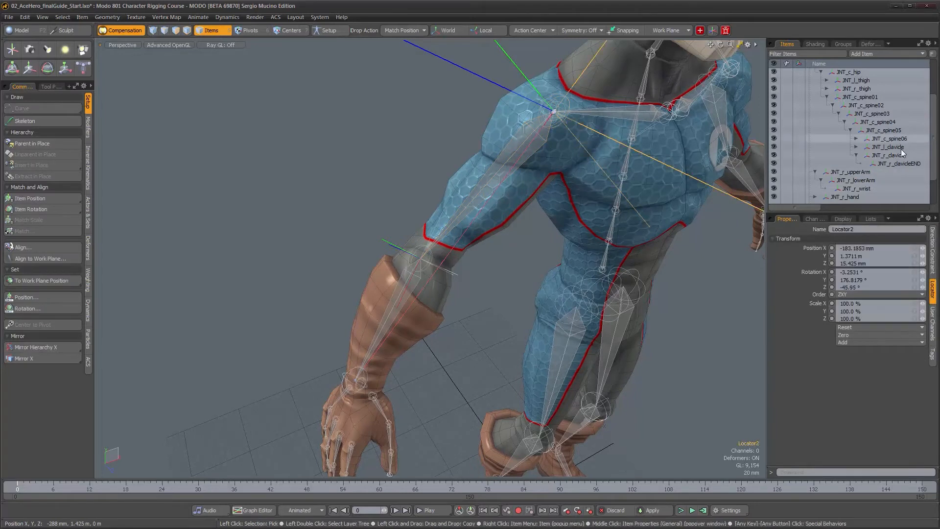
pyautogui.scroll(-1, 900, 157)
pyautogui.click(886, 198)
pyautogui.keyDown('alt'); pyautogui.moveTo(650, 263); pyautogui.dragTo(568, 261); pyautogui.keyUp('alt')
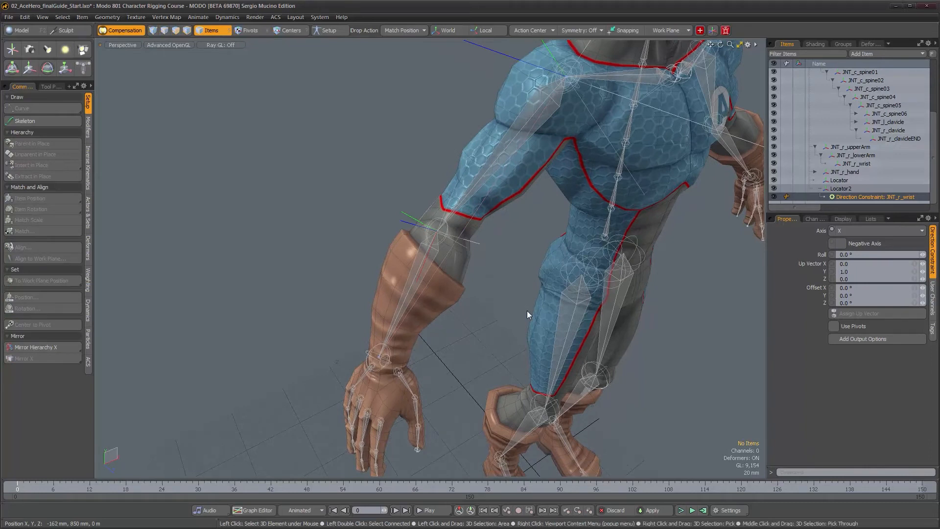
pyautogui.press('Delete')
pyautogui.keyDown('alt'); pyautogui.moveTo(526, 310); pyautogui.dragTo(421, 324); pyautogui.keyUp('alt')
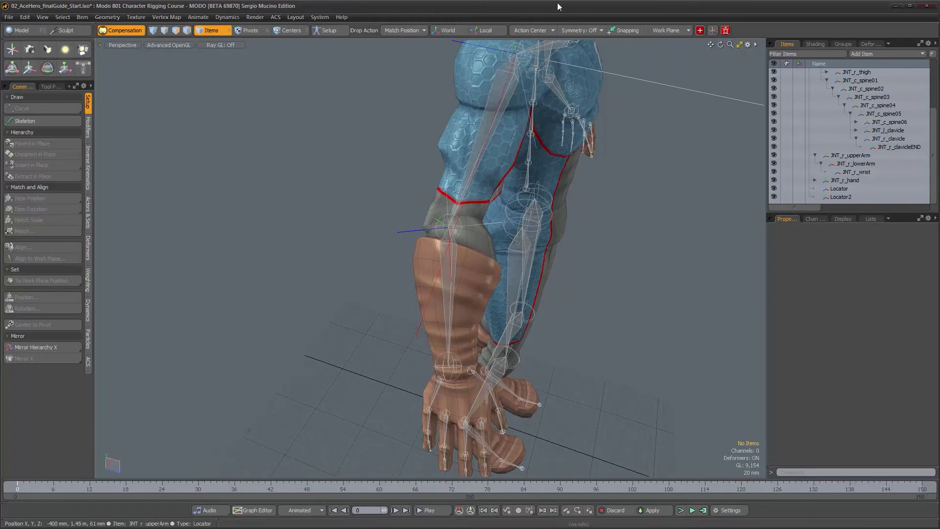
pyautogui.keyDown('alt'); pyautogui.moveTo(471, 189); pyautogui.dragTo(458, 247); pyautogui.keyUp('alt')
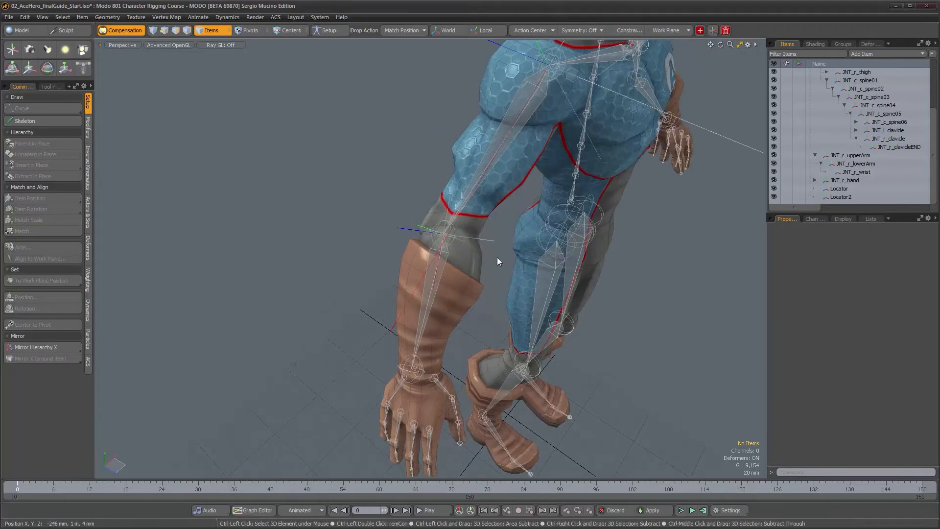
pyautogui.keyDown('alt'); pyautogui.moveTo(502, 266); pyautogui.dragTo(530, 164); pyautogui.keyUp('alt')
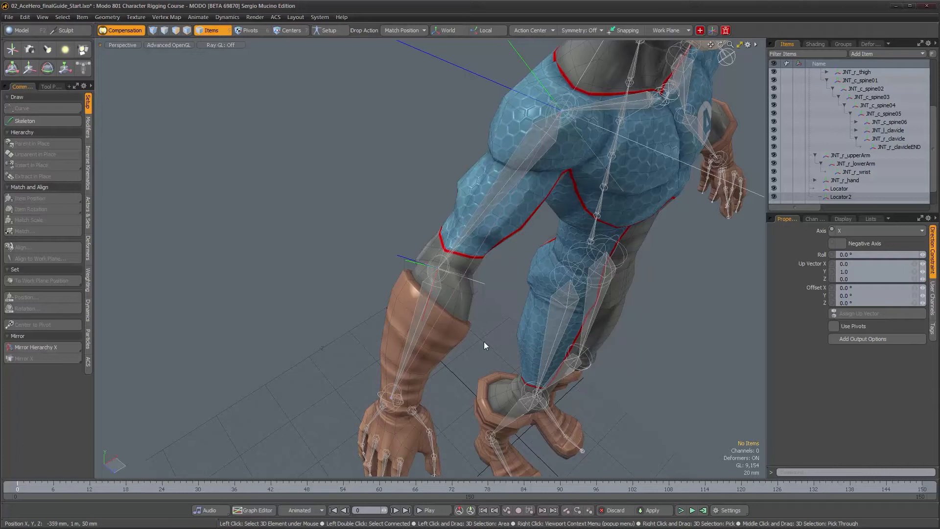
pyautogui.keyDown('alt'); pyautogui.moveTo(466, 346); pyautogui.dragTo(471, 336); pyautogui.keyUp('alt')
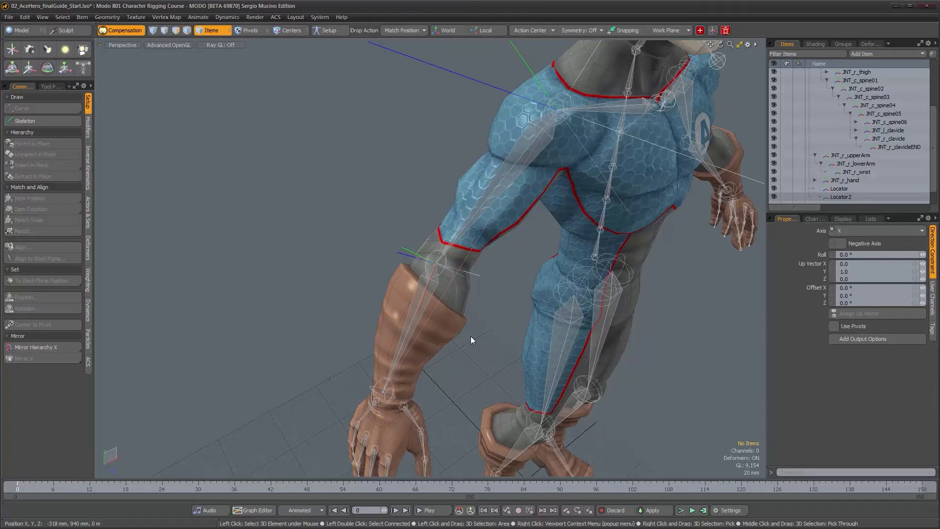
# Examine Locator2's rotation channels together with the channels of its wrist Direction constraint.
pyautogui.click(486, 84)
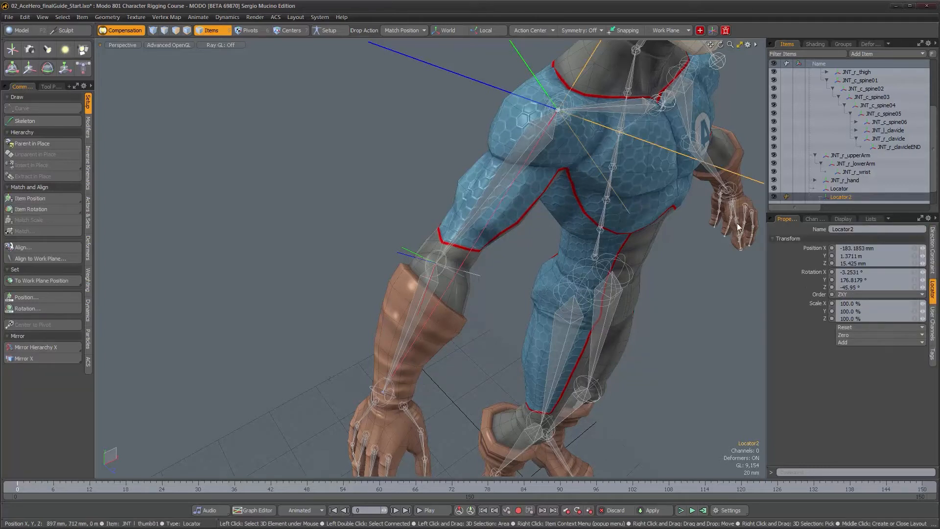
pyautogui.click(810, 218)
pyautogui.scroll(-2, 815, 387)
pyautogui.scroll(-1, 856, 382)
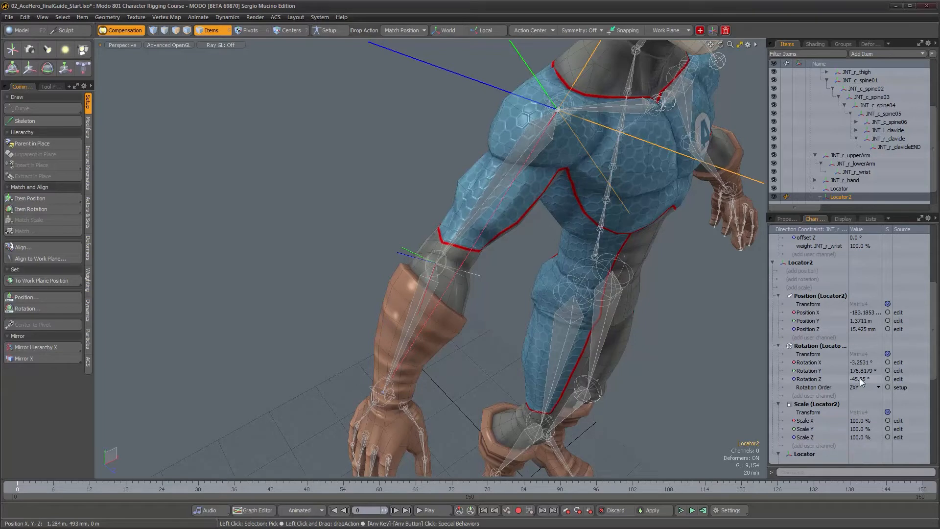
pyautogui.scroll(5, 862, 374)
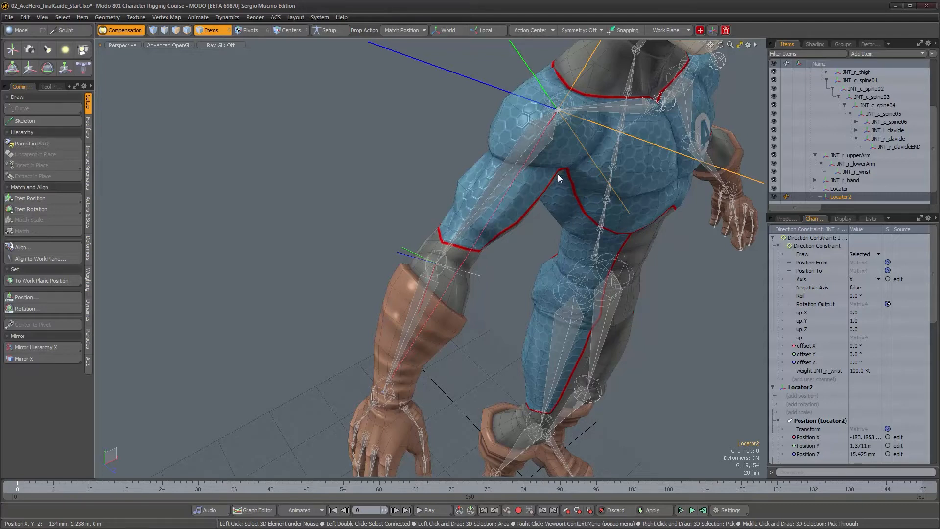
pyautogui.scroll(-4, 835, 269)
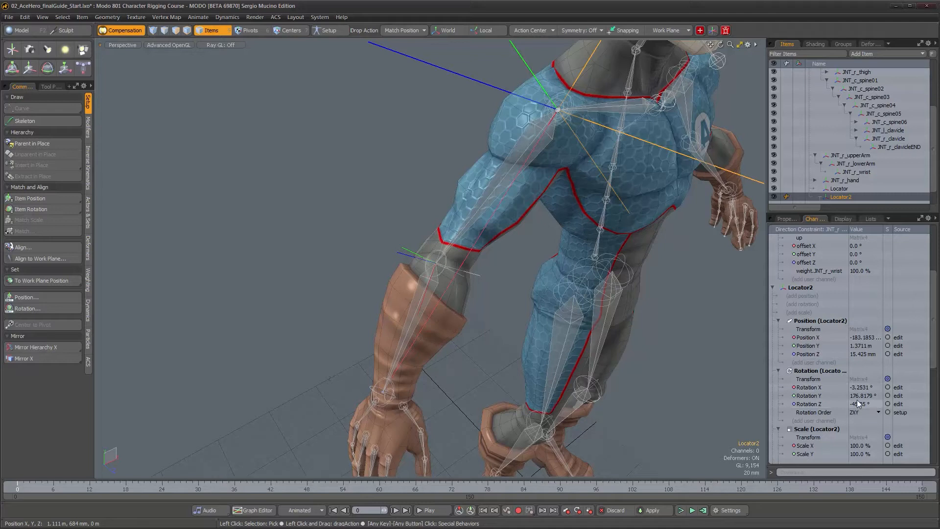
pyautogui.scroll(4, 857, 403)
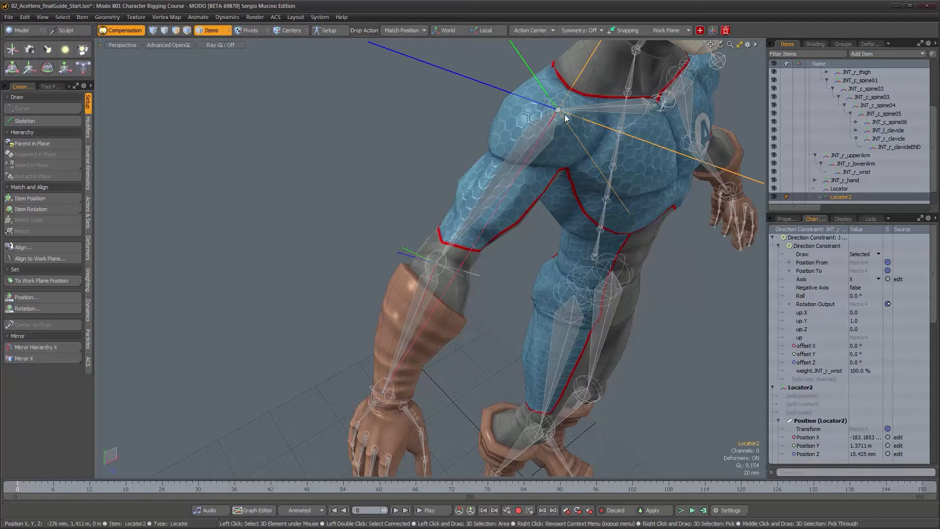
pyautogui.scroll(-5, 852, 403)
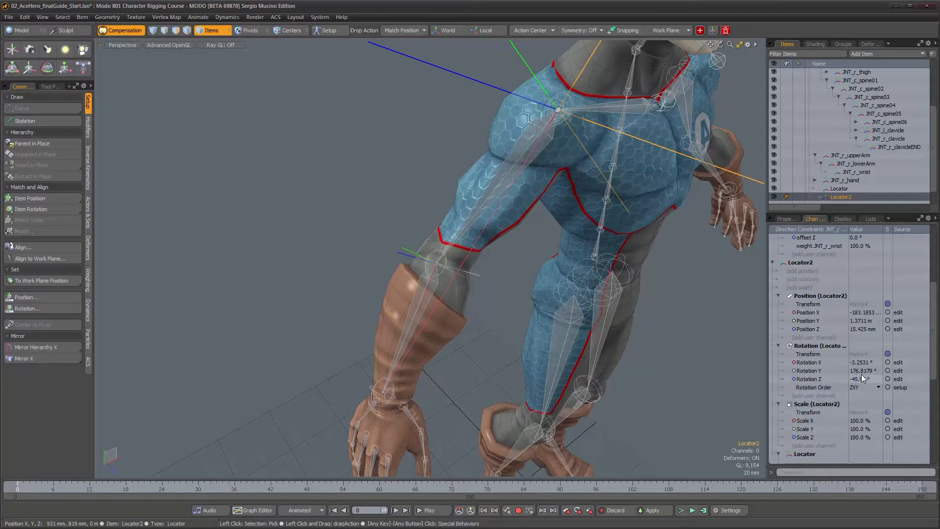
pyautogui.scroll(5, 862, 374)
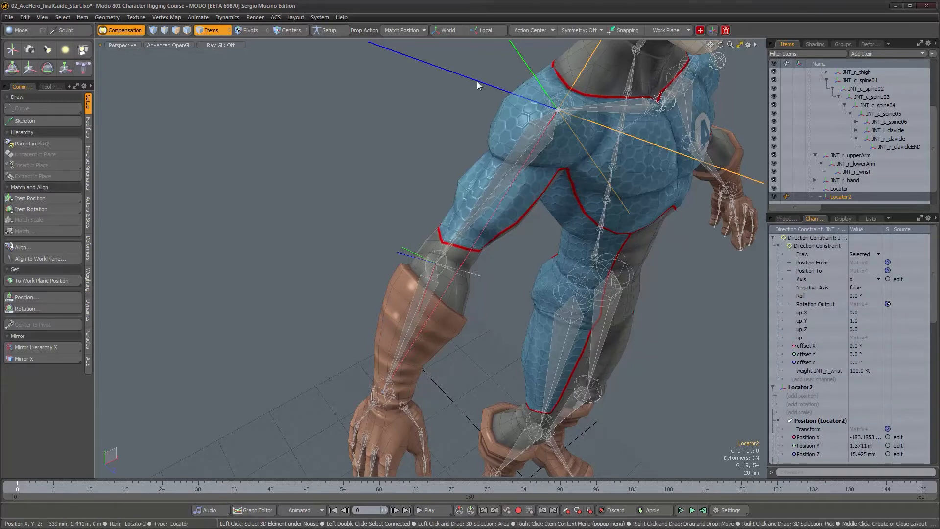
# Apply Locator2's constrained rotation to its own rotation channels with Apply Rotation and check the channels.
pyautogui.click(197, 18)
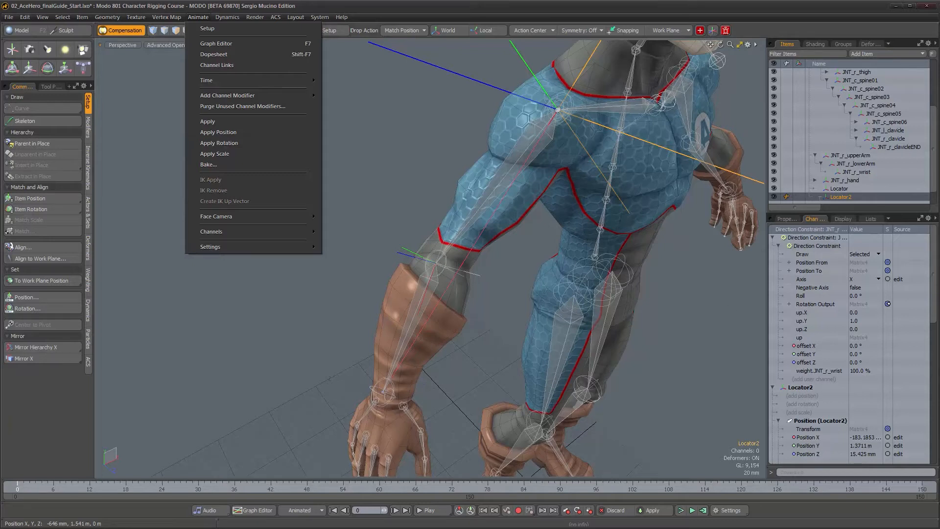
pyautogui.click(220, 144)
pyautogui.moveTo(935, 310); pyautogui.dragTo(935, 381)
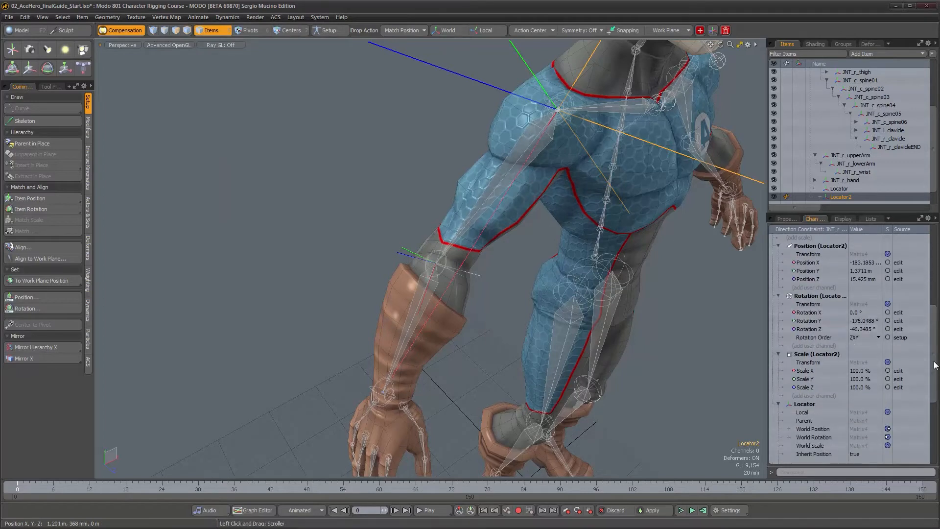
pyautogui.moveTo(934, 364); pyautogui.dragTo(936, 283)
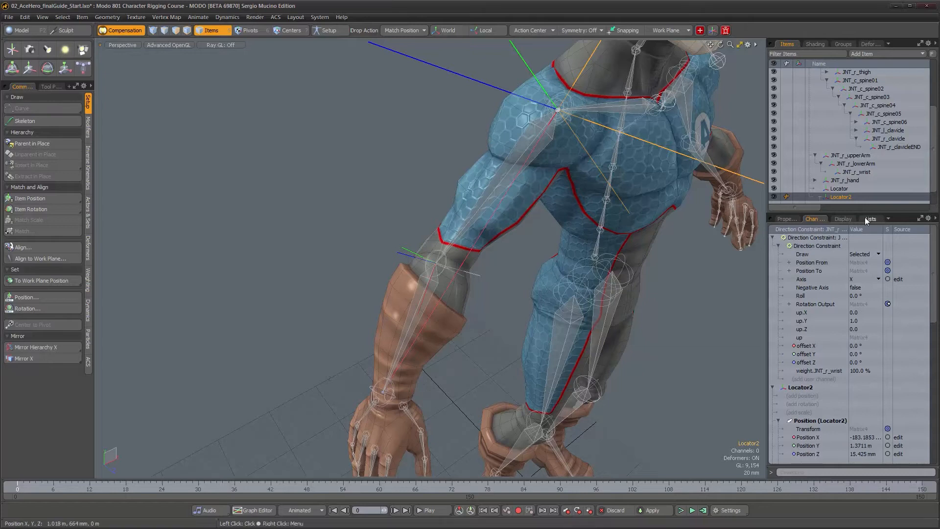
# Delete the wrist Direction constraint from Locator2 and check the locator's aim along the right arm.
pyautogui.click(820, 197)
pyautogui.scroll(-1, 921, 188)
pyautogui.click(851, 196)
pyautogui.press('Delete')
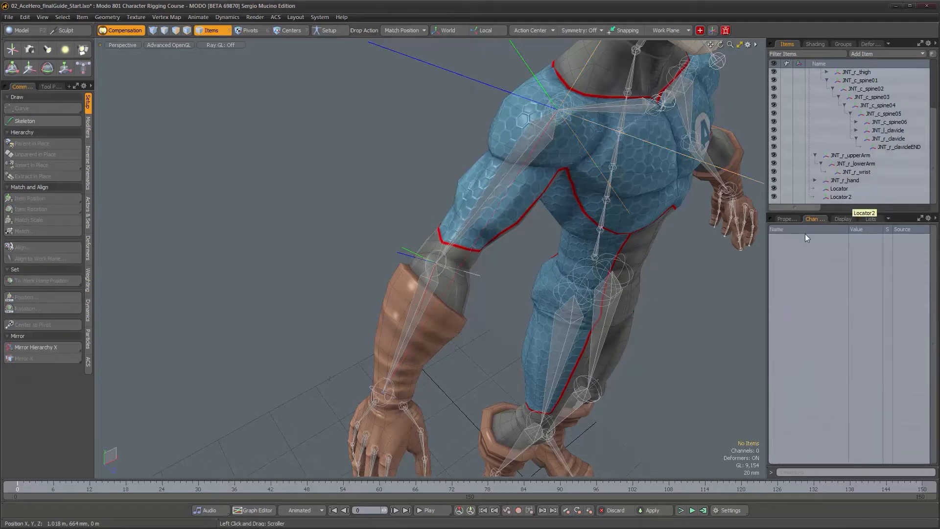
pyautogui.click(553, 117)
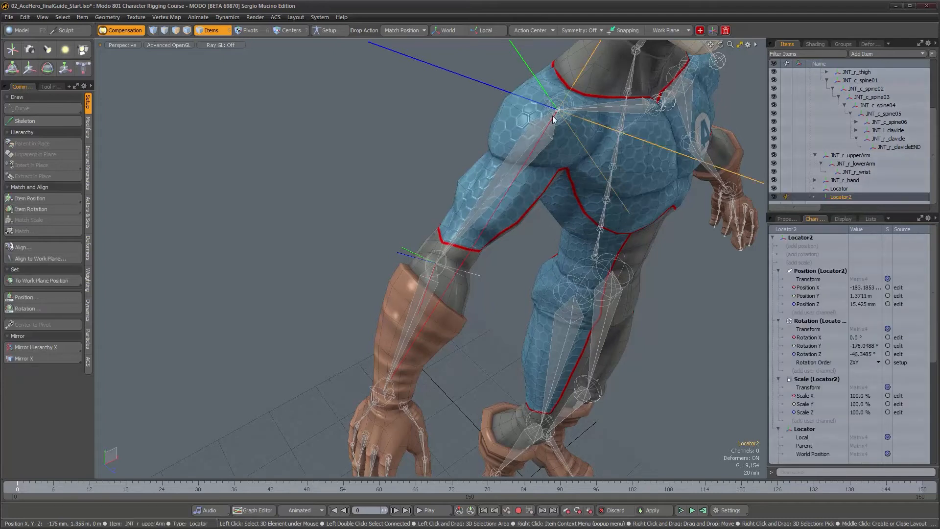
pyautogui.click(198, 17)
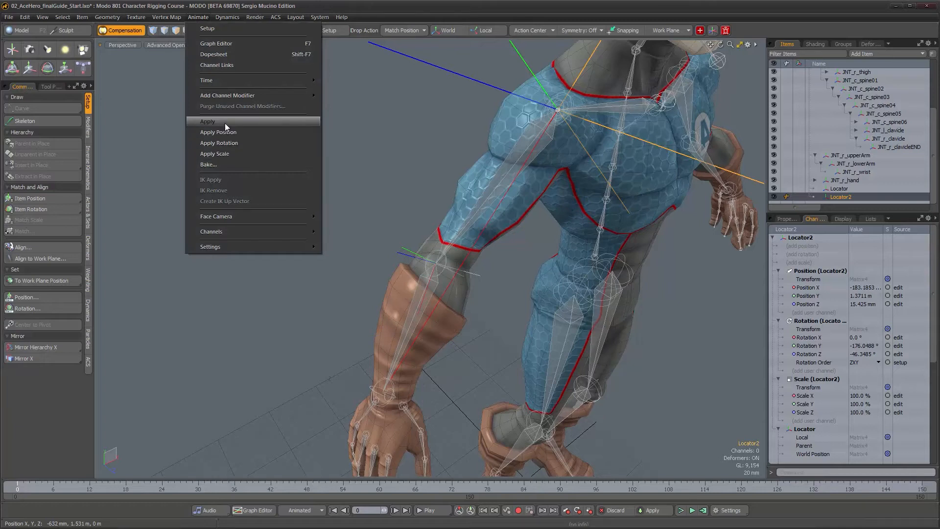
pyautogui.click(405, 7)
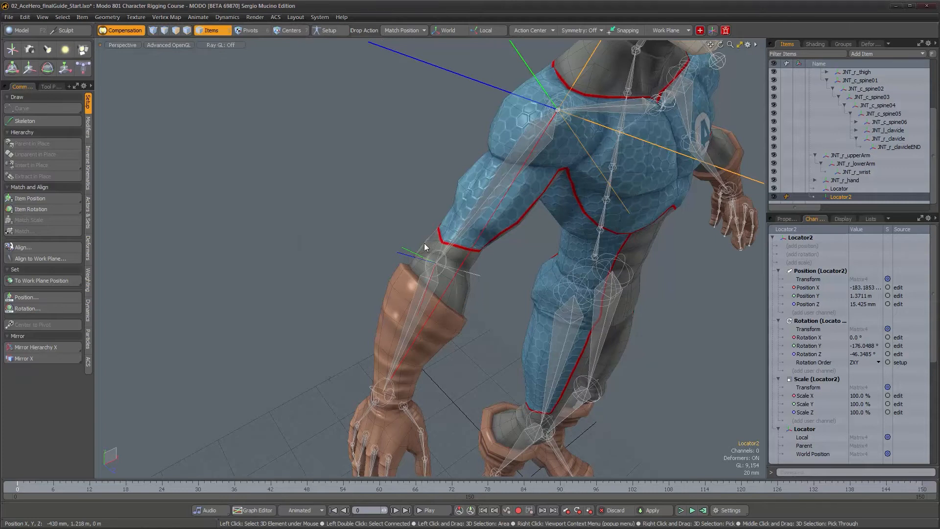
pyautogui.keyDown('alt'); pyautogui.moveTo(424, 259); pyautogui.dragTo(462, 263); pyautogui.keyUp('alt')
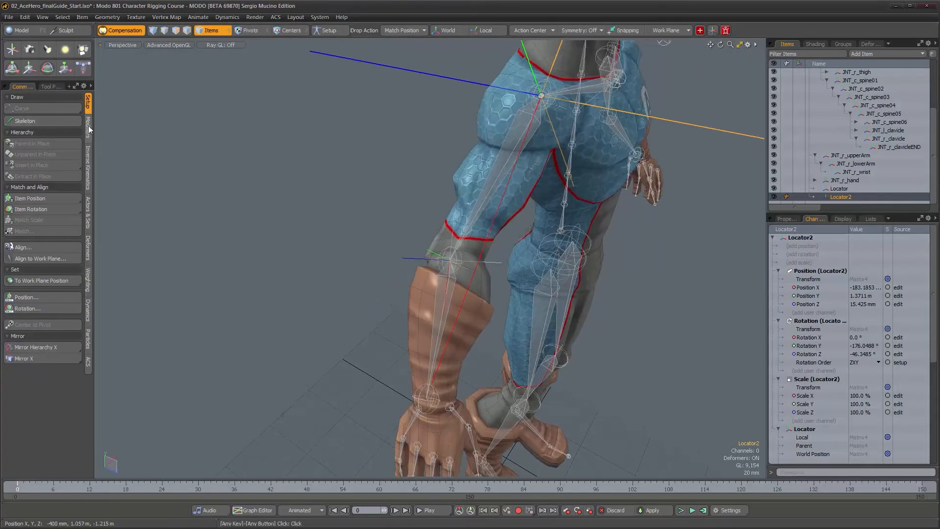
pyautogui.keyDown('alt'); pyautogui.moveTo(533, 201); pyautogui.dragTo(501, 56); pyautogui.keyUp('alt')
pyautogui.keyDown('alt'); pyautogui.moveTo(546, 133); pyautogui.dragTo(542, 230); pyautogui.keyUp('alt')
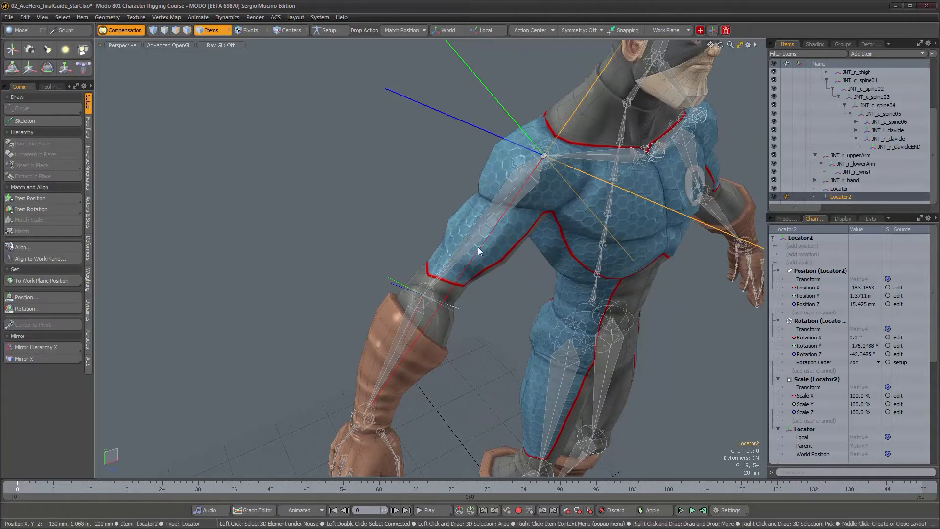
# Parent the right upper arm joint in place to Locator2 with Compensation on.
pyautogui.click(447, 228)
pyautogui.keyDown('shift'); pyautogui.click(459, 119); pyautogui.keyUp('shift')
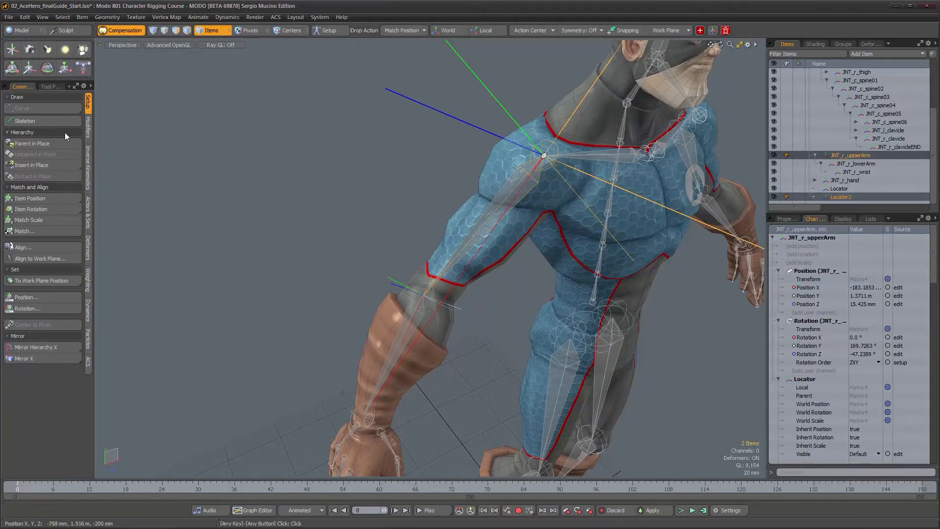
pyautogui.click(41, 147)
pyautogui.keyDown('alt'); pyautogui.moveTo(372, 216); pyautogui.dragTo(430, 234); pyautogui.keyUp('alt')
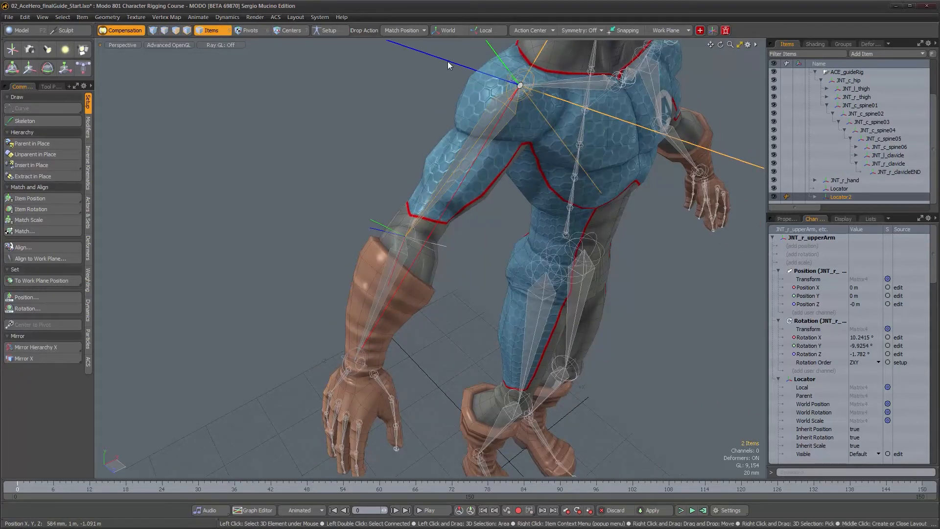
# Turn off Compensation and add a Direction constraint between Locator2 and the right hand joint.
pyautogui.click(447, 61)
pyautogui.keyDown('alt'); pyautogui.moveTo(383, 345); pyautogui.dragTo(394, 259, button='middle'); pyautogui.keyUp('alt')
pyautogui.keyDown('alt'); pyautogui.moveTo(394, 259); pyautogui.dragTo(404, 263, button='right'); pyautogui.keyUp('alt')
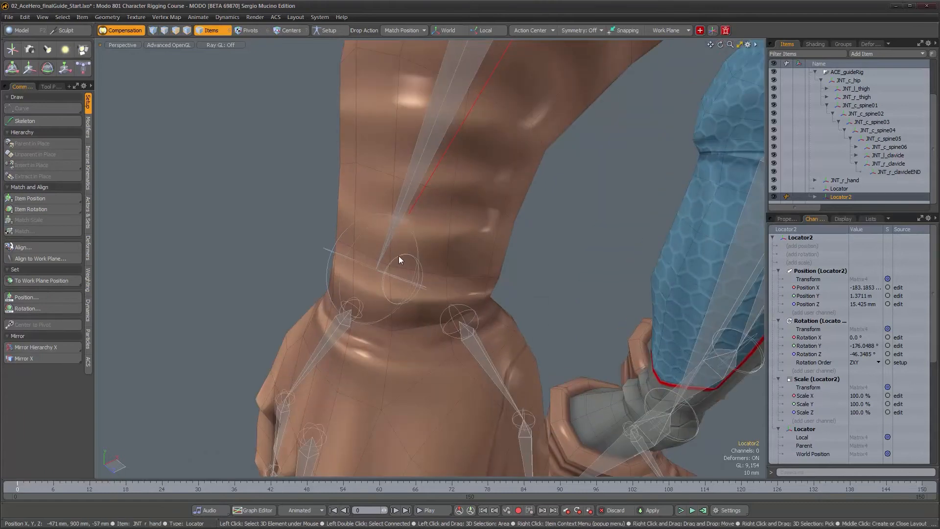
pyautogui.keyDown('shift'); pyautogui.click(398, 256); pyautogui.keyUp('shift')
pyautogui.keyDown('alt'); pyautogui.moveTo(536, 255); pyautogui.dragTo(460, 250, button='right'); pyautogui.keyUp('alt')
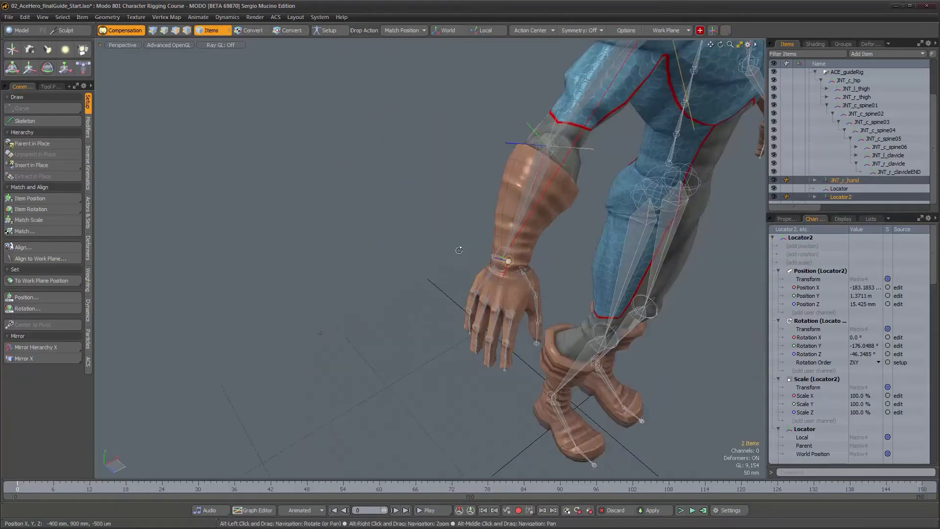
pyautogui.keyDown('alt'); pyautogui.moveTo(459, 250); pyautogui.dragTo(330, 170); pyautogui.keyUp('alt')
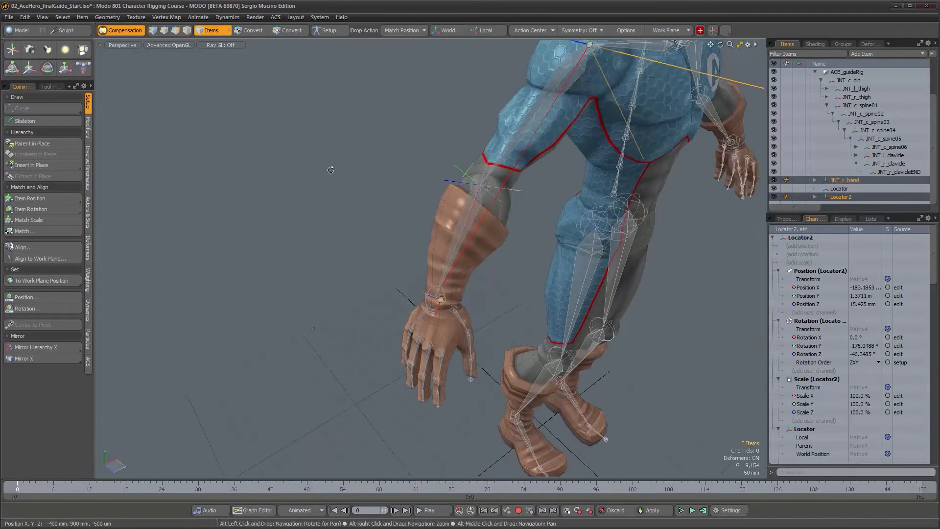
pyautogui.click(87, 127)
pyautogui.click(46, 200)
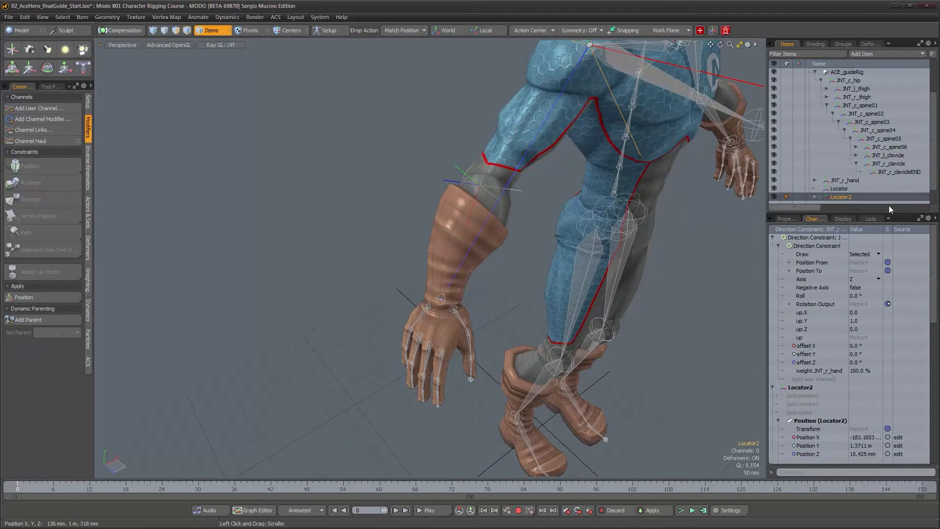
# Set the axis of Locator2's hand Direction constraint to X.
pyautogui.click(795, 219)
pyautogui.click(872, 231)
pyautogui.click(872, 217)
pyautogui.moveTo(514, 224)
pyautogui.keyDown('alt'); pyautogui.mouseDown()
pyautogui.moveTo(578, 221)
pyautogui.moveTo(501, 230)
pyautogui.mouseUp(); pyautogui.keyUp('alt')
pyautogui.keyDown('alt'); pyautogui.moveTo(506, 238); pyautogui.dragTo(489, 264, button='middle'); pyautogui.keyUp('alt')
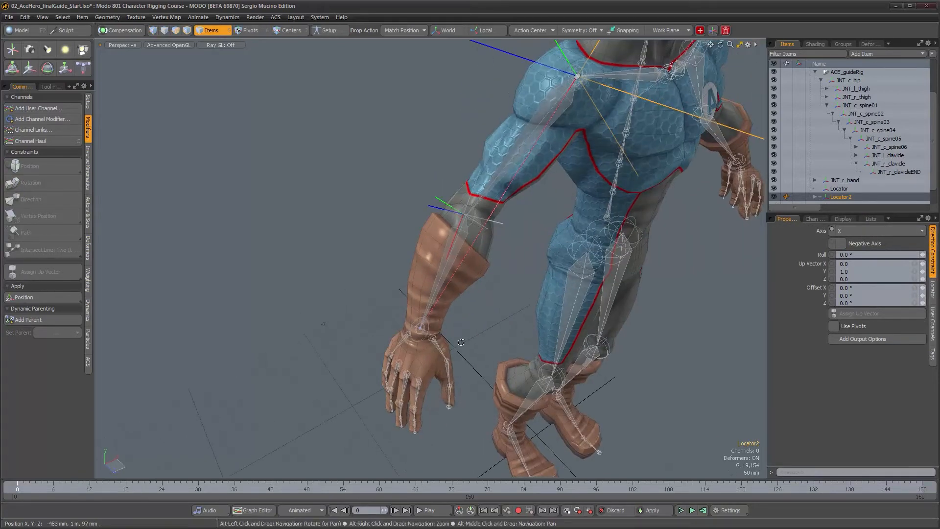
# Examine how the right wrist joint lines up with the hand joint and the elbow target, viewing the arm closely from several angles.
pyautogui.keyDown('alt'); pyautogui.moveTo(462, 340); pyautogui.dragTo(461, 251, button='middle'); pyautogui.keyUp('alt')
pyautogui.keyDown('alt'); pyautogui.moveTo(461, 251); pyautogui.dragTo(529, 270, button='right'); pyautogui.keyUp('alt')
pyautogui.keyDown('alt'); pyautogui.moveTo(530, 269); pyautogui.dragTo(564, 282); pyautogui.keyUp('alt')
pyautogui.keyDown('alt'); pyautogui.moveTo(563, 283); pyautogui.dragTo(505, 263, button='right'); pyautogui.keyUp('alt')
pyautogui.keyDown('alt'); pyautogui.moveTo(506, 263); pyautogui.dragTo(317, 272); pyautogui.keyUp('alt')
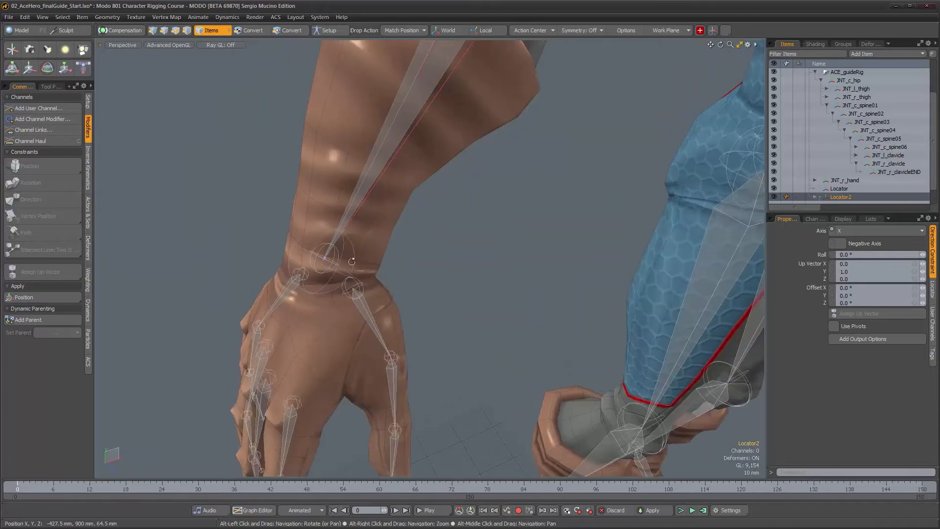
pyautogui.click(317, 272)
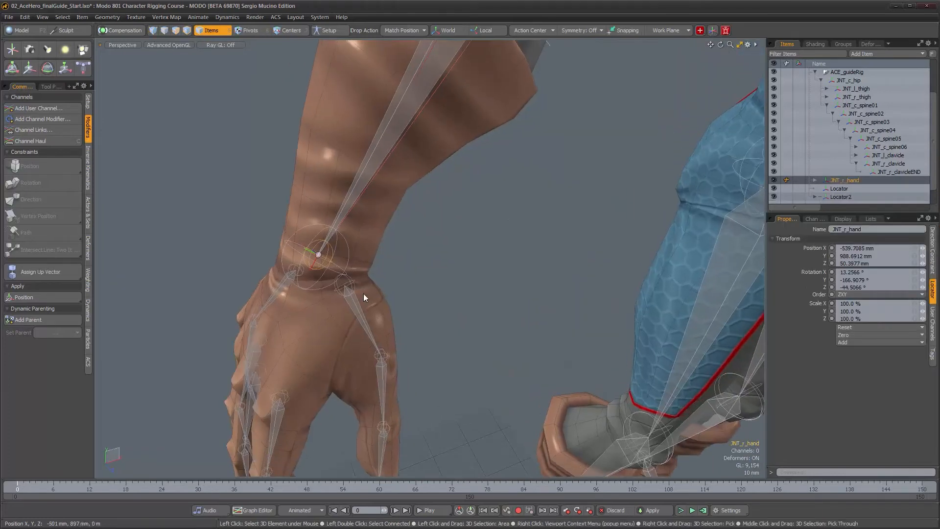
pyautogui.hotkey('shift', 'a')
pyautogui.keyDown('alt'); pyautogui.moveTo(441, 280); pyautogui.dragTo(395, 287, button='right'); pyautogui.keyUp('alt')
pyautogui.keyDown('alt'); pyautogui.moveTo(394, 287); pyautogui.dragTo(355, 250); pyautogui.keyUp('alt')
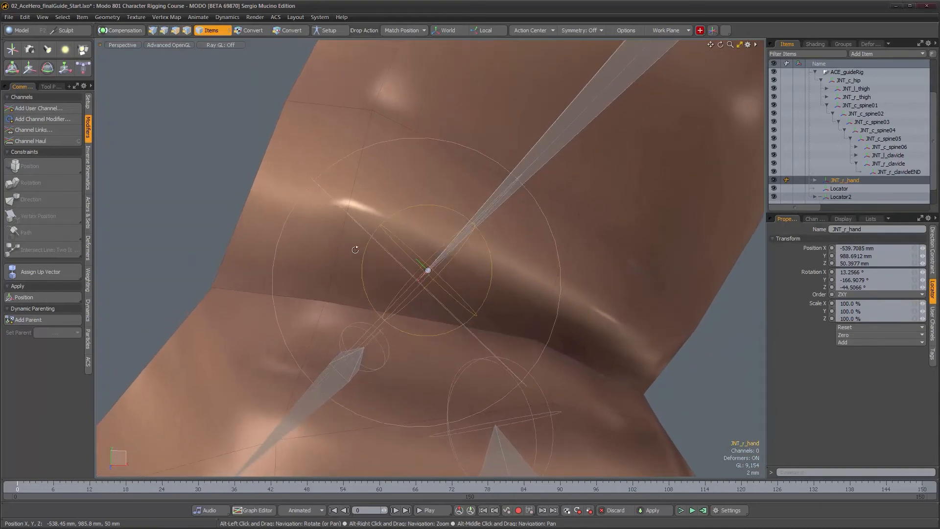
pyautogui.keyDown('alt'); pyautogui.moveTo(423, 269); pyautogui.dragTo(422, 284); pyautogui.keyUp('alt')
pyautogui.keyDown('alt'); pyautogui.moveTo(421, 284); pyautogui.dragTo(598, 240, button='right'); pyautogui.keyUp('alt')
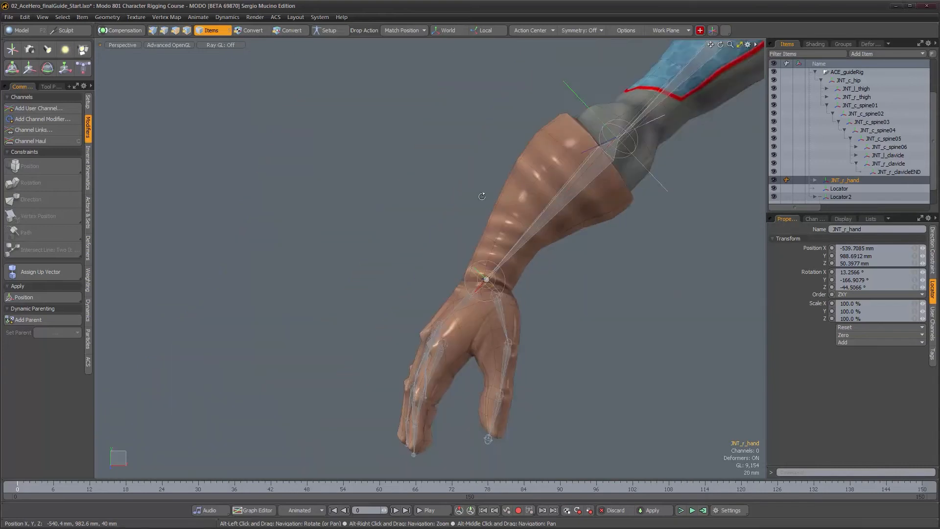
pyautogui.keyDown('alt'); pyautogui.moveTo(598, 239); pyautogui.dragTo(542, 352, button='middle'); pyautogui.keyUp('alt')
pyautogui.keyDown('alt'); pyautogui.moveTo(541, 352); pyautogui.dragTo(411, 217); pyautogui.keyUp('alt')
pyautogui.keyDown('alt'); pyautogui.moveTo(412, 217); pyautogui.dragTo(456, 215, button='right'); pyautogui.keyUp('alt')
pyautogui.keyDown('alt'); pyautogui.moveTo(431, 206); pyautogui.dragTo(435, 249, button='middle'); pyautogui.keyUp('alt')
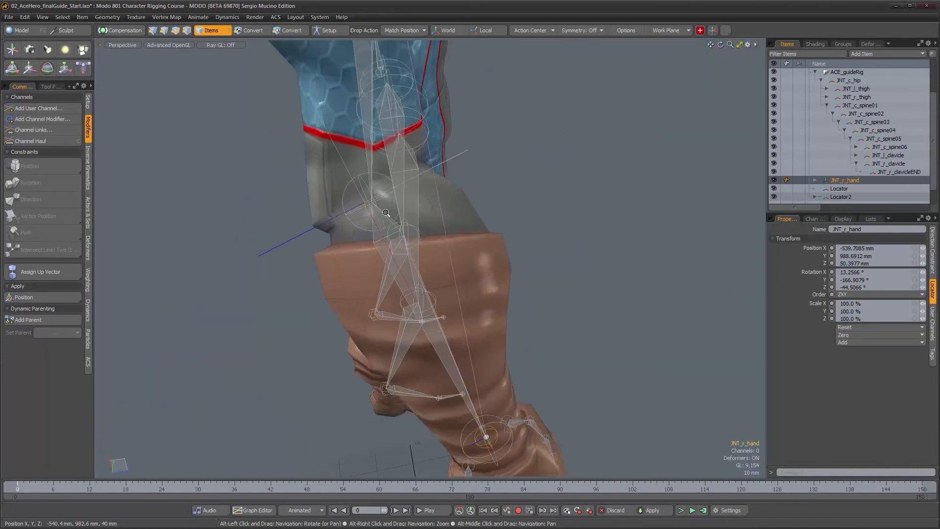
# Hide the left and right thigh joints, leaving the torso and arm joints displayed.
pyautogui.keyDown('alt'); pyautogui.moveTo(436, 249); pyautogui.dragTo(494, 235, button='right'); pyautogui.keyUp('alt')
pyautogui.keyDown('alt'); pyautogui.moveTo(416, 171); pyautogui.dragTo(568, 326); pyautogui.keyUp('alt')
pyautogui.keyDown('alt'); pyautogui.moveTo(568, 327); pyautogui.dragTo(548, 254, button='middle'); pyautogui.keyUp('alt')
pyautogui.keyDown('alt'); pyautogui.moveTo(548, 255); pyautogui.dragTo(571, 225, button='right'); pyautogui.keyUp('alt')
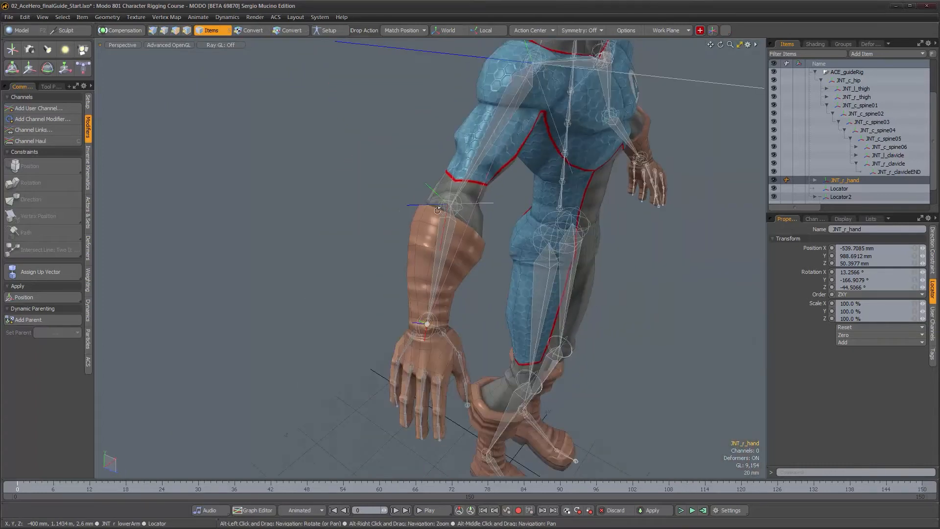
pyautogui.keyDown('alt'); pyautogui.moveTo(579, 263); pyautogui.dragTo(650, 247); pyautogui.keyUp('alt')
pyautogui.keyDown('alt'); pyautogui.moveTo(652, 246); pyautogui.dragTo(644, 262, button='right'); pyautogui.keyUp('alt')
pyautogui.click(865, 180)
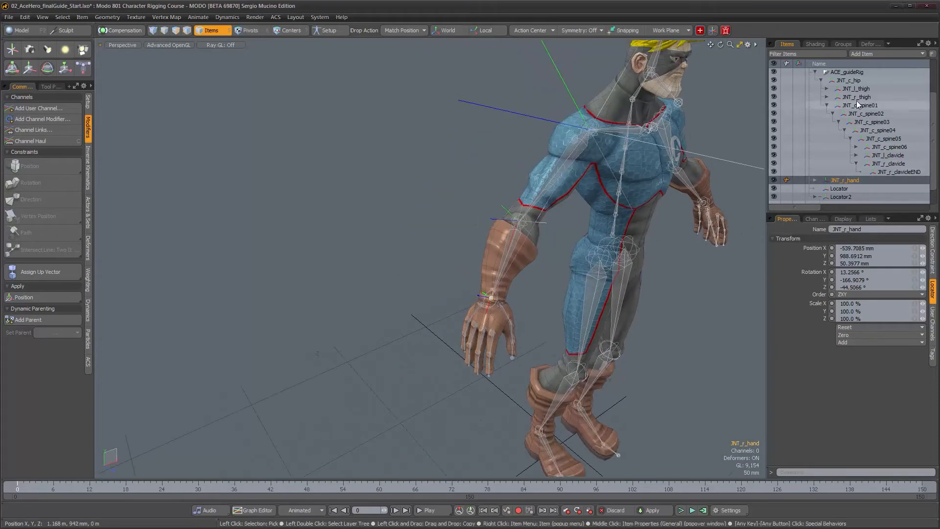
pyautogui.click(774, 97)
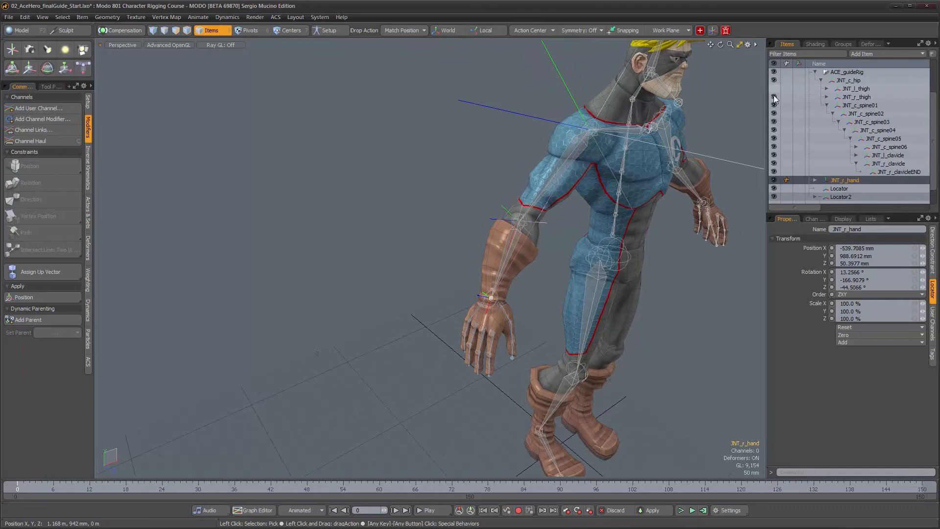
pyautogui.click(774, 97)
pyautogui.moveTo(509, 147)
pyautogui.keyDown('alt'); pyautogui.mouseDown()
pyautogui.moveTo(567, 146)
pyautogui.moveTo(566, 198)
pyautogui.mouseUp(); pyautogui.keyUp('alt')
pyautogui.keyDown('alt'); pyautogui.moveTo(710, 155); pyautogui.dragTo(655, 126); pyautogui.keyUp('alt')
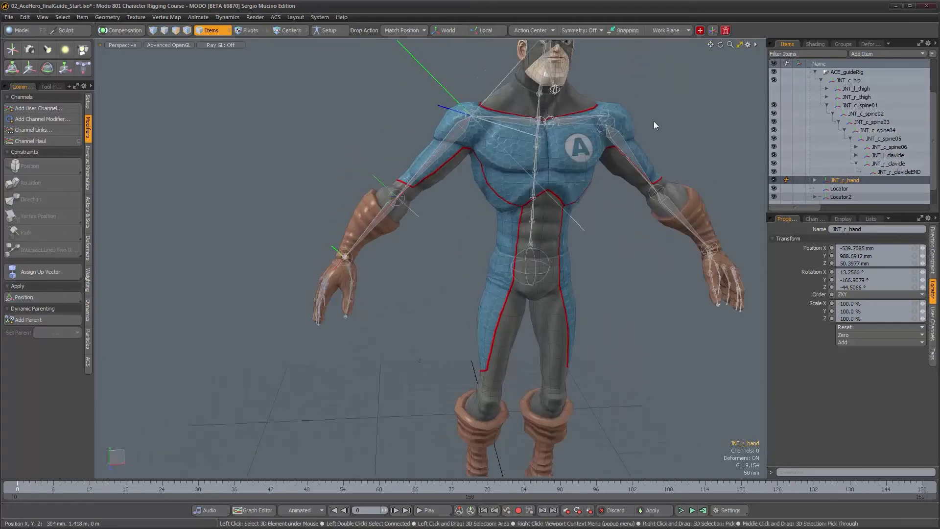
# Hide the left clavicle joint and the JNT_c_spine06 joint to declutter the view around the right arm.
pyautogui.click(773, 164)
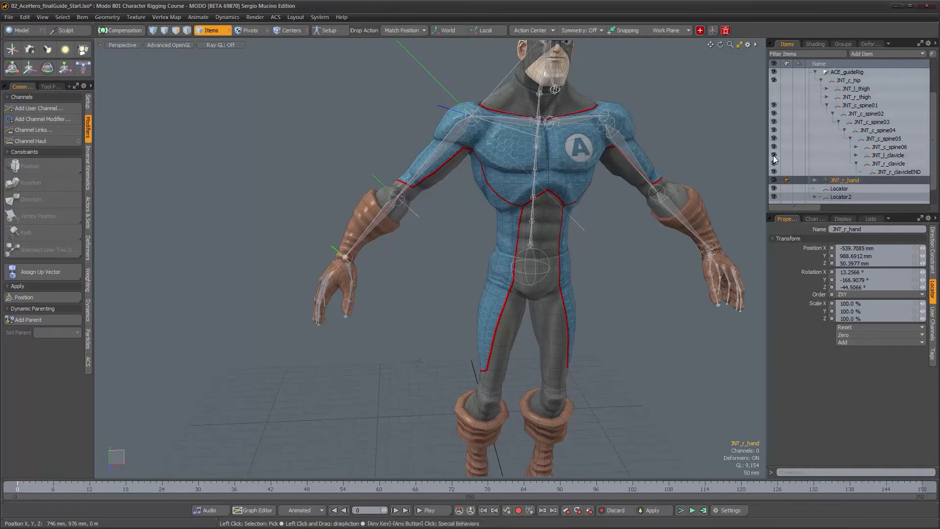
pyautogui.click(773, 156)
pyautogui.keyDown('alt'); pyautogui.moveTo(580, 180); pyautogui.dragTo(472, 184); pyautogui.keyUp('alt')
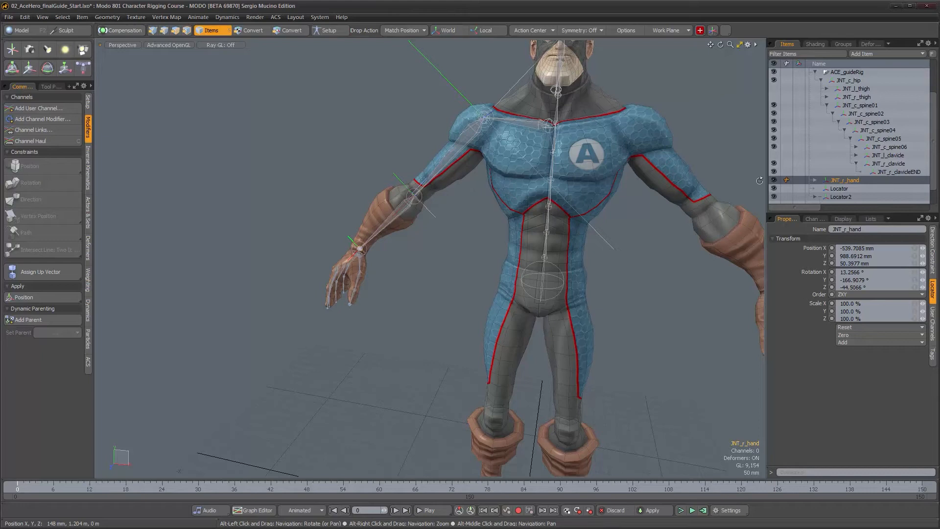
pyautogui.click(773, 147)
pyautogui.keyDown('alt'); pyautogui.moveTo(677, 158); pyautogui.dragTo(477, 217); pyautogui.keyUp('alt')
pyautogui.keyDown('alt'); pyautogui.moveTo(646, 169); pyautogui.dragTo(580, 218); pyautogui.keyUp('alt')
pyautogui.keyDown('alt'); pyautogui.moveTo(600, 266); pyautogui.dragTo(577, 267); pyautogui.keyUp('alt')
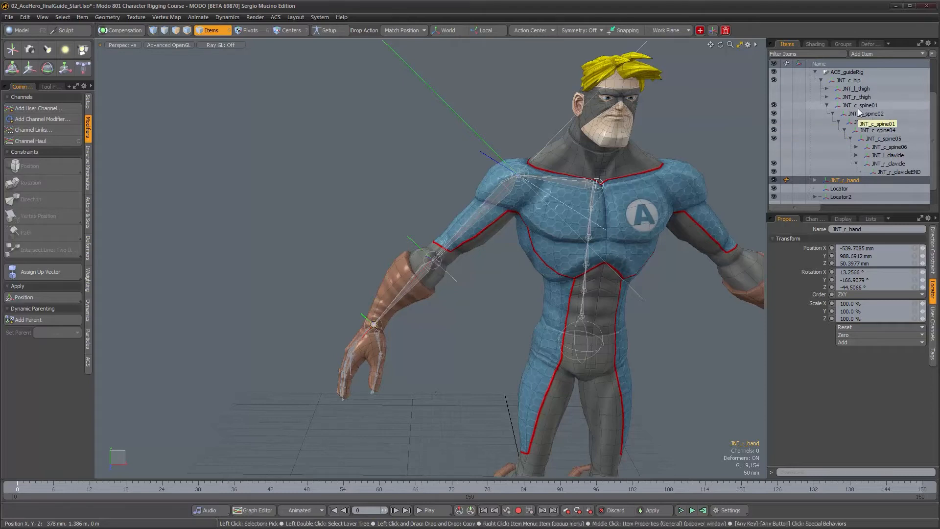
pyautogui.keyDown('alt'); pyautogui.moveTo(495, 208); pyautogui.dragTo(511, 214); pyautogui.keyUp('alt')
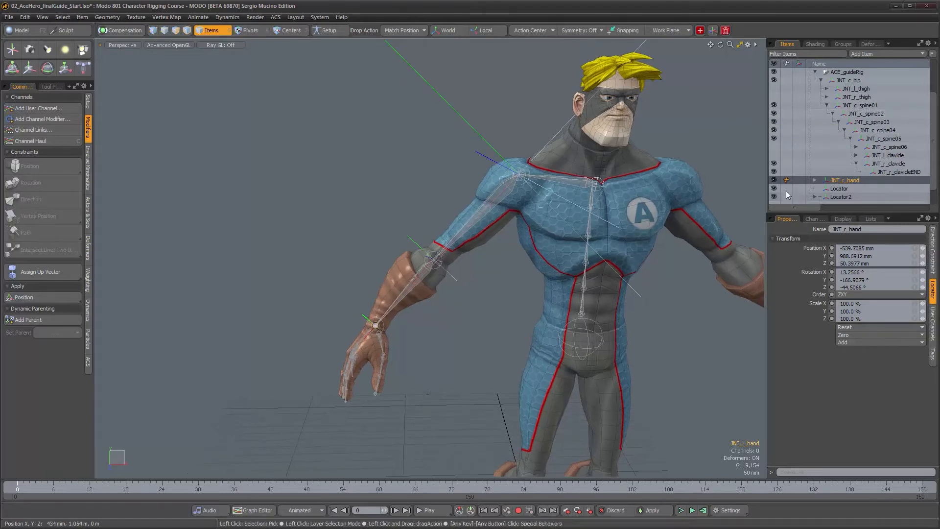
# Examine the right elbow close up, comparing the joint with the directions of the arm locators.
pyautogui.click(929, 44)
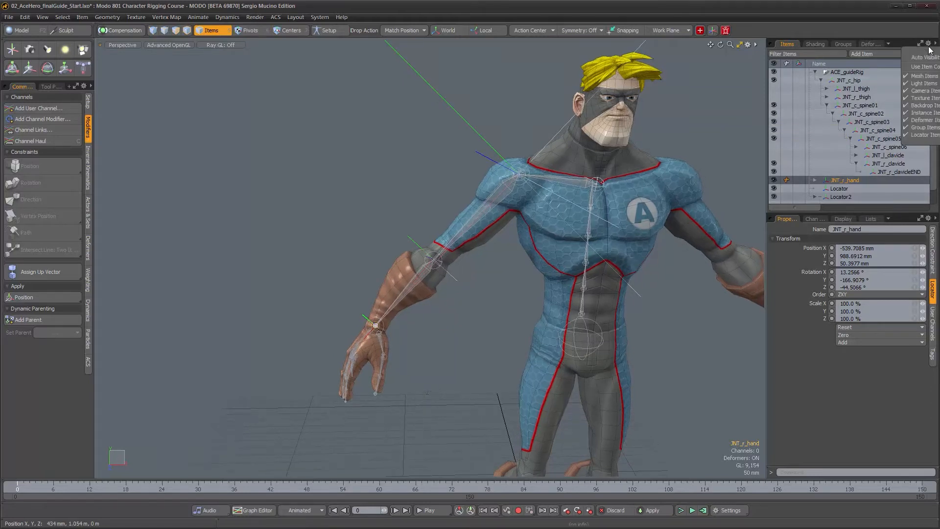
pyautogui.keyDown('alt'); pyautogui.moveTo(410, 203); pyautogui.dragTo(424, 233); pyautogui.keyUp('alt')
pyautogui.keyDown('alt'); pyautogui.moveTo(257, 154); pyautogui.dragTo(416, 271); pyautogui.keyUp('alt')
pyautogui.keyDown('alt'); pyautogui.moveTo(416, 272); pyautogui.dragTo(421, 242, button='right'); pyautogui.keyUp('alt')
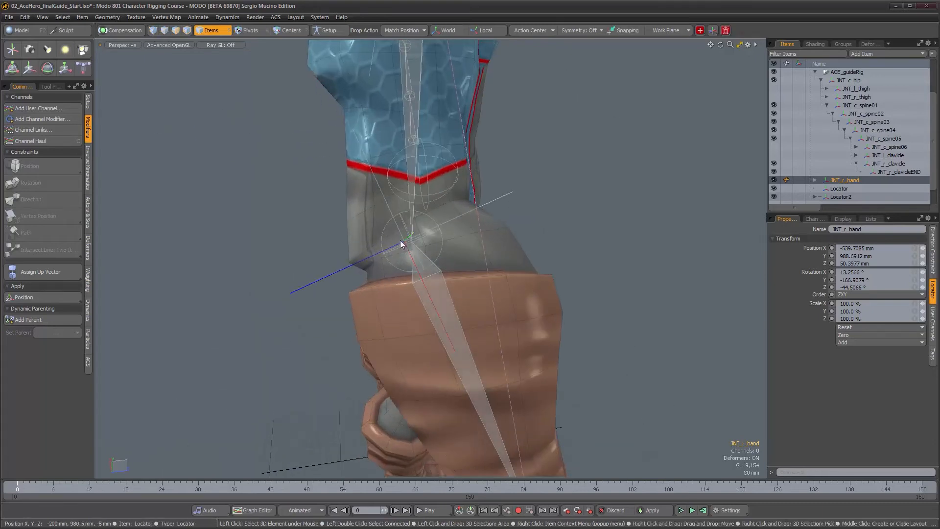
pyautogui.keyDown('alt'); pyautogui.moveTo(509, 313); pyautogui.dragTo(433, 270); pyautogui.keyUp('alt')
pyautogui.keyDown('alt'); pyautogui.moveTo(433, 270); pyautogui.dragTo(443, 255, button='right'); pyautogui.keyUp('alt')
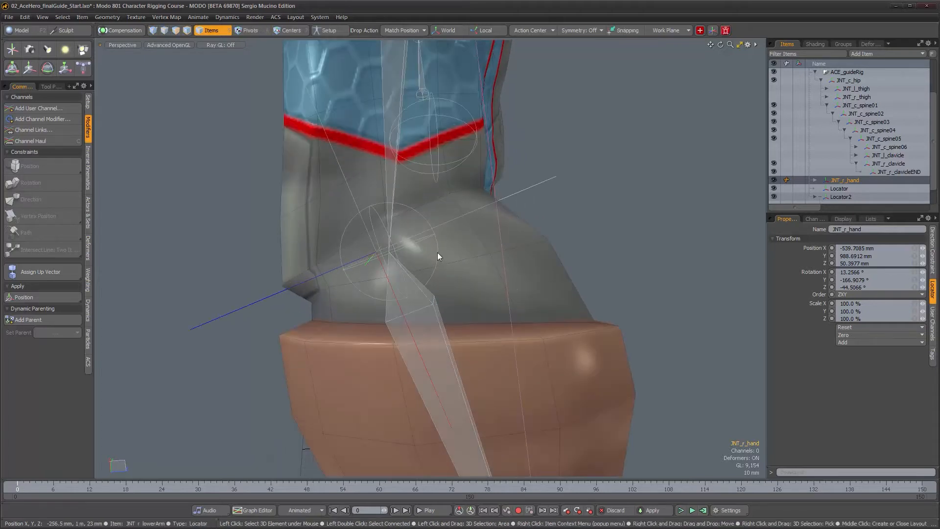
# Select the right lower arm joint and inspect its axes and bend relative to the upper arm and wrist from several angles.
pyautogui.click(437, 252)
pyautogui.keyDown('alt'); pyautogui.moveTo(447, 257); pyautogui.dragTo(438, 254); pyautogui.keyUp('alt')
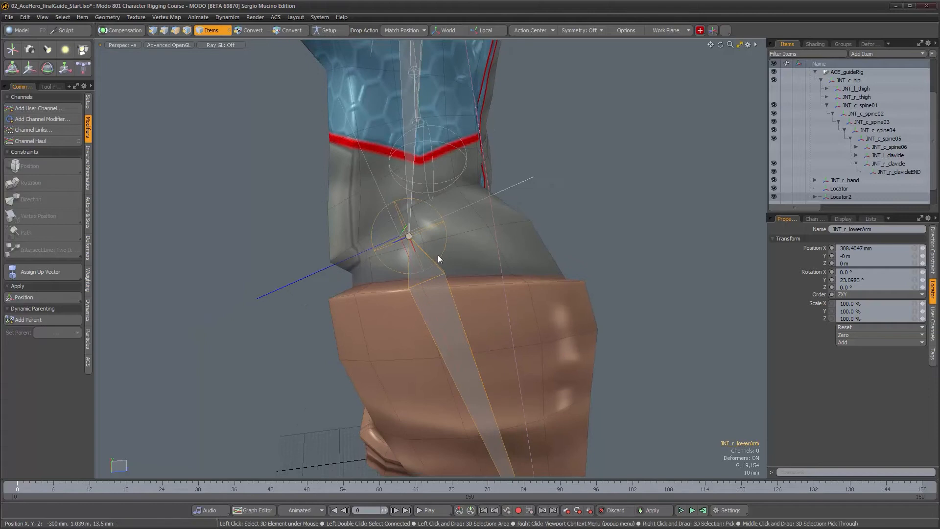
pyautogui.scroll(-2, 433, 236)
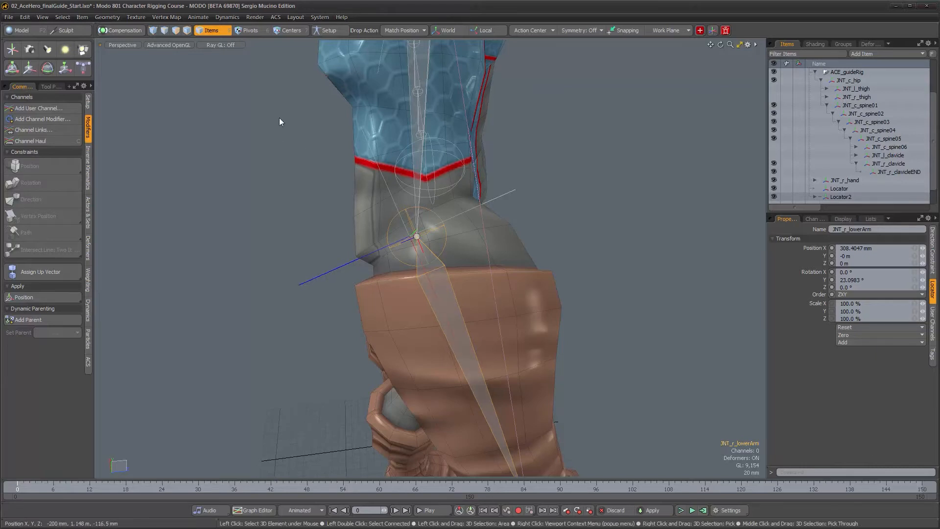
pyautogui.scroll(5, 412, 250)
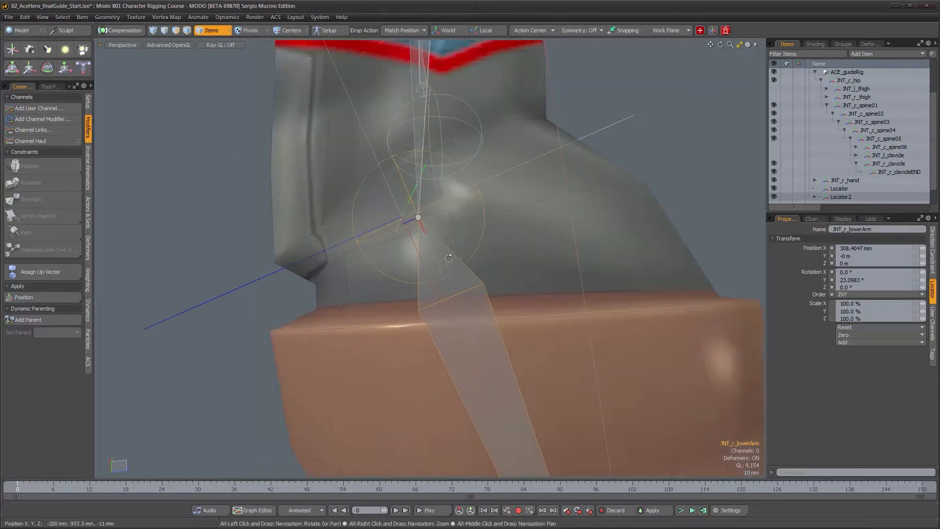
pyautogui.keyDown('alt'); pyautogui.moveTo(412, 250); pyautogui.dragTo(439, 236); pyautogui.keyUp('alt')
pyautogui.scroll(-4, 439, 235)
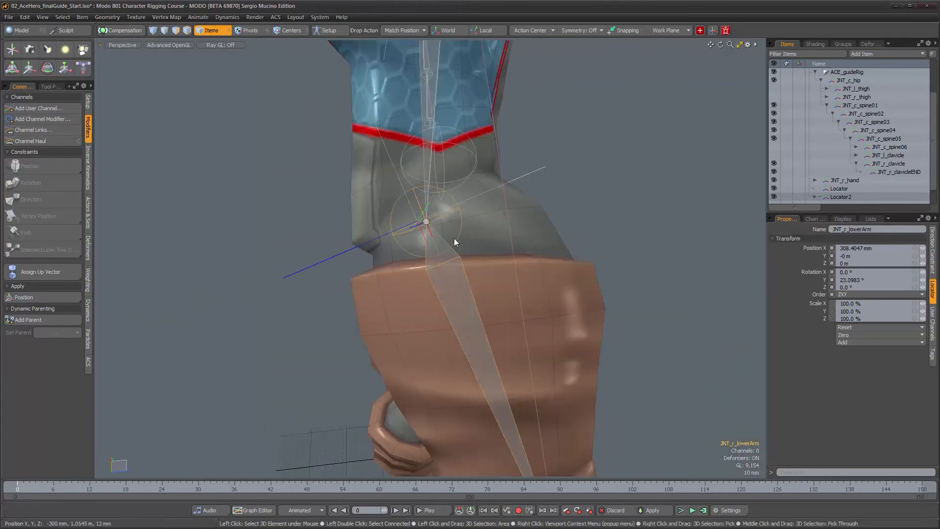
pyautogui.scroll(-5, 452, 236)
pyautogui.scroll(2, 445, 233)
pyautogui.keyDown('alt'); pyautogui.moveTo(427, 226); pyautogui.dragTo(412, 254, button='middle'); pyautogui.keyUp('alt')
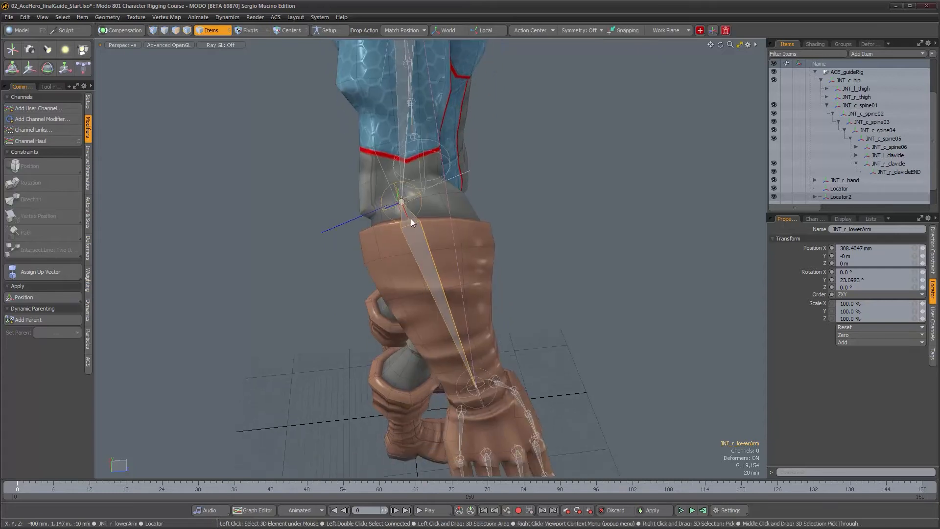
pyautogui.keyDown('alt'); pyautogui.moveTo(435, 325); pyautogui.dragTo(437, 338, button='middle'); pyautogui.keyUp('alt')
pyautogui.keyDown('alt'); pyautogui.moveTo(420, 278); pyautogui.dragTo(449, 280, button='right'); pyautogui.keyUp('alt')
pyautogui.keyDown('alt'); pyautogui.moveTo(414, 200); pyautogui.dragTo(418, 241, button='middle'); pyautogui.keyUp('alt')
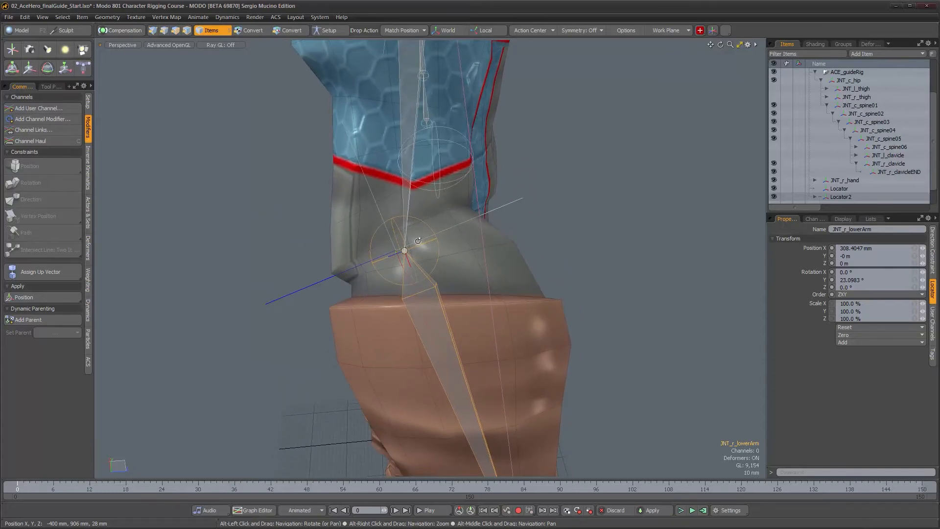
pyautogui.keyDown('alt'); pyautogui.moveTo(410, 254); pyautogui.dragTo(419, 274, button='right'); pyautogui.keyUp('alt')
pyautogui.moveTo(419, 275)
pyautogui.keyDown('alt'); pyautogui.mouseDown()
pyautogui.moveTo(346, 262)
pyautogui.moveTo(414, 270)
pyautogui.mouseUp(); pyautogui.keyUp('alt')
pyautogui.keyDown('alt'); pyautogui.moveTo(415, 271); pyautogui.dragTo(363, 259, button='right'); pyautogui.keyUp('alt')
pyautogui.keyDown('alt'); pyautogui.moveTo(364, 260); pyautogui.dragTo(367, 211, button='middle'); pyautogui.keyUp('alt')
pyautogui.keyDown('alt'); pyautogui.moveTo(368, 211); pyautogui.dragTo(392, 220); pyautogui.keyUp('alt')
# Try to reposition the right elbow joint at its elbow target with the Skeleton tool.
pyautogui.click(88, 103)
pyautogui.keyDown('alt'); pyautogui.moveTo(392, 220); pyautogui.dragTo(428, 217, button='right'); pyautogui.keyUp('alt')
pyautogui.keyDown('alt'); pyautogui.moveTo(428, 217); pyautogui.dragTo(434, 270); pyautogui.keyUp('alt')
pyautogui.click(46, 121)
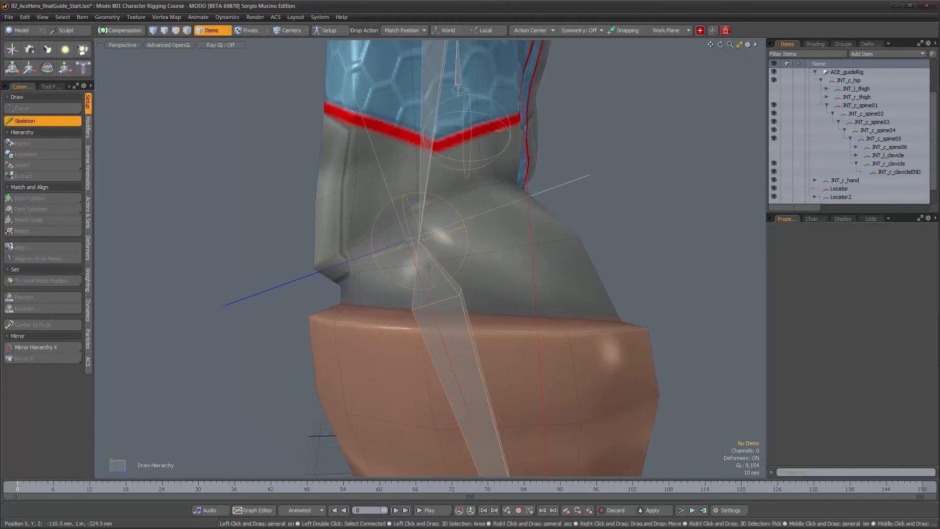
pyautogui.click(74, 122)
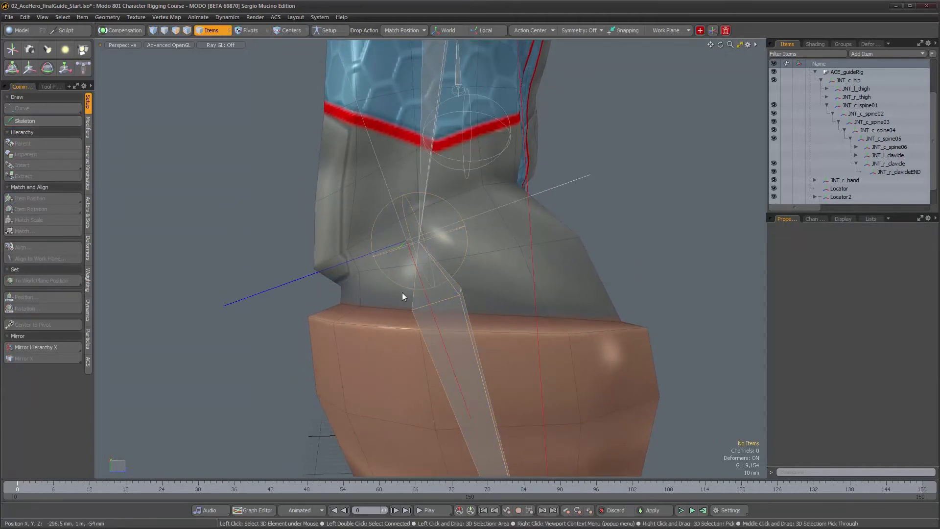
pyautogui.click(451, 291)
pyautogui.click(48, 121)
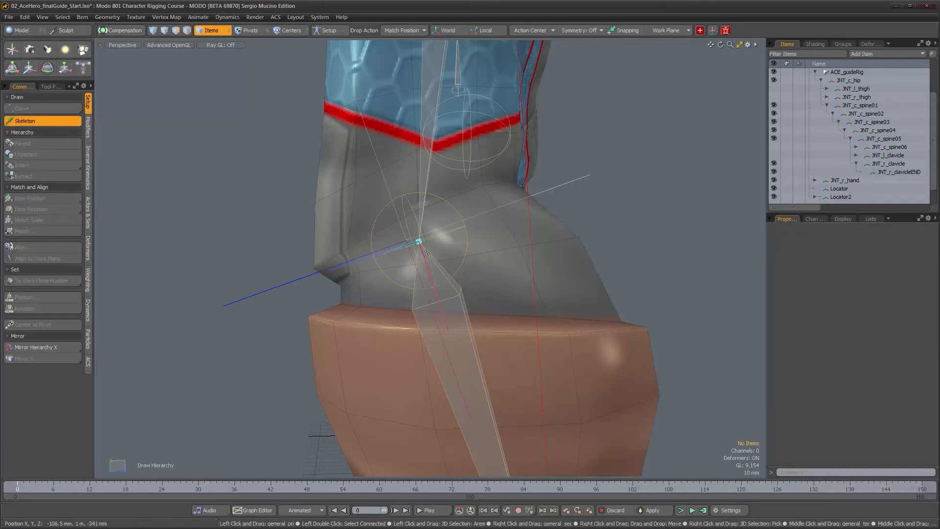
pyautogui.keyDown('alt'); pyautogui.moveTo(411, 236); pyautogui.dragTo(324, 187); pyautogui.keyUp('alt')
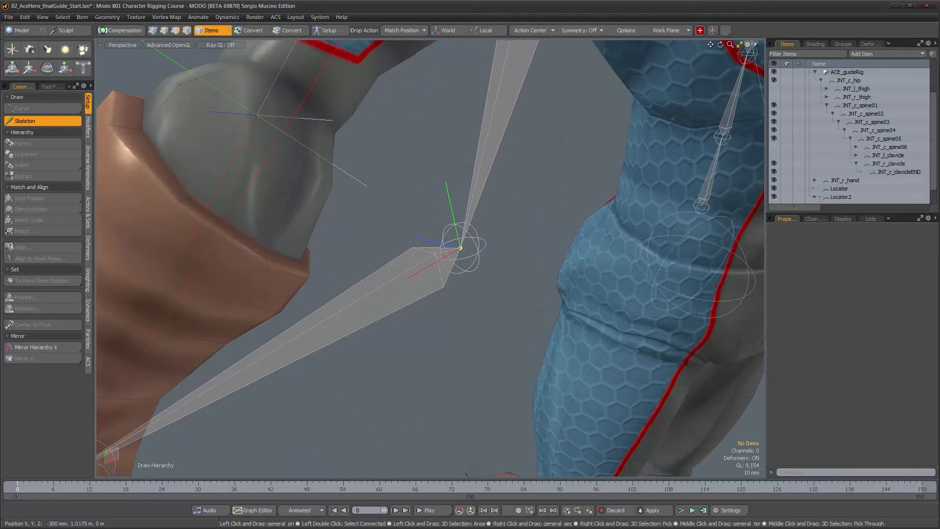
pyautogui.moveTo(461, 248); pyautogui.dragTo(259, 117)
pyautogui.keyDown('alt'); pyautogui.moveTo(314, 166); pyautogui.dragTo(478, 231); pyautogui.keyUp('alt')
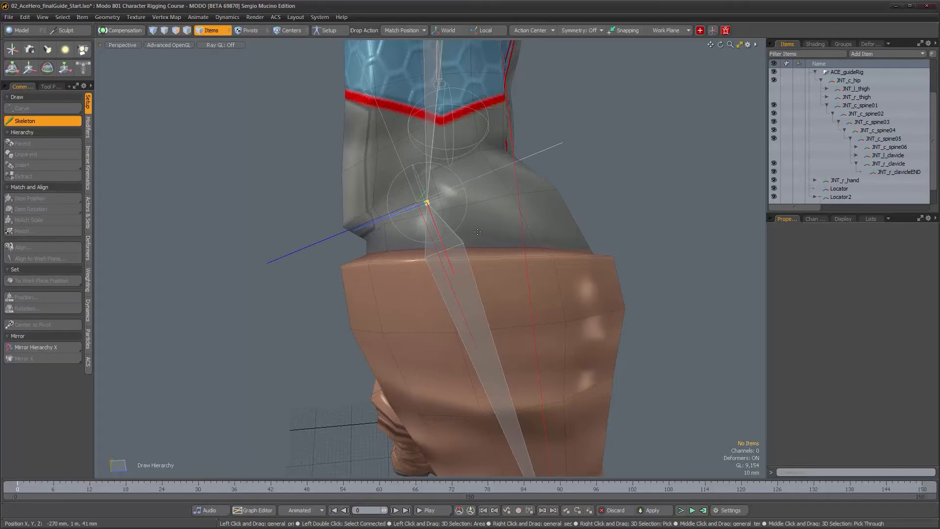
pyautogui.keyDown('alt'); pyautogui.moveTo(479, 231); pyautogui.dragTo(501, 248); pyautogui.keyUp('alt')
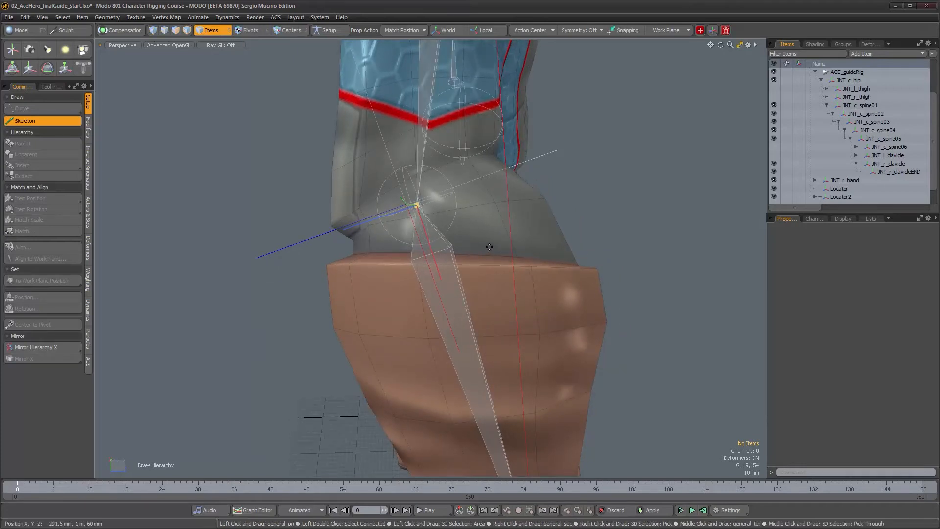
pyautogui.keyDown('alt'); pyautogui.moveTo(488, 247); pyautogui.dragTo(491, 248); pyautogui.keyUp('alt')
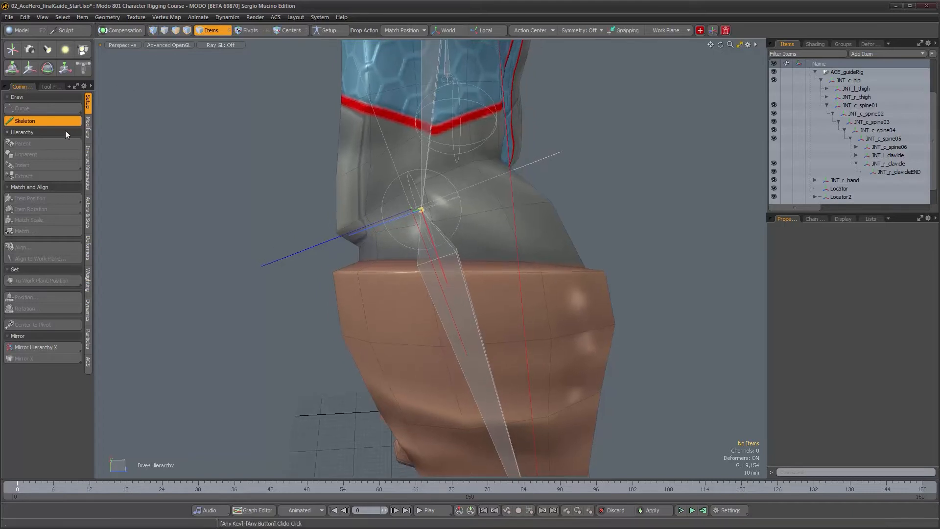
pyautogui.keyDown('alt'); pyautogui.moveTo(547, 224); pyautogui.dragTo(434, 234); pyautogui.keyUp('alt')
pyautogui.scroll(-3, 474, 248)
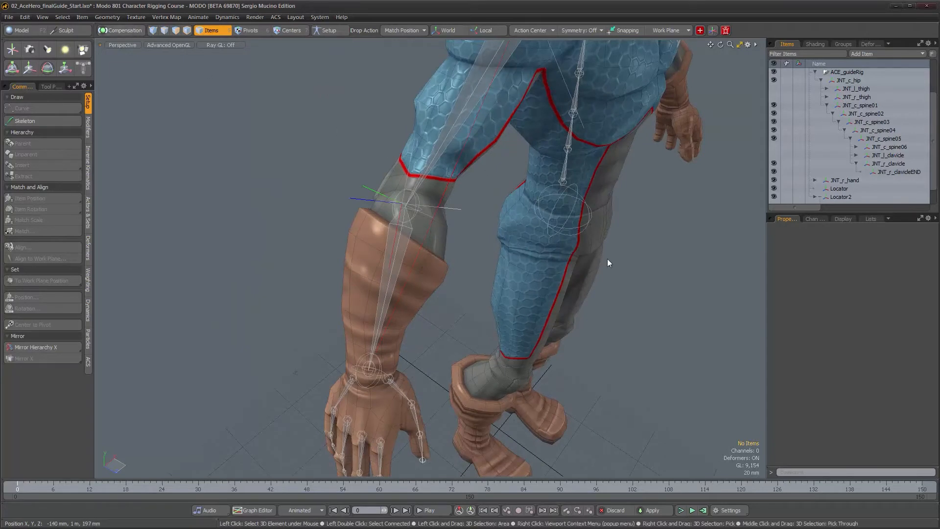
# Turn on Show Work Plane in the viewport's visibility options.
pyautogui.press('o')
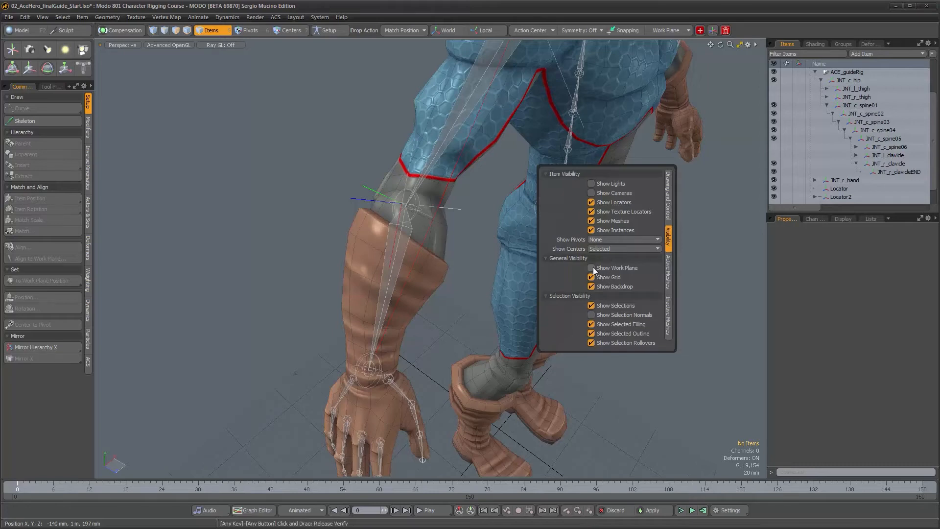
pyautogui.keyDown('alt'); pyautogui.moveTo(686, 330); pyautogui.dragTo(481, 184); pyautogui.keyUp('alt')
pyautogui.keyDown('alt'); pyautogui.moveTo(559, 221); pyautogui.dragTo(533, 229); pyautogui.keyUp('alt')
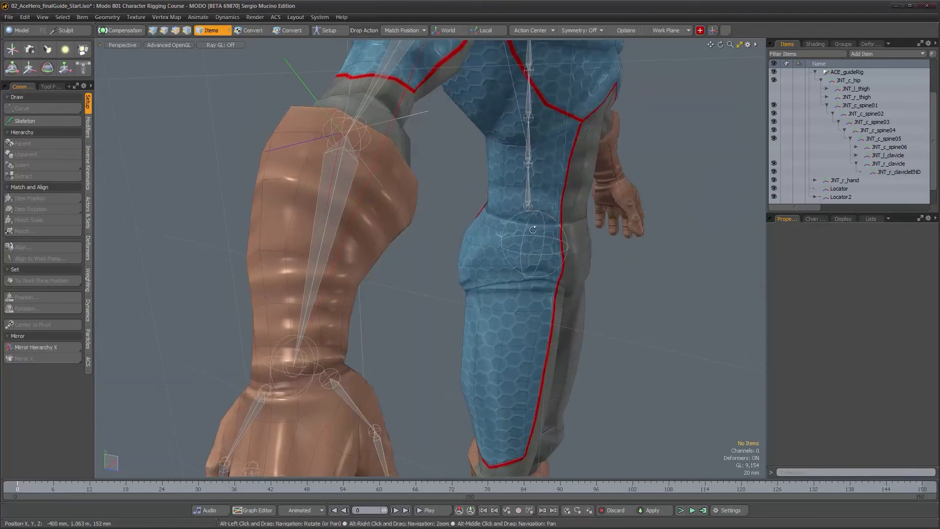
pyautogui.keyDown('alt'); pyautogui.moveTo(447, 208); pyautogui.dragTo(383, 295); pyautogui.keyUp('alt')
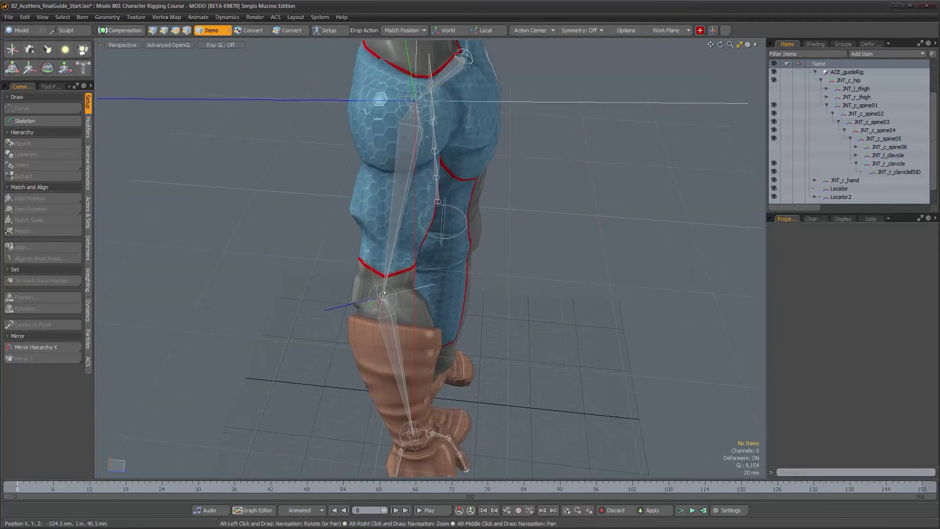
pyautogui.click(668, 30)
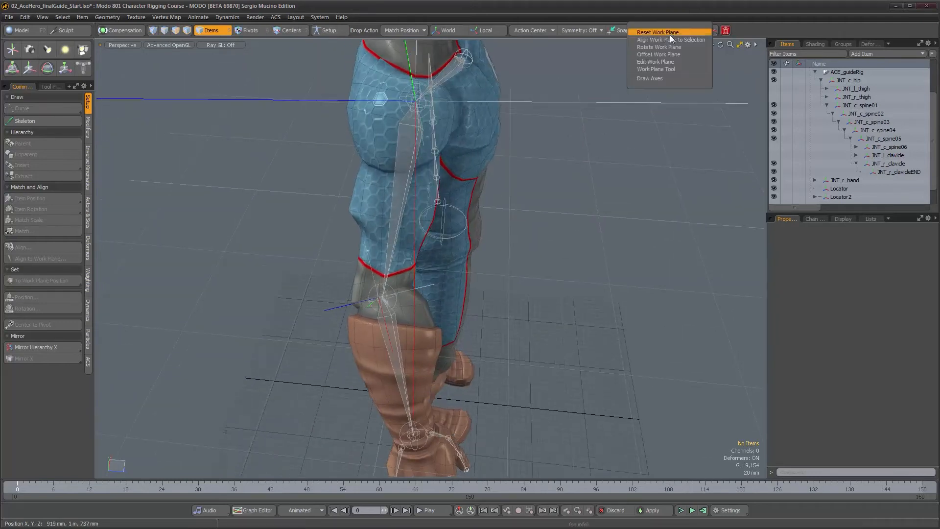
pyautogui.click(686, 180)
# Align the work plane to the right upper arm joint.
pyautogui.keyDown('alt'); pyautogui.moveTo(368, 339); pyautogui.dragTo(403, 312); pyautogui.keyUp('alt')
pyautogui.click(386, 323)
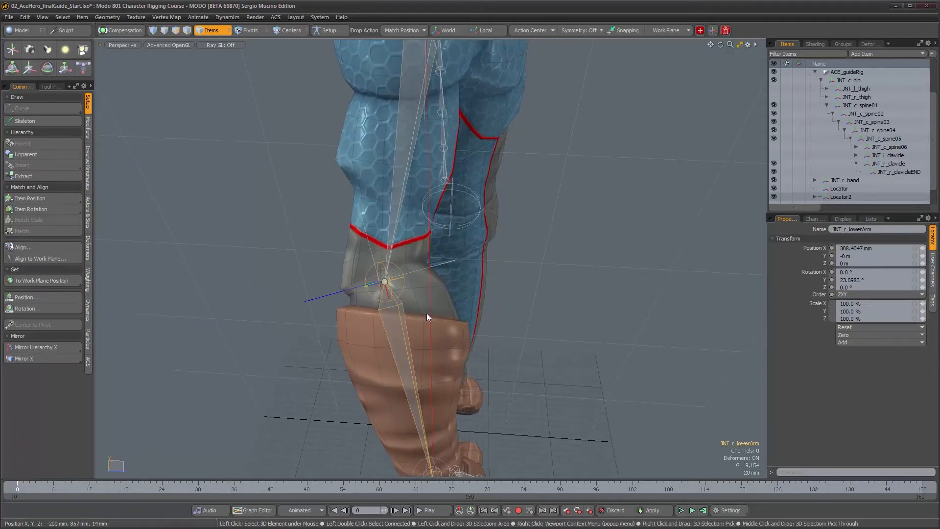
pyautogui.keyDown('alt'); pyautogui.moveTo(419, 286); pyautogui.dragTo(420, 254); pyautogui.keyUp('alt')
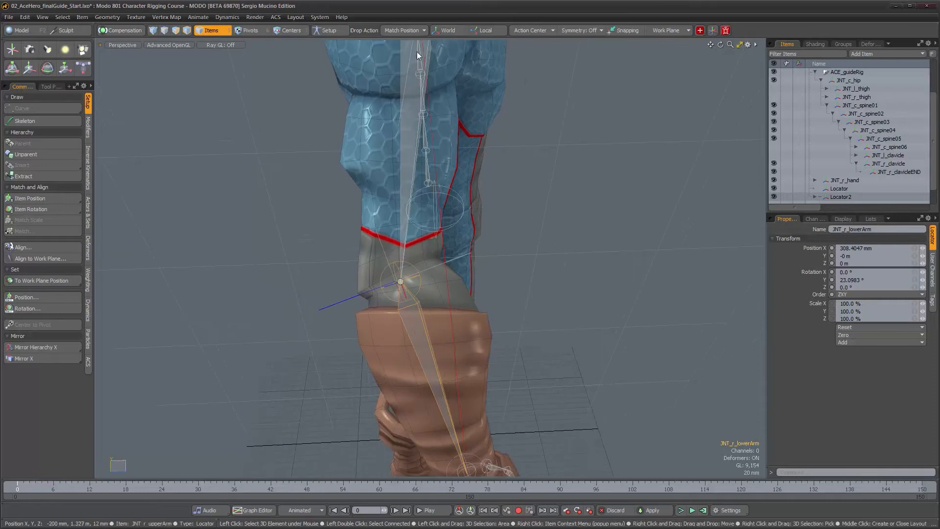
pyautogui.keyDown('alt'); pyautogui.moveTo(463, 388); pyautogui.dragTo(410, 406); pyautogui.keyUp('alt')
pyautogui.keyDown('alt'); pyautogui.moveTo(376, 335); pyautogui.dragTo(393, 282); pyautogui.keyUp('alt')
pyautogui.click(397, 266)
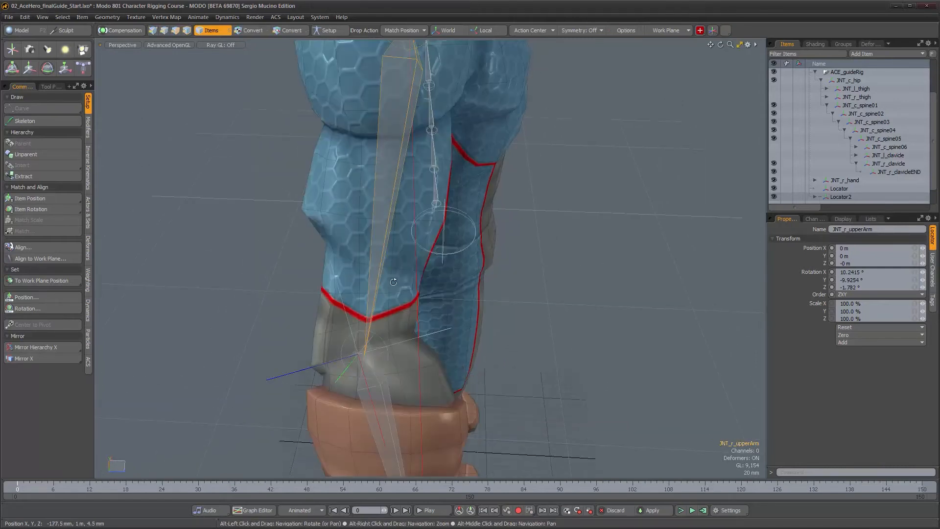
pyautogui.click(665, 32)
pyautogui.click(666, 40)
# Select the right lower arm joint and examine the elbow closely against the aligned work plane.
pyautogui.keyDown('alt'); pyautogui.moveTo(392, 215); pyautogui.dragTo(421, 254); pyautogui.keyUp('alt')
pyautogui.click(439, 263)
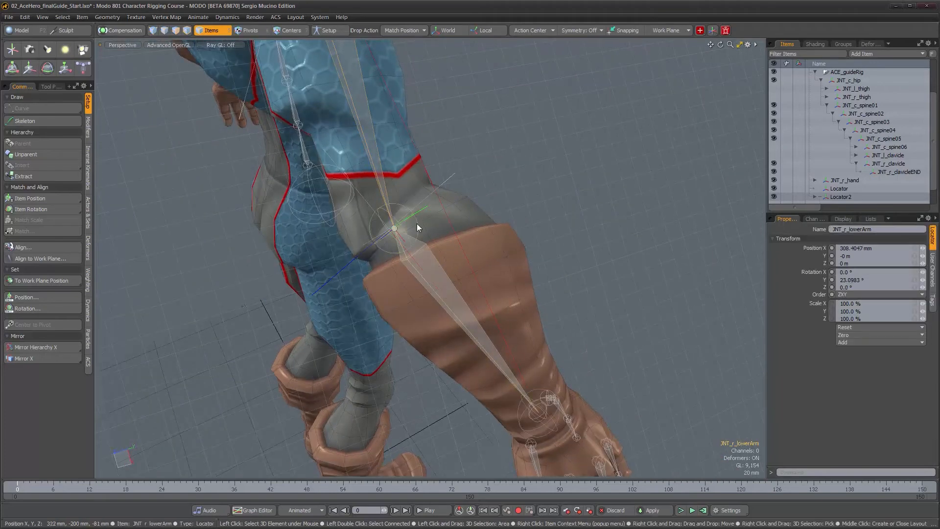
pyautogui.keyDown('alt'); pyautogui.moveTo(402, 218); pyautogui.dragTo(364, 226); pyautogui.keyUp('alt')
pyautogui.keyDown('alt'); pyautogui.moveTo(365, 226); pyautogui.dragTo(398, 232, button='right'); pyautogui.keyUp('alt')
pyautogui.keyDown('alt'); pyautogui.moveTo(337, 211); pyautogui.dragTo(338, 235, button='middle'); pyautogui.keyUp('alt')
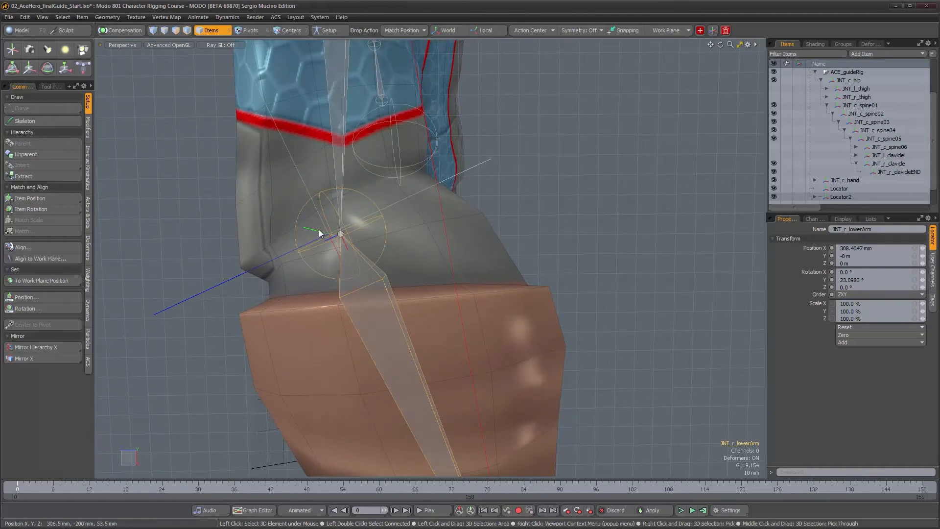
pyautogui.keyDown('alt'); pyautogui.moveTo(339, 239); pyautogui.dragTo(355, 237); pyautogui.keyUp('alt')
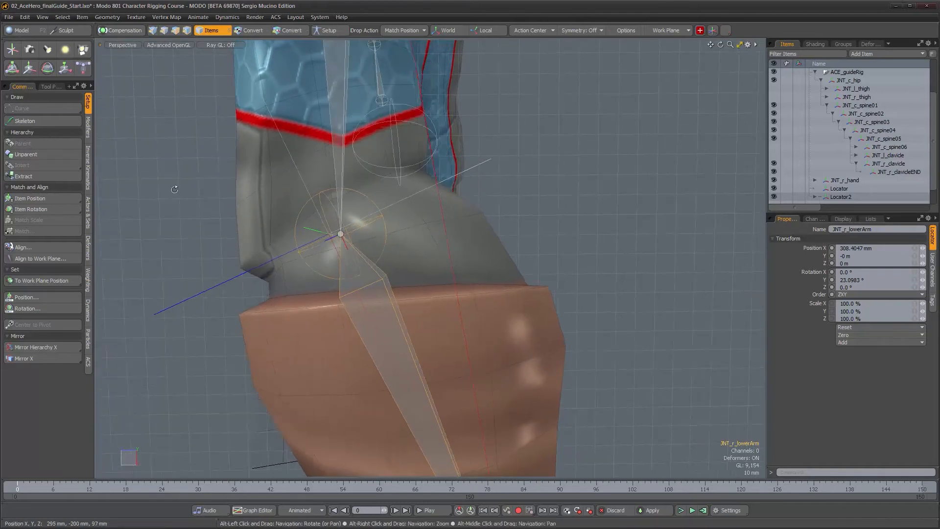
# Switch the viewport to the Top view and examine the right elbow joint closely against its target.
pyautogui.keyDown('alt'); pyautogui.moveTo(512, 208); pyautogui.dragTo(483, 204, button='right'); pyautogui.keyUp('alt')
pyautogui.keyDown('alt'); pyautogui.moveTo(468, 235); pyautogui.dragTo(412, 229); pyautogui.keyUp('alt')
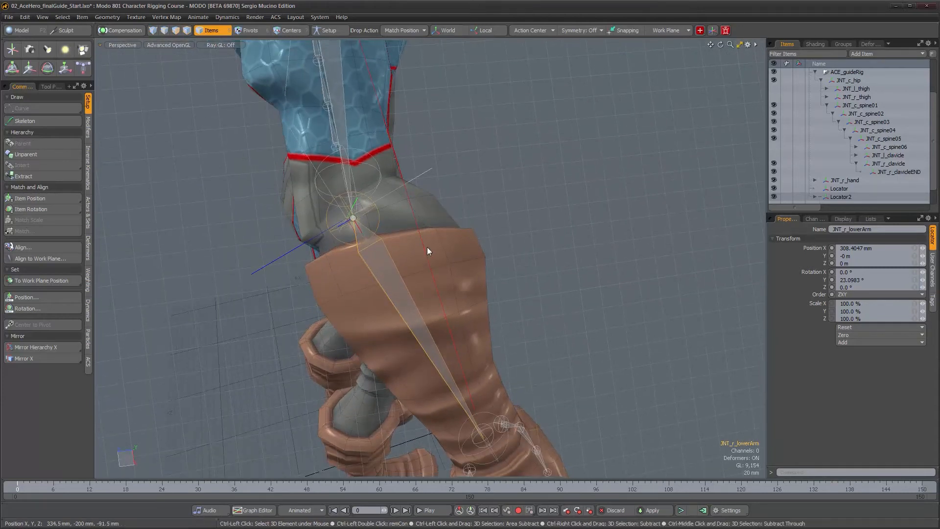
pyautogui.hotkey('ctrl', 'space')
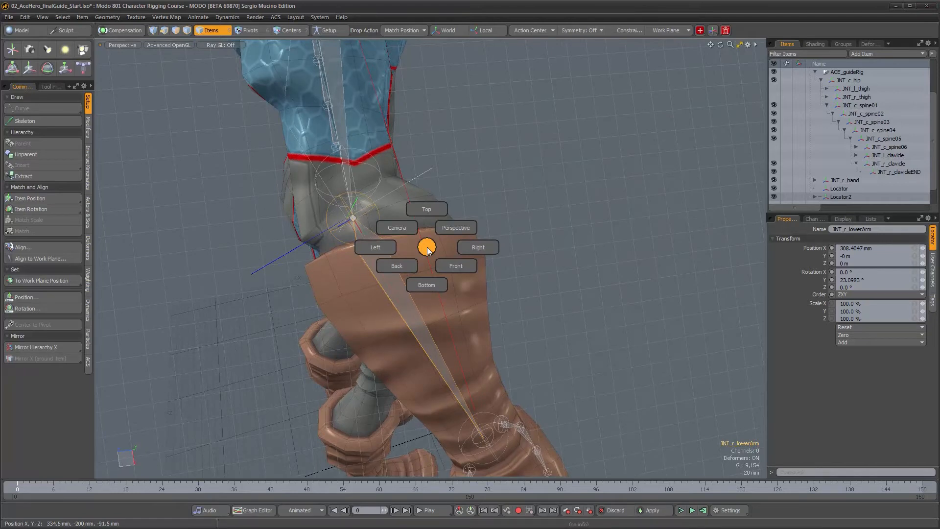
pyautogui.click(428, 214)
pyautogui.keyDown('alt'); pyautogui.moveTo(470, 296); pyautogui.dragTo(500, 160); pyautogui.keyUp('alt')
pyautogui.keyDown('alt'); pyautogui.moveTo(440, 192); pyautogui.dragTo(475, 204, button='right'); pyautogui.keyUp('alt')
pyautogui.keyDown('alt'); pyautogui.moveTo(390, 218); pyautogui.dragTo(409, 216); pyautogui.keyUp('alt')
pyautogui.keyDown('alt'); pyautogui.moveTo(409, 216); pyautogui.dragTo(457, 222, button='right'); pyautogui.keyUp('alt')
pyautogui.keyDown('alt'); pyautogui.moveTo(444, 220); pyautogui.dragTo(426, 164); pyautogui.keyUp('alt')
pyautogui.keyDown('alt'); pyautogui.moveTo(412, 191); pyautogui.dragTo(443, 199, button='right'); pyautogui.keyUp('alt')
pyautogui.keyDown('alt'); pyautogui.moveTo(425, 198); pyautogui.dragTo(424, 192); pyautogui.keyUp('alt')
pyautogui.keyDown('alt'); pyautogui.moveTo(425, 192); pyautogui.dragTo(438, 194, button='right'); pyautogui.keyUp('alt')
pyautogui.keyDown('alt'); pyautogui.moveTo(424, 190); pyautogui.dragTo(424, 191); pyautogui.keyUp('alt')
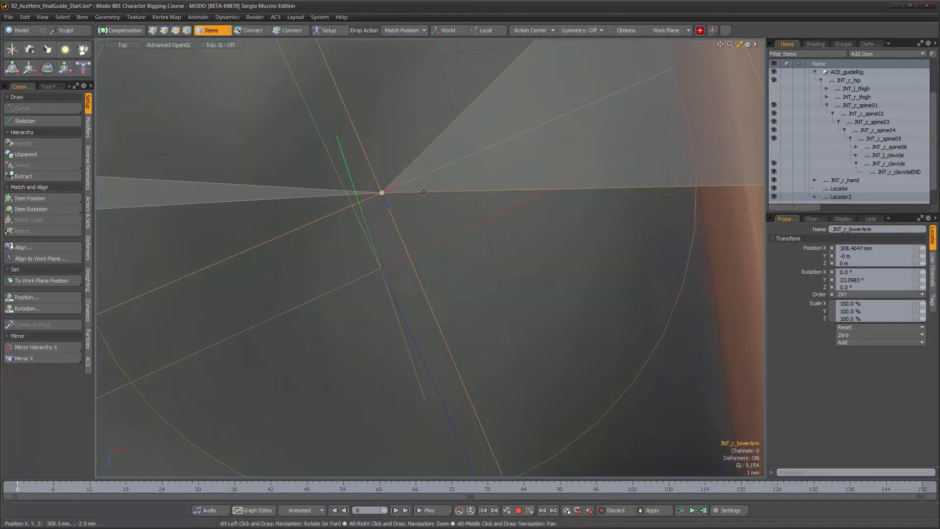
# Move the right elbow joint onto its elbow target in the Top view with the Skeleton tool.
pyautogui.click(17, 121)
pyautogui.keyDown('alt'); pyautogui.moveTo(361, 233); pyautogui.dragTo(400, 233, button='right'); pyautogui.keyUp('alt')
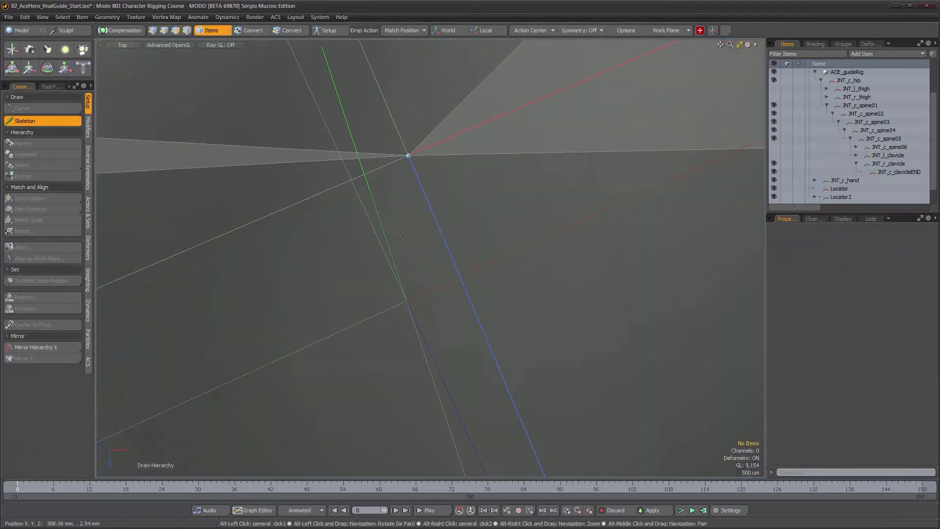
pyautogui.keyDown('alt'); pyautogui.moveTo(399, 229); pyautogui.dragTo(371, 192); pyautogui.keyUp('alt')
pyautogui.keyDown('alt'); pyautogui.moveTo(372, 190); pyautogui.dragTo(390, 191, button='right'); pyautogui.keyUp('alt')
pyautogui.keyDown('alt'); pyautogui.moveTo(385, 124); pyautogui.dragTo(387, 320); pyautogui.keyUp('alt')
pyautogui.keyDown('alt'); pyautogui.moveTo(382, 318); pyautogui.dragTo(594, 323, button='right'); pyautogui.keyUp('alt')
pyautogui.keyDown('alt'); pyautogui.moveTo(474, 289); pyautogui.dragTo(400, 259); pyautogui.keyUp('alt')
pyautogui.keyDown('alt'); pyautogui.moveTo(422, 275); pyautogui.dragTo(514, 277, button='right'); pyautogui.keyUp('alt')
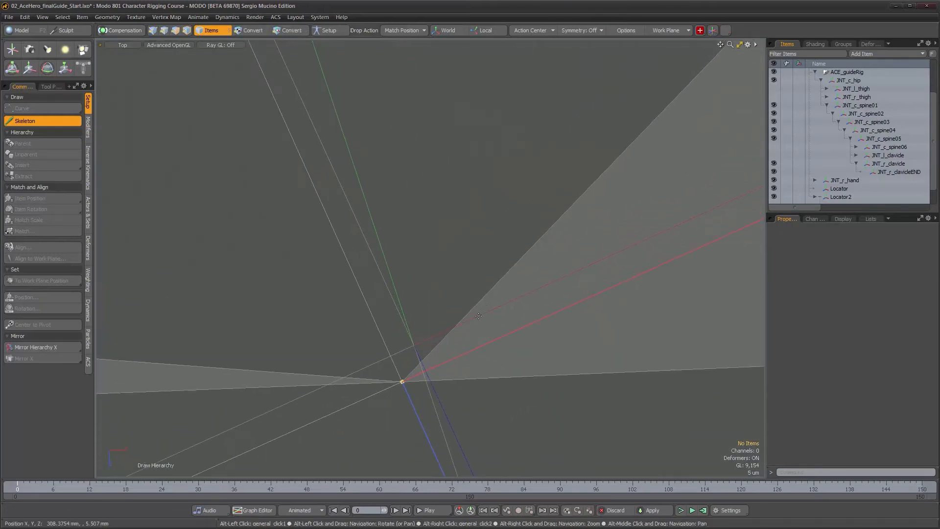
pyautogui.moveTo(402, 378); pyautogui.dragTo(414, 345)
pyautogui.keyDown('alt'); pyautogui.moveTo(427, 348); pyautogui.dragTo(470, 349, button='right'); pyautogui.keyUp('alt')
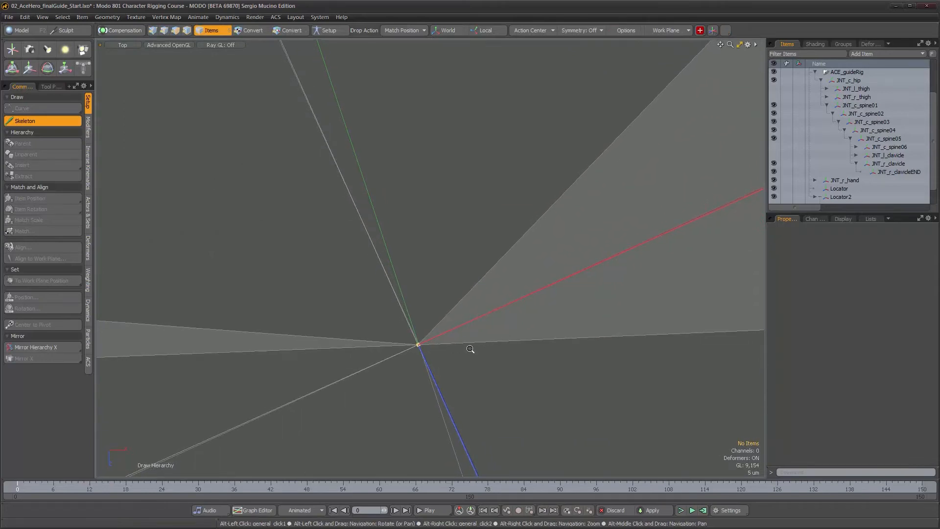
# Check the corrected elbow against the whole right arm from shoulder to wrist and leave the Skeleton tool.
pyautogui.keyDown('alt'); pyautogui.moveTo(502, 290); pyautogui.dragTo(286, 262, button='right'); pyautogui.keyUp('alt')
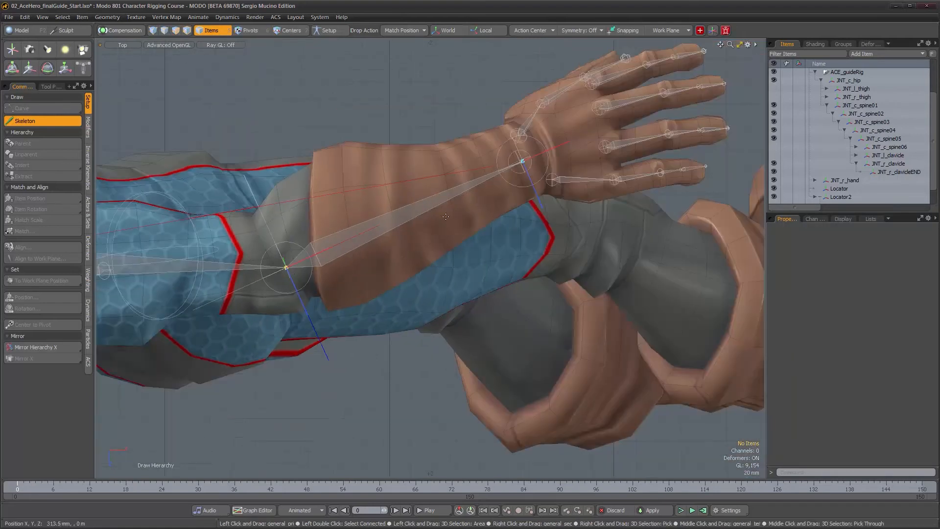
pyautogui.keyDown('alt'); pyautogui.moveTo(334, 278); pyautogui.dragTo(440, 291); pyautogui.keyUp('alt')
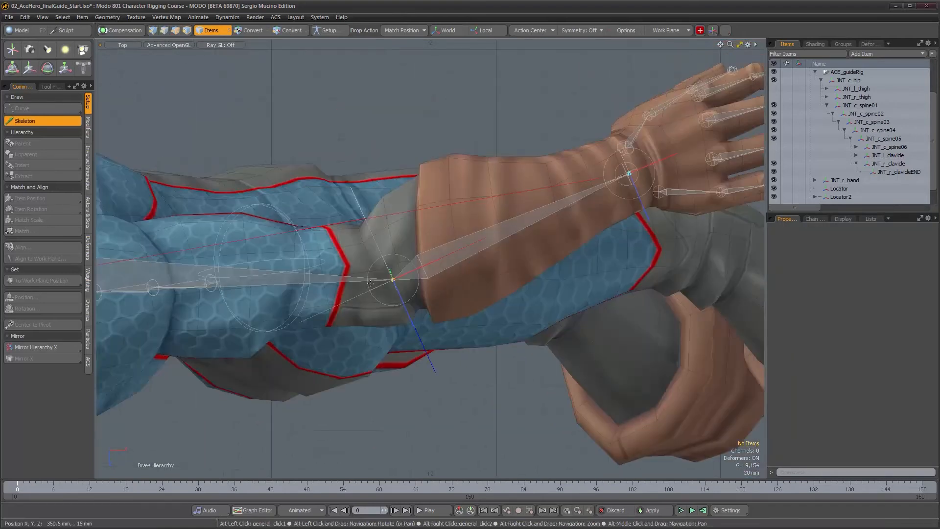
pyautogui.keyDown('alt'); pyautogui.moveTo(371, 283); pyautogui.dragTo(483, 280); pyautogui.keyUp('alt')
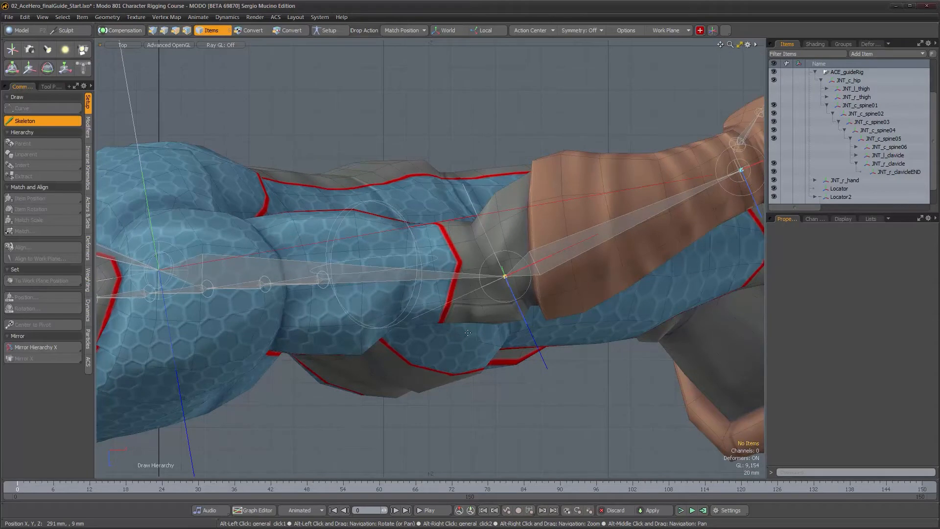
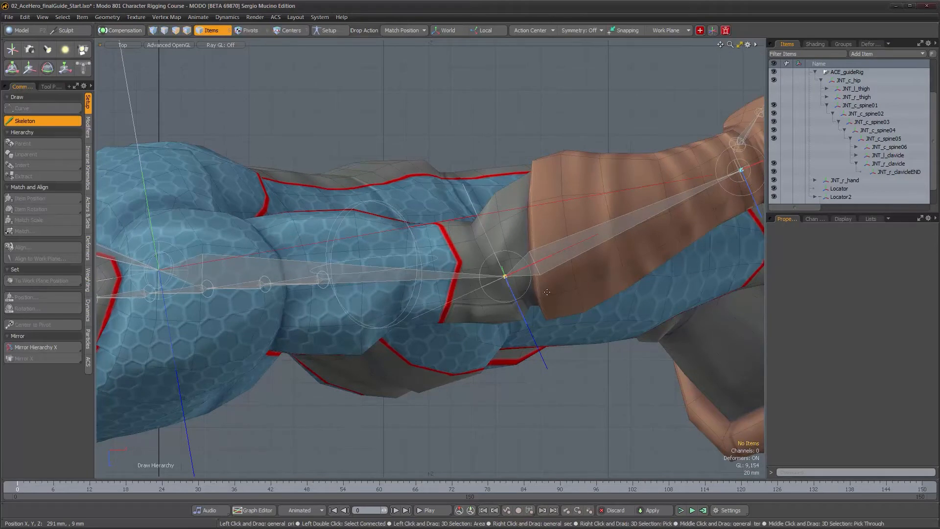
pyautogui.keyDown('alt'); pyautogui.moveTo(482, 278); pyautogui.dragTo(553, 280, button='right'); pyautogui.keyUp('alt')
pyautogui.keyDown('alt'); pyautogui.moveTo(538, 280); pyautogui.dragTo(442, 257); pyautogui.keyUp('alt')
pyautogui.keyDown('alt'); pyautogui.moveTo(426, 256); pyautogui.dragTo(475, 257, button='right'); pyautogui.keyUp('alt')
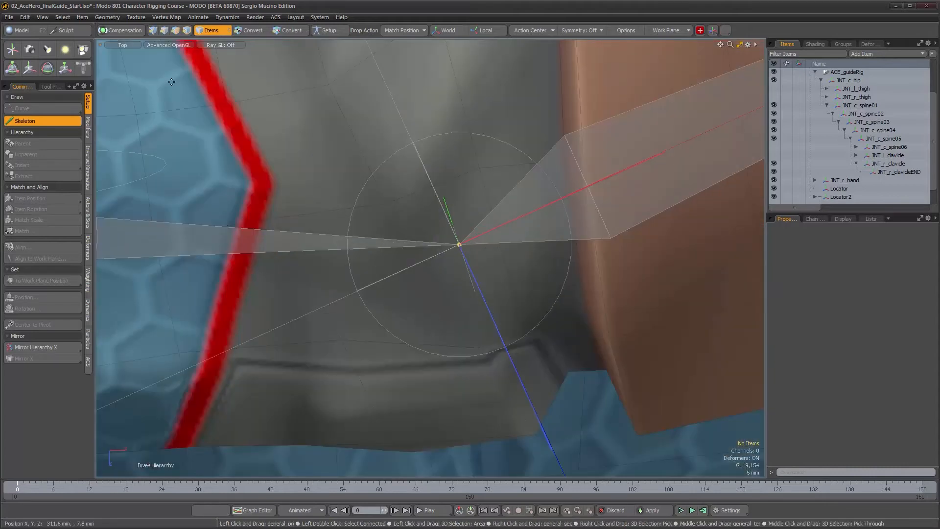
pyautogui.click(39, 120)
# Select the right lower arm bone near the wrist and align the work plane to it.
pyautogui.keyDown('alt'); pyautogui.moveTo(472, 260); pyautogui.dragTo(438, 265); pyautogui.keyUp('alt')
pyautogui.keyDown('alt'); pyautogui.moveTo(588, 180); pyautogui.dragTo(123, 343); pyautogui.keyUp('alt')
pyautogui.keyDown('alt'); pyautogui.moveTo(725, 157); pyautogui.dragTo(176, 361); pyautogui.keyUp('alt')
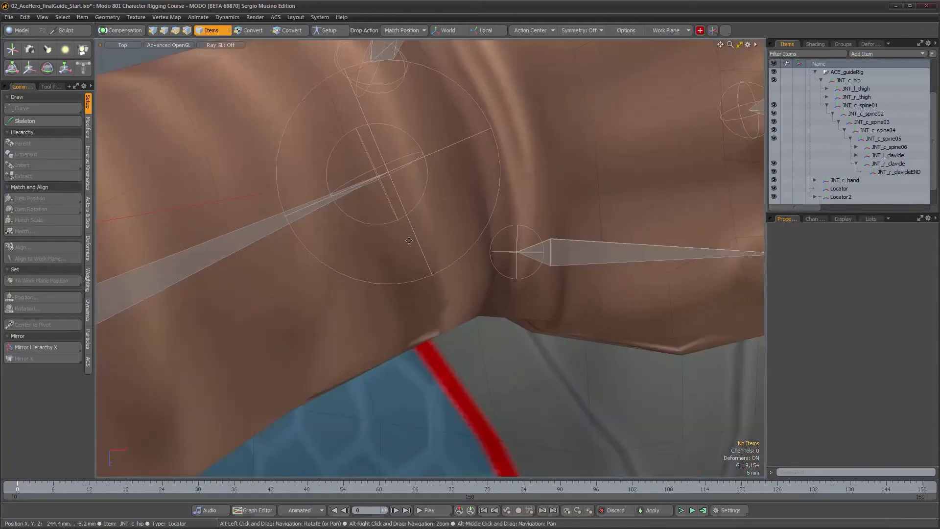
pyautogui.keyDown('alt'); pyautogui.moveTo(397, 193); pyautogui.dragTo(338, 254); pyautogui.keyUp('alt')
pyautogui.keyDown('alt'); pyautogui.moveTo(338, 254); pyautogui.dragTo(383, 247, button='right'); pyautogui.keyUp('alt')
pyautogui.keyDown('alt'); pyautogui.moveTo(372, 239); pyautogui.dragTo(519, 249); pyautogui.keyUp('alt')
pyautogui.keyDown('alt'); pyautogui.moveTo(518, 248); pyautogui.dragTo(476, 249, button='right'); pyautogui.keyUp('alt')
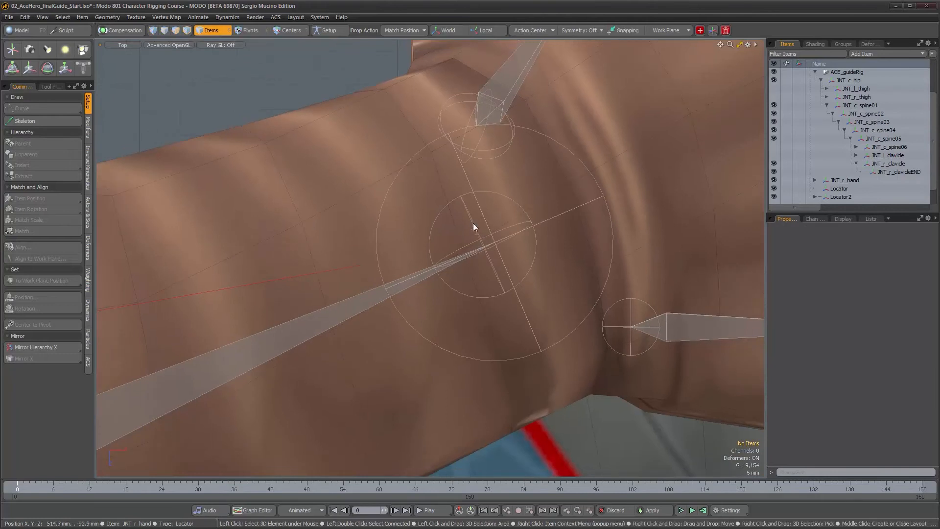
pyautogui.keyDown('alt'); pyautogui.moveTo(373, 237); pyautogui.dragTo(438, 283); pyautogui.keyUp('alt')
pyautogui.click(405, 229)
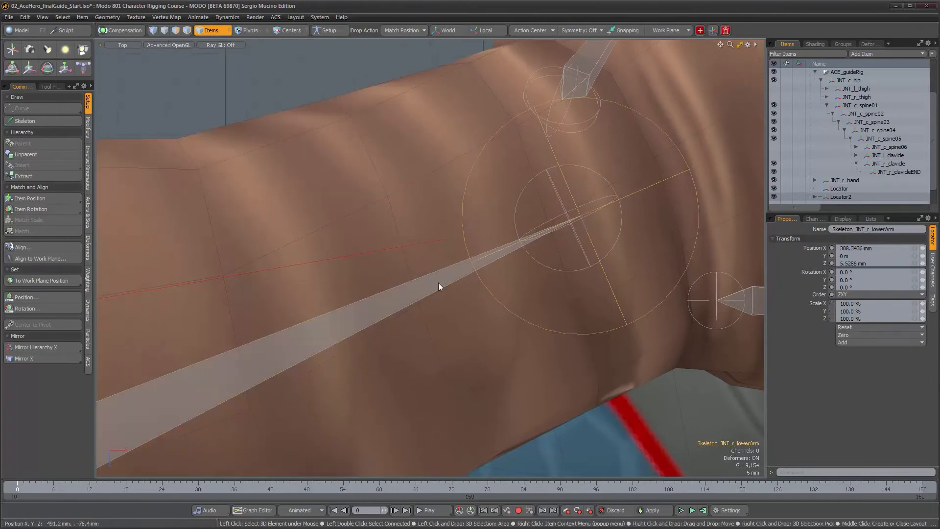
pyautogui.click(680, 29)
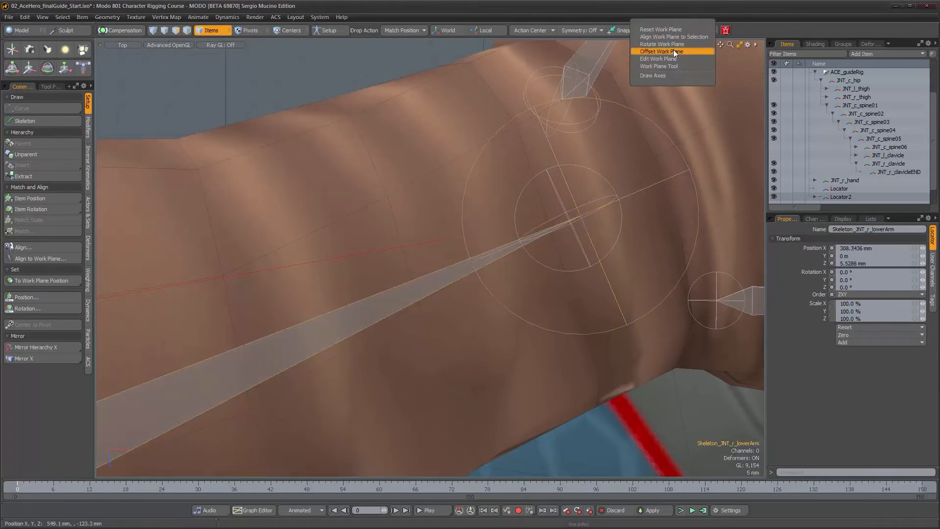
pyautogui.click(674, 39)
# Examine the wrist closely where the lower arm bone's end meets the right hand joint.
pyautogui.keyDown('alt'); pyautogui.moveTo(404, 258); pyautogui.dragTo(387, 260, button='right'); pyautogui.keyUp('alt')
pyautogui.keyDown('alt'); pyautogui.moveTo(388, 259); pyautogui.dragTo(619, 238, button='middle'); pyautogui.keyUp('alt')
pyautogui.keyDown('alt'); pyautogui.moveTo(426, 227); pyautogui.dragTo(537, 207, button='right'); pyautogui.keyUp('alt')
pyautogui.keyDown('alt'); pyautogui.moveTo(537, 207); pyautogui.dragTo(433, 212); pyautogui.keyUp('alt')
pyautogui.keyDown('alt'); pyautogui.moveTo(433, 212); pyautogui.dragTo(507, 210, button='right'); pyautogui.keyUp('alt')
pyautogui.keyDown('alt'); pyautogui.moveTo(374, 263); pyautogui.dragTo(429, 177); pyautogui.keyUp('alt')
pyautogui.keyDown('alt'); pyautogui.moveTo(429, 177); pyautogui.dragTo(440, 177, button='right'); pyautogui.keyUp('alt')
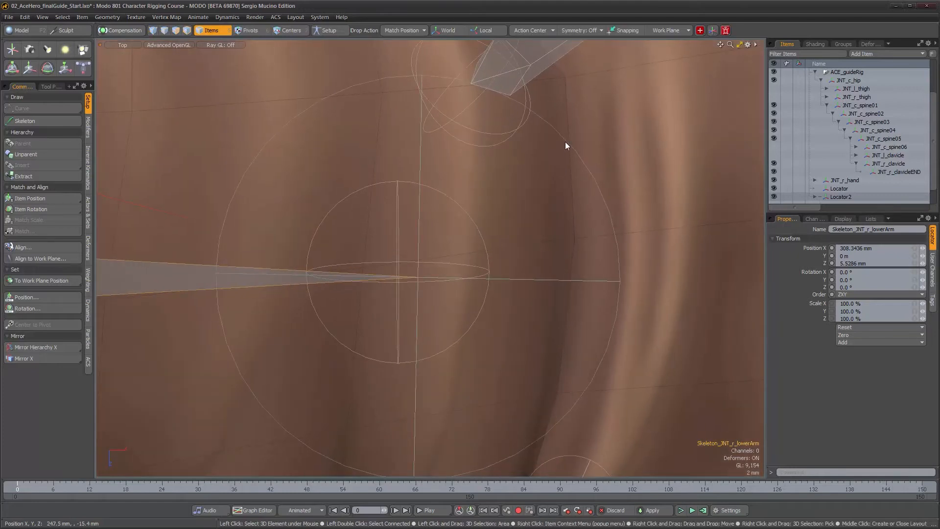
pyautogui.keyDown('ctrl'); pyautogui.keyDown('alt'); pyautogui.moveTo(408, 251); pyautogui.dragTo(492, 254); pyautogui.keyUp('alt'); pyautogui.keyUp('ctrl')
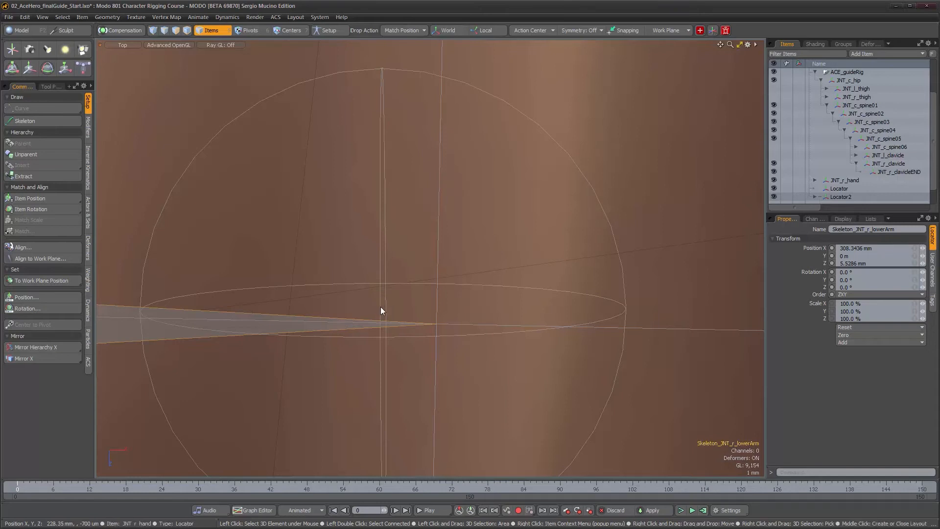
pyautogui.keyDown('alt'); pyautogui.moveTo(408, 305); pyautogui.dragTo(392, 292, button='right'); pyautogui.keyUp('alt')
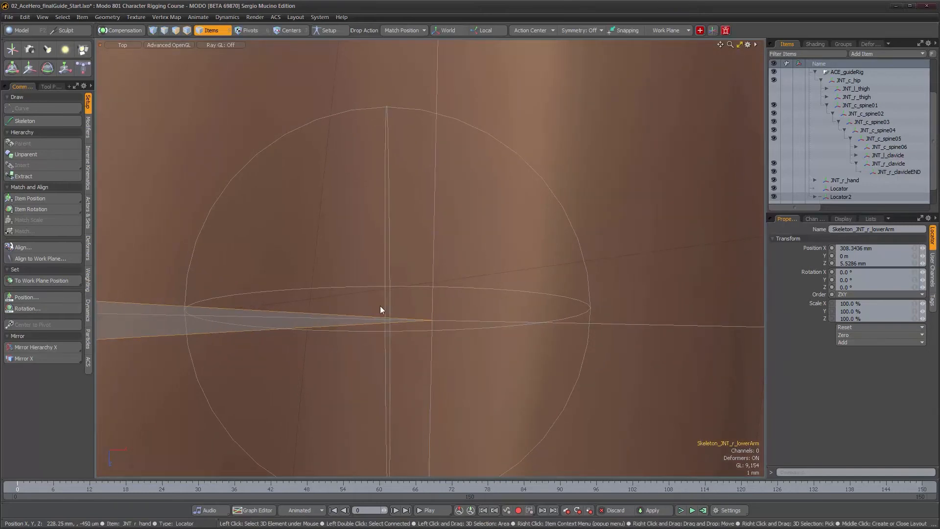
# Select the right hand joint and set its custom locator shape's style to Add.
pyautogui.click(385, 300)
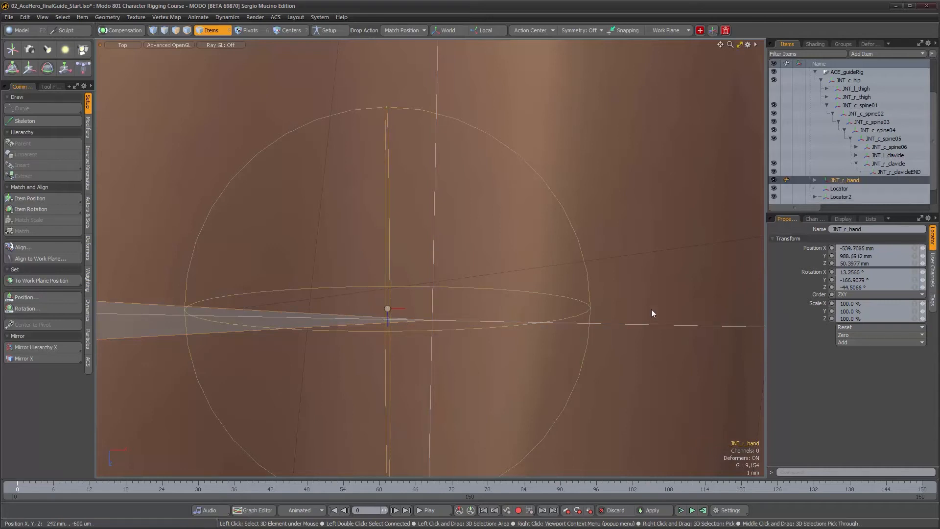
pyautogui.click(851, 221)
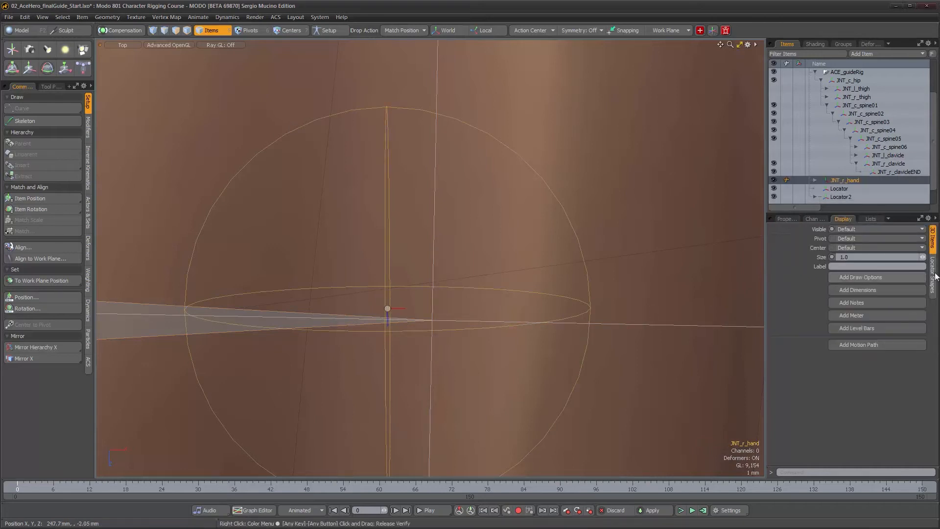
pyautogui.click(933, 273)
pyautogui.click(855, 262)
pyautogui.click(856, 254)
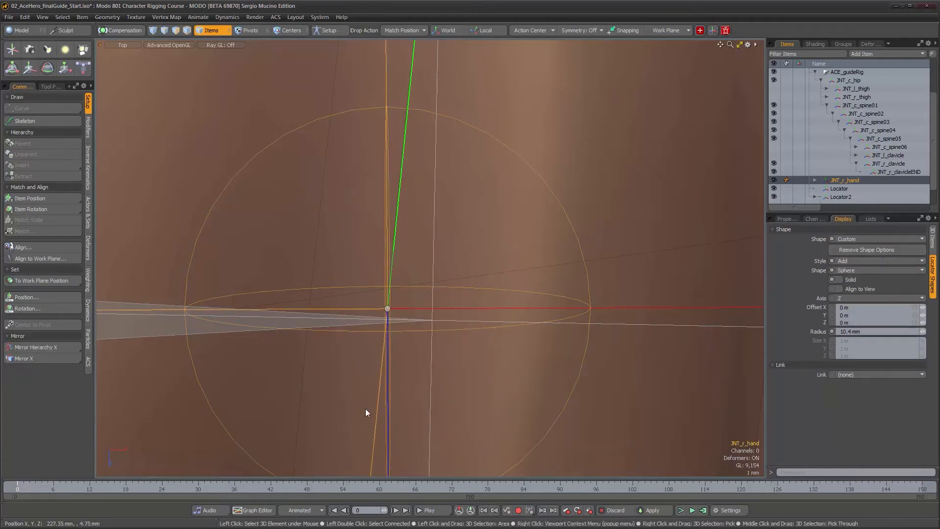
# Select the right wrist joint and compare its centre closely with the hand joint's axes.
pyautogui.keyDown('alt'); pyautogui.moveTo(589, 331); pyautogui.dragTo(516, 307); pyautogui.keyUp('alt')
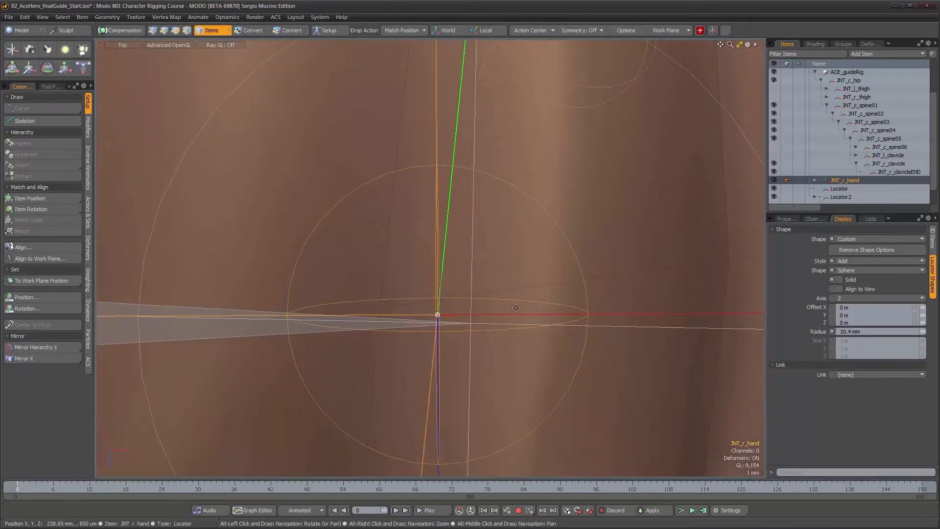
pyautogui.click(231, 94)
pyautogui.keyDown('ctrl'); pyautogui.keyDown('alt'); pyautogui.moveTo(385, 229); pyautogui.dragTo(472, 201); pyautogui.keyUp('alt'); pyautogui.keyUp('ctrl')
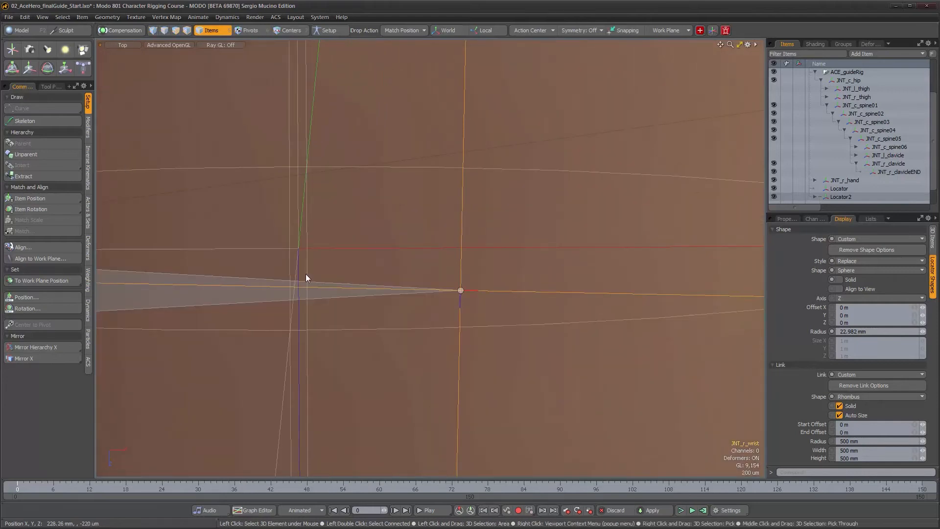
# Move the right wrist joint onto the origin of the wrist locator in the Top view with the Skeleton tool.
pyautogui.click(27, 121)
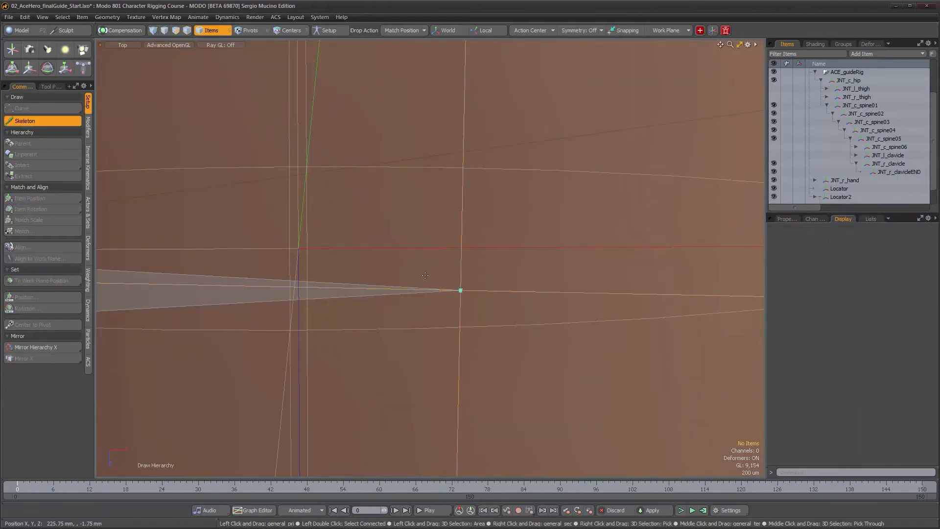
pyautogui.moveTo(462, 301); pyautogui.dragTo(301, 262)
pyautogui.keyDown('alt'); pyautogui.moveTo(286, 238); pyautogui.dragTo(461, 250, button='right'); pyautogui.keyUp('alt')
pyautogui.keyDown('alt'); pyautogui.moveTo(438, 356); pyautogui.dragTo(378, 273); pyautogui.keyUp('alt')
pyautogui.keyDown('alt'); pyautogui.moveTo(378, 273); pyautogui.dragTo(454, 278, button='right'); pyautogui.keyUp('alt')
pyautogui.keyDown('alt'); pyautogui.moveTo(297, 226); pyautogui.dragTo(386, 256); pyautogui.keyUp('alt')
pyautogui.keyDown('alt'); pyautogui.moveTo(344, 254); pyautogui.dragTo(412, 262, button='right'); pyautogui.keyUp('alt')
pyautogui.keyDown('alt'); pyautogui.moveTo(412, 263); pyautogui.dragTo(407, 243); pyautogui.keyUp('alt')
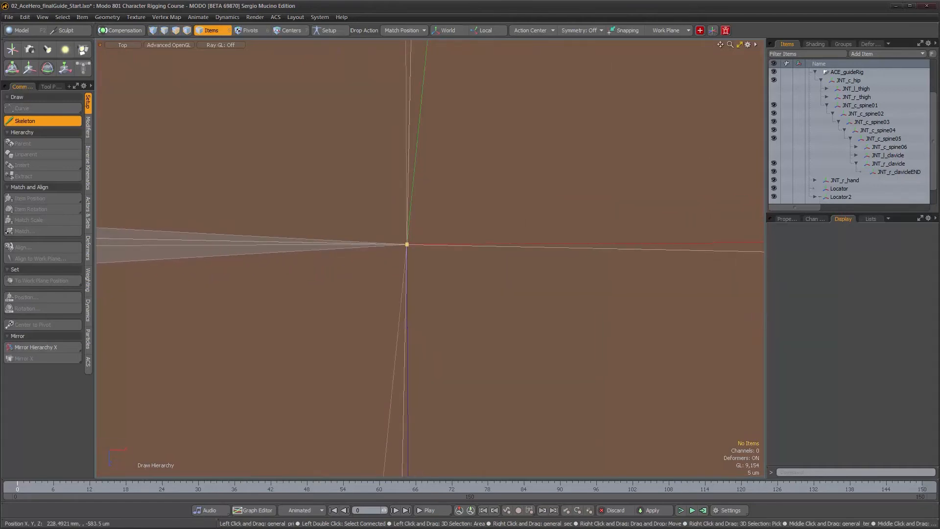
# Check the repositioned right wrist joint against the forearm and hand in the Top view, and leave the Skeleton tool.
pyautogui.keyDown('alt'); pyautogui.moveTo(431, 264); pyautogui.dragTo(336, 266, button='right'); pyautogui.keyUp('alt')
pyautogui.keyDown('alt'); pyautogui.moveTo(336, 266); pyautogui.dragTo(416, 264); pyautogui.keyUp('alt')
pyautogui.keyDown('alt'); pyautogui.moveTo(416, 264); pyautogui.dragTo(369, 265, button='right'); pyautogui.keyUp('alt')
pyautogui.keyDown('alt'); pyautogui.moveTo(318, 265); pyautogui.dragTo(480, 264); pyautogui.keyUp('alt')
pyautogui.keyDown('alt'); pyautogui.moveTo(480, 264); pyautogui.dragTo(172, 283, button='right'); pyautogui.keyUp('alt')
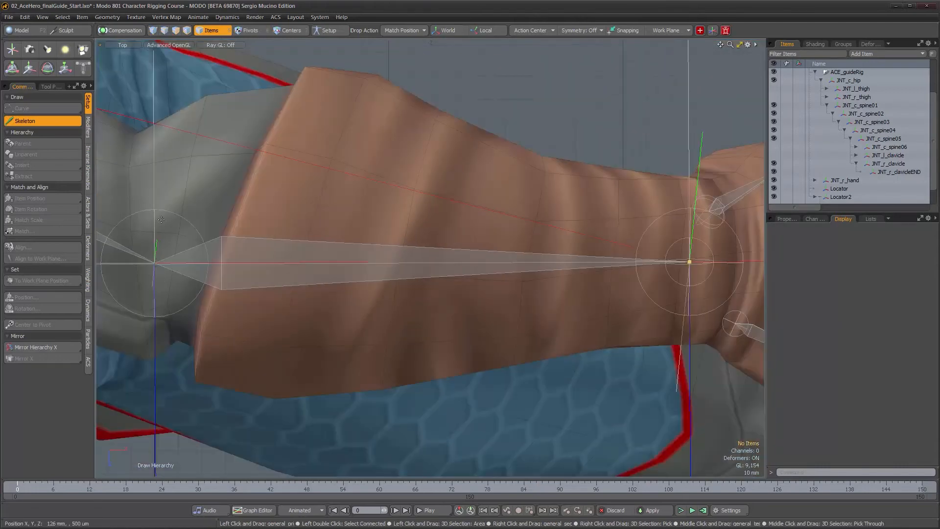
pyautogui.keyDown('alt'); pyautogui.moveTo(554, 264); pyautogui.dragTo(630, 262); pyautogui.keyUp('alt')
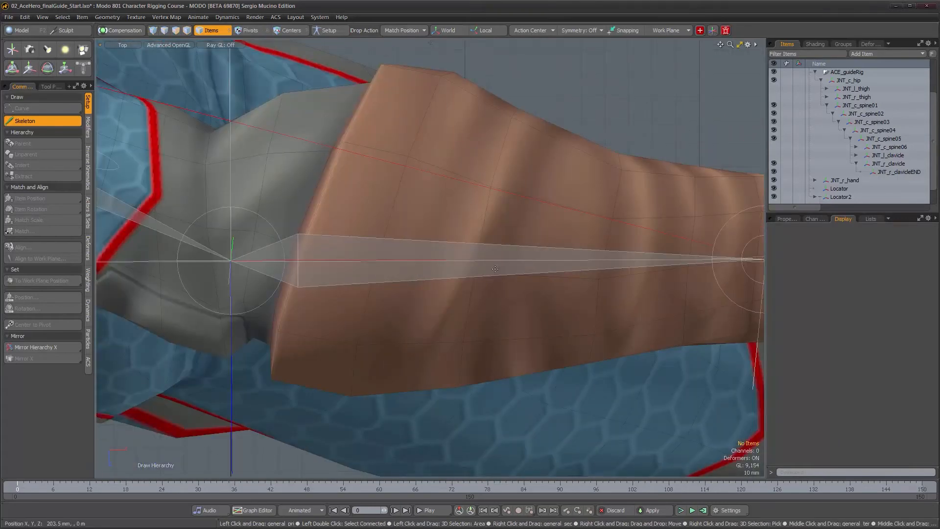
pyautogui.keyDown('alt'); pyautogui.moveTo(495, 269); pyautogui.dragTo(478, 271); pyautogui.keyUp('alt')
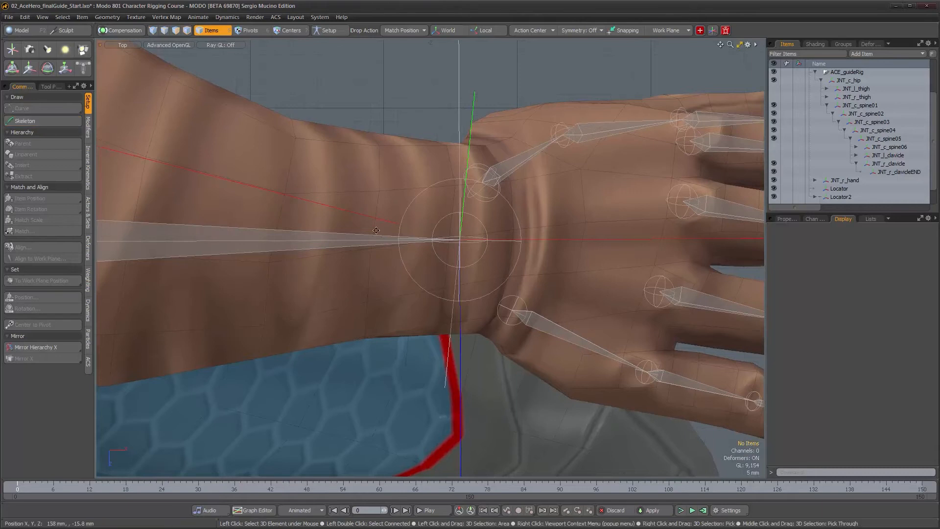
pyautogui.keyDown('alt'); pyautogui.moveTo(393, 231); pyautogui.dragTo(464, 262, button='right'); pyautogui.keyUp('alt')
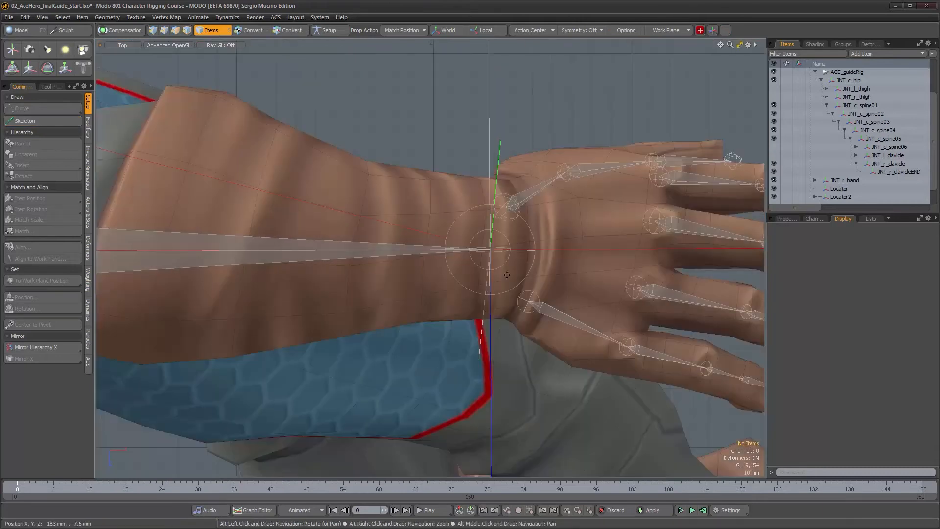
# Switch to the Perspective view and examine the forearm bone's alignment from the wrist up to the elbow.
pyautogui.hotkey('ctrl', 'space')
pyautogui.click(539, 253)
pyautogui.keyDown('alt'); pyautogui.moveTo(539, 252); pyautogui.dragTo(302, 238); pyautogui.keyUp('alt')
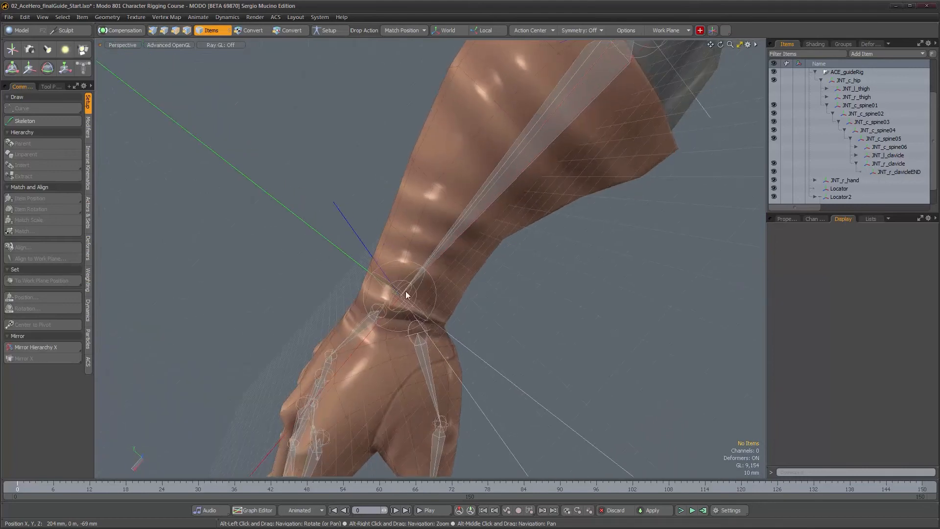
pyautogui.keyDown('alt'); pyautogui.moveTo(405, 295); pyautogui.dragTo(397, 257, button='middle'); pyautogui.keyUp('alt')
pyautogui.keyDown('alt'); pyautogui.moveTo(397, 257); pyautogui.dragTo(453, 262, button='right'); pyautogui.keyUp('alt')
pyautogui.keyDown('alt'); pyautogui.moveTo(453, 262); pyautogui.dragTo(422, 288); pyautogui.keyUp('alt')
pyautogui.keyDown('alt'); pyautogui.moveTo(494, 206); pyautogui.dragTo(460, 255, button='middle'); pyautogui.keyUp('alt')
pyautogui.keyDown('alt'); pyautogui.moveTo(460, 255); pyautogui.dragTo(416, 250, button='right'); pyautogui.keyUp('alt')
pyautogui.keyDown('alt'); pyautogui.moveTo(469, 206); pyautogui.dragTo(334, 297, button='middle'); pyautogui.keyUp('alt')
pyautogui.keyDown('alt'); pyautogui.moveTo(570, 226); pyautogui.dragTo(659, 272); pyautogui.keyUp('alt')
pyautogui.keyDown('alt'); pyautogui.moveTo(513, 227); pyautogui.dragTo(585, 232, button='right'); pyautogui.keyUp('alt')
pyautogui.keyDown('alt'); pyautogui.moveTo(528, 216); pyautogui.dragTo(460, 229); pyautogui.keyUp('alt')
pyautogui.keyDown('alt'); pyautogui.moveTo(460, 229); pyautogui.dragTo(441, 235, button='right'); pyautogui.keyUp('alt')
pyautogui.keyDown('alt'); pyautogui.moveTo(440, 235); pyautogui.dragTo(439, 215); pyautogui.keyUp('alt')
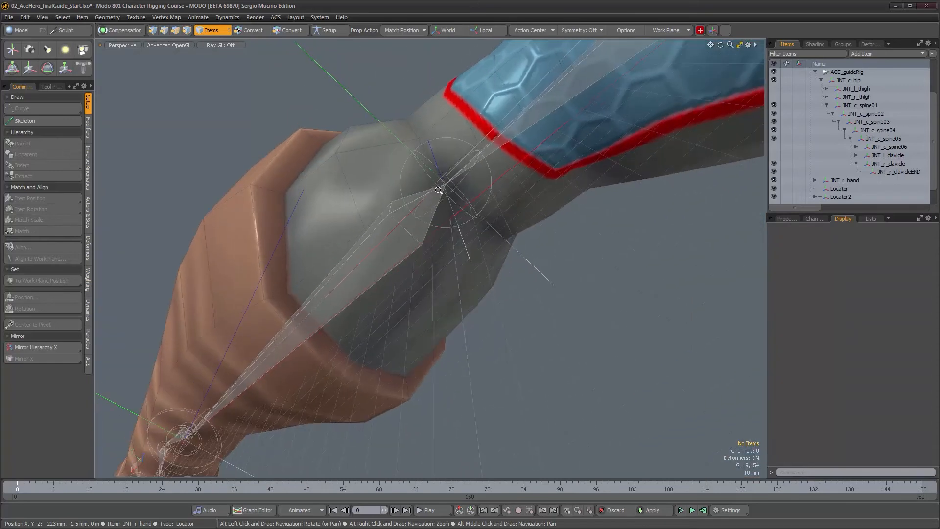
# Select the right lower-arm joint and review its transform properties and its Rotation Zero and Rotation channels.
pyautogui.keyDown('alt'); pyautogui.moveTo(438, 190); pyautogui.dragTo(441, 204, button='right'); pyautogui.keyUp('alt')
pyautogui.click(438, 203)
pyautogui.keyDown('alt'); pyautogui.moveTo(438, 204); pyautogui.dragTo(420, 208); pyautogui.keyUp('alt')
pyautogui.keyDown('alt'); pyautogui.moveTo(420, 208); pyautogui.dragTo(377, 210, button='right'); pyautogui.keyUp('alt')
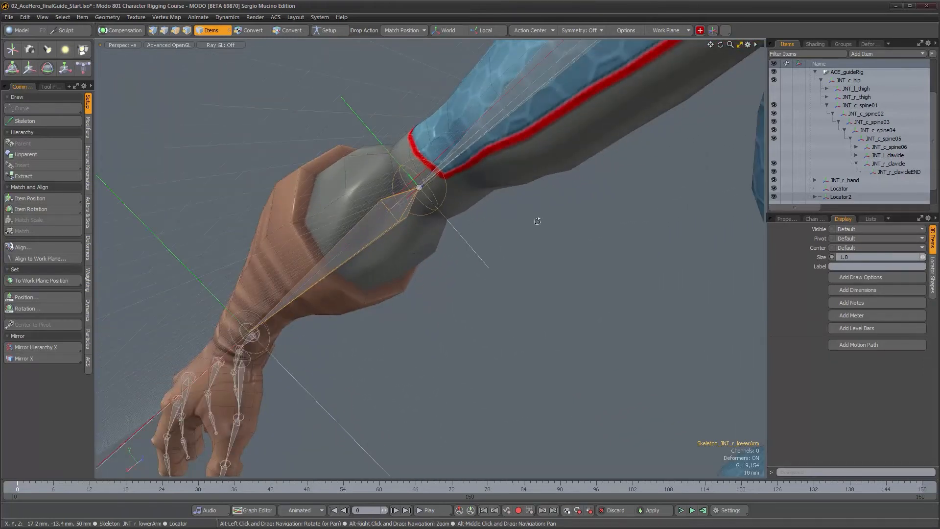
pyautogui.click(787, 220)
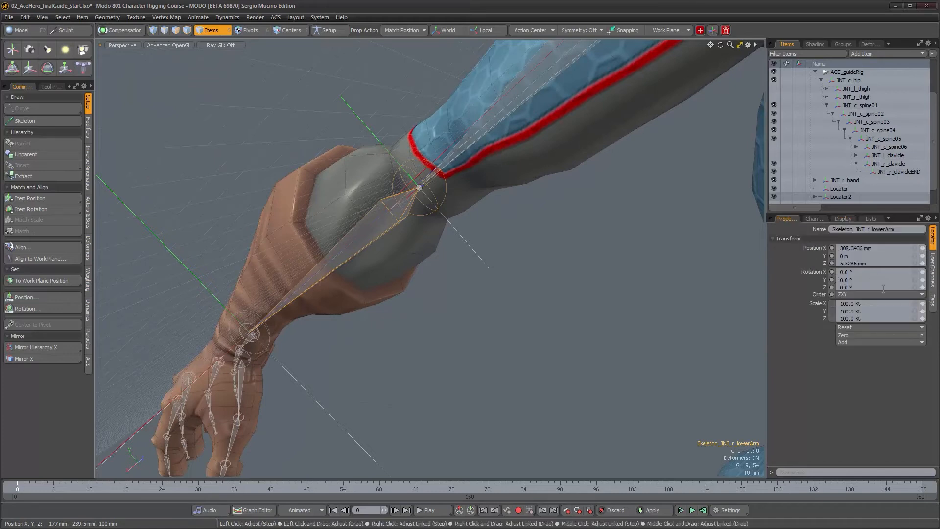
pyautogui.keyDown('alt'); pyautogui.moveTo(606, 268); pyautogui.dragTo(494, 246); pyautogui.keyUp('alt')
pyautogui.click(528, 250)
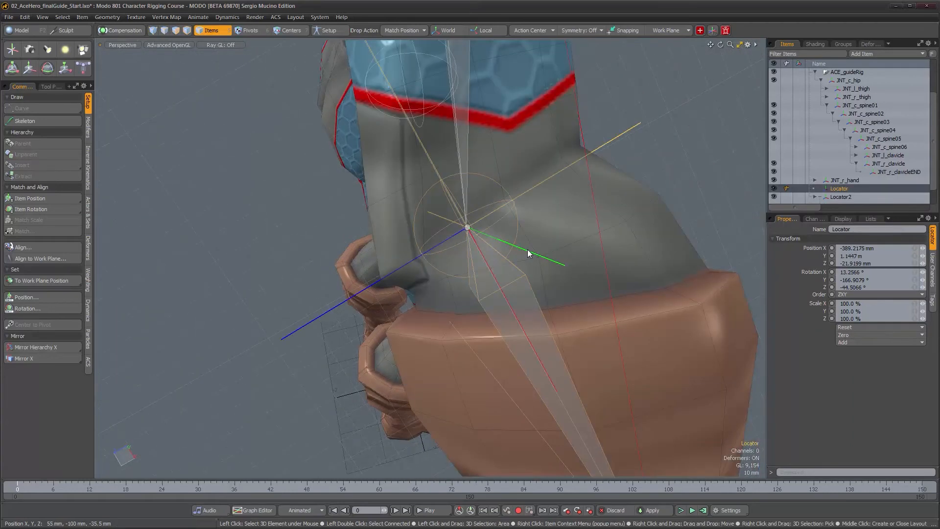
pyautogui.click(531, 293)
pyautogui.keyDown('alt'); pyautogui.moveTo(647, 295); pyautogui.dragTo(674, 273); pyautogui.keyUp('alt')
pyautogui.click(812, 220)
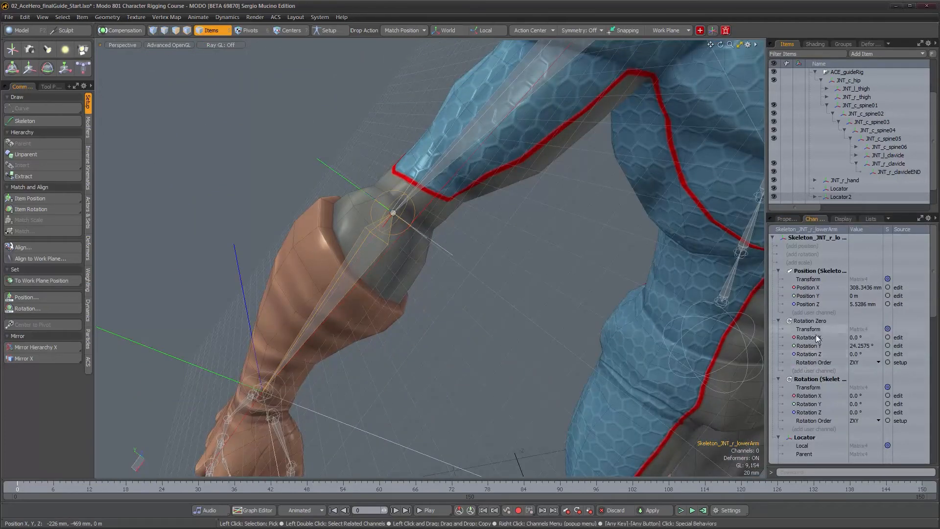
# Examine the right lower-arm joint's orientation at the elbow from several angles against the surrounding arm bones.
pyautogui.keyDown('alt'); pyautogui.moveTo(496, 258); pyautogui.dragTo(374, 264); pyautogui.keyUp('alt')
pyautogui.keyDown('alt'); pyautogui.moveTo(328, 274); pyautogui.dragTo(419, 239, button='right'); pyautogui.keyUp('alt')
pyautogui.keyDown('alt'); pyautogui.moveTo(419, 239); pyautogui.dragTo(410, 234); pyautogui.keyUp('alt')
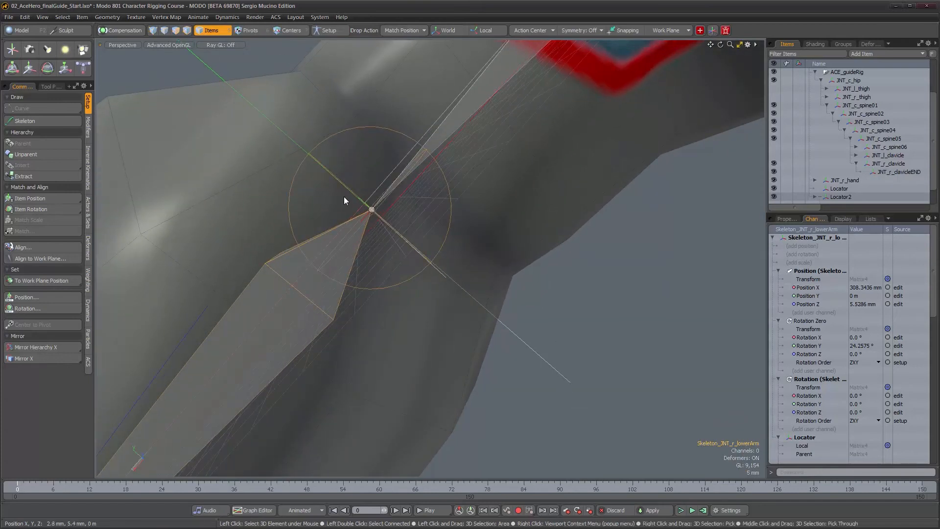
pyautogui.keyDown('alt'); pyautogui.moveTo(344, 196); pyautogui.dragTo(361, 216); pyautogui.keyUp('alt')
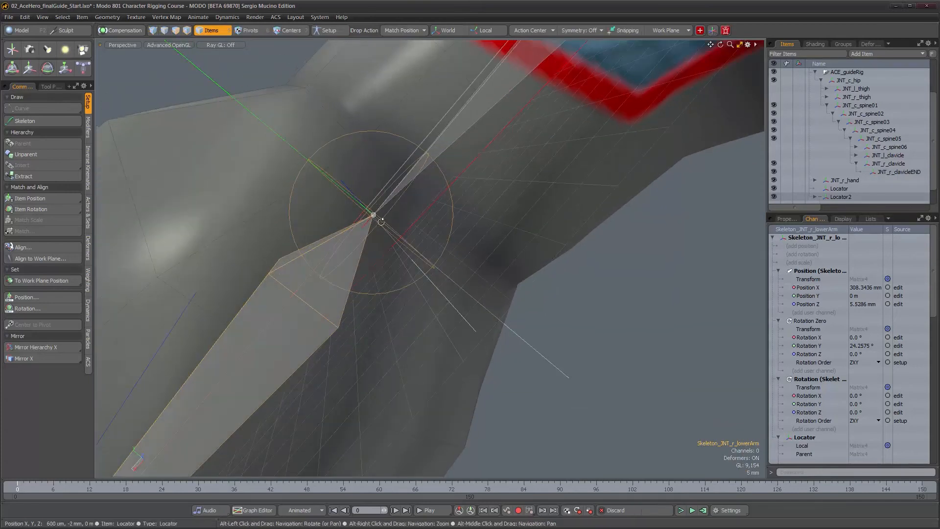
pyautogui.keyDown('alt'); pyautogui.scroll(-8, 378, 219); pyautogui.keyUp('alt')
pyautogui.keyDown('alt'); pyautogui.moveTo(425, 215); pyautogui.dragTo(481, 133); pyautogui.keyUp('alt')
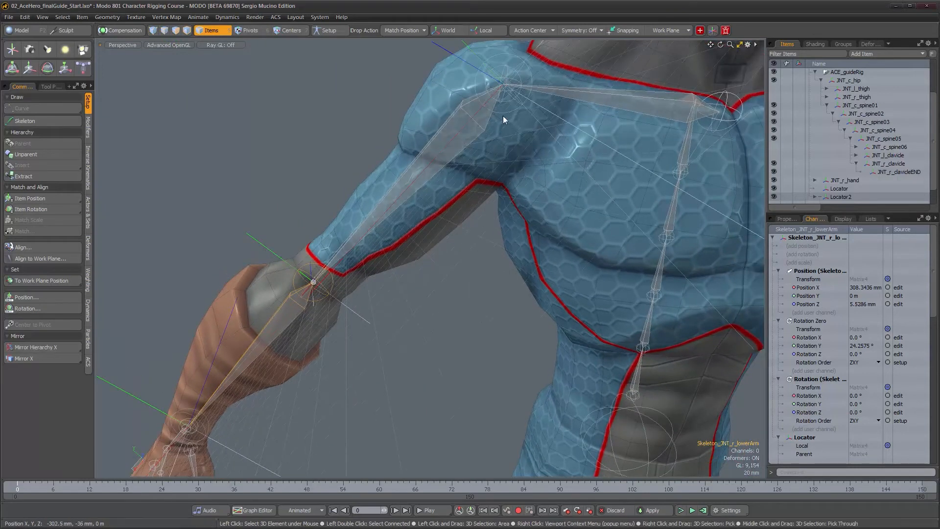
pyautogui.keyDown('alt'); pyautogui.scroll(5, 349, 193); pyautogui.keyUp('alt')
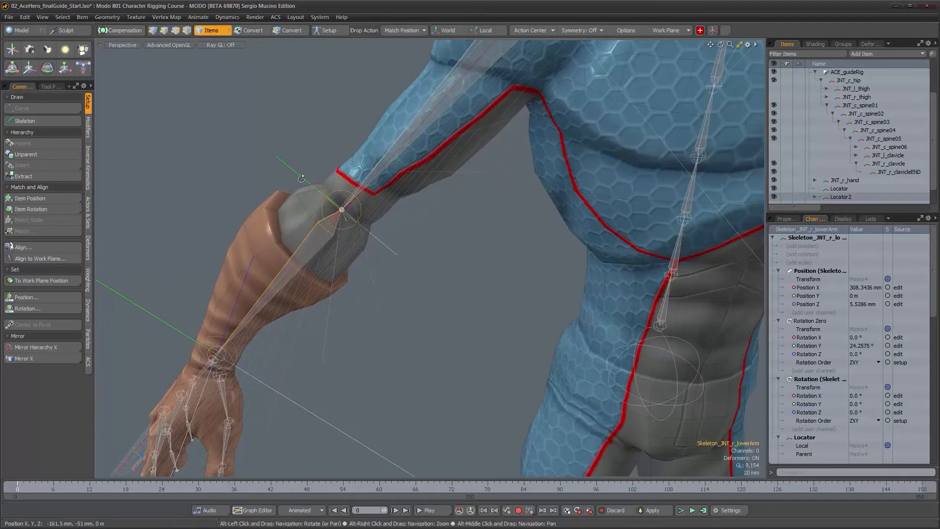
pyautogui.keyDown('alt'); pyautogui.scroll(5, 348, 193); pyautogui.keyUp('alt')
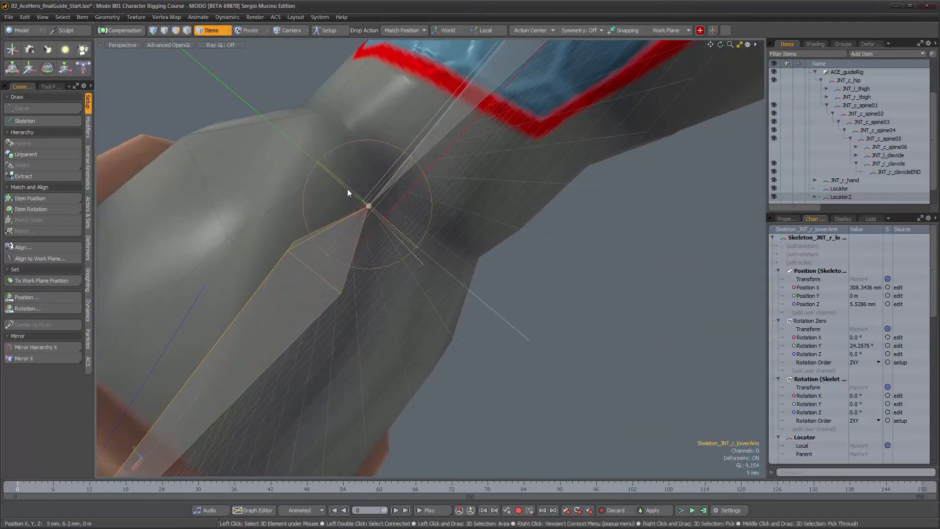
pyautogui.keyDown('alt'); pyautogui.moveTo(395, 224); pyautogui.dragTo(388, 292); pyautogui.keyUp('alt')
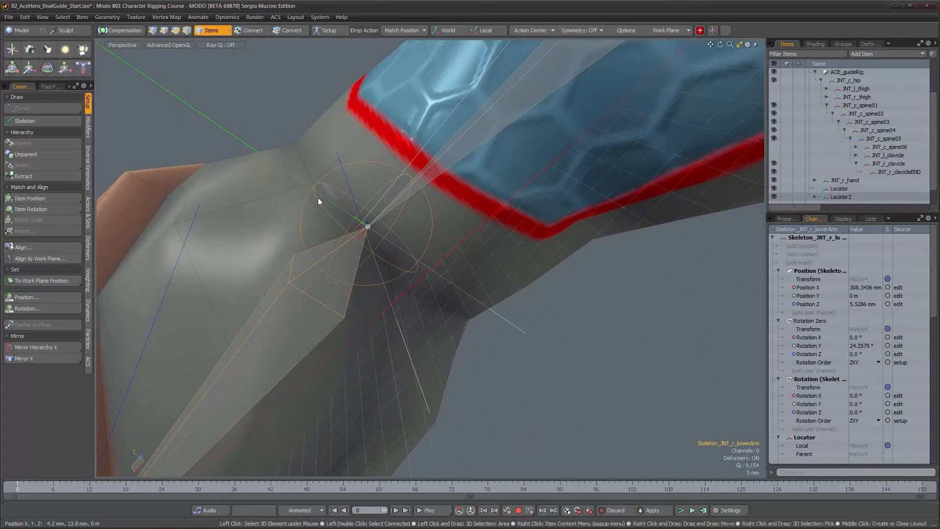
pyautogui.keyDown('alt'); pyautogui.moveTo(365, 228); pyautogui.dragTo(488, 237); pyautogui.keyUp('alt')
pyautogui.keyDown('alt'); pyautogui.moveTo(596, 288); pyautogui.dragTo(489, 277, button='right'); pyautogui.keyUp('alt')
pyautogui.keyDown('alt'); pyautogui.moveTo(489, 276); pyautogui.dragTo(426, 253); pyautogui.keyUp('alt')
pyautogui.keyDown('alt'); pyautogui.moveTo(426, 252); pyautogui.dragTo(411, 242, button='right'); pyautogui.keyUp('alt')
pyautogui.keyDown('alt'); pyautogui.moveTo(411, 242); pyautogui.dragTo(421, 243); pyautogui.keyUp('alt')
pyautogui.keyDown('alt'); pyautogui.moveTo(404, 263); pyautogui.dragTo(450, 238, button='right'); pyautogui.keyUp('alt')
pyautogui.keyDown('alt'); pyautogui.moveTo(451, 238); pyautogui.dragTo(316, 150); pyautogui.keyUp('alt')
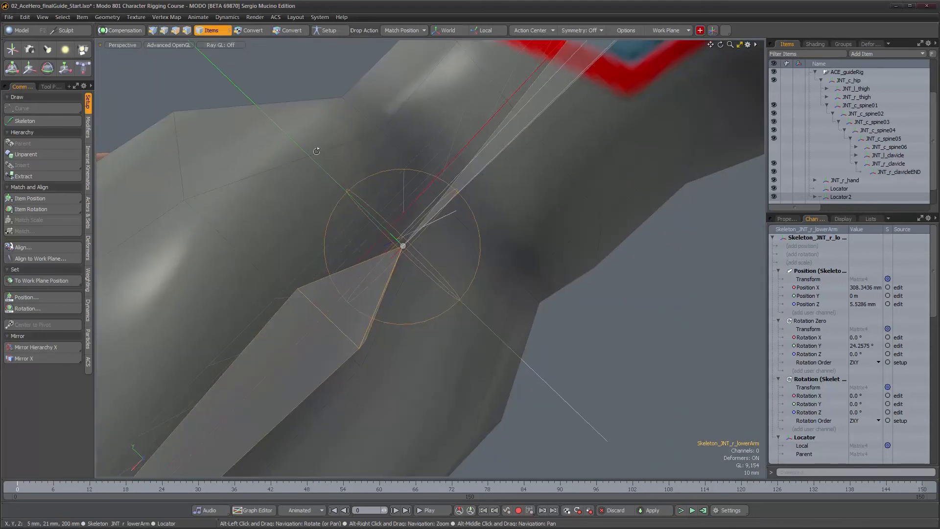
# Select the elbow locator and compare its axes and position with the upper-arm and lower-arm bones.
pyautogui.click(289, 137)
pyautogui.keyDown('alt'); pyautogui.moveTo(363, 225); pyautogui.dragTo(361, 227); pyautogui.keyUp('alt')
pyautogui.keyDown('alt'); pyautogui.moveTo(407, 272); pyautogui.dragTo(403, 238, button='right'); pyautogui.keyUp('alt')
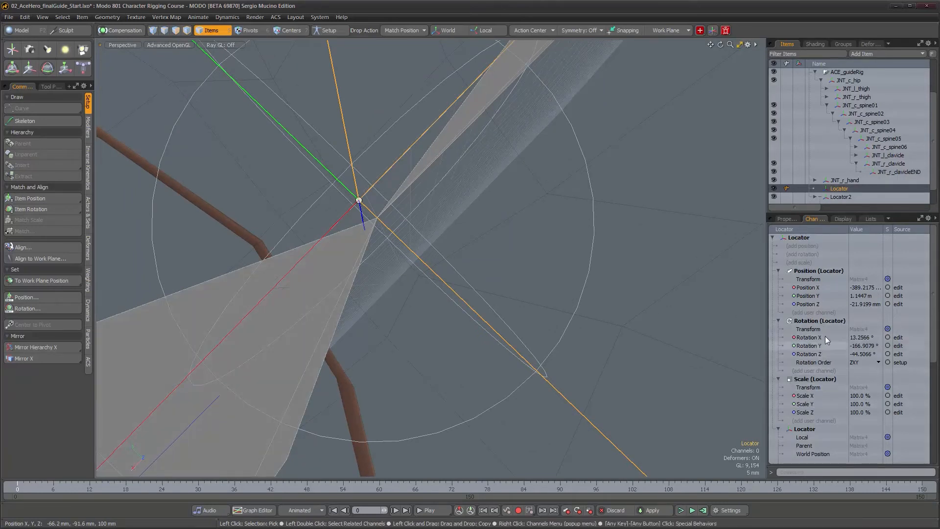
pyautogui.keyDown('alt'); pyautogui.moveTo(404, 291); pyautogui.dragTo(396, 297); pyautogui.keyUp('alt')
pyautogui.keyDown('alt'); pyautogui.moveTo(396, 297); pyautogui.dragTo(367, 277, button='right'); pyautogui.keyUp('alt')
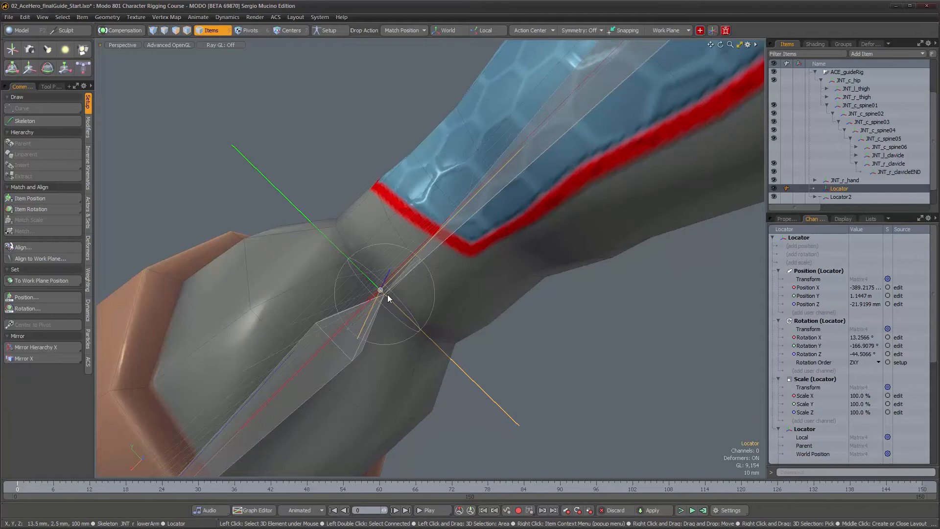
pyautogui.keyDown('alt'); pyautogui.moveTo(379, 320); pyautogui.dragTo(391, 319); pyautogui.keyUp('alt')
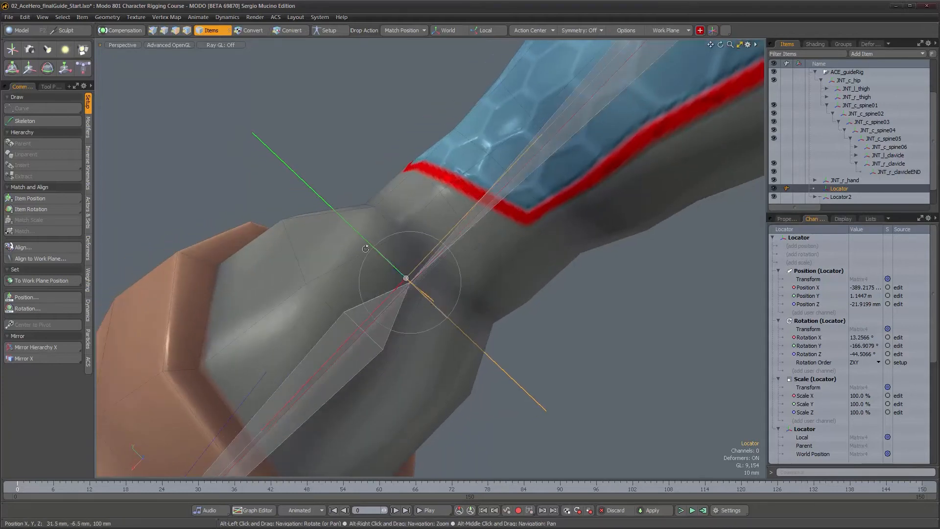
pyautogui.keyDown('alt'); pyautogui.moveTo(407, 287); pyautogui.dragTo(313, 157, button='right'); pyautogui.keyUp('alt')
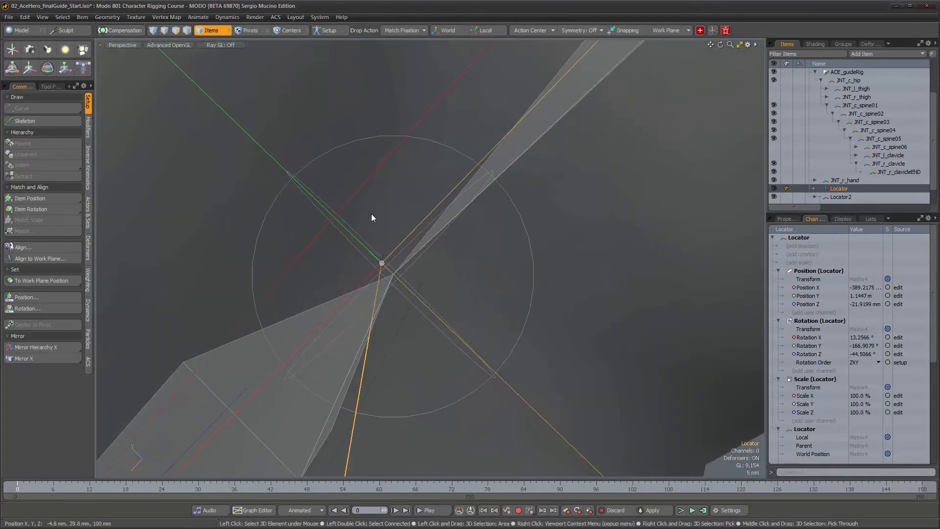
pyautogui.keyDown('alt'); pyautogui.moveTo(371, 214); pyautogui.dragTo(415, 219, button='right'); pyautogui.keyUp('alt')
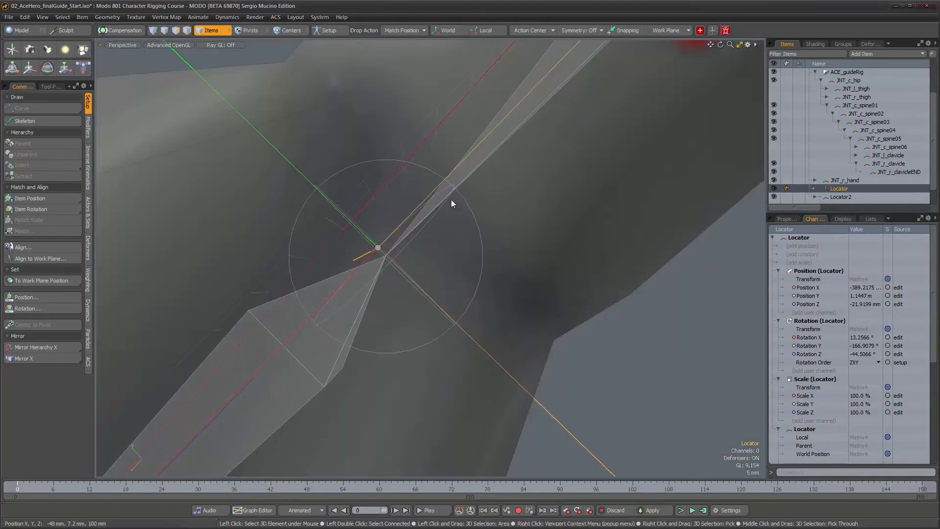
pyautogui.keyDown('alt'); pyautogui.moveTo(334, 367); pyautogui.dragTo(330, 372, button='right'); pyautogui.keyUp('alt')
pyautogui.keyDown('alt'); pyautogui.moveTo(329, 372); pyautogui.dragTo(360, 332); pyautogui.keyUp('alt')
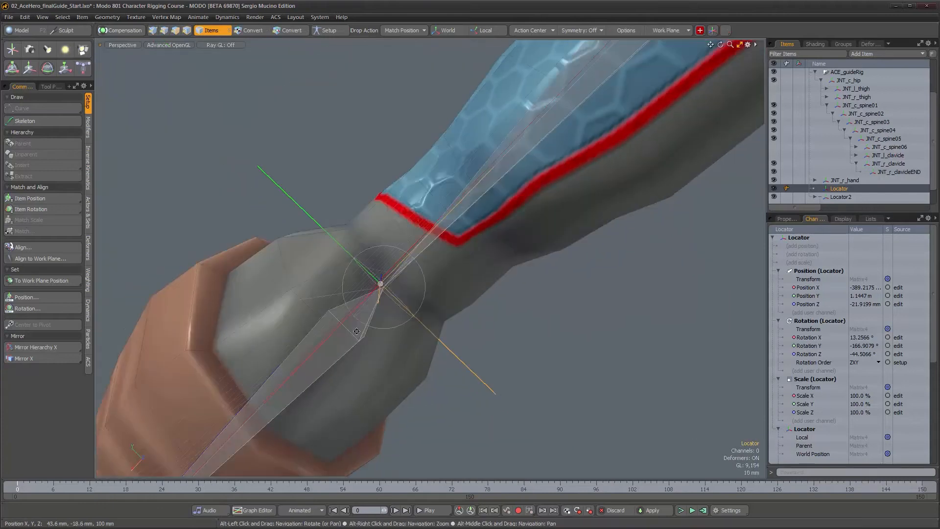
pyautogui.keyDown('alt'); pyautogui.moveTo(361, 331); pyautogui.dragTo(336, 337, button='right'); pyautogui.keyUp('alt')
pyautogui.keyDown('alt'); pyautogui.moveTo(336, 338); pyautogui.dragTo(454, 183); pyautogui.keyUp('alt')
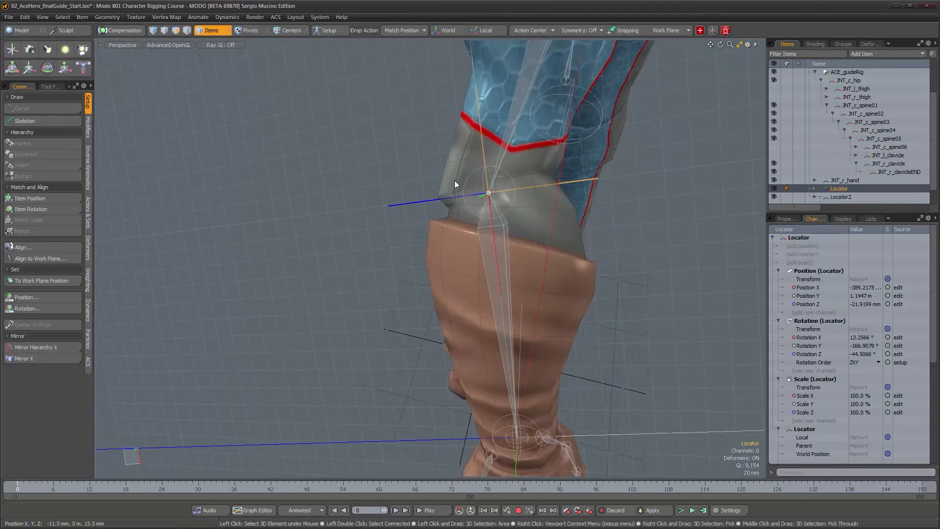
pyautogui.keyDown('alt'); pyautogui.moveTo(519, 238); pyautogui.dragTo(538, 239); pyautogui.keyUp('alt')
pyautogui.keyDown('alt'); pyautogui.moveTo(561, 366); pyautogui.dragTo(482, 159); pyautogui.keyUp('alt')
# Merge the right upper-arm joint's Rotation Zero3 into its Rotation transform and delete the leftover Rotation Zero3.
pyautogui.click(482, 159)
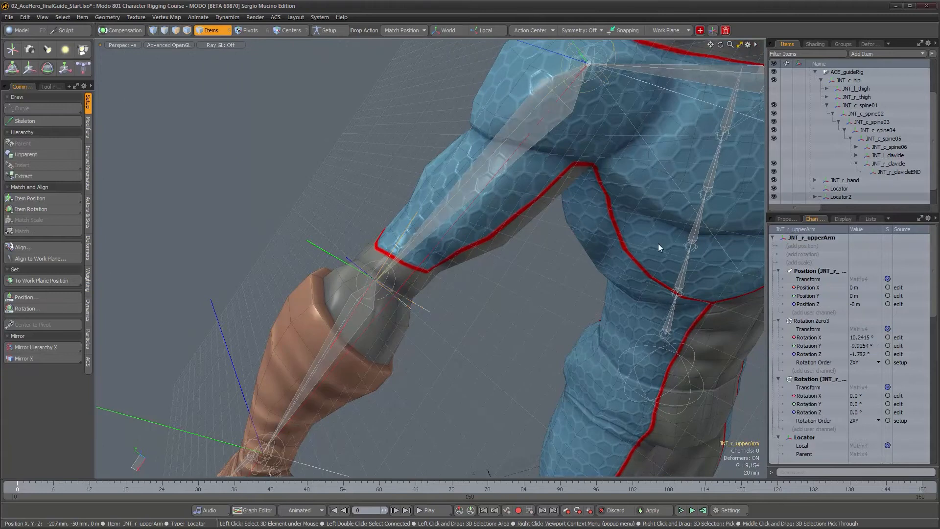
pyautogui.click(813, 320)
pyautogui.rightClick(806, 380)
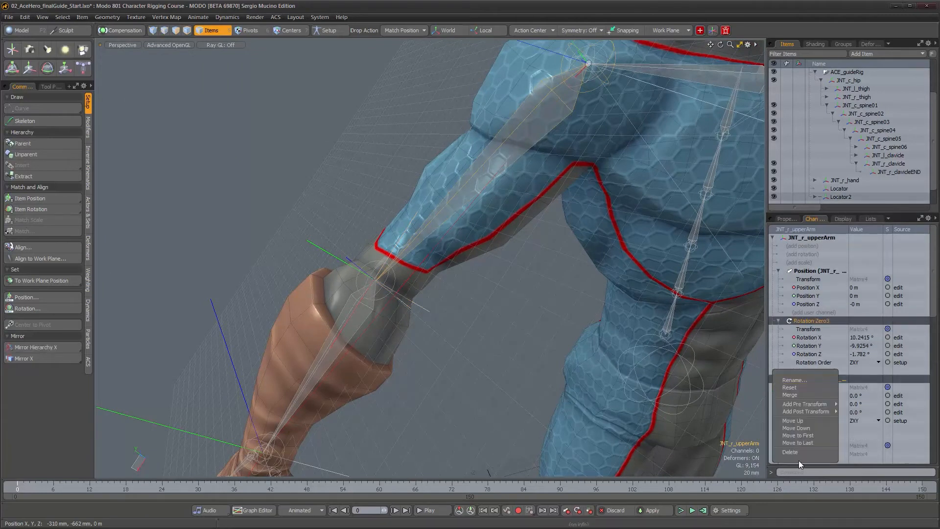
pyautogui.click(792, 395)
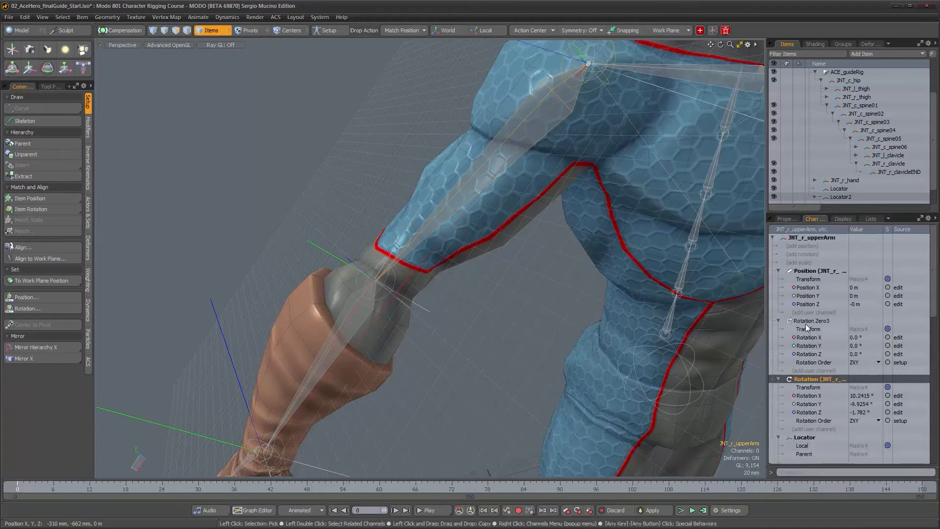
pyautogui.rightClick(806, 324)
pyautogui.click(801, 395)
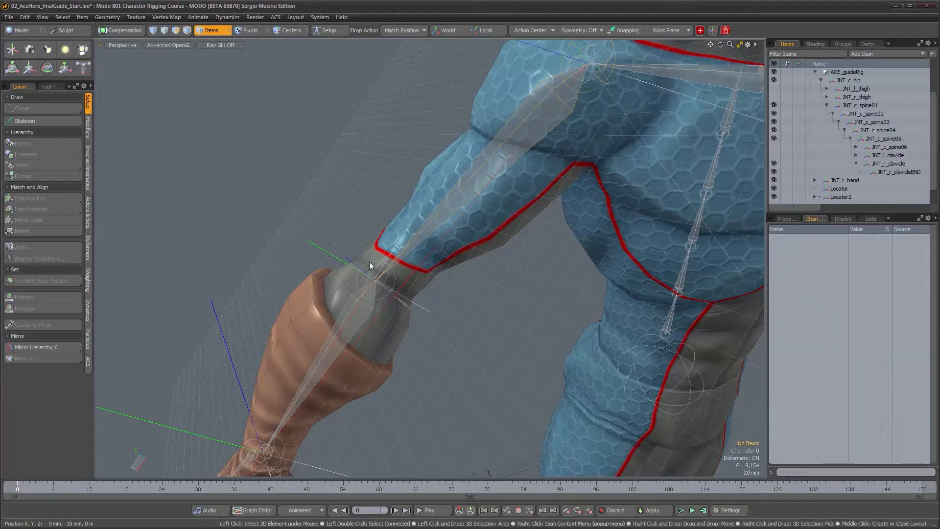
# Merge the right lower-arm joint's Rotation Zero into its Rotation transform and delete the leftover Rotation Zero.
pyautogui.click(363, 316)
pyautogui.keyDown('alt'); pyautogui.keyDown('shift'); pyautogui.moveTo(425, 350); pyautogui.dragTo(495, 224); pyautogui.keyUp('shift'); pyautogui.keyUp('alt')
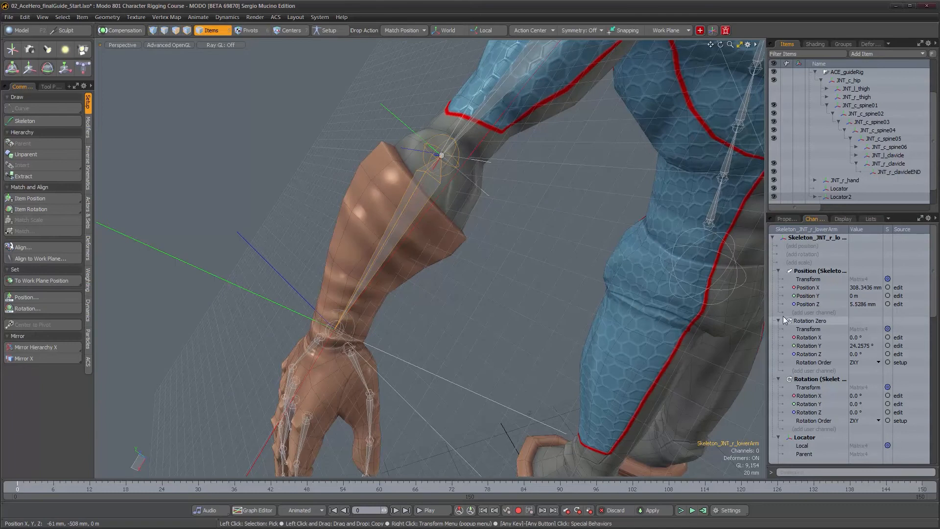
pyautogui.click(805, 320)
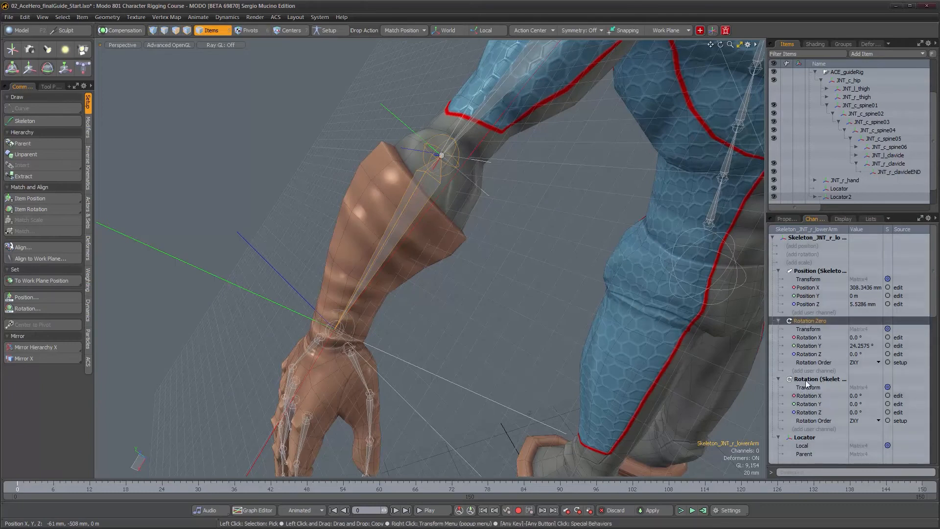
pyautogui.click(806, 382)
pyautogui.rightClick(806, 382)
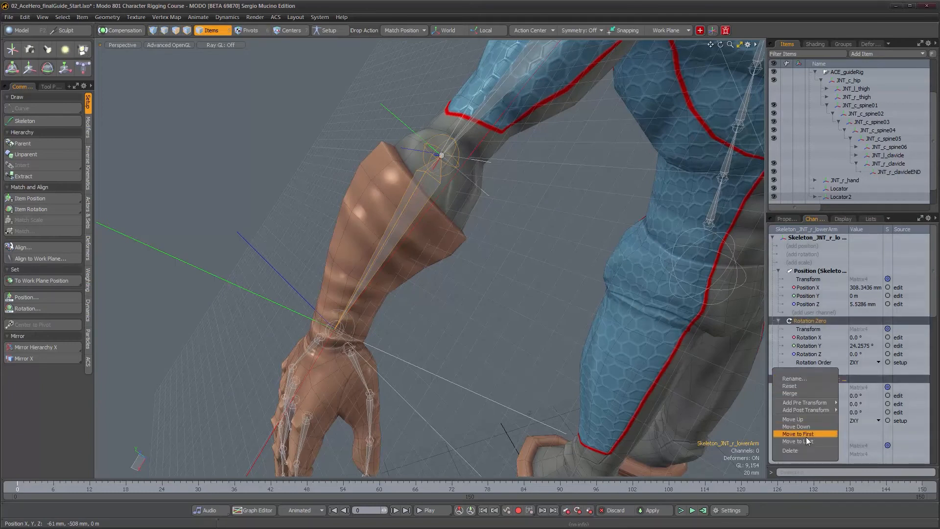
pyautogui.click(802, 390)
pyautogui.rightClick(804, 319)
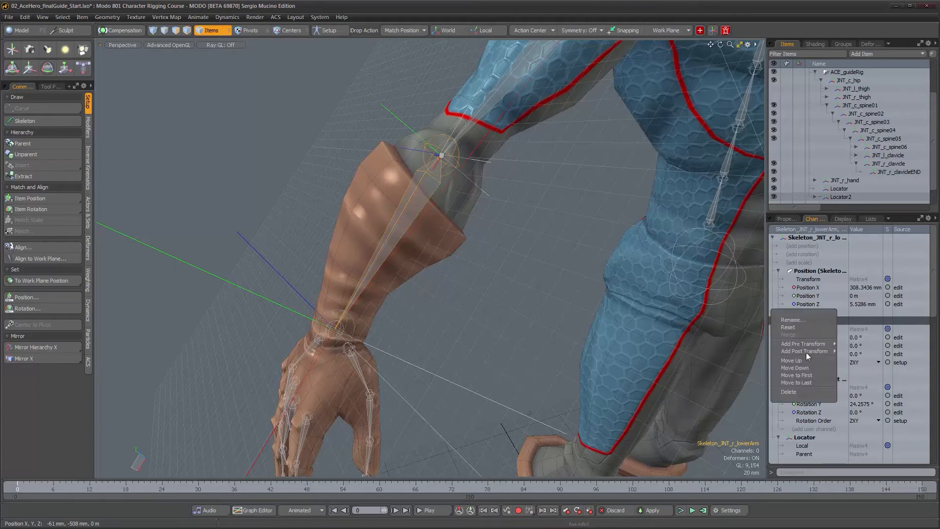
pyautogui.click(802, 390)
pyautogui.keyDown('alt'); pyautogui.moveTo(447, 324); pyautogui.dragTo(463, 318); pyautogui.keyUp('alt')
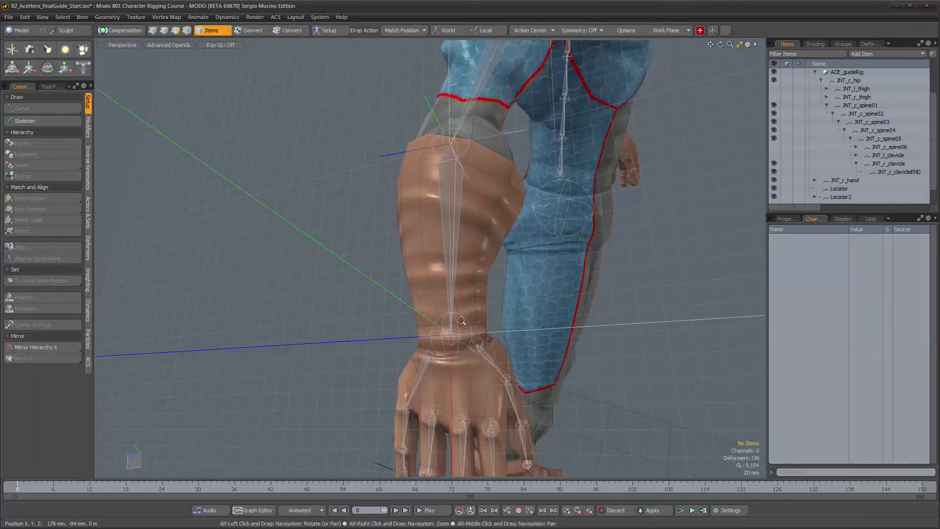
# Merge the right wrist joint's Rotation Zero2 into its Rotation transform and delete the leftover Rotation Zero2.
pyautogui.scroll(4, 468, 319)
pyautogui.click(479, 324)
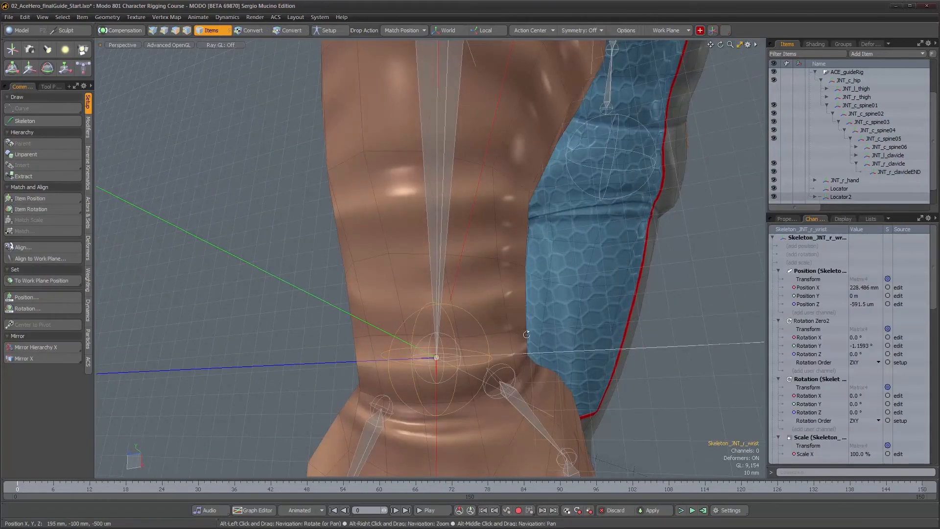
pyautogui.hotkey('shift', 'a')
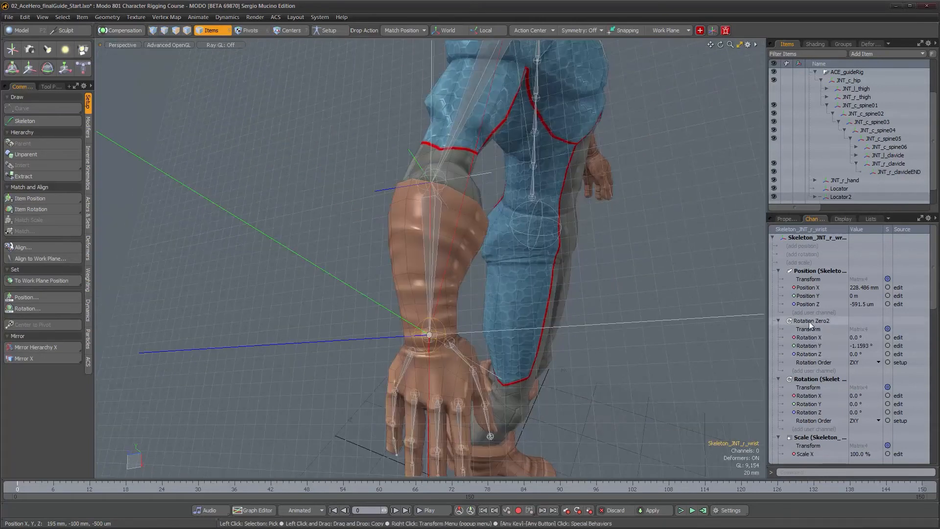
pyautogui.click(810, 321)
pyautogui.keyDown('shift'); pyautogui.click(801, 379); pyautogui.keyUp('shift')
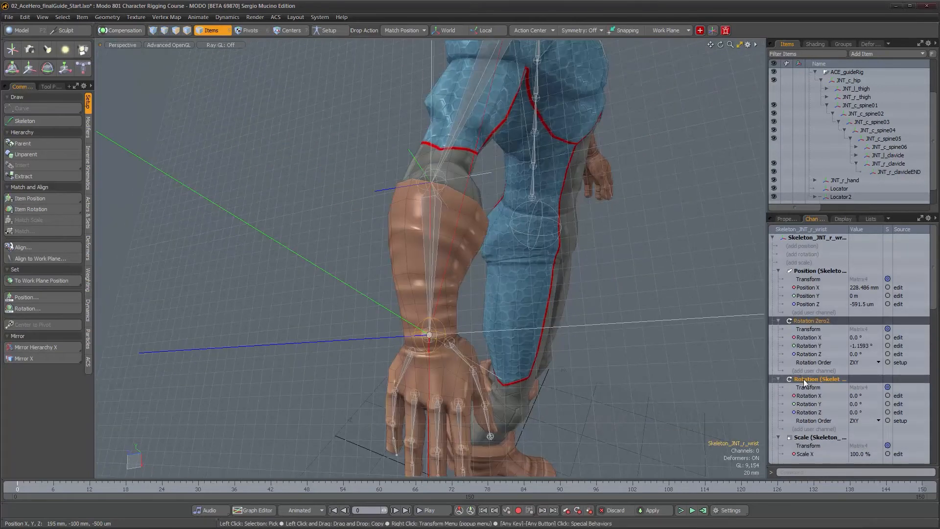
pyautogui.rightClick(804, 379)
pyautogui.click(802, 392)
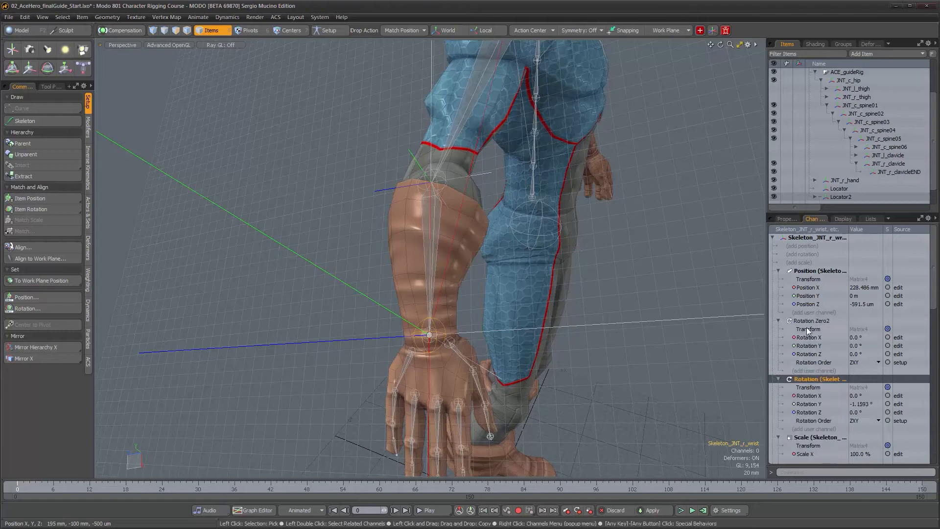
pyautogui.rightClick(805, 326)
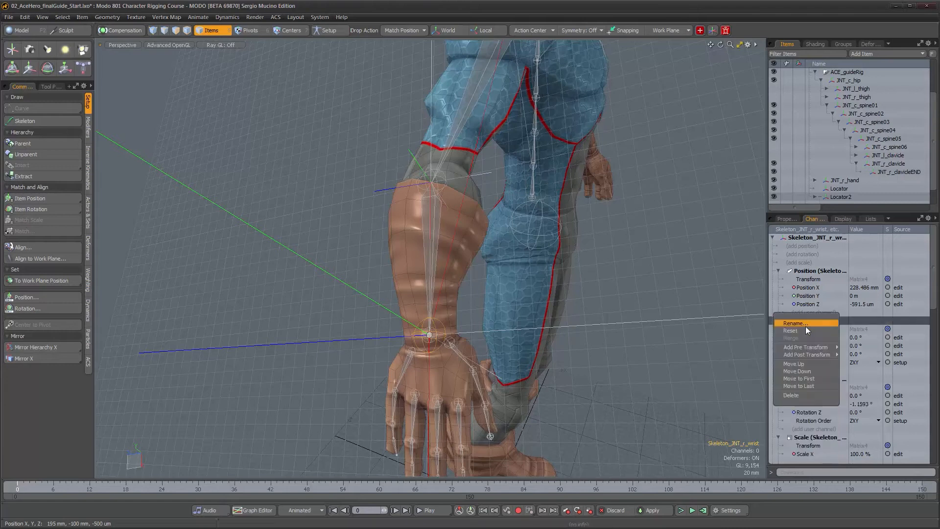
pyautogui.click(800, 394)
# Examine the right arm's joint chain and axes from the shoulder down to the wrist from several angles.
pyautogui.keyDown('alt'); pyautogui.moveTo(571, 318); pyautogui.dragTo(446, 298); pyautogui.keyUp('alt')
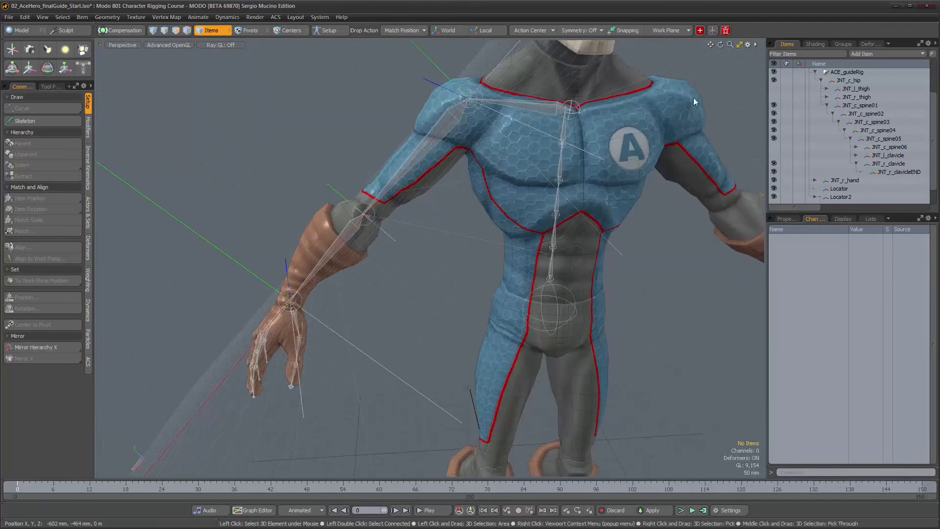
pyautogui.click(660, 32)
pyautogui.click(660, 32)
pyautogui.scroll(-5, 558, 208)
pyautogui.keyDown('alt'); pyautogui.moveTo(543, 209); pyautogui.dragTo(411, 212); pyautogui.keyUp('alt')
pyautogui.moveTo(411, 211)
pyautogui.keyDown('alt'); pyautogui.mouseDown(button='right')
pyautogui.moveTo(469, 215)
pyautogui.moveTo(428, 217)
pyautogui.mouseUp(button='right'); pyautogui.keyUp('alt')
pyautogui.keyDown('alt'); pyautogui.moveTo(392, 350); pyautogui.dragTo(416, 256, button='right'); pyautogui.keyUp('alt')
pyautogui.press('a')
pyautogui.keyDown('alt'); pyautogui.moveTo(537, 197); pyautogui.dragTo(454, 171); pyautogui.keyUp('alt')
pyautogui.keyDown('alt'); pyautogui.moveTo(454, 171); pyautogui.dragTo(533, 142, button='right'); pyautogui.keyUp('alt')
pyautogui.keyDown('alt'); pyautogui.moveTo(534, 142); pyautogui.dragTo(594, 204, button='middle'); pyautogui.keyUp('alt')
pyautogui.keyDown('alt'); pyautogui.moveTo(664, 214); pyautogui.dragTo(521, 228, button='middle'); pyautogui.keyUp('alt')
pyautogui.keyDown('alt'); pyautogui.moveTo(314, 298); pyautogui.dragTo(375, 255, button='middle'); pyautogui.keyUp('alt')
pyautogui.keyDown('alt'); pyautogui.moveTo(374, 256); pyautogui.dragTo(399, 260, button='right'); pyautogui.keyUp('alt')
pyautogui.keyDown('alt'); pyautogui.moveTo(399, 260); pyautogui.dragTo(337, 233); pyautogui.keyUp('alt')
# Set the right hand joint's custom locator shape style to Replace.
pyautogui.click(387, 242)
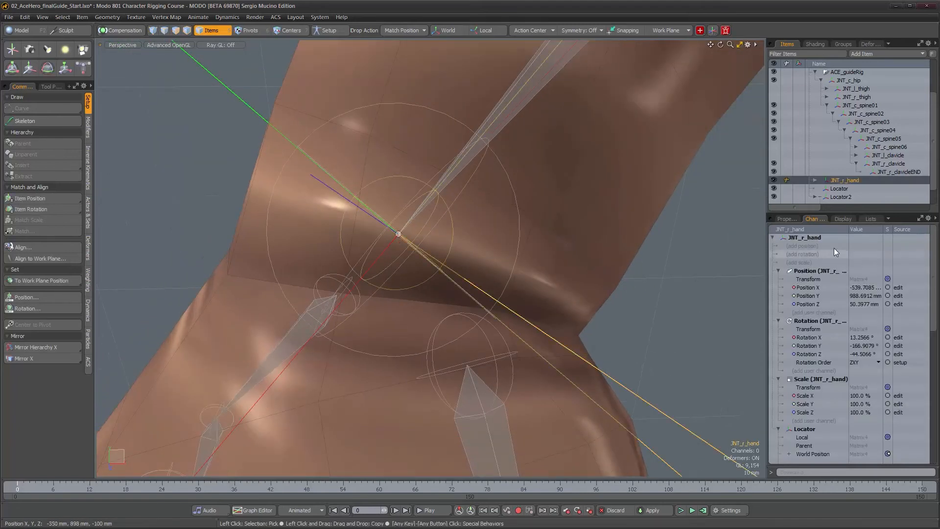
pyautogui.click(843, 219)
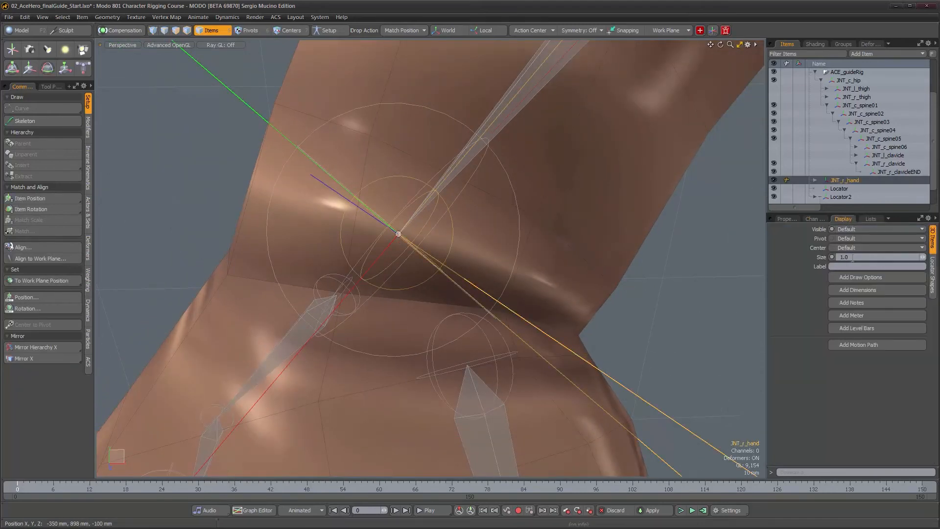
pyautogui.click(933, 279)
pyautogui.click(872, 271)
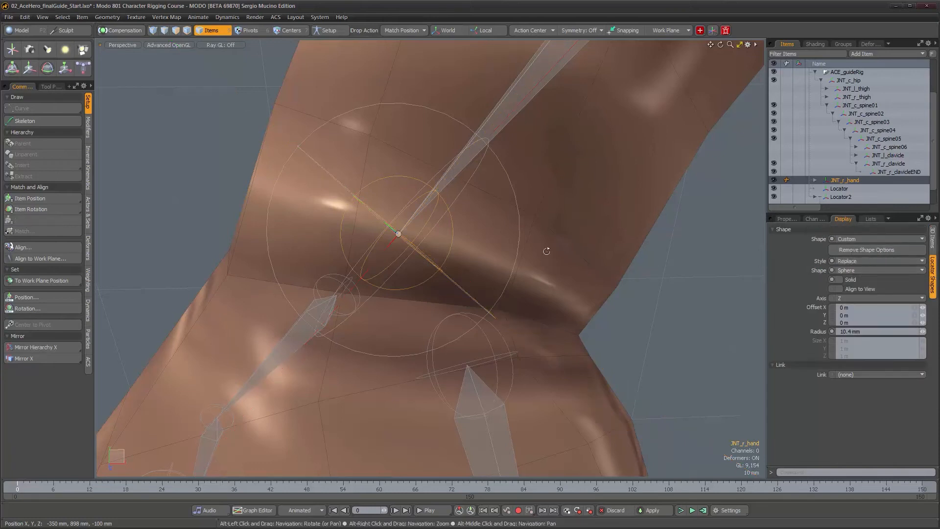
# Turn on Compensation and unparent the right upper-arm joint in place from Locator2.
pyautogui.scroll(-5, 521, 252)
pyautogui.keyDown('alt'); pyautogui.moveTo(520, 252); pyautogui.dragTo(304, 275); pyautogui.keyUp('alt')
pyautogui.click(322, 191)
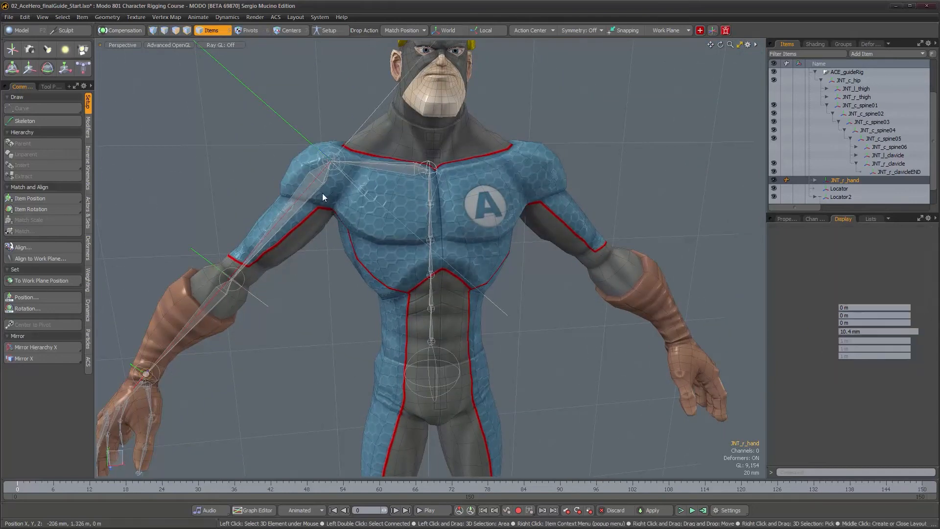
pyautogui.keyDown('alt'); pyautogui.moveTo(431, 218); pyautogui.dragTo(459, 219); pyautogui.keyUp('alt')
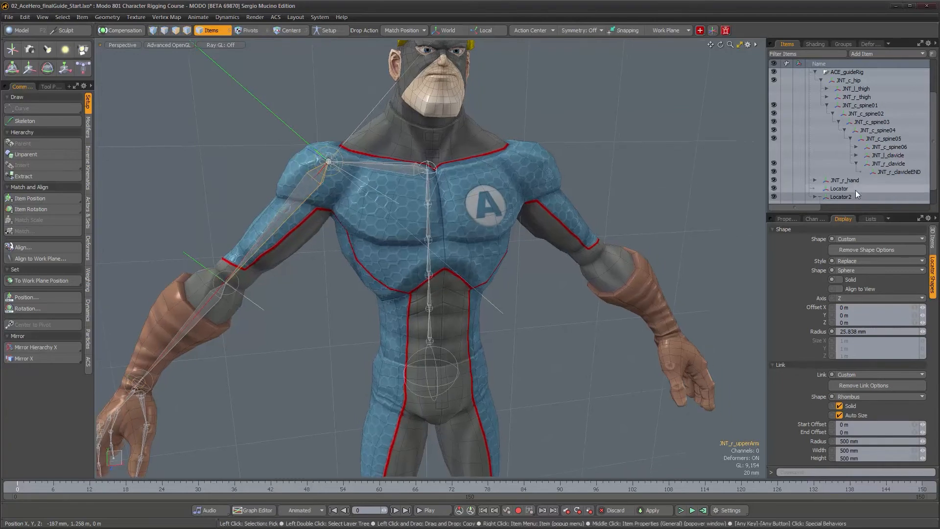
pyautogui.scroll(-1, 856, 176)
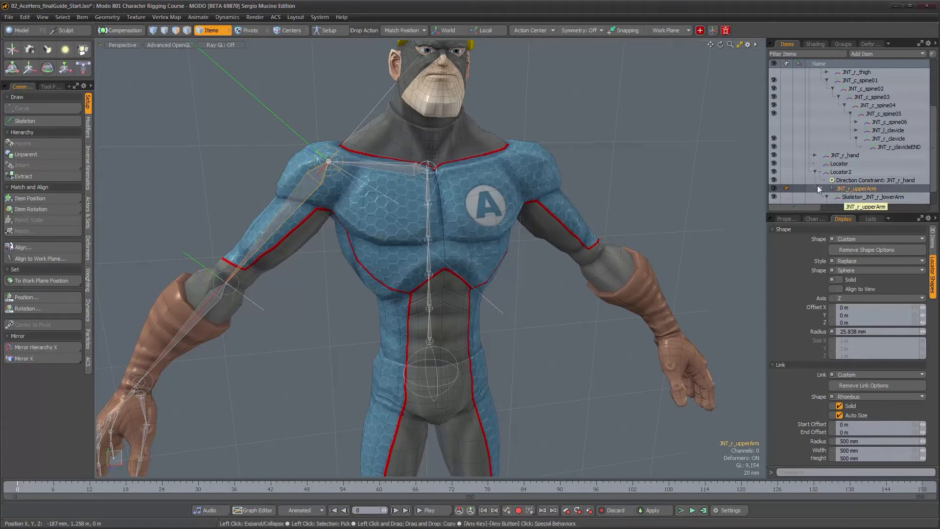
pyautogui.keyDown('alt'); pyautogui.moveTo(370, 197); pyautogui.dragTo(404, 223); pyautogui.keyUp('alt')
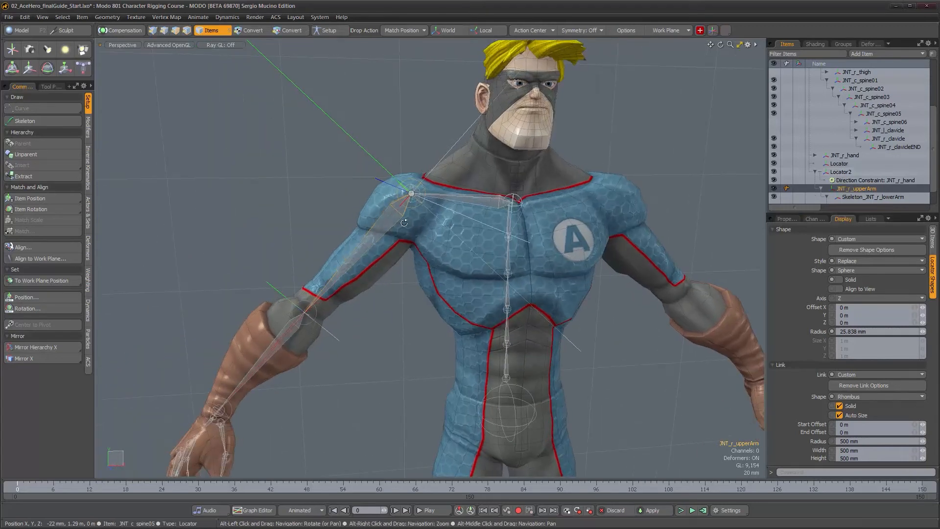
pyautogui.click(120, 31)
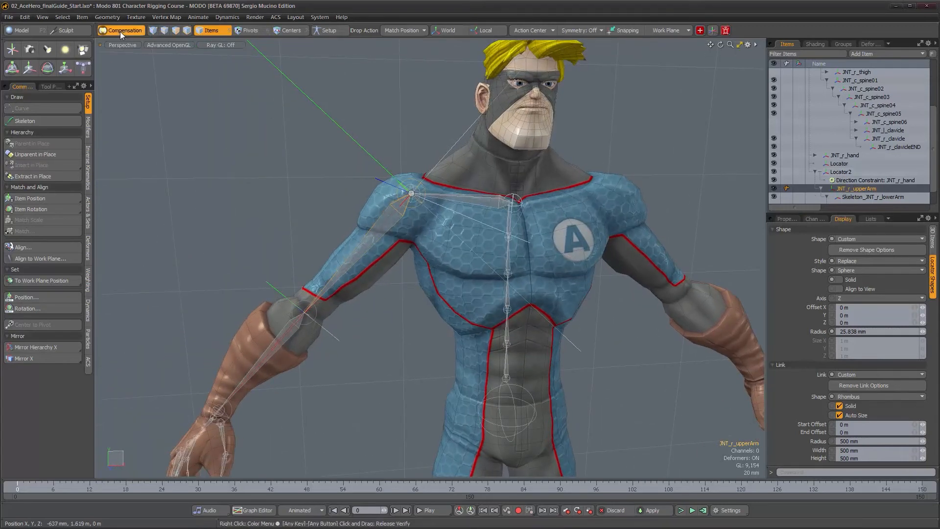
pyautogui.click(46, 154)
# Delete the direction constraint to JNT_r_hand from Locator2 at the right shoulder.
pyautogui.click(374, 162)
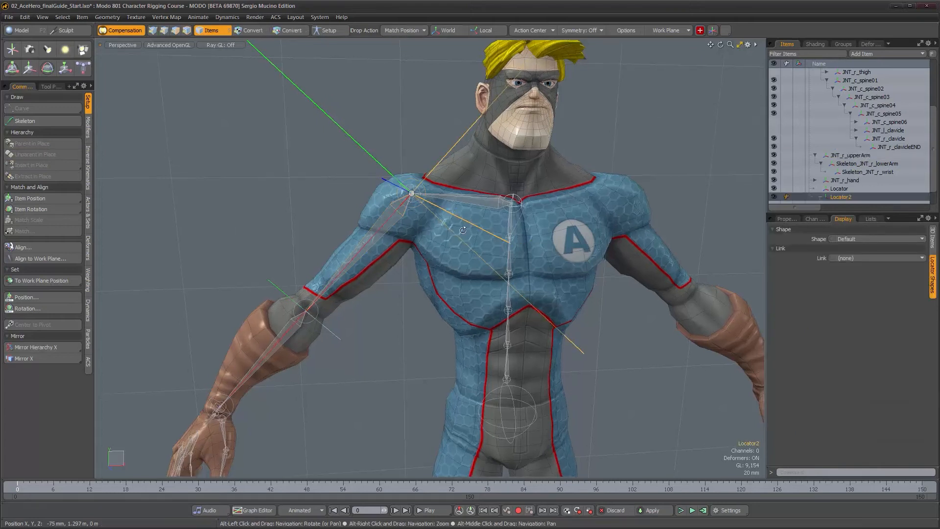
pyautogui.scroll(-1, 856, 181)
pyautogui.click(860, 197)
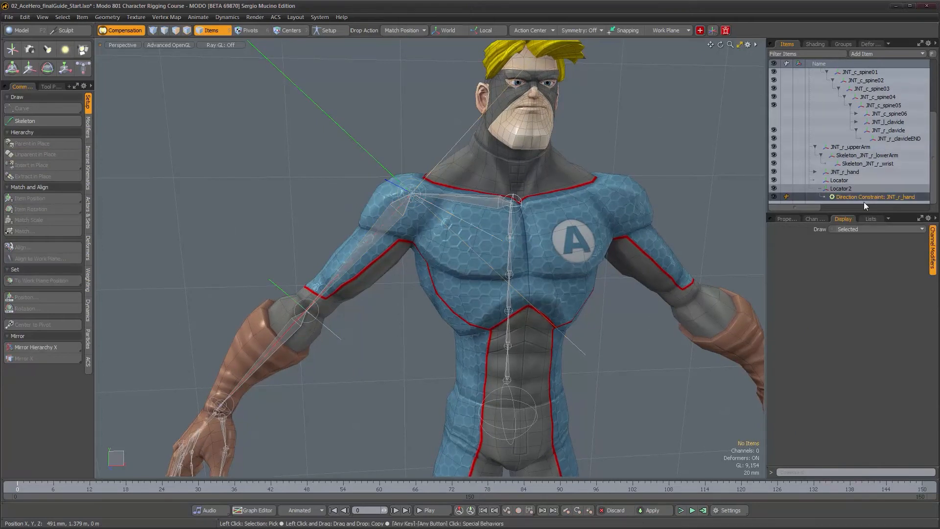
pyautogui.press('Delete')
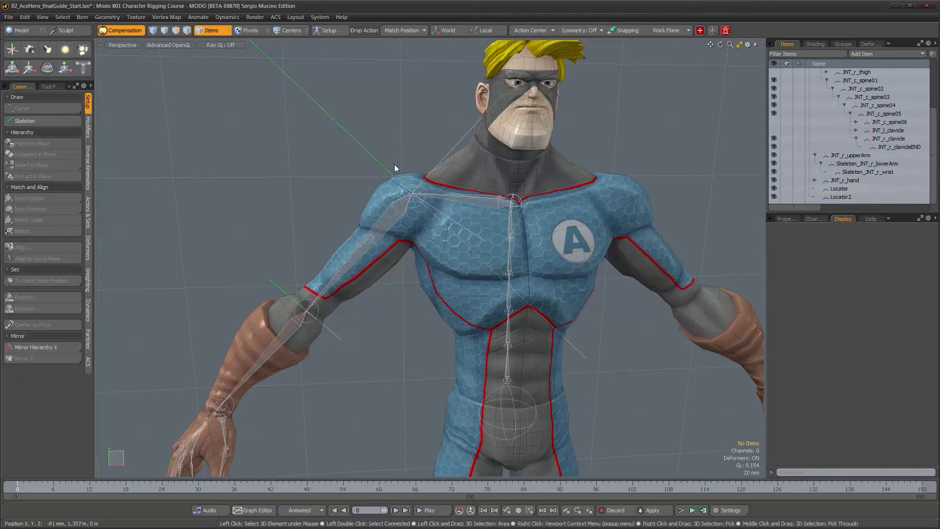
# Reset the rotation of Locator2 at the right shoulder.
pyautogui.click(373, 159)
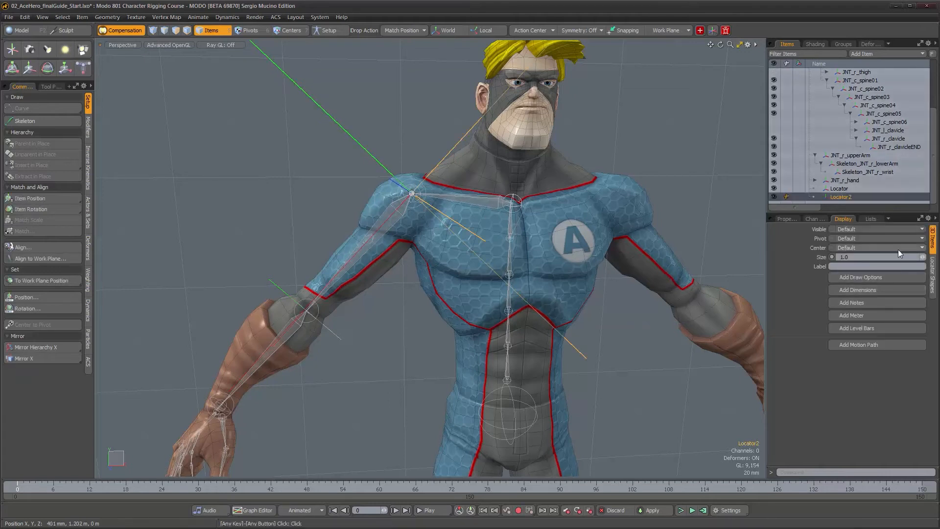
pyautogui.click(793, 219)
pyautogui.click(869, 327)
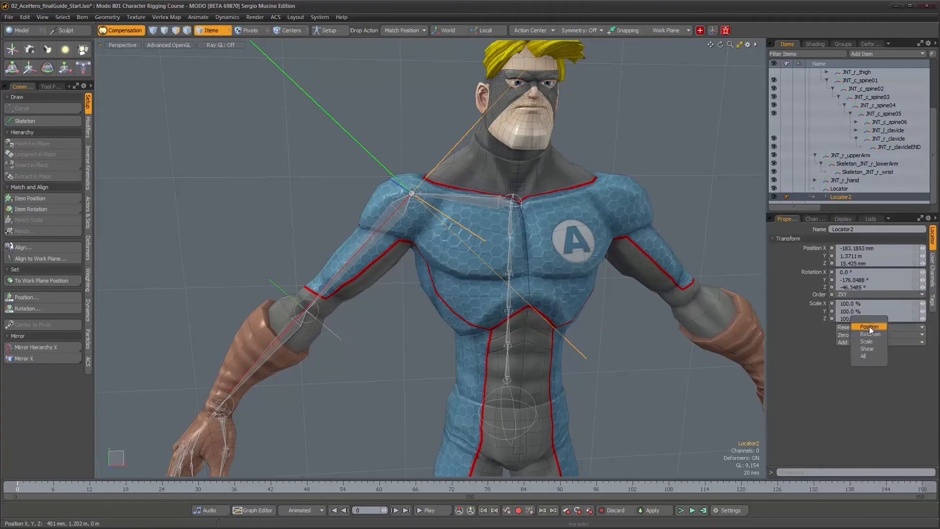
pyautogui.click(869, 334)
pyautogui.keyDown('alt'); pyautogui.moveTo(519, 294); pyautogui.dragTo(328, 267); pyautogui.keyUp('alt')
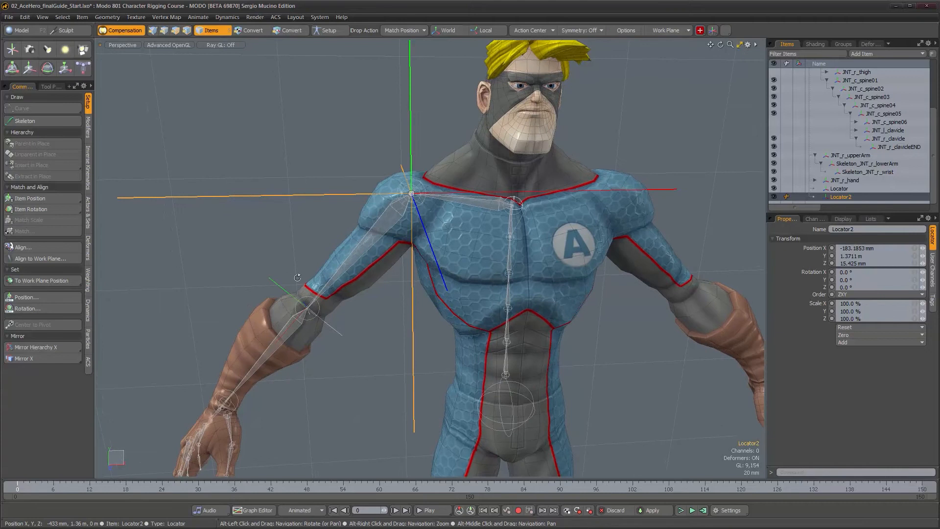
# Parent the right upper-arm joint in place to Locator2.
pyautogui.click(365, 246)
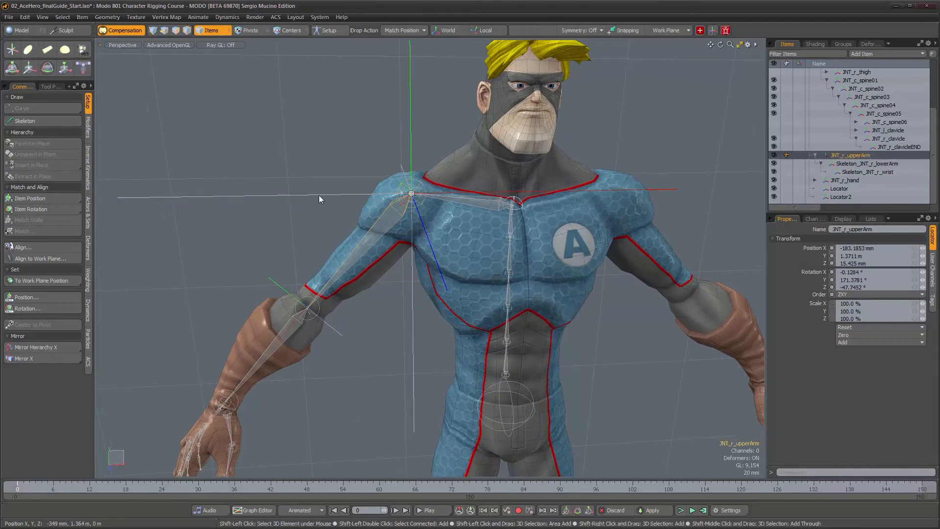
pyautogui.keyDown('shift'); pyautogui.click(319, 196); pyautogui.keyUp('shift')
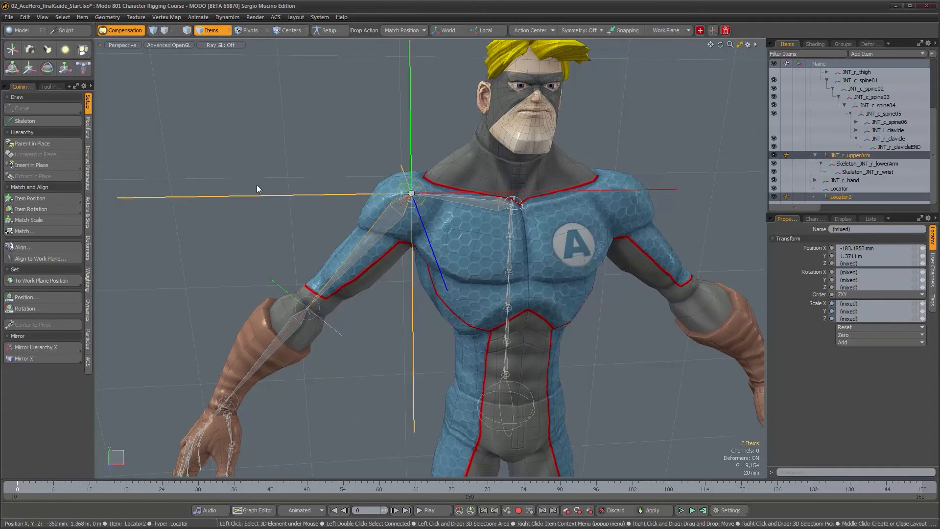
pyautogui.click(48, 143)
pyautogui.keyDown('alt'); pyautogui.moveTo(205, 211); pyautogui.dragTo(283, 232); pyautogui.keyUp('alt')
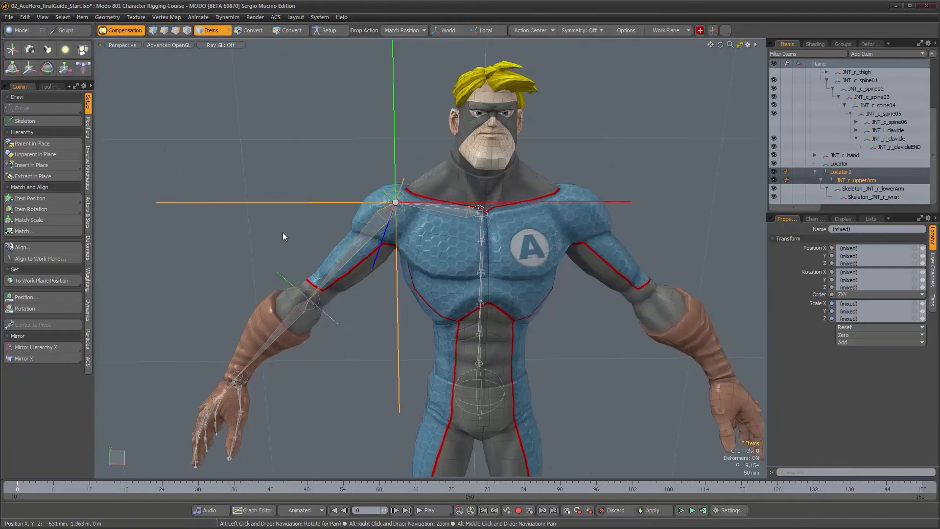
# Mirror the Locator2 hierarchy with the right arm joints across X to the left side.
pyautogui.click(293, 202)
pyautogui.keyDown('alt'); pyautogui.keyDown('shift'); pyautogui.moveTo(320, 343); pyautogui.dragTo(90, 338); pyautogui.keyUp('shift'); pyautogui.keyUp('alt')
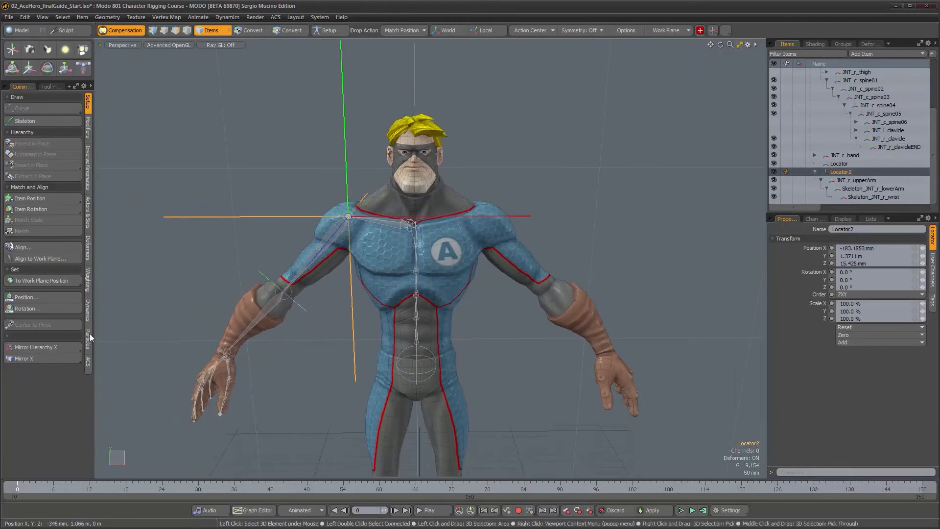
pyautogui.click(45, 348)
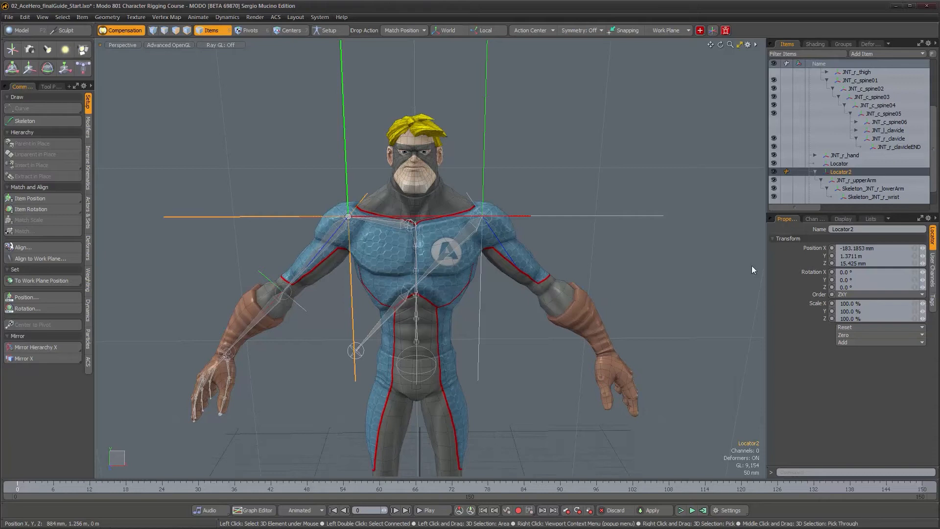
# Set the X scale of the mirrored left shoulder locator to 100%.
pyautogui.click(485, 159)
pyautogui.click(872, 303)
pyautogui.write('1')
pyautogui.press('Return')
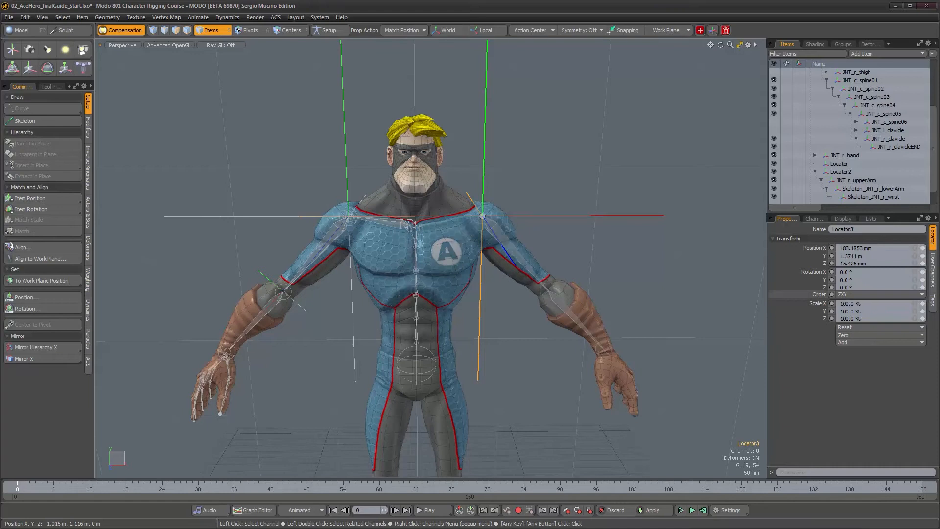
# Make the JNT_c_spine06 and JNT_l_clavicle joint hierarchies visible.
pyautogui.keyDown('alt'); pyautogui.moveTo(514, 260); pyautogui.dragTo(468, 249); pyautogui.keyUp('alt')
pyautogui.keyDown('alt'); pyautogui.moveTo(563, 321); pyautogui.dragTo(535, 322); pyautogui.keyUp('alt')
pyautogui.moveTo(774, 122); pyautogui.dragTo(775, 129)
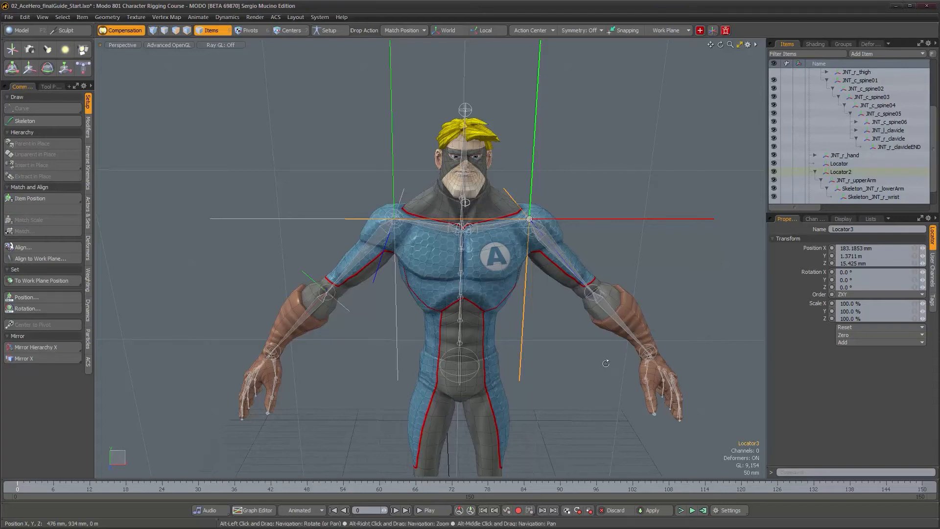
# Compare the mirrored left arm joints with the original left arm chain from several angles.
pyautogui.keyDown('alt'); pyautogui.moveTo(606, 363); pyautogui.dragTo(562, 266, button='middle'); pyautogui.keyUp('alt')
pyautogui.keyDown('alt'); pyautogui.moveTo(562, 266); pyautogui.dragTo(478, 272); pyautogui.keyUp('alt')
pyautogui.keyDown('alt'); pyautogui.moveTo(615, 316); pyautogui.dragTo(729, 335, button='right'); pyautogui.keyUp('alt')
pyautogui.keyDown('alt'); pyautogui.moveTo(729, 335); pyautogui.dragTo(489, 213, button='middle'); pyautogui.keyUp('alt')
pyautogui.keyDown('alt'); pyautogui.moveTo(489, 213); pyautogui.dragTo(588, 195, button='right'); pyautogui.keyUp('alt')
pyautogui.keyDown('alt'); pyautogui.moveTo(587, 196); pyautogui.dragTo(520, 233, button='middle'); pyautogui.keyUp('alt')
pyautogui.keyDown('alt'); pyautogui.moveTo(520, 233); pyautogui.dragTo(525, 250); pyautogui.keyUp('alt')
pyautogui.keyDown('alt'); pyautogui.moveTo(525, 251); pyautogui.dragTo(433, 252, button='right'); pyautogui.keyUp('alt')
pyautogui.keyDown('alt'); pyautogui.moveTo(433, 253); pyautogui.dragTo(538, 257); pyautogui.keyUp('alt')
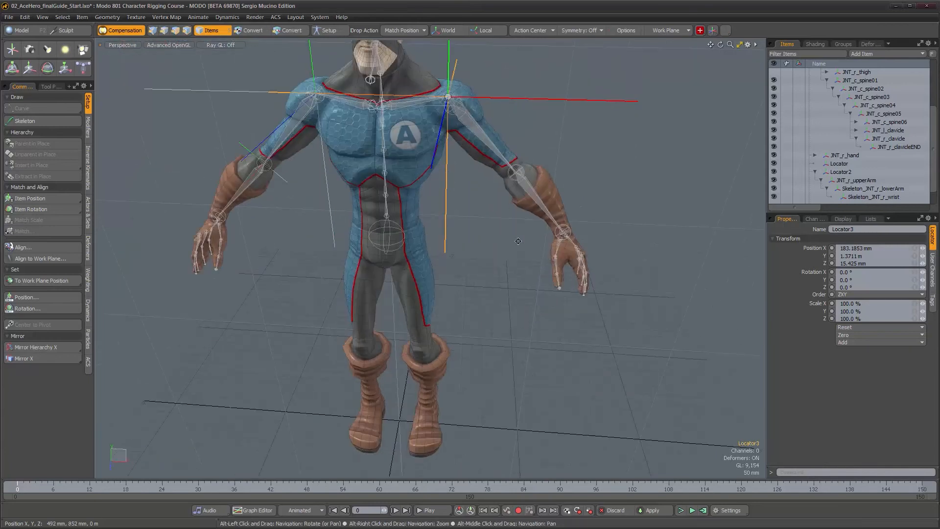
pyautogui.keyDown('alt'); pyautogui.moveTo(518, 241); pyautogui.dragTo(548, 260, button='middle'); pyautogui.keyUp('alt')
pyautogui.keyDown('alt'); pyautogui.moveTo(512, 248); pyautogui.dragTo(482, 240); pyautogui.keyUp('alt')
pyautogui.keyDown('alt'); pyautogui.moveTo(482, 240); pyautogui.dragTo(528, 230, button='right'); pyautogui.keyUp('alt')
pyautogui.keyDown('alt'); pyautogui.moveTo(528, 142); pyautogui.dragTo(504, 221, button='middle'); pyautogui.keyUp('alt')
pyautogui.keyDown('alt'); pyautogui.moveTo(504, 221); pyautogui.dragTo(501, 204); pyautogui.keyUp('alt')
pyautogui.keyDown('alt'); pyautogui.moveTo(468, 207); pyautogui.dragTo(453, 198, button='right'); pyautogui.keyUp('alt')
pyautogui.click(439, 205)
# Unparent the left hand joint in place from the original left arm chain.
pyautogui.keyDown('alt'); pyautogui.moveTo(710, 440); pyautogui.dragTo(607, 240, button='middle'); pyautogui.keyUp('alt')
pyautogui.keyDown('alt'); pyautogui.moveTo(607, 240); pyautogui.dragTo(625, 250); pyautogui.keyUp('alt')
pyautogui.keyDown('alt'); pyautogui.moveTo(652, 335); pyautogui.dragTo(621, 311); pyautogui.keyUp('alt')
pyautogui.keyDown('alt'); pyautogui.moveTo(622, 311); pyautogui.dragTo(532, 258, button='middle'); pyautogui.keyUp('alt')
pyautogui.keyDown('alt'); pyautogui.moveTo(482, 260); pyautogui.dragTo(527, 270, button='right'); pyautogui.keyUp('alt')
pyautogui.click(474, 284)
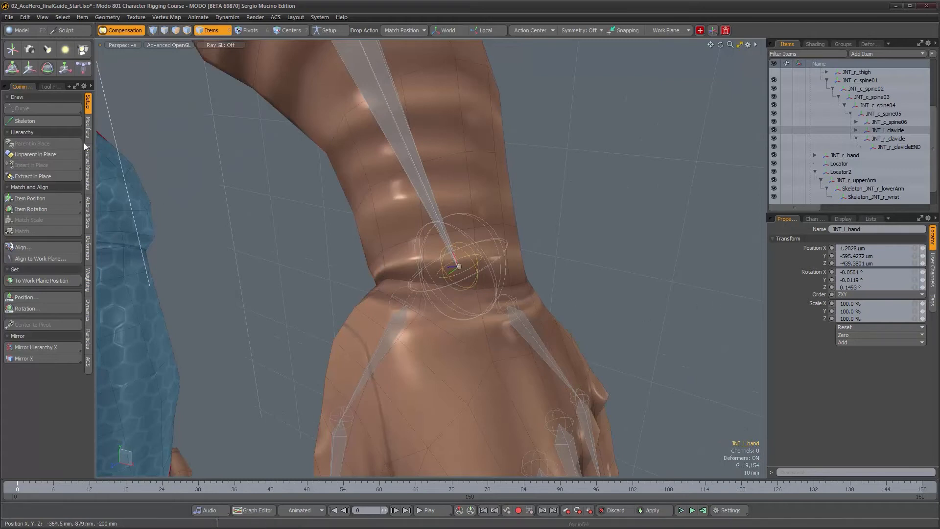
pyautogui.click(44, 154)
# Delete the original left arm joint chain from the upper arm to the wrist, including its child items.
pyautogui.keyDown('alt'); pyautogui.moveTo(128, 190); pyautogui.dragTo(394, 329); pyautogui.keyUp('alt')
pyautogui.keyDown('alt'); pyautogui.moveTo(369, 225); pyautogui.dragTo(455, 227); pyautogui.keyUp('alt')
pyautogui.doubleClick(456, 227)
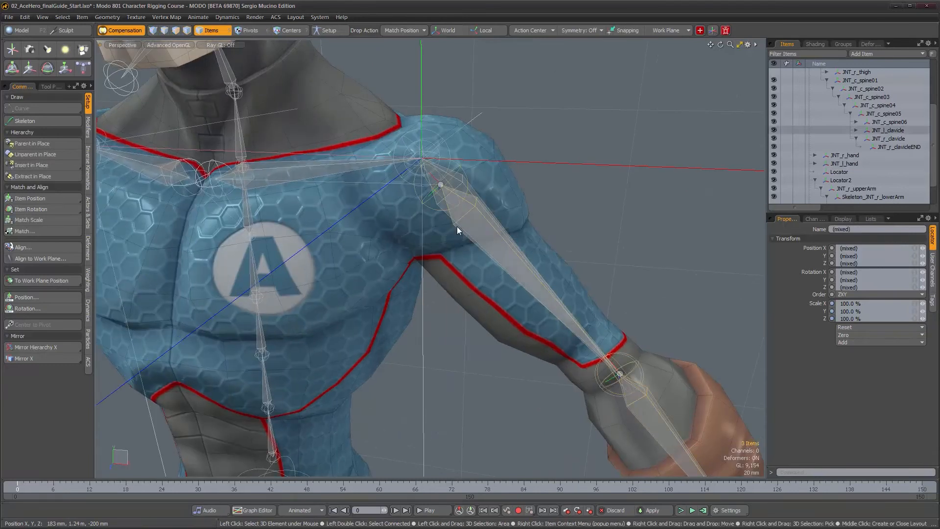
pyautogui.keyDown('alt'); pyautogui.keyDown('shift'); pyautogui.moveTo(546, 340); pyautogui.dragTo(476, 230); pyautogui.keyUp('shift'); pyautogui.keyUp('alt')
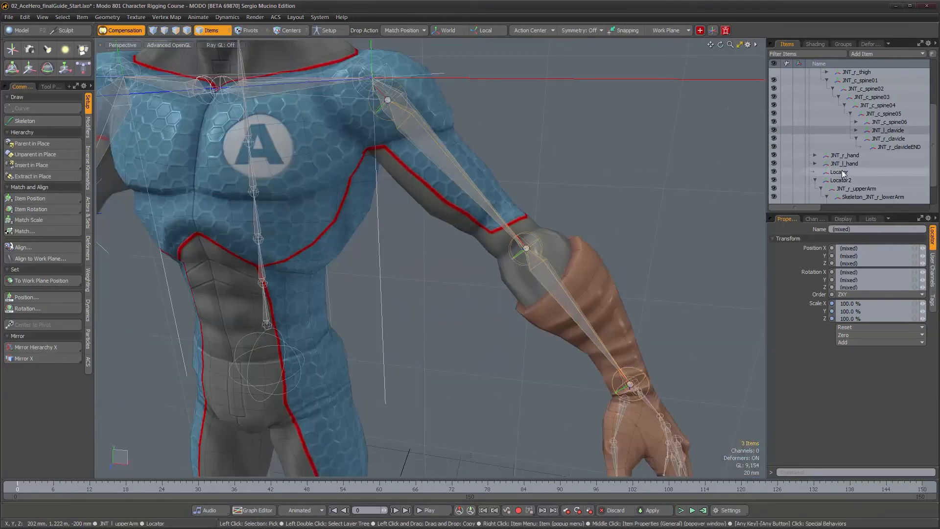
pyautogui.keyDown('alt'); pyautogui.moveTo(588, 244); pyautogui.dragTo(594, 255); pyautogui.keyUp('alt')
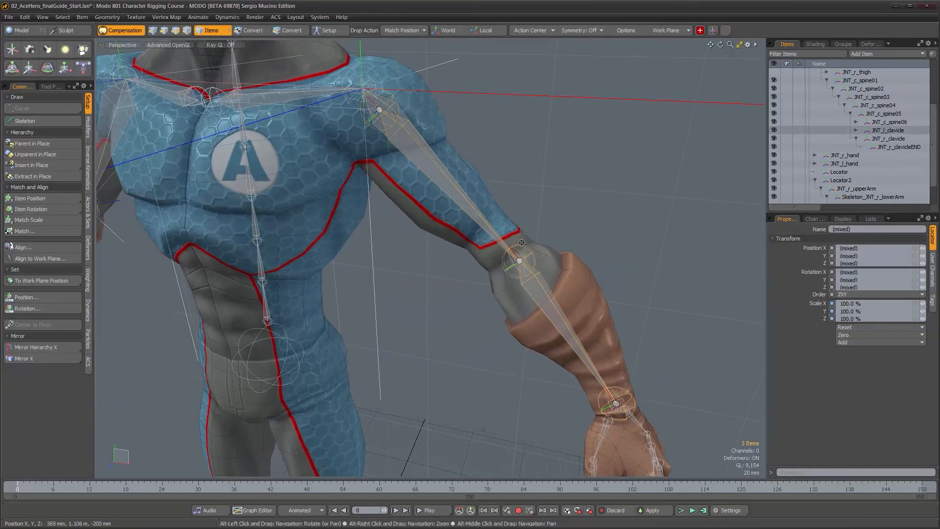
pyautogui.keyDown('alt'); pyautogui.moveTo(516, 227); pyautogui.dragTo(523, 242); pyautogui.keyUp('alt')
pyautogui.press('Delete')
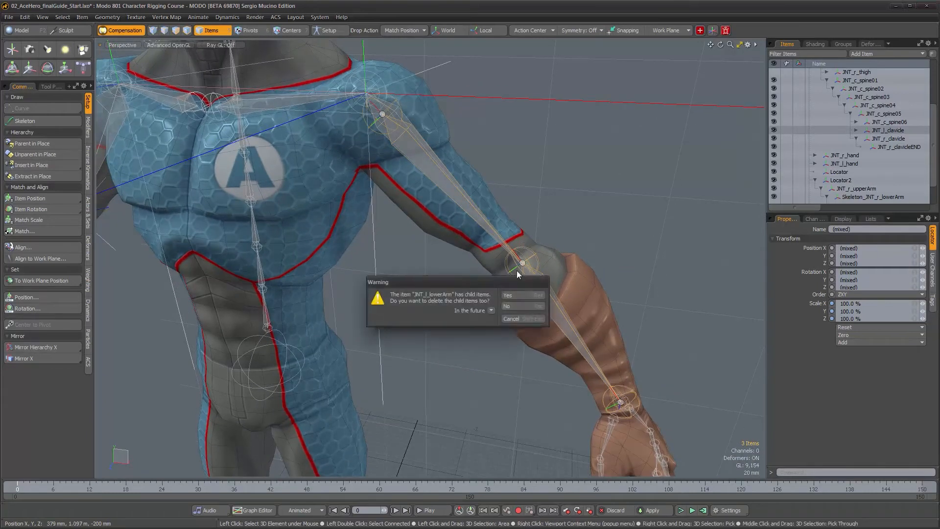
pyautogui.click(550, 295)
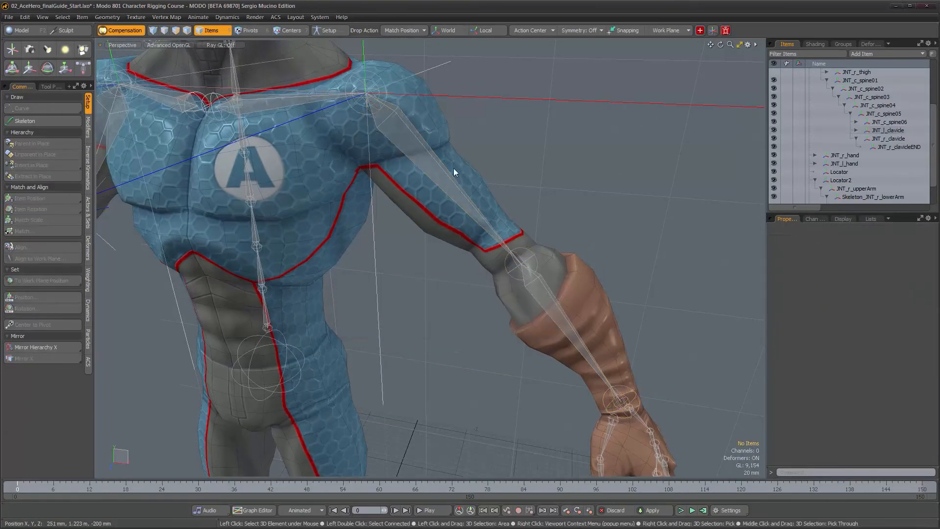
# Parent JNT_r_upperArm in place under the right clavicle joint.
pyautogui.click(456, 212)
pyautogui.keyDown('alt'); pyautogui.moveTo(457, 212); pyautogui.dragTo(478, 201); pyautogui.keyUp('alt')
pyautogui.scroll(-5, 491, 195)
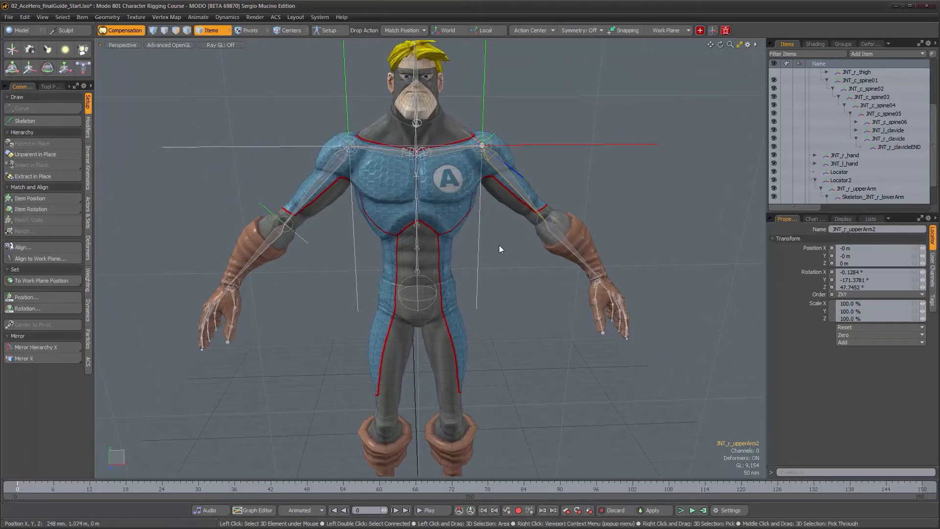
pyautogui.keyDown('alt'); pyautogui.keyDown('shift'); pyautogui.moveTo(353, 156); pyautogui.dragTo(421, 208); pyautogui.keyUp('shift'); pyautogui.keyUp('alt')
pyautogui.scroll(5, 357, 198)
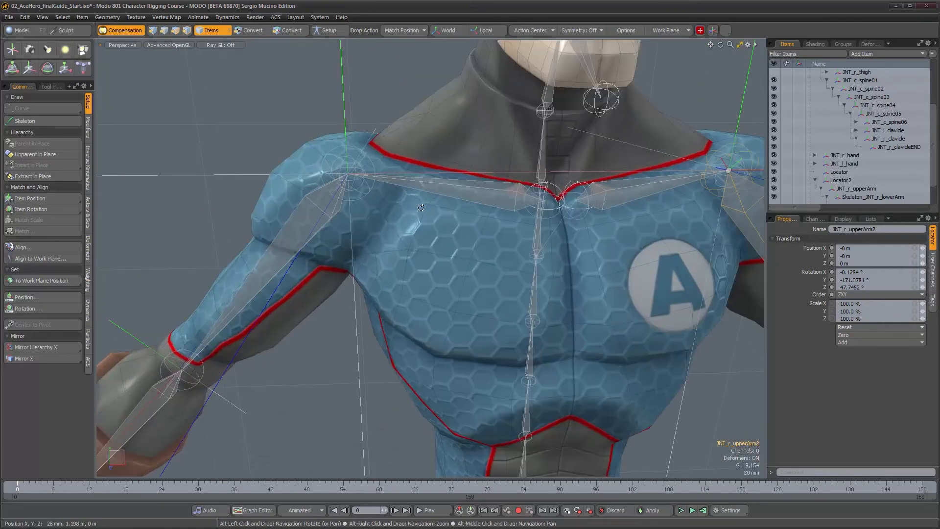
pyautogui.click(309, 211)
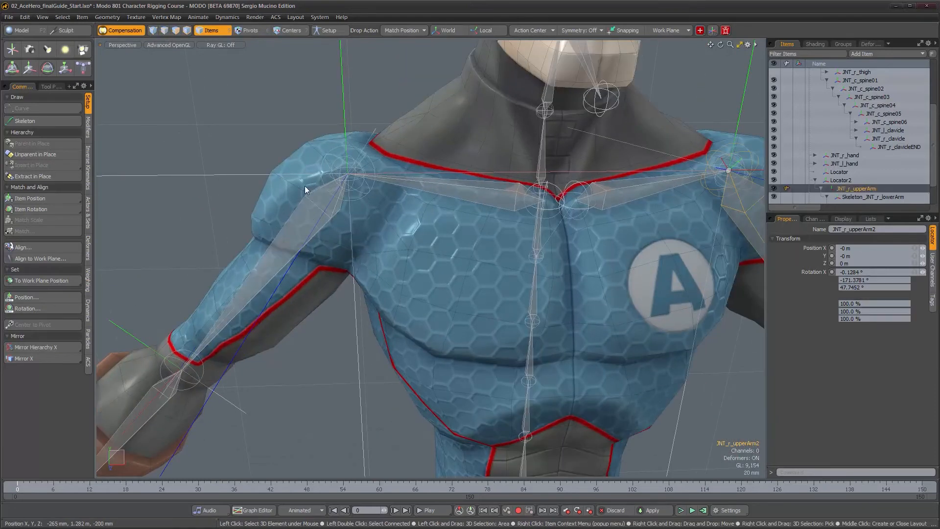
pyautogui.keyDown('shift'); pyautogui.click(509, 205); pyautogui.keyUp('shift')
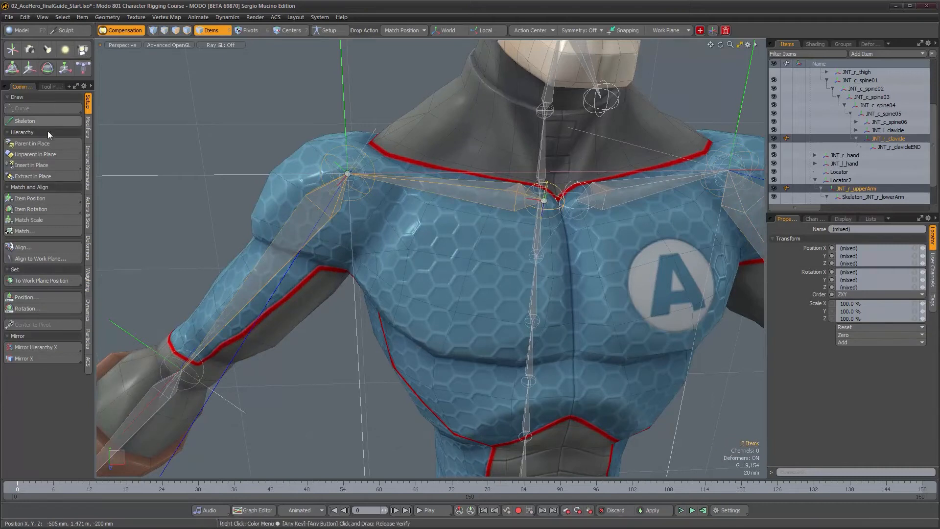
pyautogui.click(44, 144)
# Parent the mirrored left upper arm joint, JNT_r_upperArm2, in place under JNT_l_clavicle.
pyautogui.keyDown('alt'); pyautogui.keyDown('shift'); pyautogui.moveTo(560, 210); pyautogui.dragTo(250, 214); pyautogui.keyUp('shift'); pyautogui.keyUp('alt')
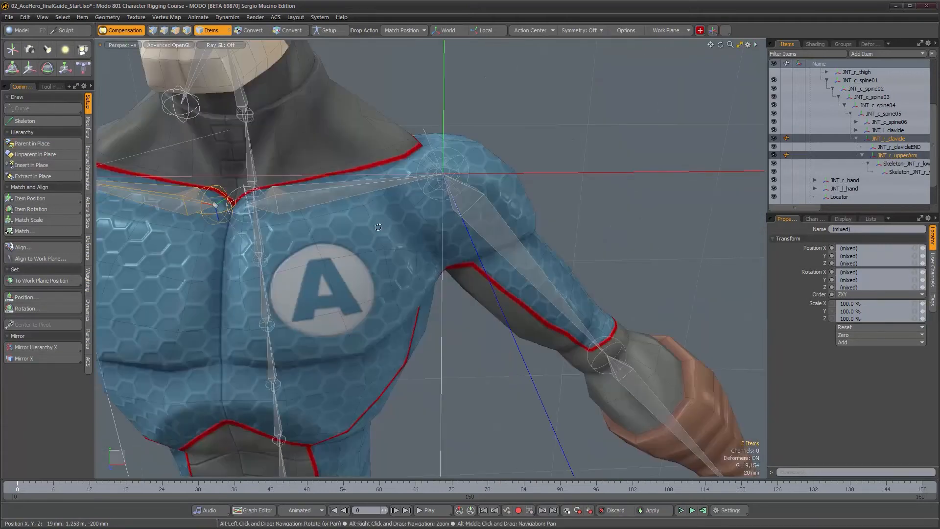
pyautogui.click(308, 198)
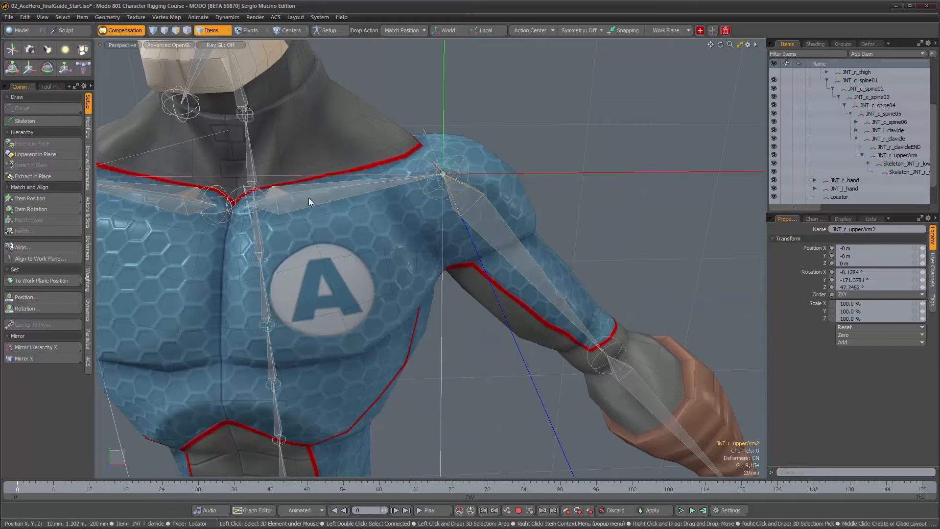
pyautogui.click(24, 145)
pyautogui.keyDown('alt'); pyautogui.moveTo(296, 220); pyautogui.dragTo(375, 225); pyautogui.keyUp('alt')
pyautogui.keyDown('alt'); pyautogui.keyDown('shift'); pyautogui.moveTo(375, 225); pyautogui.dragTo(344, 189); pyautogui.keyUp('shift'); pyautogui.keyUp('alt')
# Test-rotate the upper arm joints to compare how both sides behave, and undo the rotations.
pyautogui.click(343, 187)
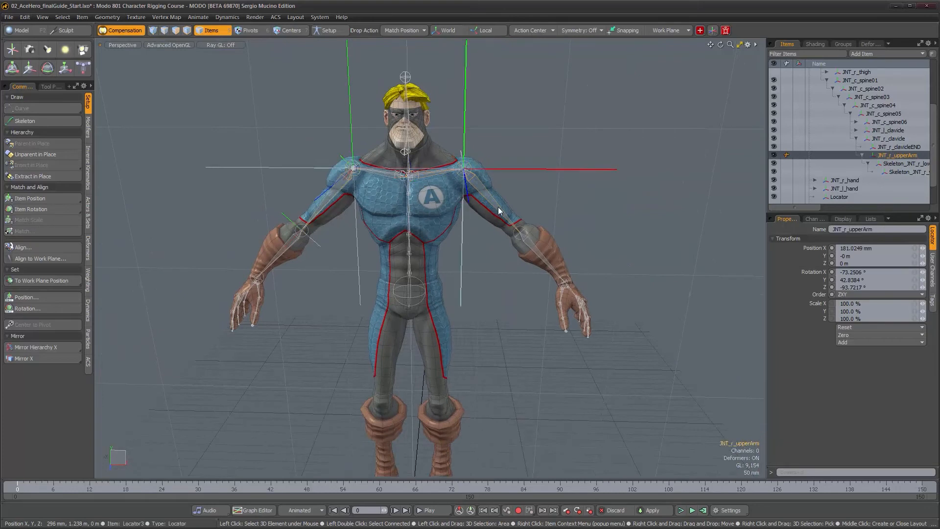
pyautogui.keyDown('alt'); pyautogui.moveTo(483, 204); pyautogui.dragTo(464, 231); pyautogui.keyUp('alt')
pyautogui.press('e')
pyautogui.moveTo(507, 135)
pyautogui.keyDown('alt'); pyautogui.mouseDown()
pyautogui.moveTo(471, 240)
pyautogui.moveTo(507, 250)
pyautogui.moveTo(463, 287)
pyautogui.moveTo(468, 313)
pyautogui.moveTo(465, 294)
pyautogui.moveTo(462, 311)
pyautogui.moveTo(448, 290)
pyautogui.moveTo(454, 268)
pyautogui.moveTo(516, 219)
pyautogui.moveTo(447, 118)
pyautogui.moveTo(431, 134)
pyautogui.moveTo(443, 129)
pyautogui.moveTo(442, 150)
pyautogui.mouseUp(); pyautogui.keyUp('alt')
pyautogui.hotkey('ctrl', 'z')
pyautogui.keyDown('alt'); pyautogui.moveTo(488, 188); pyautogui.dragTo(577, 198); pyautogui.keyUp('alt')
pyautogui.hotkey('ctrl', 'z')
pyautogui.keyDown('alt'); pyautogui.moveTo(558, 266); pyautogui.dragTo(580, 288); pyautogui.keyUp('alt')
pyautogui.press('q')
# Align the three left arm joints by Item | Center with X Direction, Y Axis orientation, up axis Z and Negative Axis enabled.
pyautogui.scroll(4, 488, 197)
pyautogui.click(487, 196)
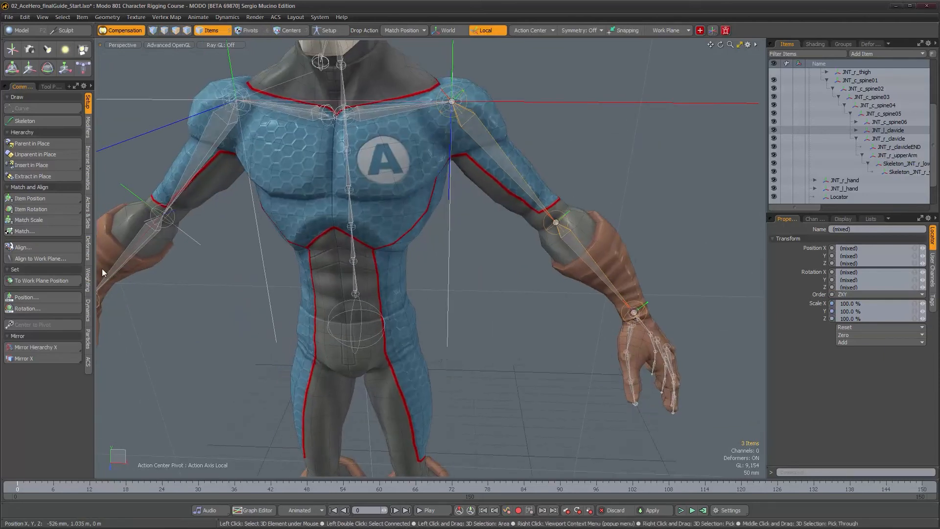
pyautogui.click(45, 249)
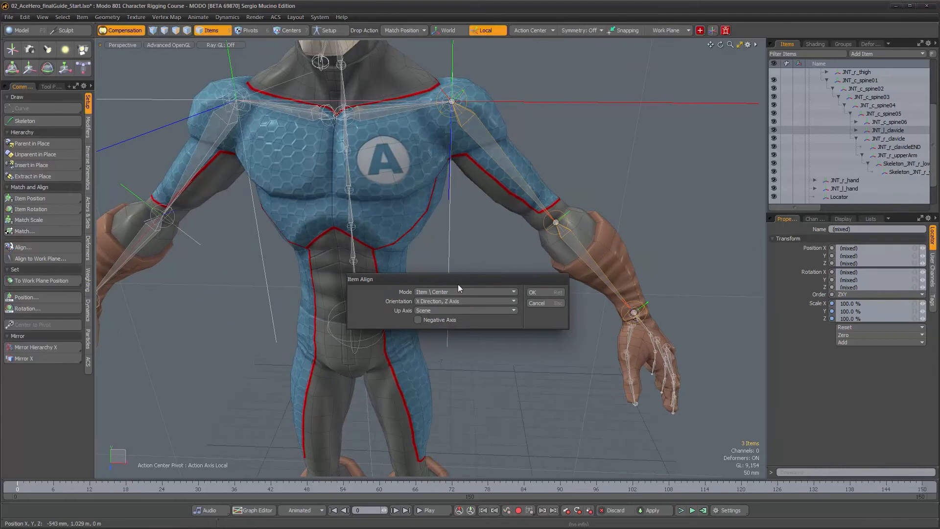
pyautogui.moveTo(459, 285); pyautogui.dragTo(411, 282)
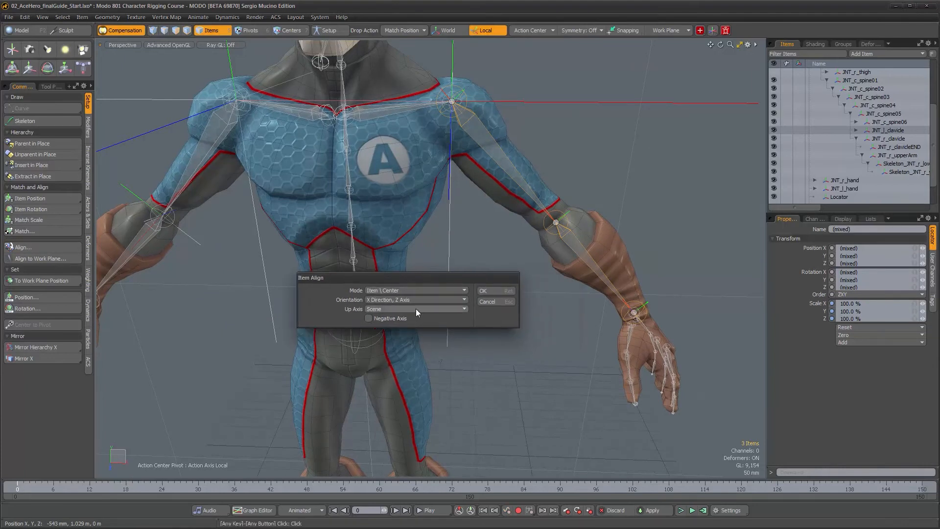
pyautogui.click(406, 299)
pyautogui.click(406, 304)
pyautogui.click(408, 309)
pyautogui.click(406, 330)
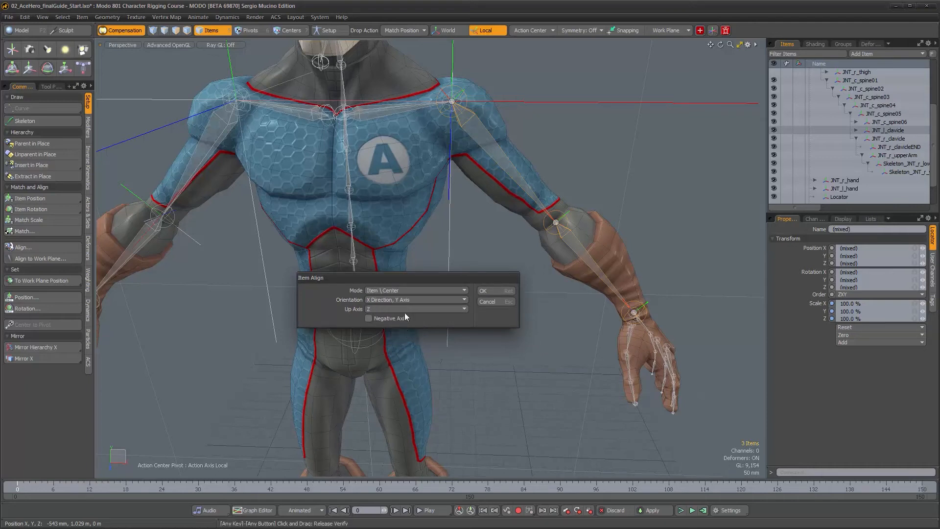
pyautogui.click(368, 319)
pyautogui.click(483, 292)
pyautogui.keyDown('alt'); pyautogui.moveTo(482, 292); pyautogui.dragTo(507, 267); pyautogui.keyUp('alt')
pyautogui.scroll(-2, 508, 267)
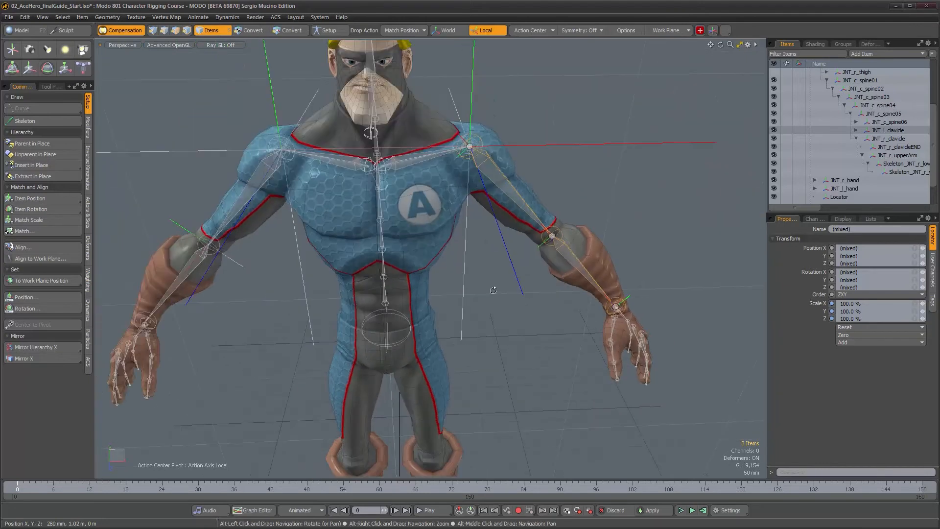
# Test-rotate both upper arm joints together to check mirrored behaviour, and undo the rotations.
pyautogui.click(262, 177)
pyautogui.keyDown('shift'); pyautogui.click(491, 180); pyautogui.keyUp('shift')
pyautogui.keyDown('alt'); pyautogui.moveTo(512, 210); pyautogui.dragTo(472, 220); pyautogui.keyUp('alt')
pyautogui.press('e')
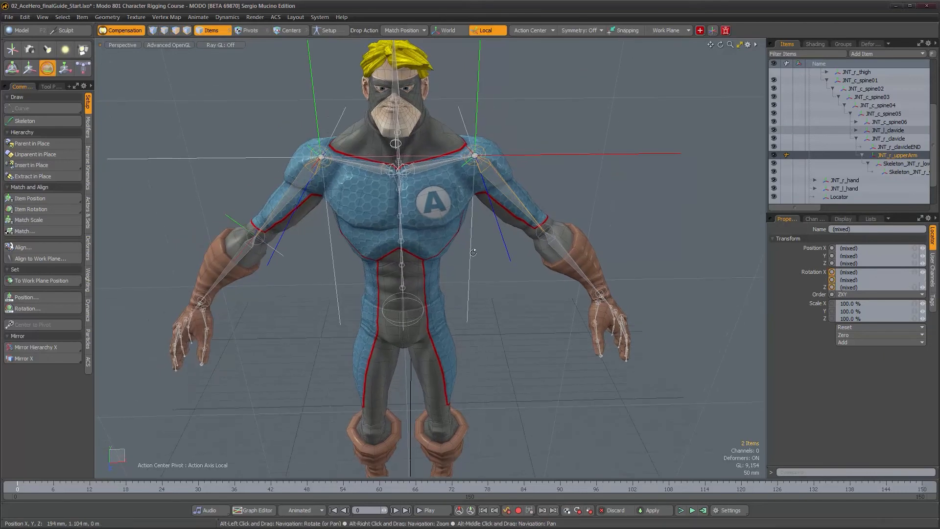
pyautogui.scroll(-3, 463, 265)
pyautogui.moveTo(498, 143); pyautogui.dragTo(503, 169)
pyautogui.hotkey('ctrl', 'z')
pyautogui.keyDown('alt'); pyautogui.moveTo(507, 222); pyautogui.dragTo(484, 294); pyautogui.keyUp('alt')
pyautogui.hotkey('ctrl', 'z')
pyautogui.hotkey('ctrl', 'z')
pyautogui.press('space')
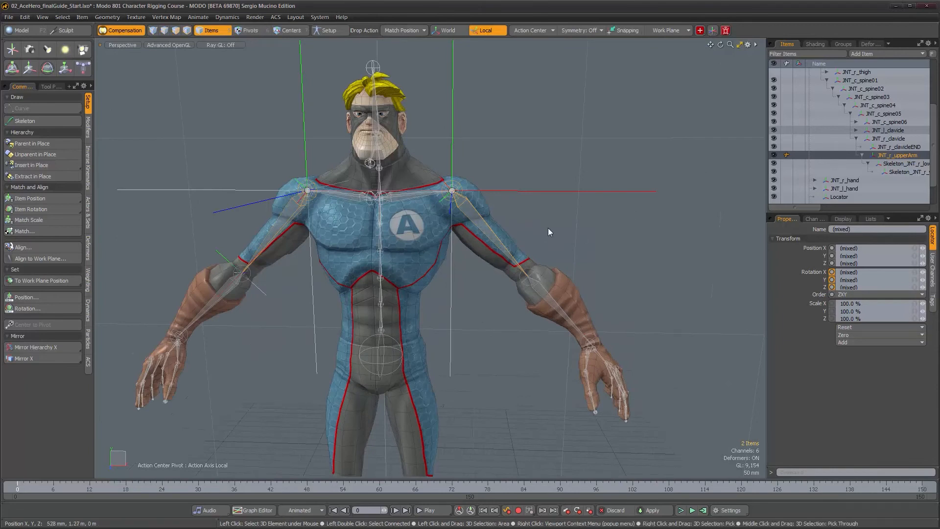
# Locate the mirrored left upper arm joint in the item list and rename it JNT_l_upperAr.
pyautogui.moveTo(812, 208); pyautogui.dragTo(839, 189)
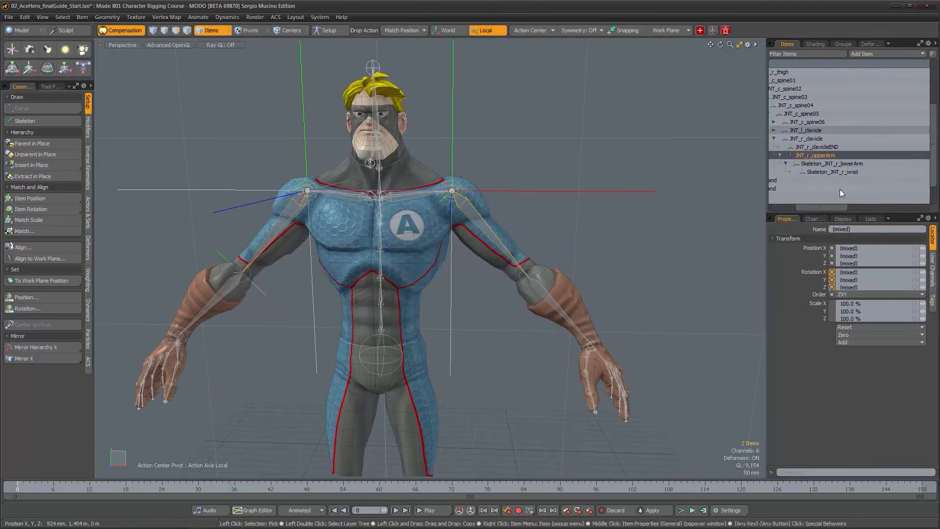
pyautogui.keyDown('alt'); pyautogui.moveTo(467, 244); pyautogui.dragTo(454, 245); pyautogui.keyUp('alt')
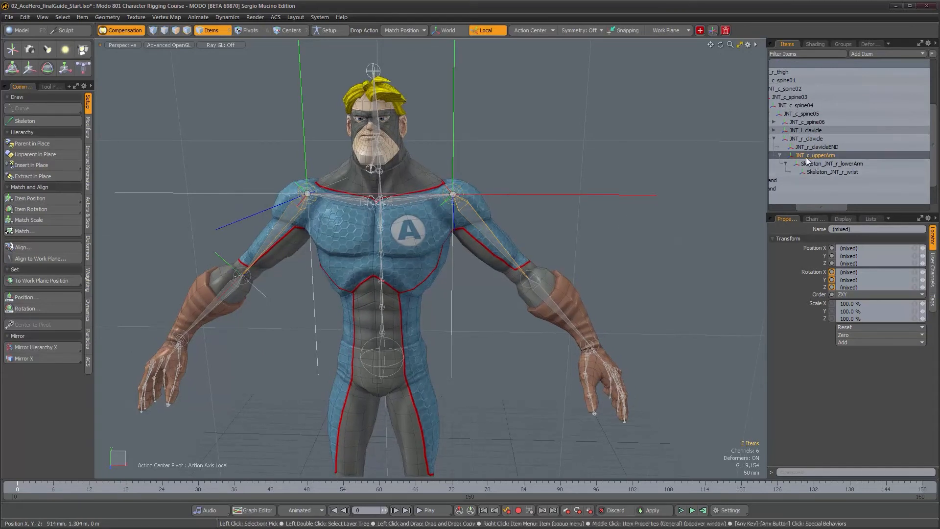
pyautogui.click(561, 232)
pyautogui.click(486, 228)
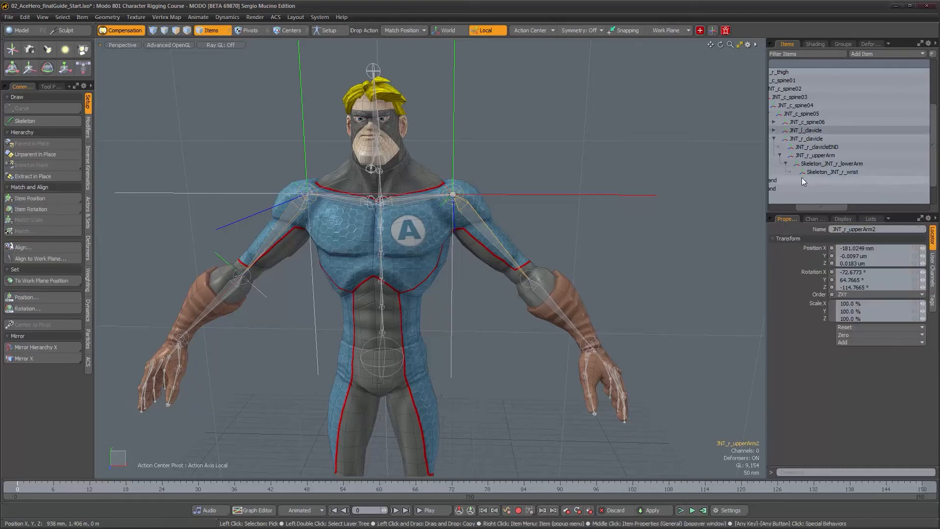
pyautogui.press('f')
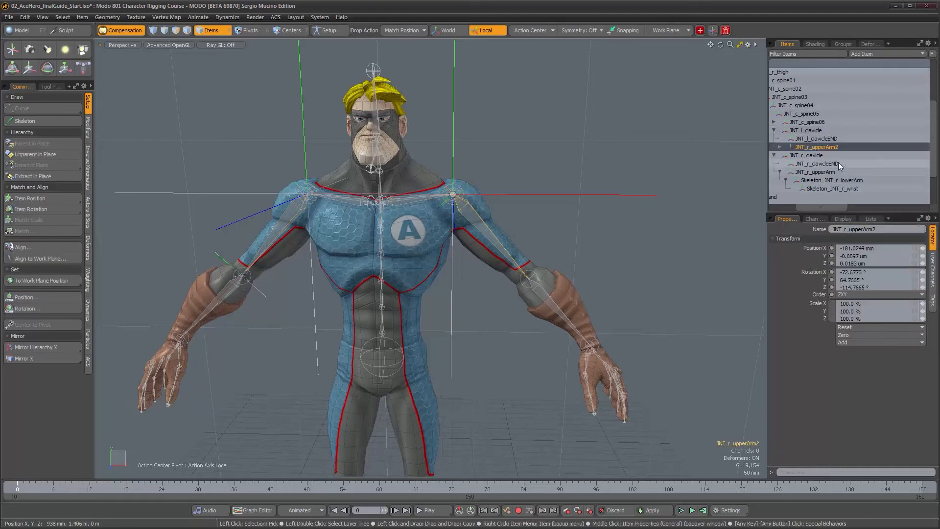
pyautogui.doubleClick(808, 147)
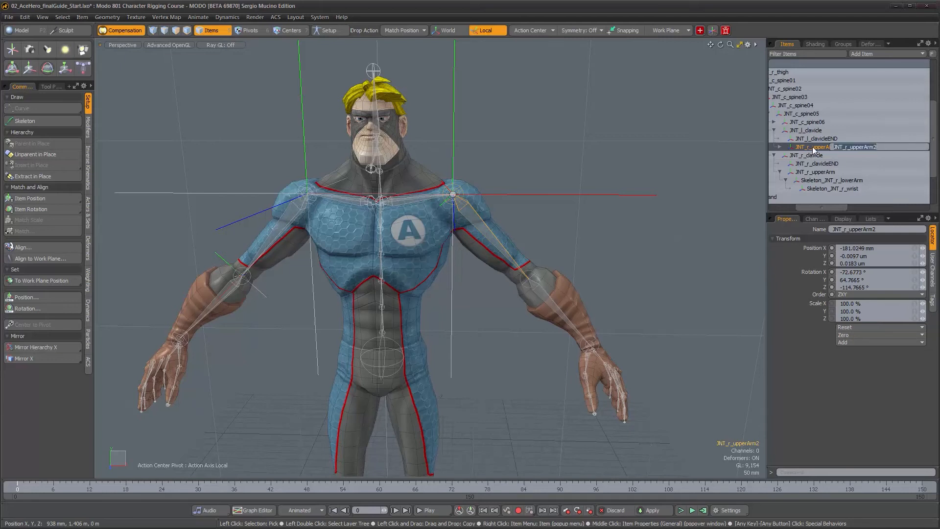
pyautogui.press('BackSpace')
pyautogui.write('l')
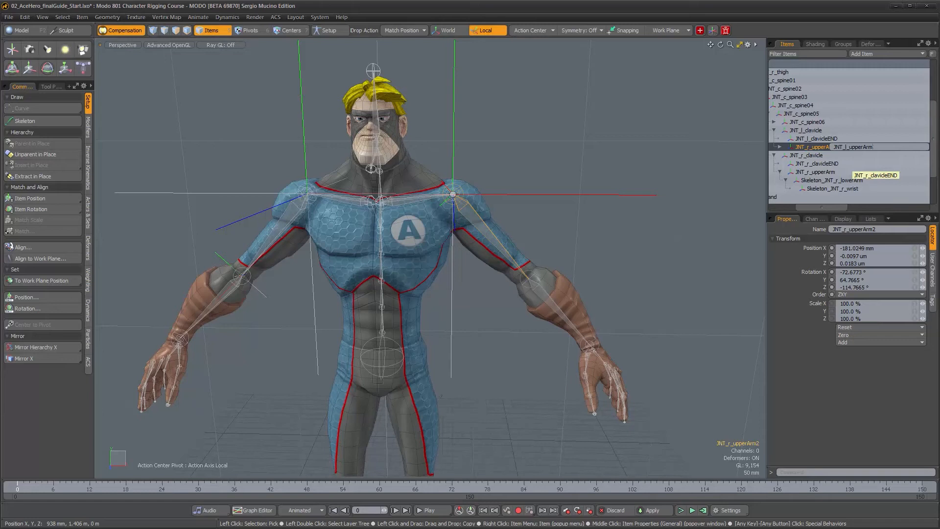
pyautogui.press('BackSpace')
pyautogui.press('Return')
# Expand the left upper arm hierarchy and rename its lower arm joint JNT_l_lowerArm.
pyautogui.click(779, 147)
pyautogui.click(832, 155)
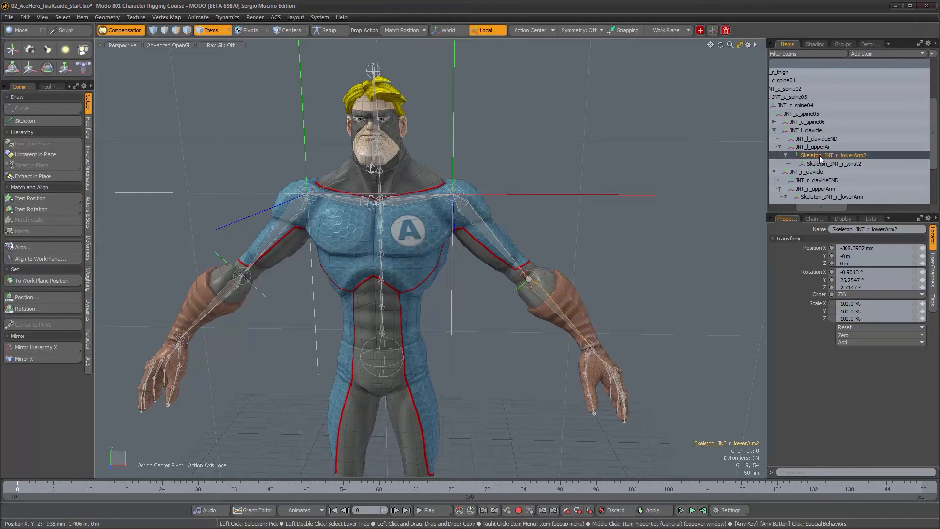
pyautogui.doubleClick(835, 154)
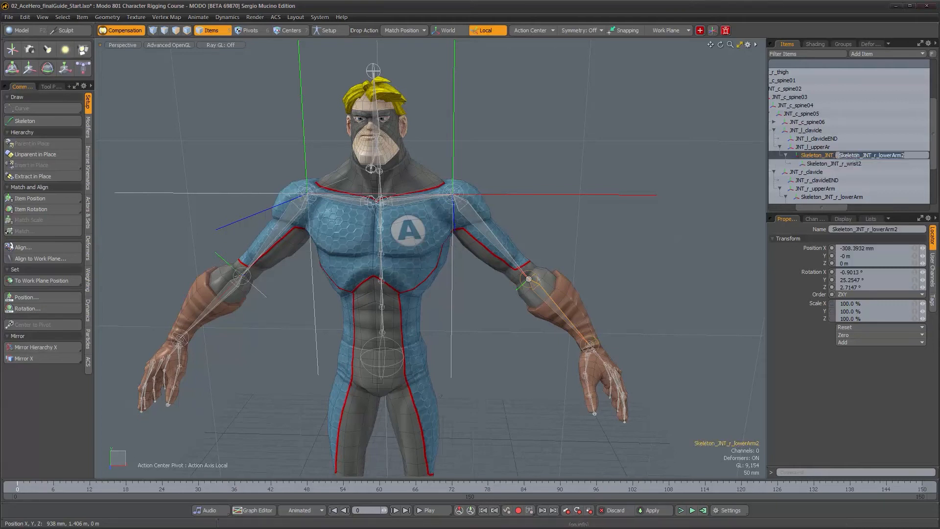
pyautogui.moveTo(861, 155); pyautogui.dragTo(807, 157)
pyautogui.press('BackSpace')
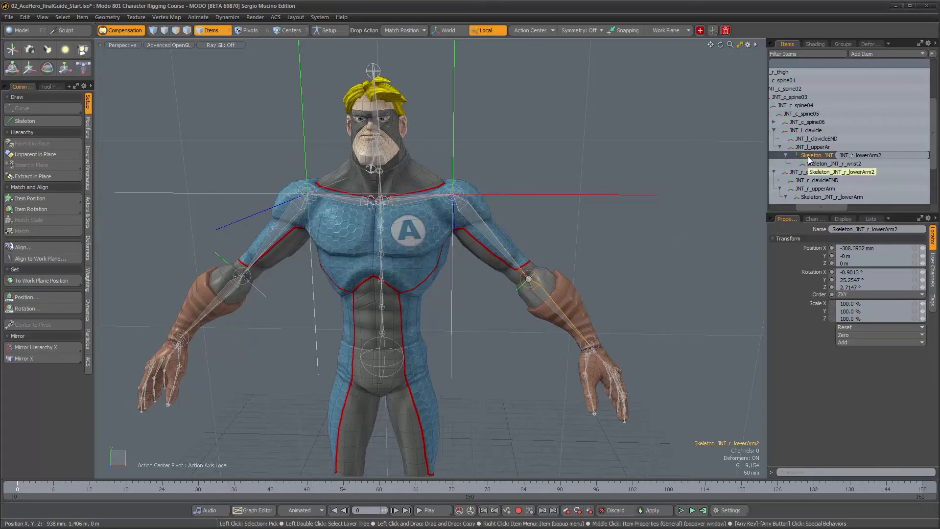
pyautogui.press('BackSpace')
pyautogui.write('l')
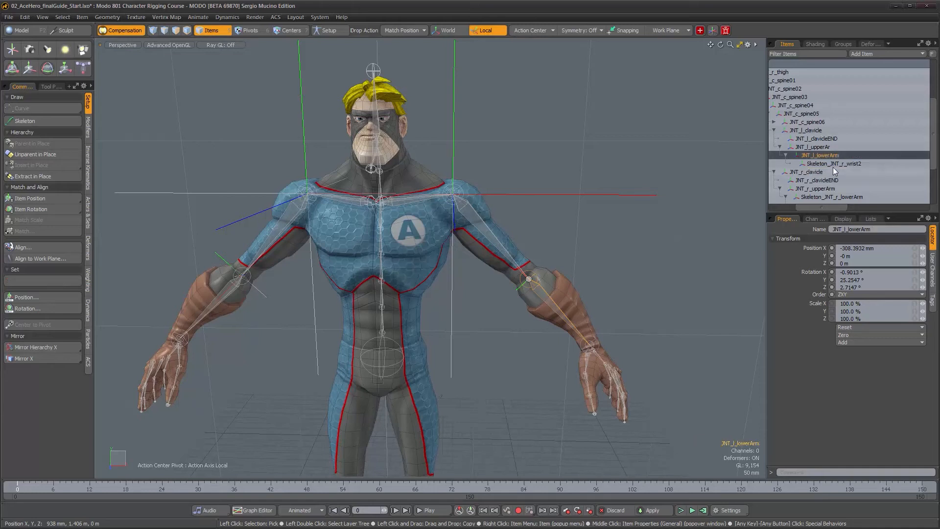
# Rename the mirrored left wrist joint JNT_l_wrist.
pyautogui.click(832, 171)
pyautogui.doubleClick(832, 164)
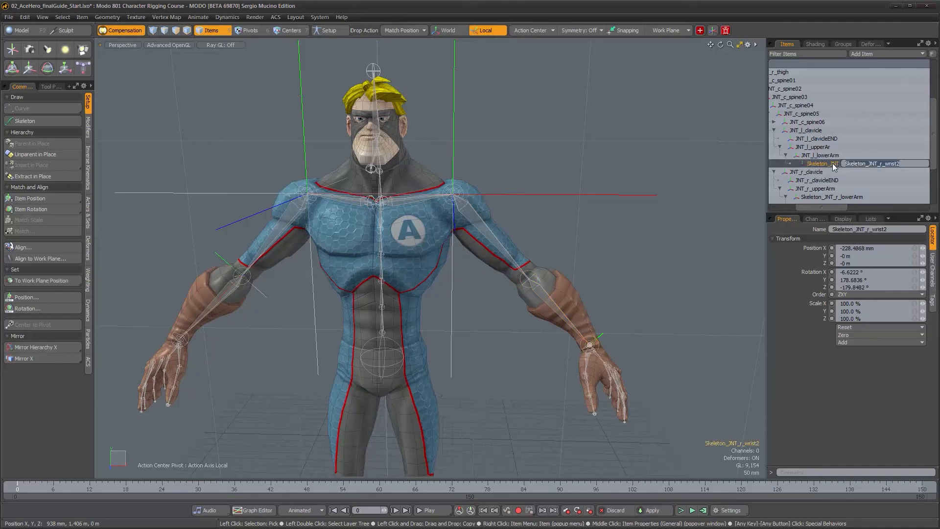
pyautogui.press('BackSpace')
pyautogui.press('BackSpace')
pyautogui.write('l_wrist')
pyautogui.press('End')
pyautogui.press('BackSpace')
pyautogui.press('Return')
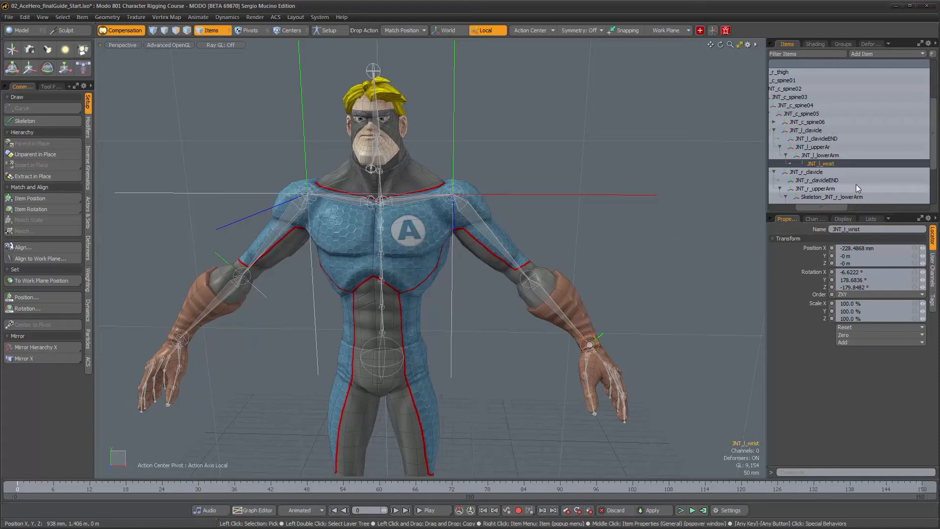
# Delete the three leftover locators at both shoulders and the right elbow.
pyautogui.keyDown('alt'); pyautogui.moveTo(620, 242); pyautogui.dragTo(501, 234); pyautogui.keyUp('alt')
pyautogui.click(500, 234)
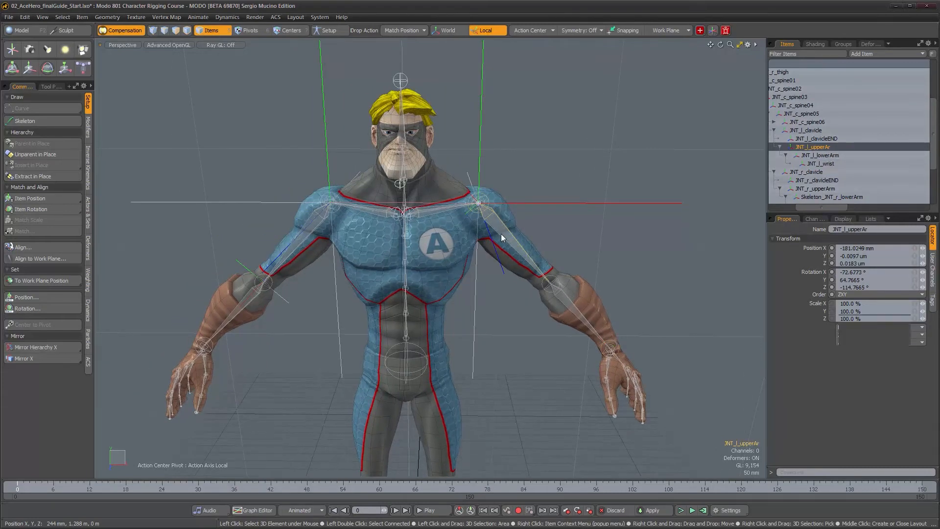
pyautogui.press('Up')
pyautogui.click(510, 203)
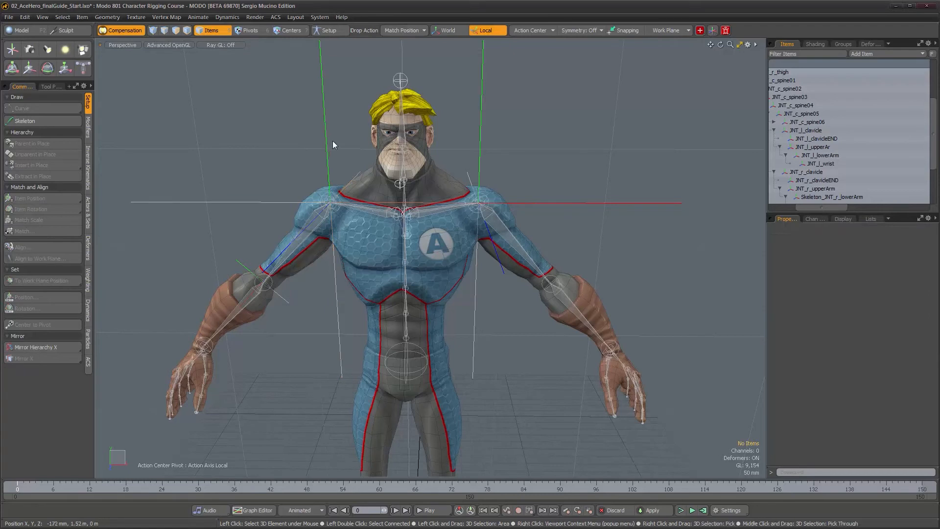
pyautogui.keyDown('shift'); pyautogui.click(480, 146); pyautogui.keyUp('shift')
pyautogui.keyDown('shift'); pyautogui.click(283, 299); pyautogui.keyUp('shift')
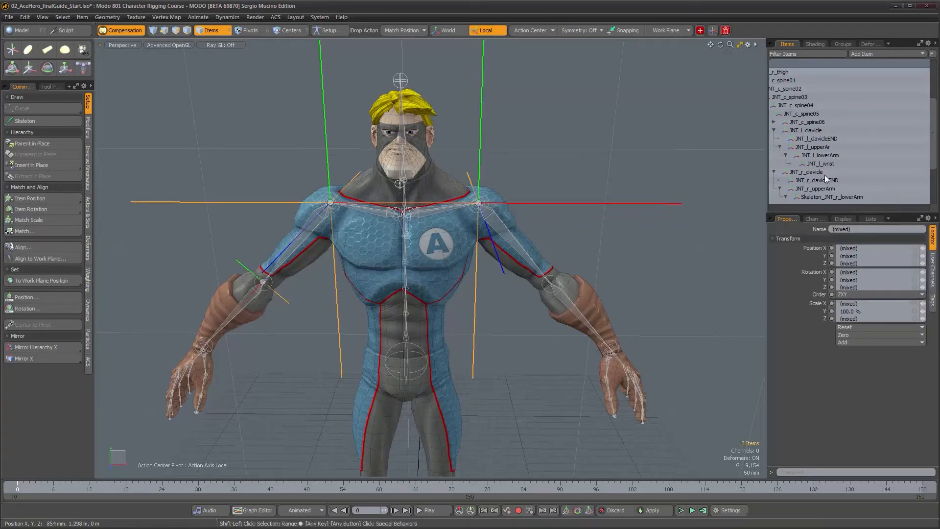
pyautogui.scroll(-3, 827, 167)
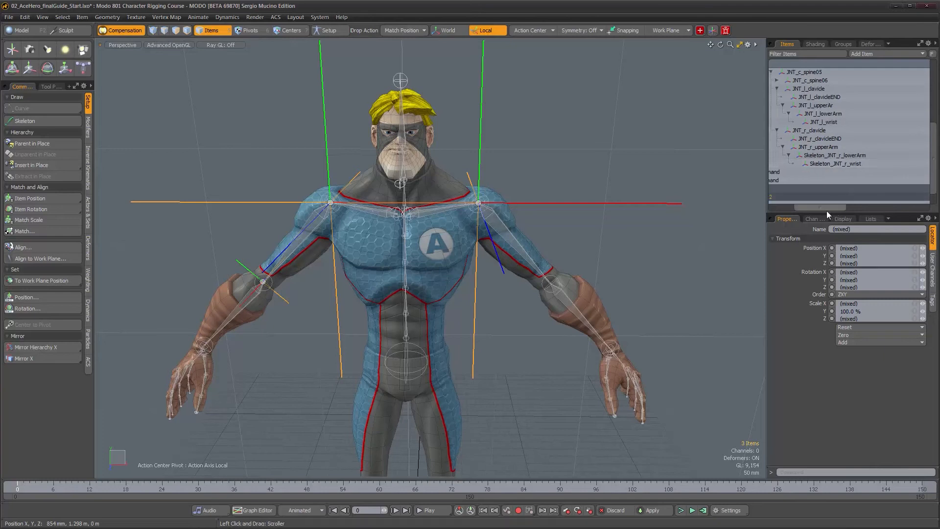
pyautogui.keyDown('alt'); pyautogui.moveTo(483, 281); pyautogui.dragTo(504, 274); pyautogui.keyUp('alt')
pyautogui.press('Delete')
pyautogui.click(500, 292)
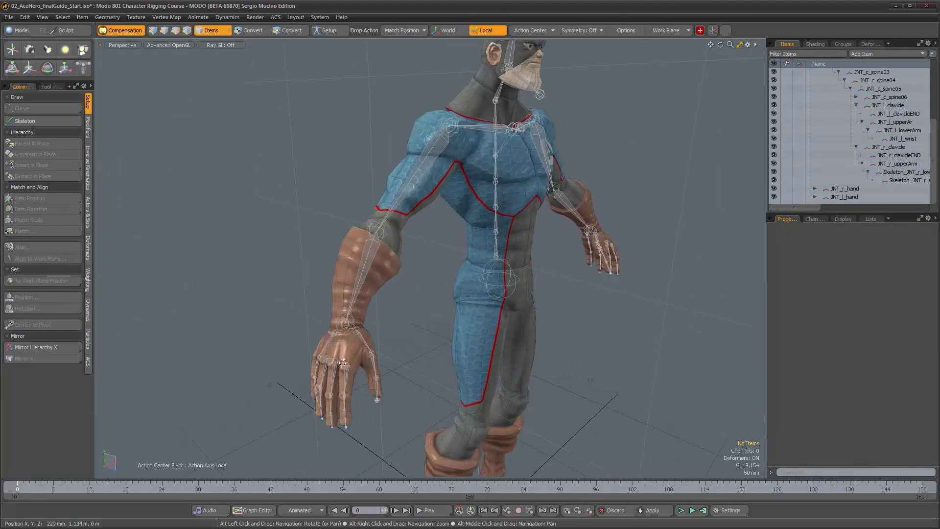
# Parent JNT_r_hand in place under the right wrist joint, Skeleton_JNT_r_wrist.
pyautogui.keyDown('alt'); pyautogui.keyDown('shift'); pyautogui.moveTo(441, 313); pyautogui.dragTo(479, 221); pyautogui.keyUp('shift'); pyautogui.keyUp('alt')
pyautogui.keyDown('ctrl'); pyautogui.keyDown('alt'); pyautogui.moveTo(353, 290); pyautogui.dragTo(391, 217); pyautogui.keyUp('alt'); pyautogui.keyUp('ctrl')
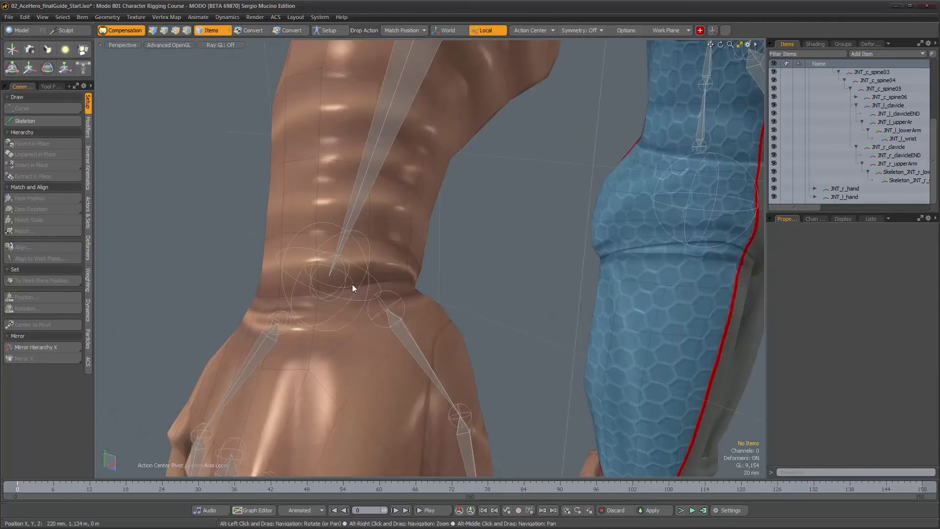
pyautogui.click(345, 282)
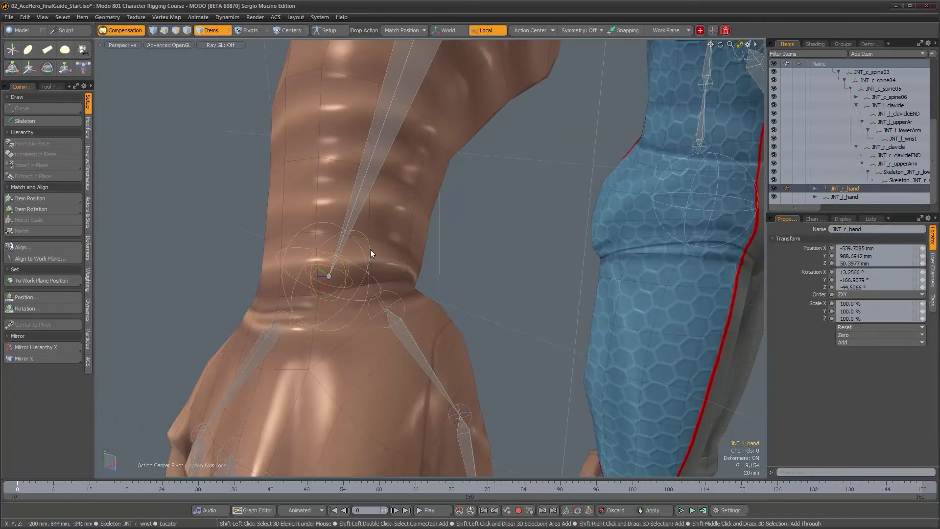
pyautogui.keyDown('shift'); pyautogui.click(370, 249); pyautogui.keyUp('shift')
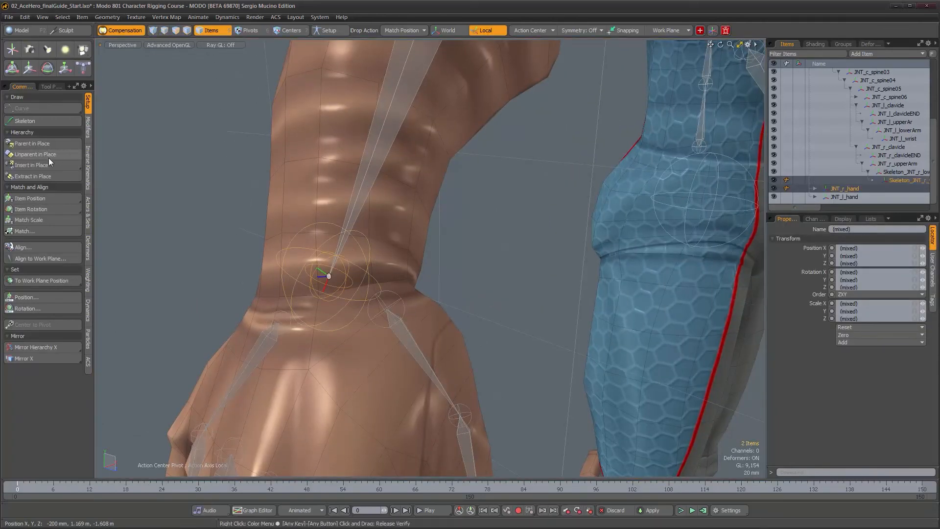
pyautogui.click(48, 145)
pyautogui.keyDown('alt'); pyautogui.moveTo(382, 224); pyautogui.dragTo(254, 226, button='right'); pyautogui.keyUp('alt')
pyautogui.keyDown('alt'); pyautogui.moveTo(401, 227); pyautogui.dragTo(313, 229); pyautogui.keyUp('alt')
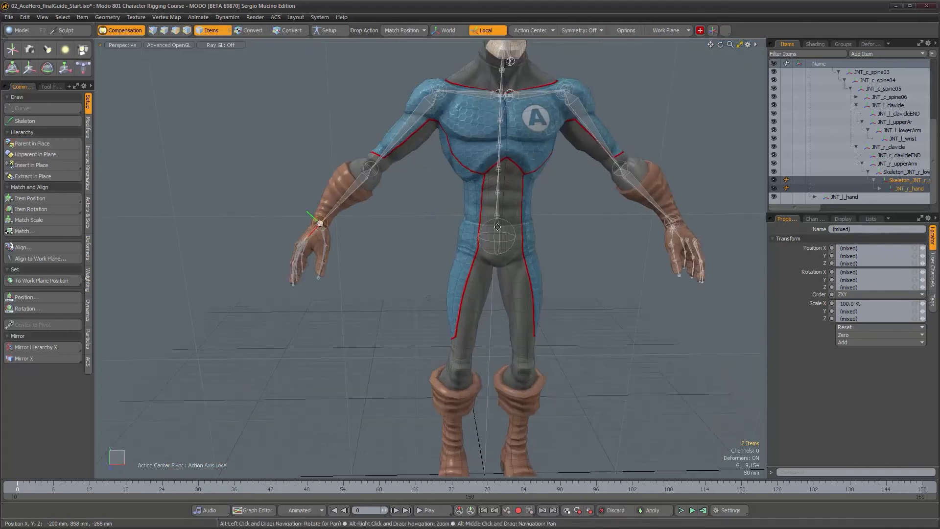
# Examine the transforms of JNT_l_hand and JNT_l_wrist at the left wrist.
pyautogui.keyDown('alt'); pyautogui.moveTo(539, 215); pyautogui.dragTo(350, 237, button='middle'); pyautogui.keyUp('alt')
pyautogui.keyDown('alt'); pyautogui.moveTo(350, 237); pyautogui.dragTo(539, 269, button='right'); pyautogui.keyUp('alt')
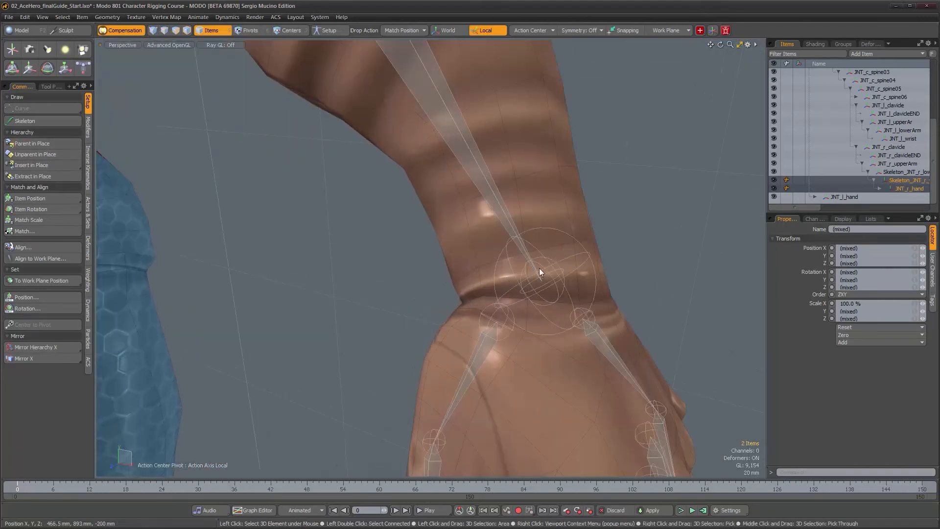
pyautogui.click(522, 276)
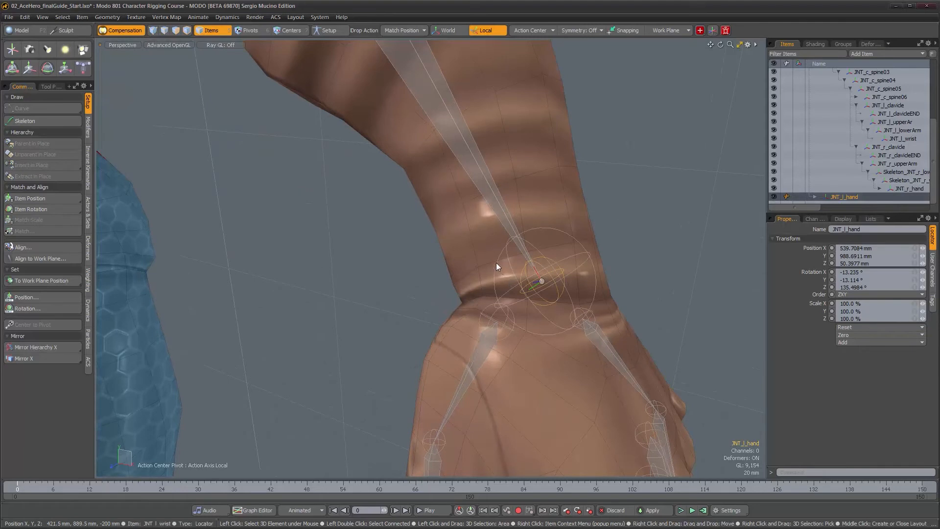
pyautogui.click(498, 265)
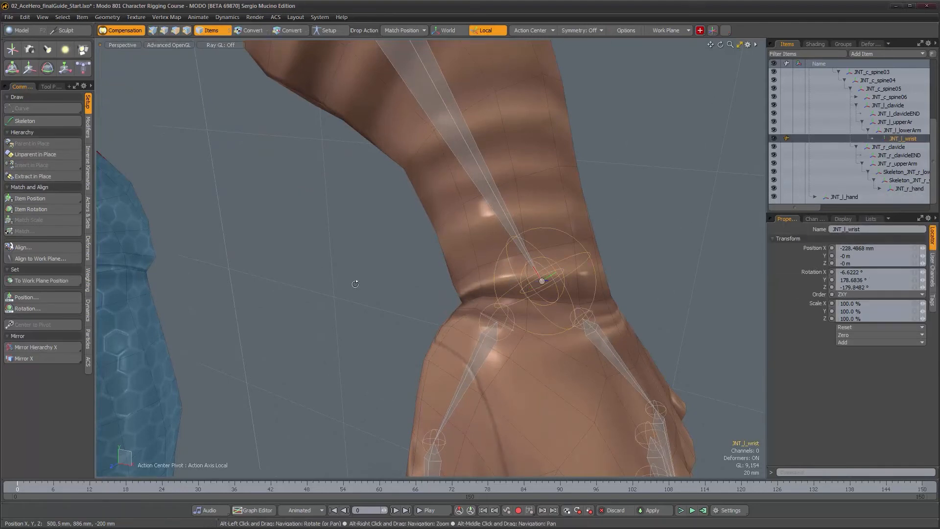
pyautogui.keyDown('alt'); pyautogui.moveTo(355, 282); pyautogui.dragTo(319, 285); pyautogui.keyUp('alt')
pyautogui.keyDown('alt'); pyautogui.moveTo(320, 285); pyautogui.dragTo(494, 275, button='middle'); pyautogui.keyUp('alt')
pyautogui.keyDown('alt'); pyautogui.moveTo(495, 275); pyautogui.dragTo(461, 273, button='right'); pyautogui.keyUp('alt')
pyautogui.keyDown('alt'); pyautogui.moveTo(461, 273); pyautogui.dragTo(436, 270); pyautogui.keyUp('alt')
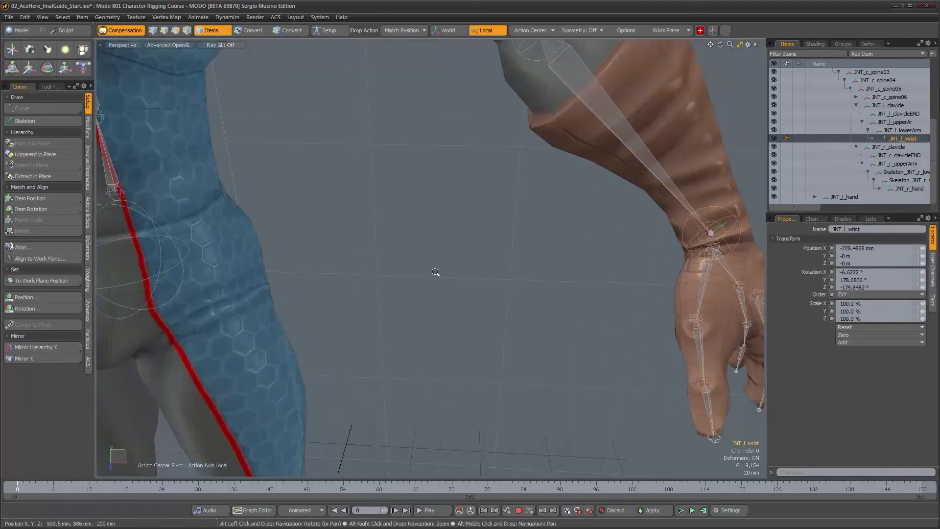
# Unparent JNT_r_hand in place from the right wrist joint.
pyautogui.keyDown('alt'); pyautogui.moveTo(436, 271); pyautogui.dragTo(363, 255, button='right'); pyautogui.keyUp('alt')
pyautogui.keyDown('alt'); pyautogui.moveTo(362, 255); pyautogui.dragTo(332, 249); pyautogui.keyUp('alt')
pyautogui.keyDown('alt'); pyautogui.moveTo(313, 280); pyautogui.dragTo(338, 226, button='middle'); pyautogui.keyUp('alt')
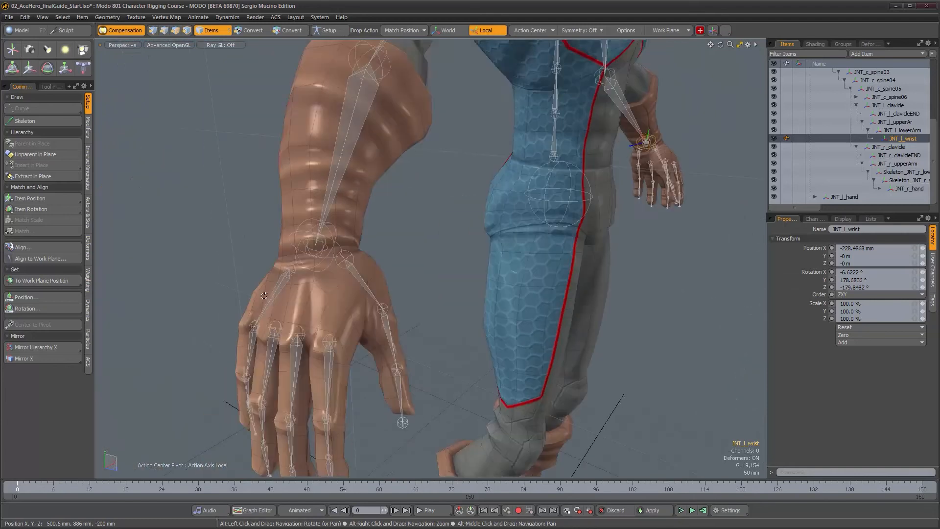
pyautogui.keyDown('alt'); pyautogui.moveTo(337, 226); pyautogui.dragTo(379, 223, button='right'); pyautogui.keyUp('alt')
pyautogui.click(347, 218)
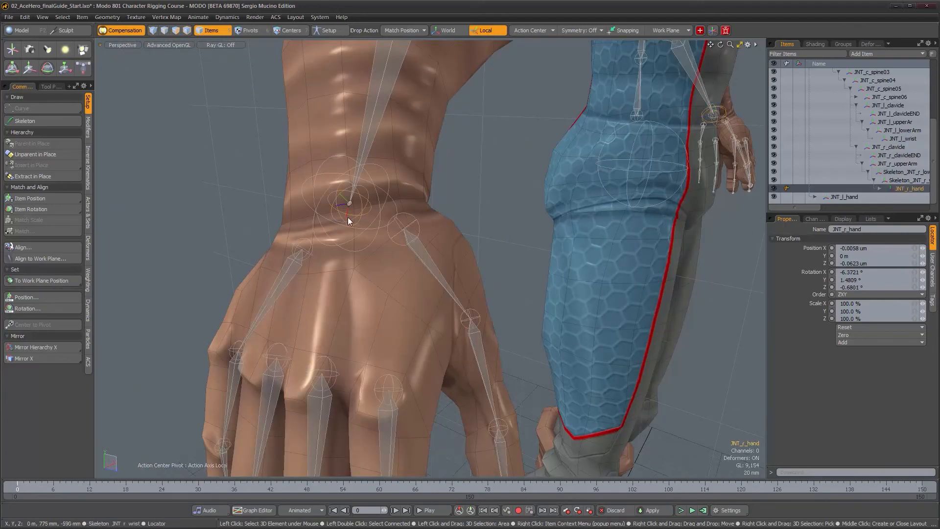
pyautogui.click(22, 156)
# Reset the rotations of Skeleton_JNT_r_wrist and JNT_l_wrist to 0° on all axes.
pyautogui.click(317, 176)
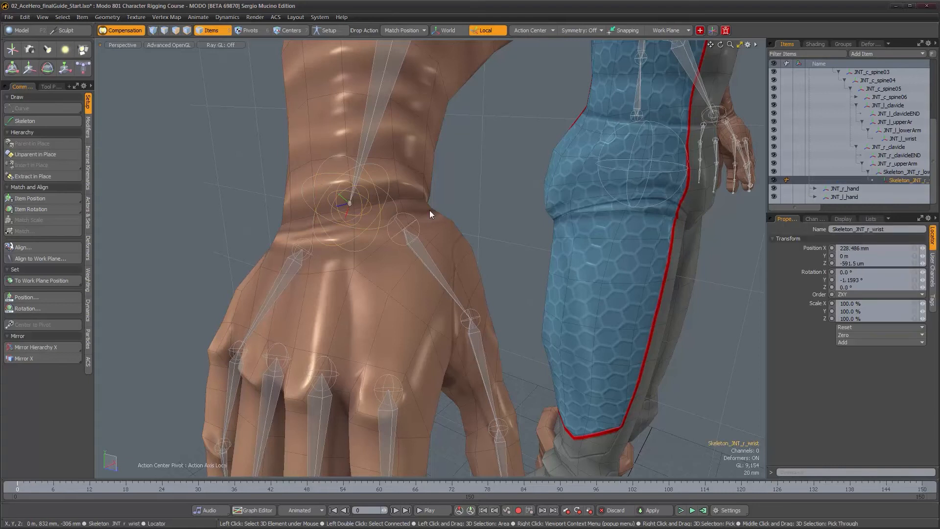
pyautogui.click(861, 328)
pyautogui.click(862, 336)
pyautogui.keyDown('alt'); pyautogui.moveTo(518, 269); pyautogui.dragTo(328, 276); pyautogui.keyUp('alt')
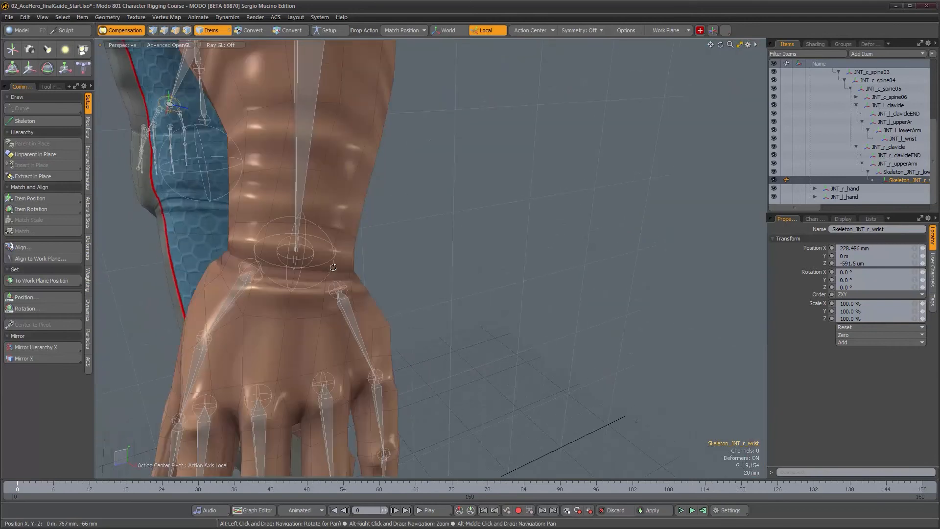
pyautogui.click(328, 275)
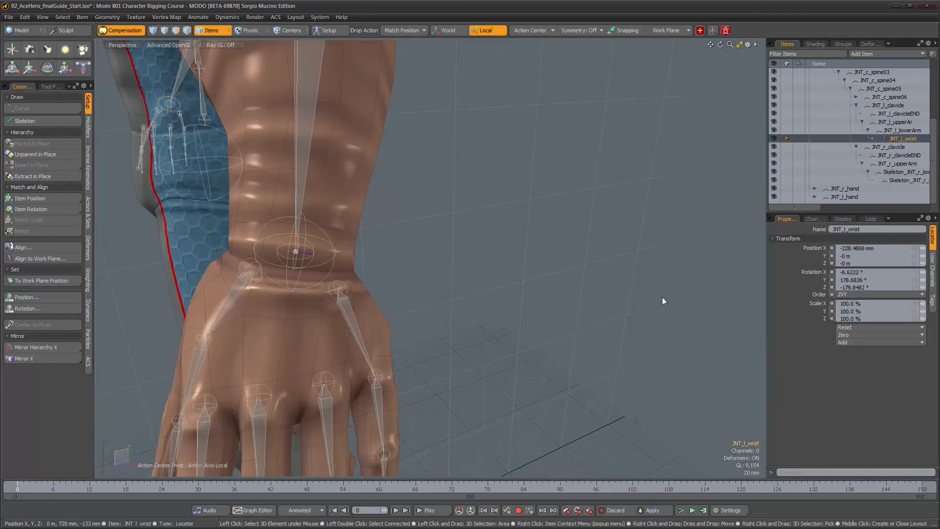
pyautogui.click(862, 327)
pyautogui.click(866, 336)
# Set the X and Z rotations of JNT_l_lowerArm to 0°.
pyautogui.keyDown('alt'); pyautogui.moveTo(264, 279); pyautogui.dragTo(402, 256); pyautogui.keyUp('alt')
pyautogui.keyDown('alt'); pyautogui.moveTo(609, 331); pyautogui.dragTo(559, 194); pyautogui.keyUp('alt')
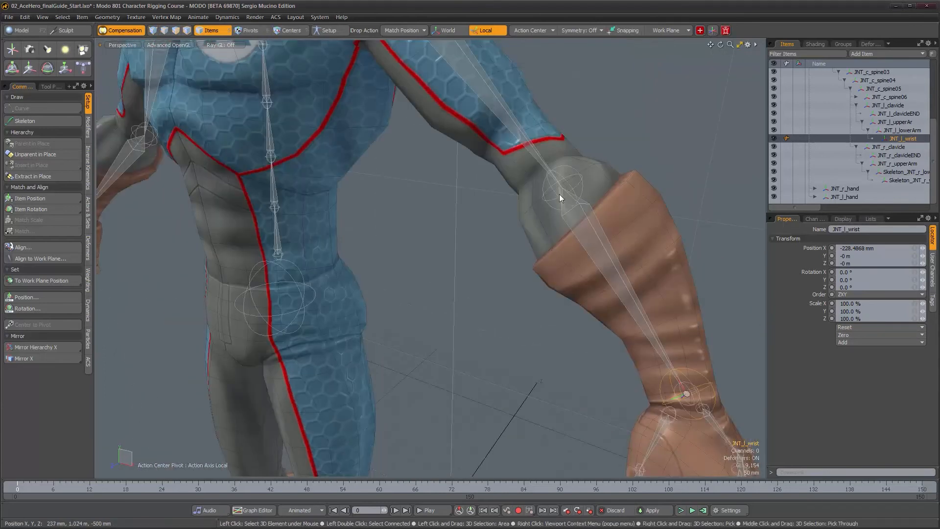
pyautogui.click(577, 225)
pyautogui.keyDown('alt'); pyautogui.moveTo(754, 280); pyautogui.dragTo(710, 278); pyautogui.keyUp('alt')
pyautogui.moveTo(870, 272); pyautogui.dragTo(784, 273)
pyautogui.write('0')
pyautogui.press('Return')
pyautogui.write('0')
pyautogui.press('Return')
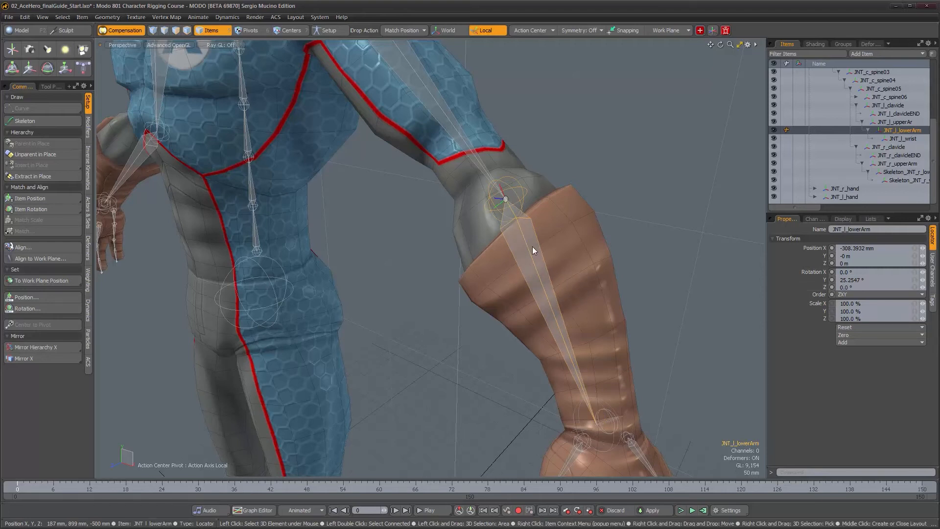
# Copy the right lower arm joint's Y rotation, 24.2575°, to the Y rotation of JNT_l_lowerArm.
pyautogui.keyDown('alt'); pyautogui.moveTo(556, 268); pyautogui.dragTo(315, 230); pyautogui.keyUp('alt')
pyautogui.click(315, 230)
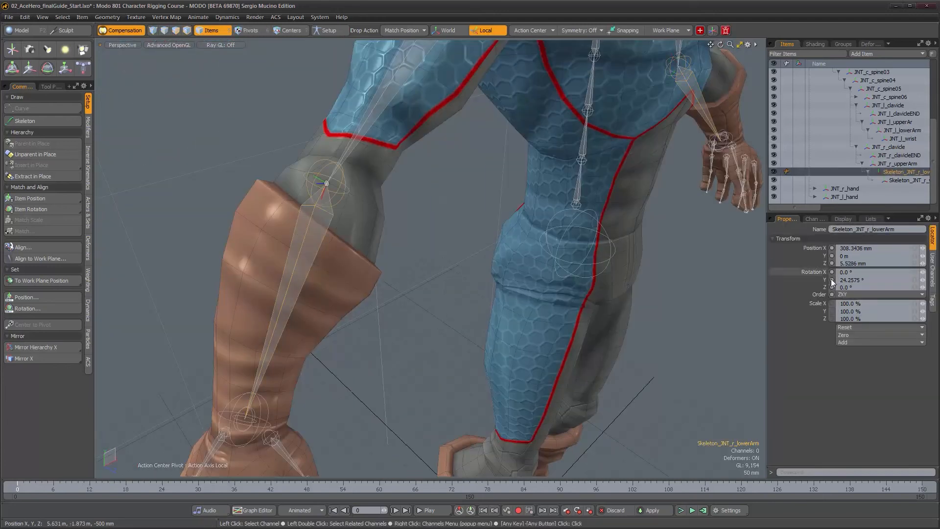
pyautogui.click(870, 281)
pyautogui.keyDown('alt'); pyautogui.moveTo(660, 288); pyautogui.dragTo(499, 208); pyautogui.keyUp('alt')
pyautogui.click(500, 208)
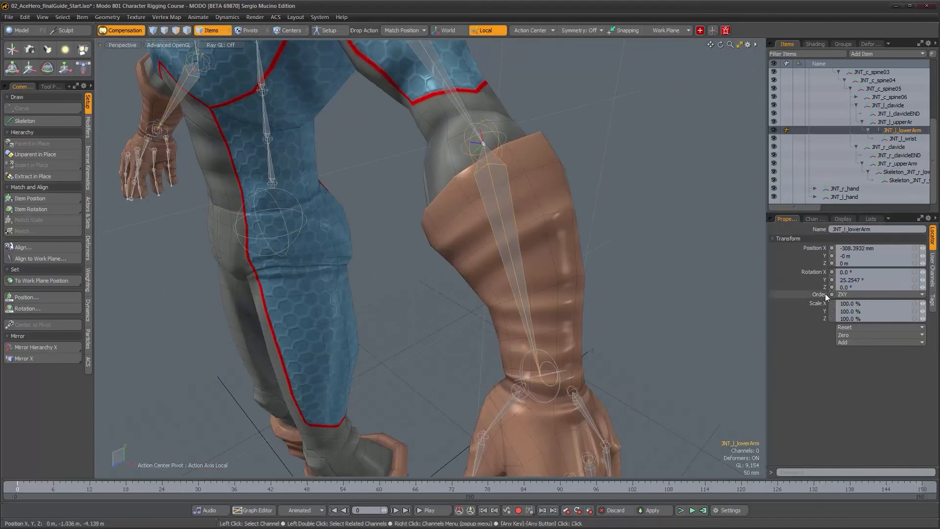
pyautogui.click(876, 281)
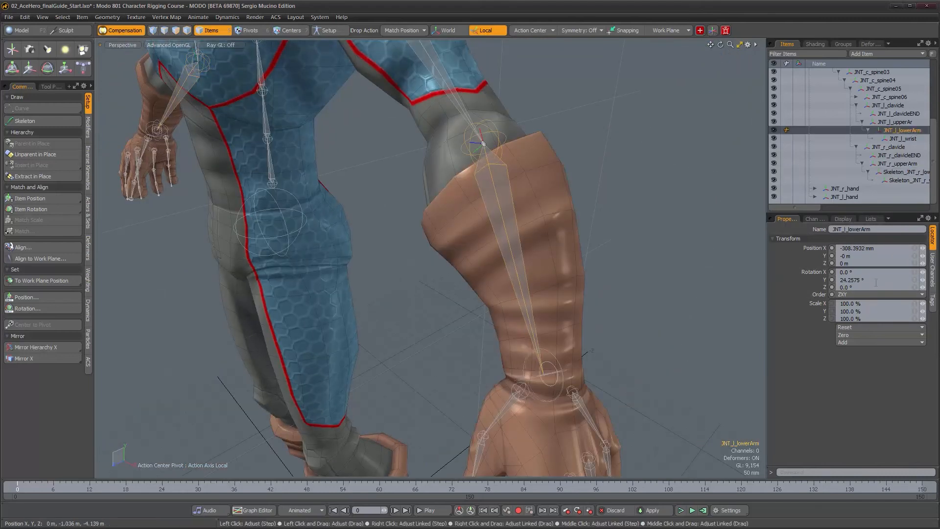
# Compare the position and rotation values of JNT_r_hand and JNT_l_hand.
pyautogui.keyDown('alt'); pyautogui.moveTo(480, 319); pyautogui.dragTo(428, 191); pyautogui.keyUp('alt')
pyautogui.keyDown('alt'); pyautogui.moveTo(376, 206); pyautogui.dragTo(410, 192, button='middle'); pyautogui.keyUp('alt')
pyautogui.keyDown('alt'); pyautogui.moveTo(297, 234); pyautogui.dragTo(235, 261, button='right'); pyautogui.keyUp('alt')
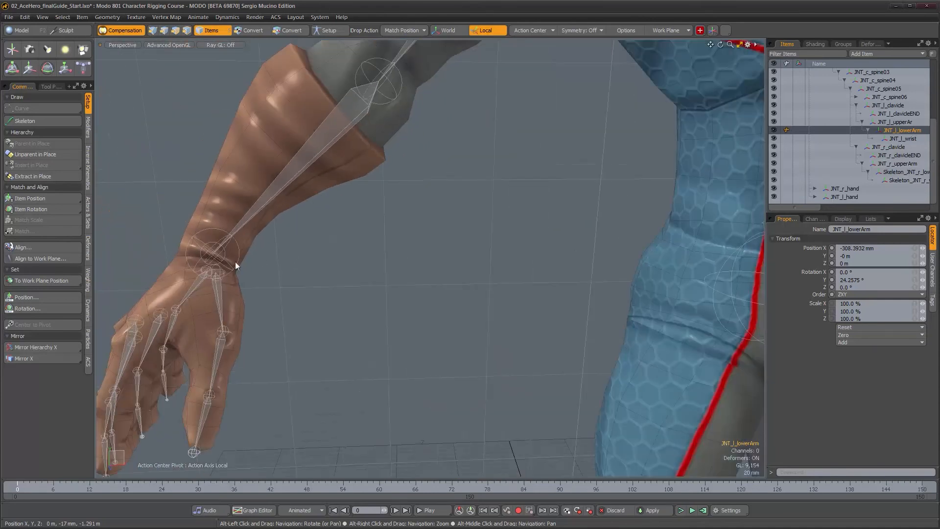
pyautogui.click(200, 253)
pyautogui.keyDown('alt'); pyautogui.moveTo(356, 292); pyautogui.dragTo(339, 295, button='middle'); pyautogui.keyUp('alt')
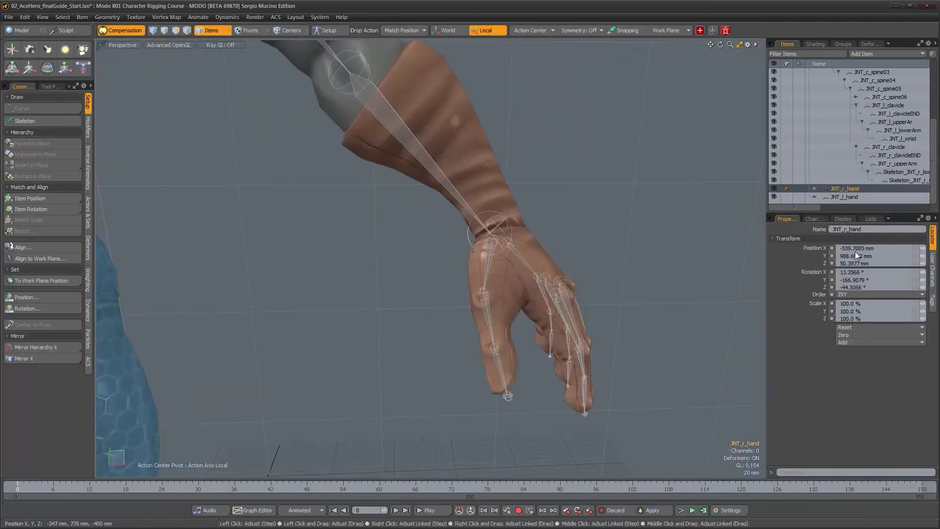
pyautogui.moveTo(566, 236)
pyautogui.keyDown('alt'); pyautogui.mouseDown(button='right')
pyautogui.moveTo(568, 225)
pyautogui.moveTo(558, 225)
pyautogui.mouseUp(button='right'); pyautogui.keyUp('alt')
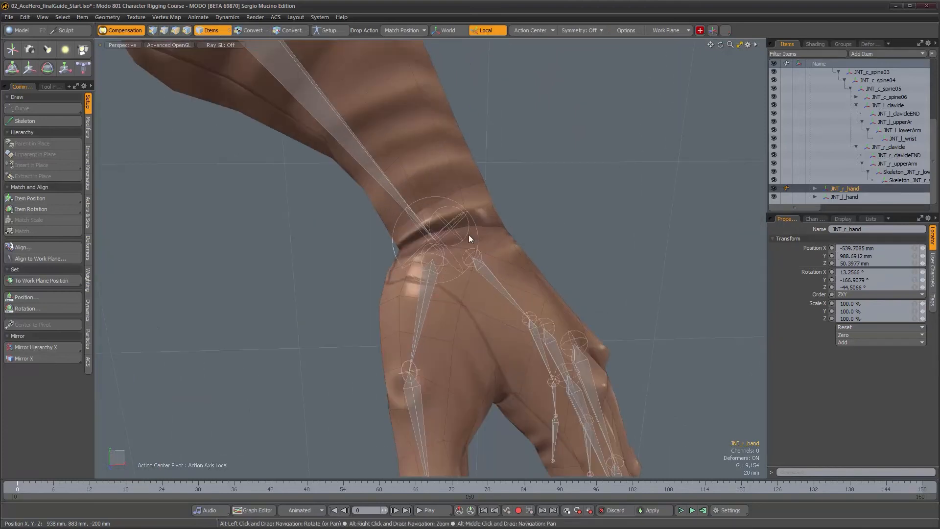
pyautogui.click(465, 236)
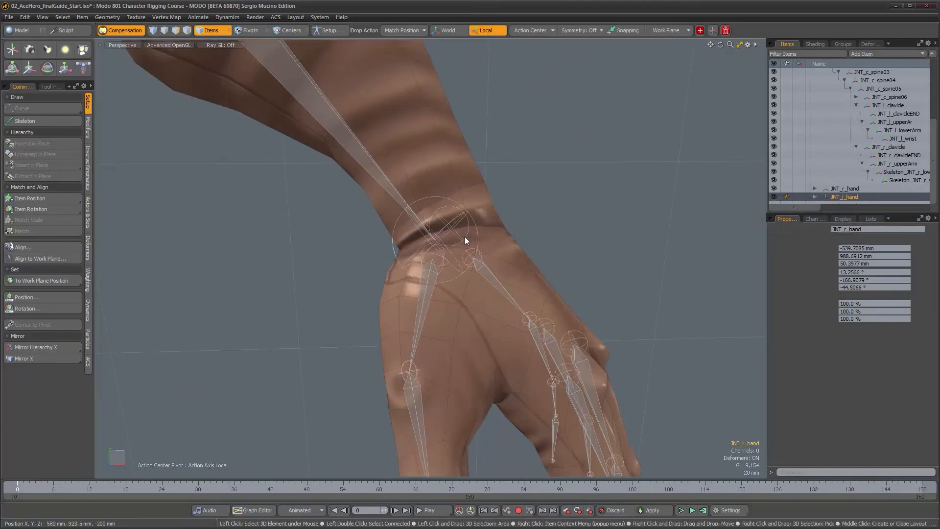
pyautogui.keyDown('alt'); pyautogui.moveTo(452, 264); pyautogui.dragTo(424, 262, button='right'); pyautogui.keyUp('alt')
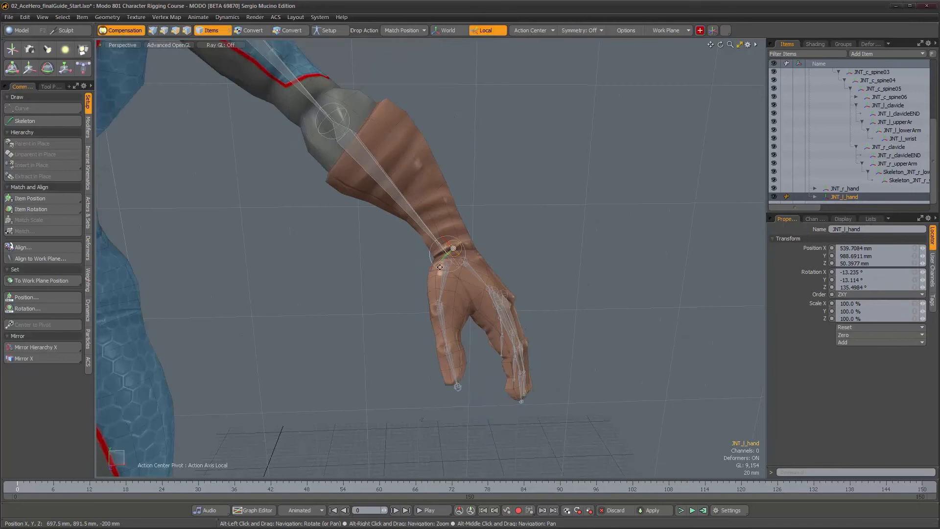
# Compare the rotation values of the left and right upper arm joints.
pyautogui.keyDown('alt'); pyautogui.moveTo(424, 262); pyautogui.dragTo(525, 266, button='middle'); pyautogui.keyUp('alt')
pyautogui.keyDown('alt'); pyautogui.moveTo(499, 195); pyautogui.dragTo(551, 224, button='middle'); pyautogui.keyUp('alt')
pyautogui.click(579, 192)
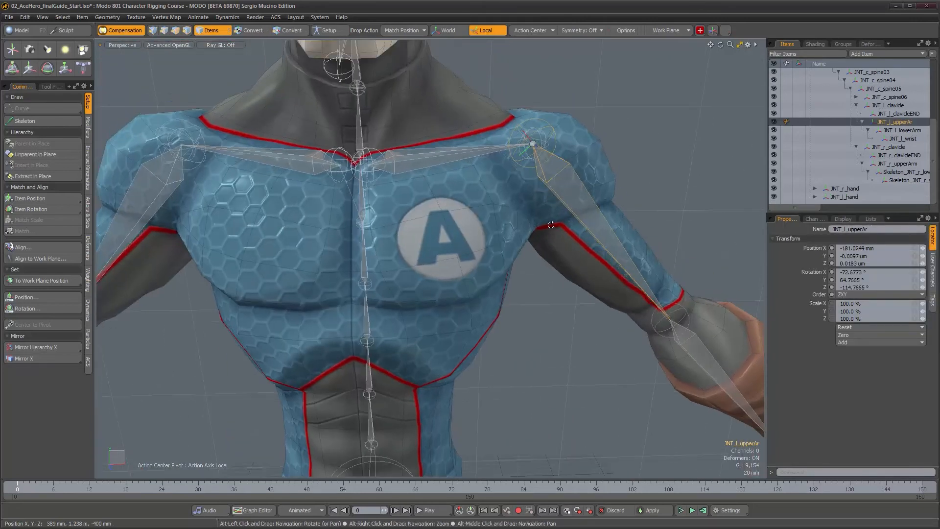
pyautogui.keyDown('alt'); pyautogui.moveTo(551, 224); pyautogui.dragTo(476, 221); pyautogui.keyUp('alt')
pyautogui.click(177, 204)
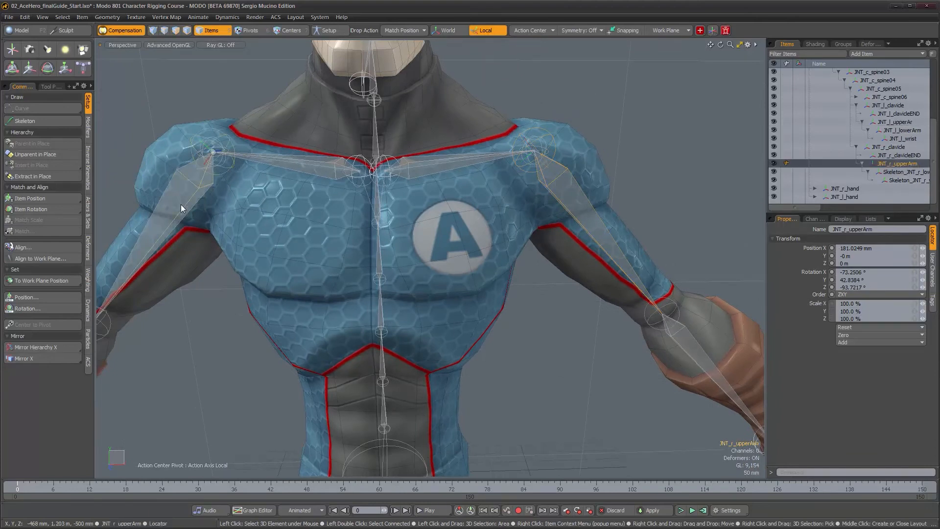
pyautogui.keyDown('alt'); pyautogui.moveTo(431, 258); pyautogui.dragTo(386, 232); pyautogui.keyUp('alt')
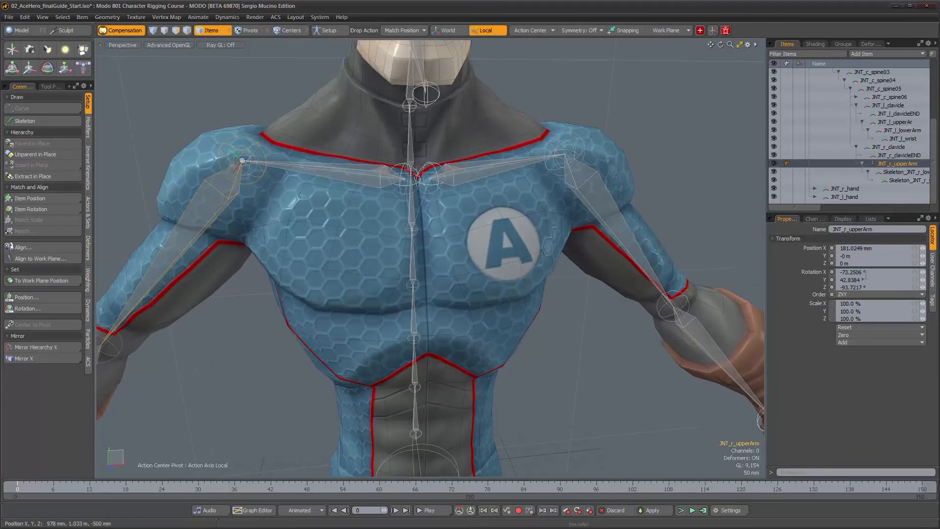
pyautogui.keyDown('alt'); pyautogui.moveTo(539, 289); pyautogui.dragTo(492, 277); pyautogui.keyUp('alt')
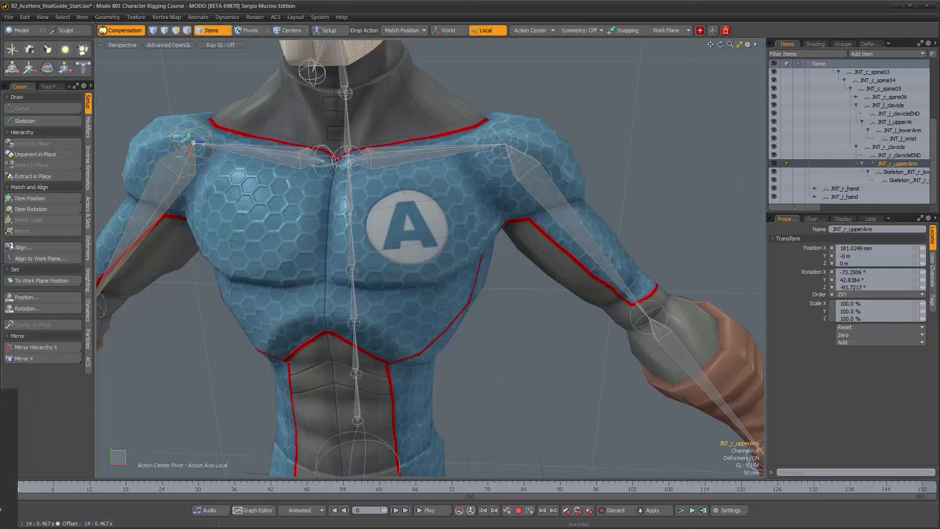
# Open Notepad and copy JNT_r_upperArm's X, Y and Z rotations into it: -73.2506, 42.8384 and -93.7217.
pyautogui.click(1, 477)
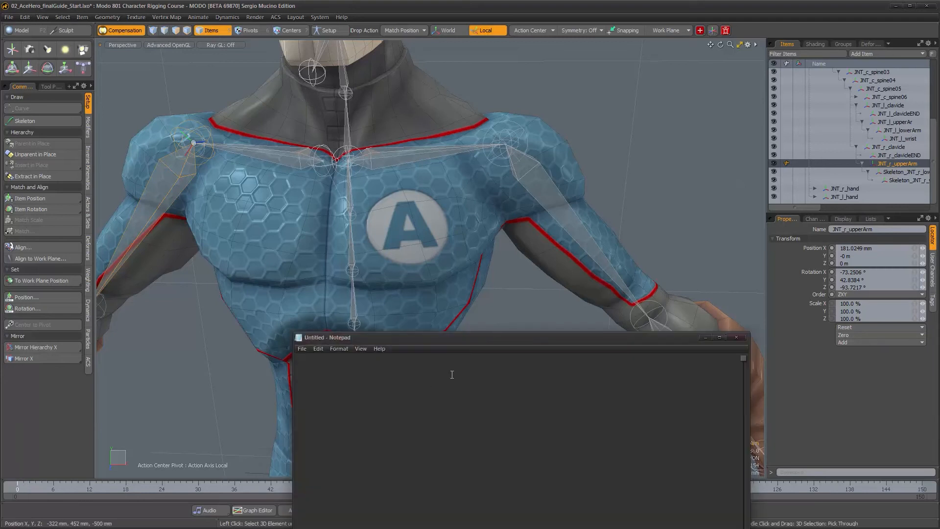
pyautogui.moveTo(471, 342); pyautogui.dragTo(459, 338)
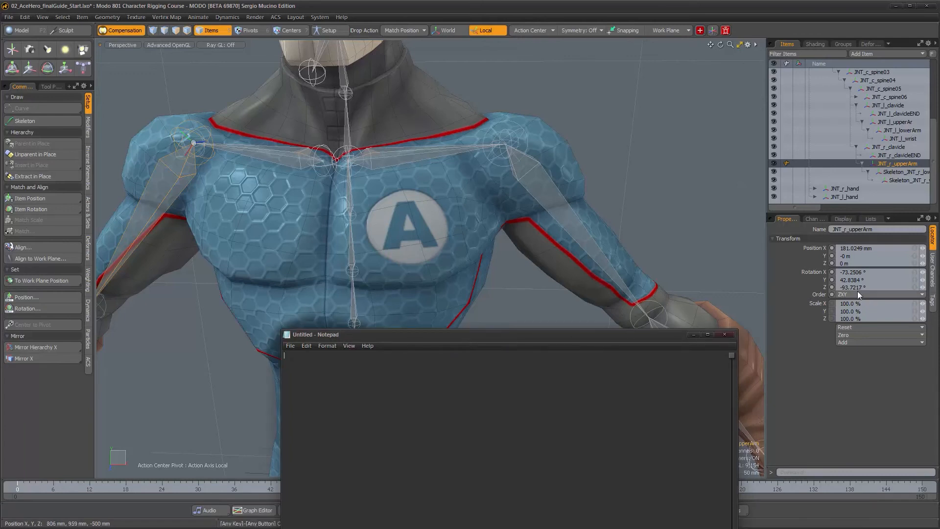
pyautogui.moveTo(587, 336); pyautogui.dragTo(565, 357)
pyautogui.moveTo(876, 273); pyautogui.dragTo(794, 275)
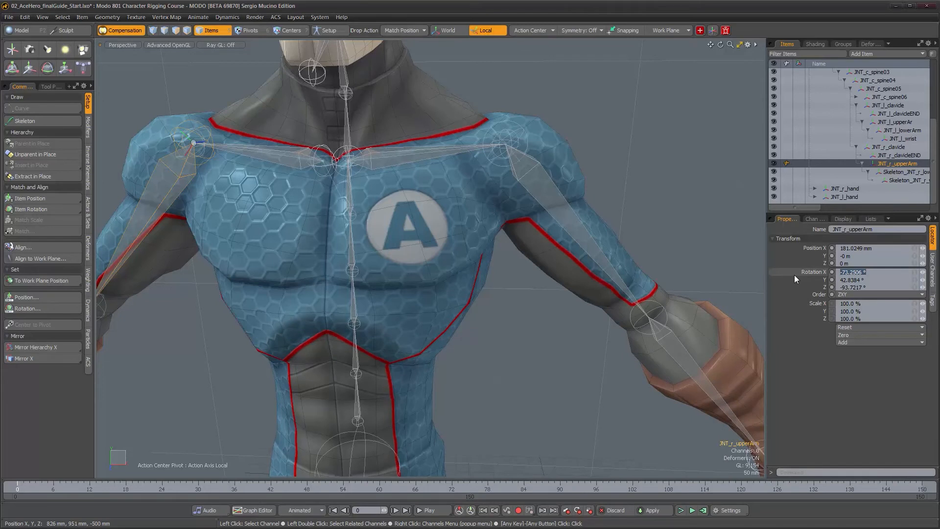
pyautogui.hotkey('alt', 'Tab')
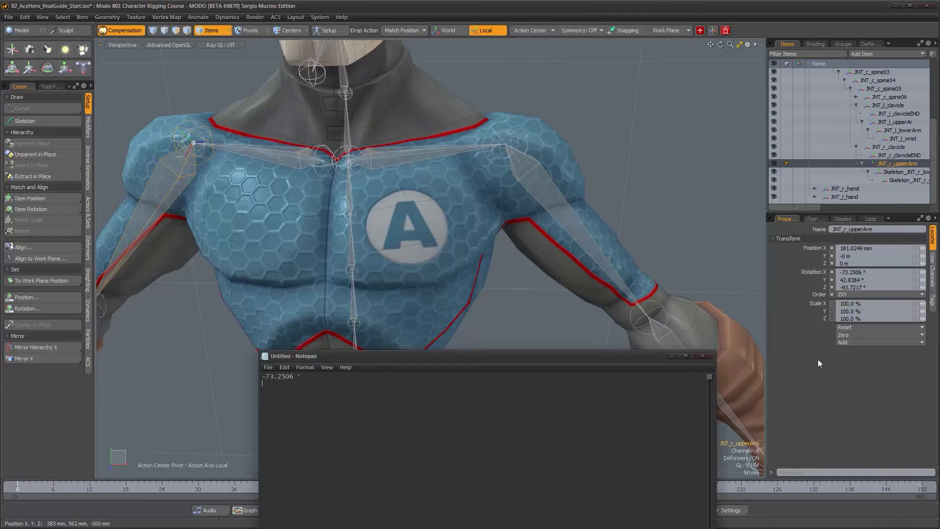
pyautogui.click(869, 280)
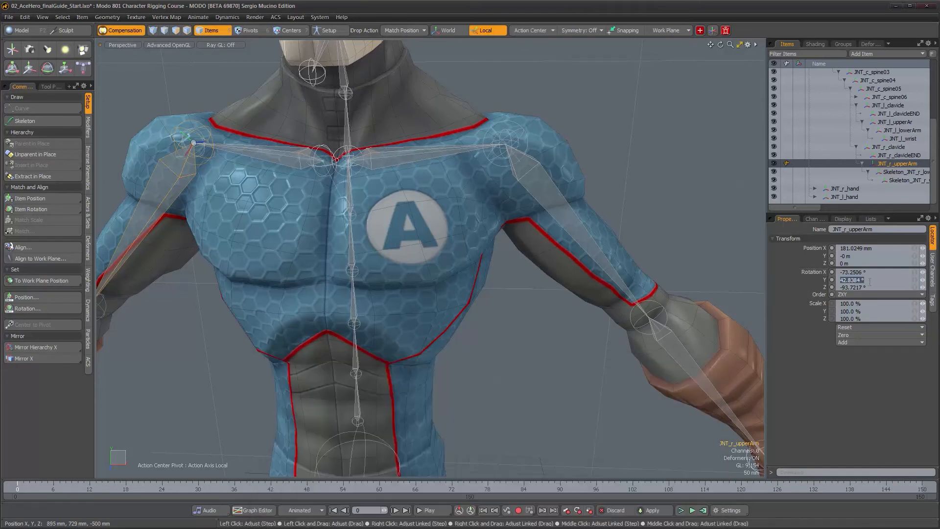
pyautogui.hotkey('alt', 'Tab')
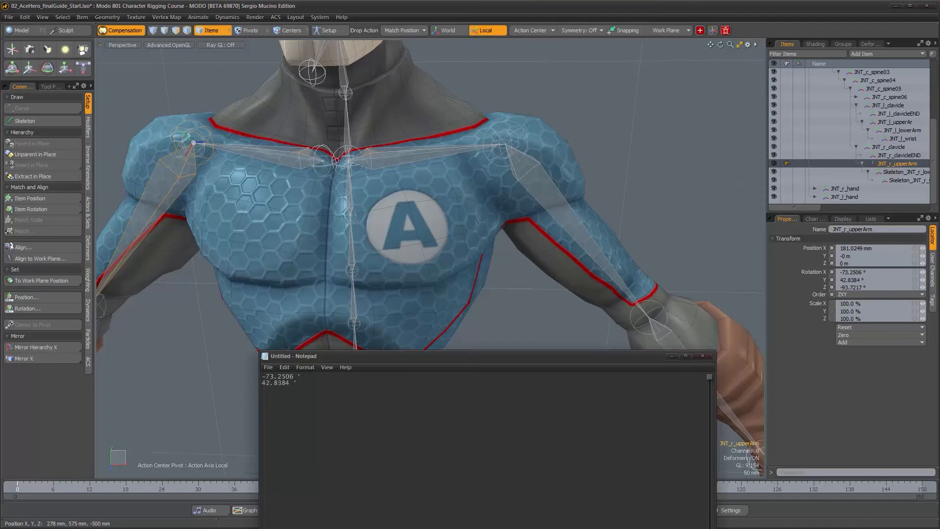
pyautogui.moveTo(880, 287); pyautogui.dragTo(851, 327)
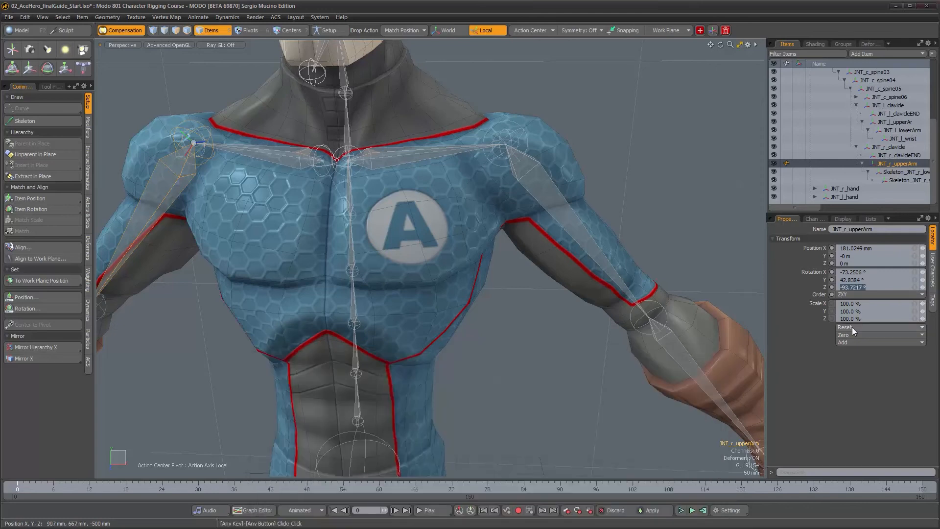
pyautogui.hotkey('alt', 'Tab')
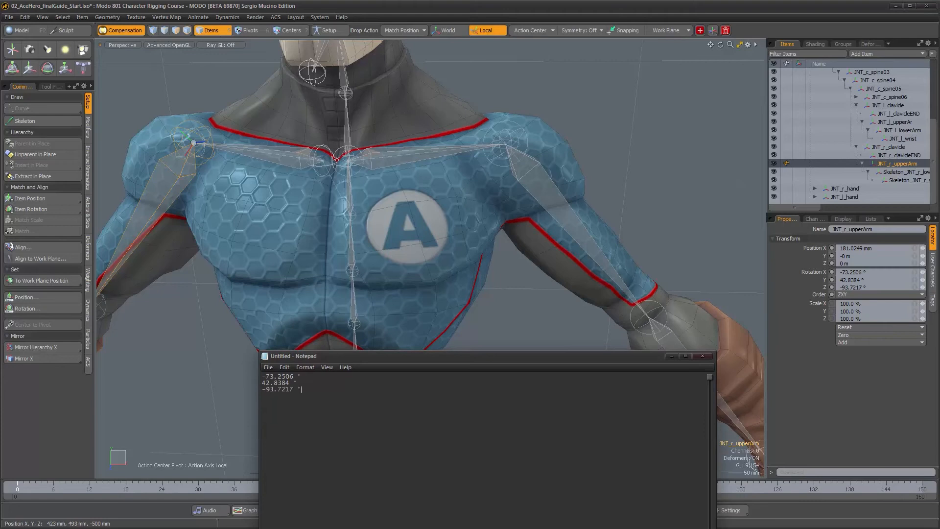
# Set the X rotation of JNT_l_upperAr to -73.2506°, copied from the Notepad list.
pyautogui.hotkey('alt', 'Tab')
pyautogui.click(551, 197)
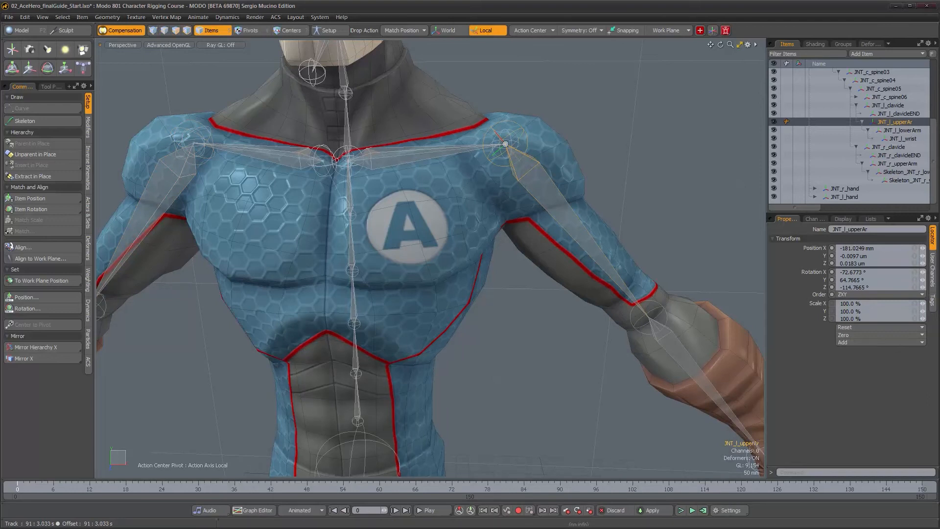
pyautogui.hotkey('alt', 'Tab')
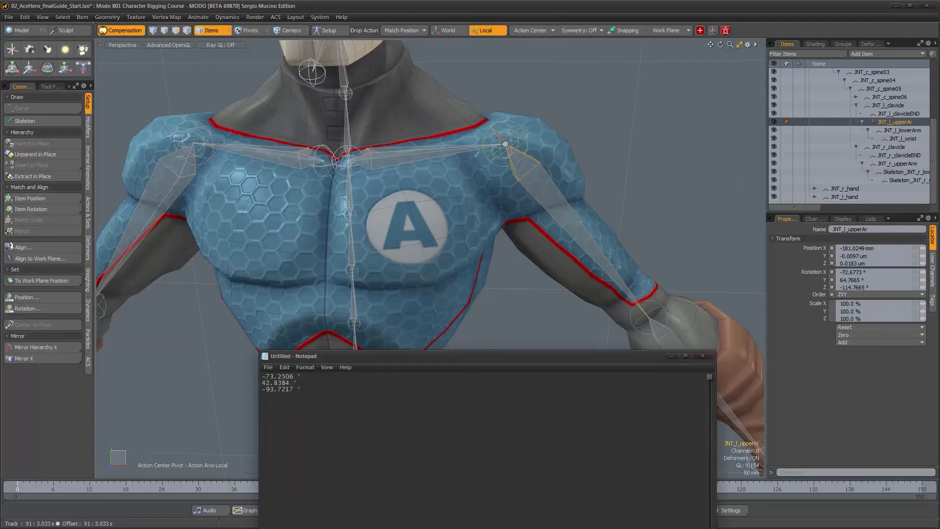
pyautogui.moveTo(303, 376); pyautogui.dragTo(263, 377)
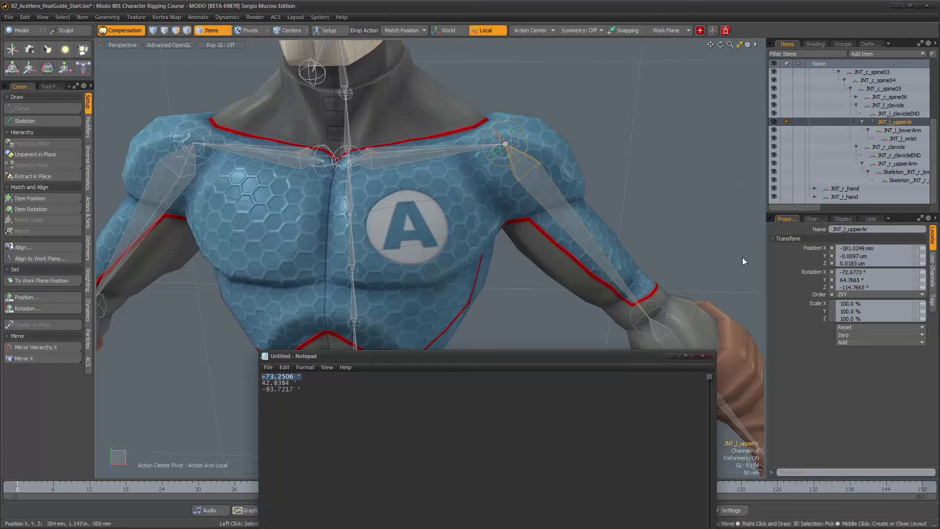
pyautogui.click(869, 270)
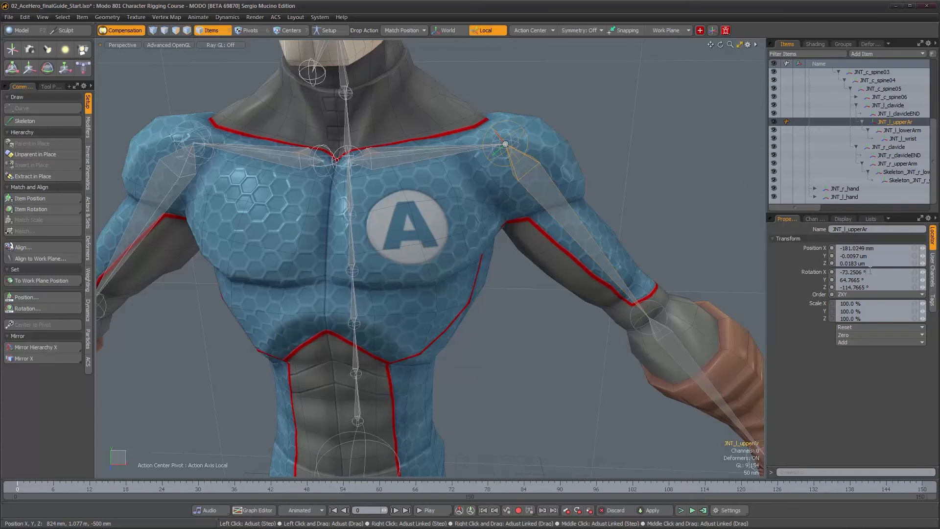
# Set JNT_l_upperAr's Y rotation to 42.8384° and Z rotation to -93.7217°, copied from the Notepad list.
pyautogui.hotkey('alt', 'Tab')
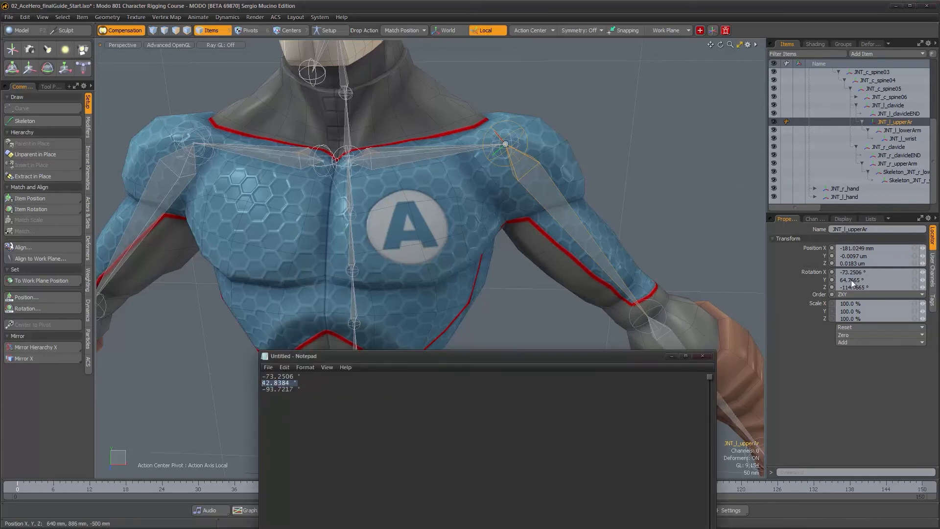
pyautogui.click(876, 280)
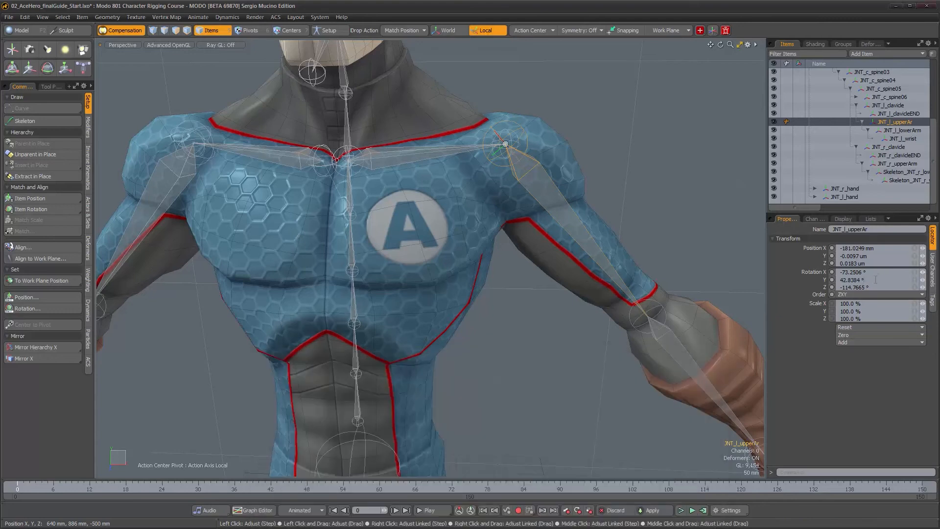
pyautogui.hotkey('alt', 'Tab')
pyautogui.moveTo(279, 392); pyautogui.dragTo(261, 391)
pyautogui.click(891, 289)
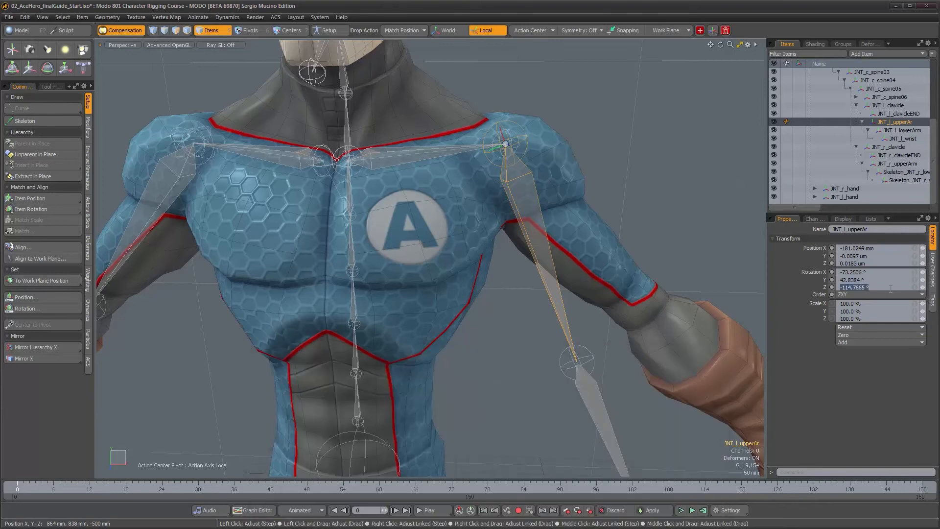
pyautogui.press('Return')
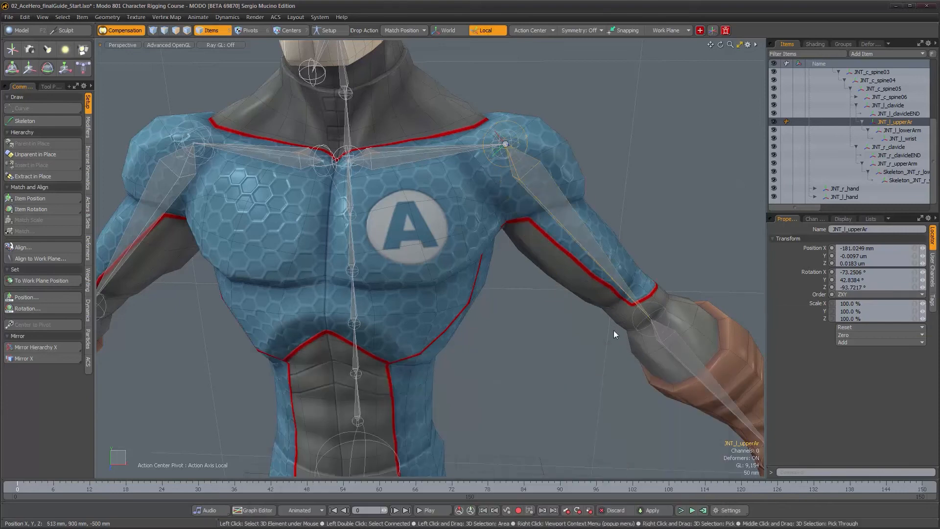
# Examine how the shoulder, arm and hand joints line up on both sides of the character.
pyautogui.keyDown('alt'); pyautogui.moveTo(613, 331); pyautogui.dragTo(599, 327, button='right'); pyautogui.keyUp('alt')
pyautogui.keyDown('alt'); pyautogui.moveTo(599, 327); pyautogui.dragTo(516, 237, button='middle'); pyautogui.keyUp('alt')
pyautogui.keyDown('alt'); pyautogui.moveTo(515, 237); pyautogui.dragTo(605, 241, button='right'); pyautogui.keyUp('alt')
pyautogui.keyDown('alt'); pyautogui.moveTo(605, 241); pyautogui.dragTo(497, 201, button='middle'); pyautogui.keyUp('alt')
pyautogui.keyDown('alt'); pyautogui.moveTo(496, 202); pyautogui.dragTo(539, 219, button='right'); pyautogui.keyUp('alt')
pyautogui.keyDown('alt'); pyautogui.moveTo(601, 256); pyautogui.dragTo(599, 303); pyautogui.keyUp('alt')
pyautogui.keyDown('alt'); pyautogui.moveTo(527, 264); pyautogui.dragTo(510, 290); pyautogui.keyUp('alt')
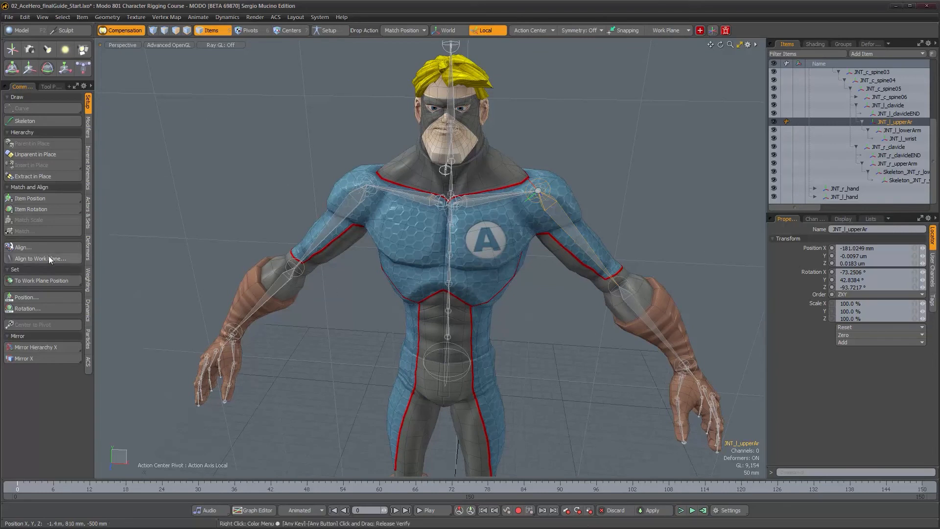
pyautogui.keyDown('alt'); pyautogui.moveTo(529, 288); pyautogui.dragTo(558, 202); pyautogui.keyUp('alt')
pyautogui.keyDown('alt'); pyautogui.moveTo(550, 253); pyautogui.dragTo(548, 234); pyautogui.keyUp('alt')
pyautogui.keyDown('alt'); pyautogui.moveTo(492, 260); pyautogui.dragTo(501, 289); pyautogui.keyUp('alt')
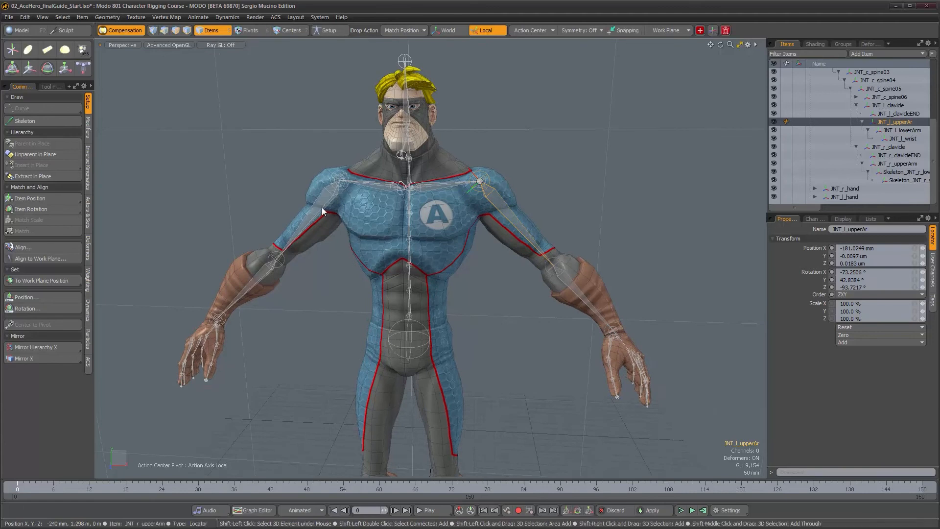
# Try rotating the left and right upper arm joints together, undoing each test rotation.
pyautogui.keyDown('shift'); pyautogui.click(322, 207); pyautogui.keyUp('shift')
pyautogui.keyDown('alt'); pyautogui.moveTo(433, 268); pyautogui.dragTo(444, 268); pyautogui.keyUp('alt')
pyautogui.press('e')
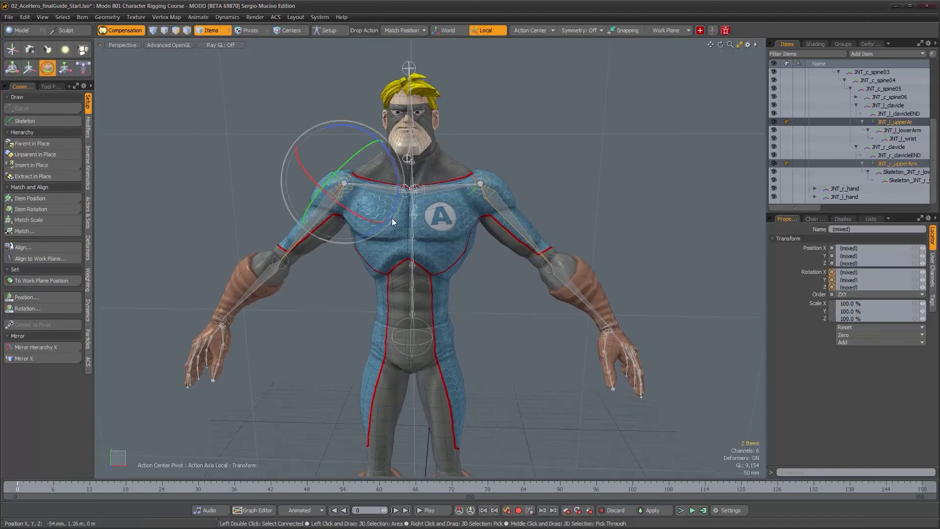
pyautogui.moveTo(392, 209); pyautogui.dragTo(366, 297)
pyautogui.hotkey('ctrl', 'z')
pyautogui.keyDown('alt'); pyautogui.moveTo(427, 306); pyautogui.dragTo(549, 319); pyautogui.keyUp('alt')
pyautogui.moveTo(469, 250); pyautogui.dragTo(421, 265)
pyautogui.hotkey('ctrl', 'z')
pyautogui.press('space')
# Parent JNT_r_hand in place to the right wrist joint.
pyautogui.scroll(5, 397, 277)
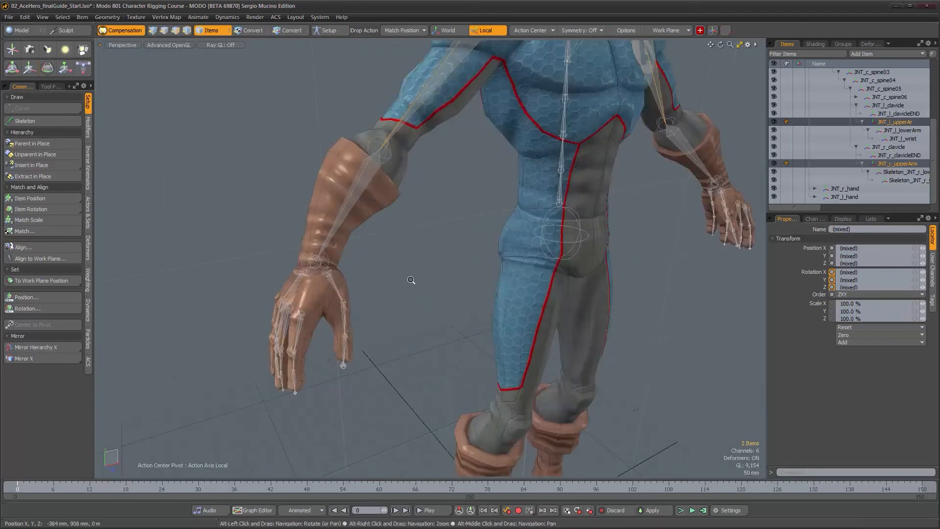
pyautogui.click(191, 240)
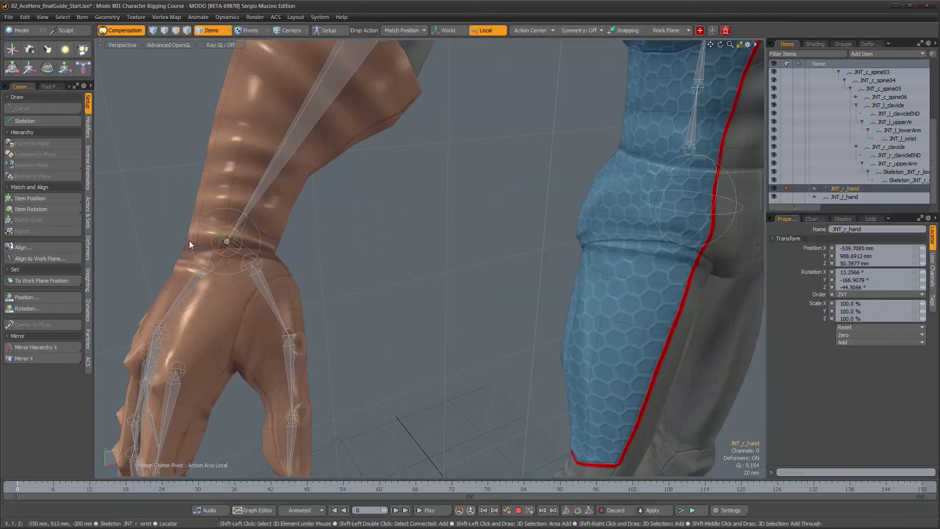
pyautogui.keyDown('shift'); pyautogui.click(190, 241); pyautogui.keyUp('shift')
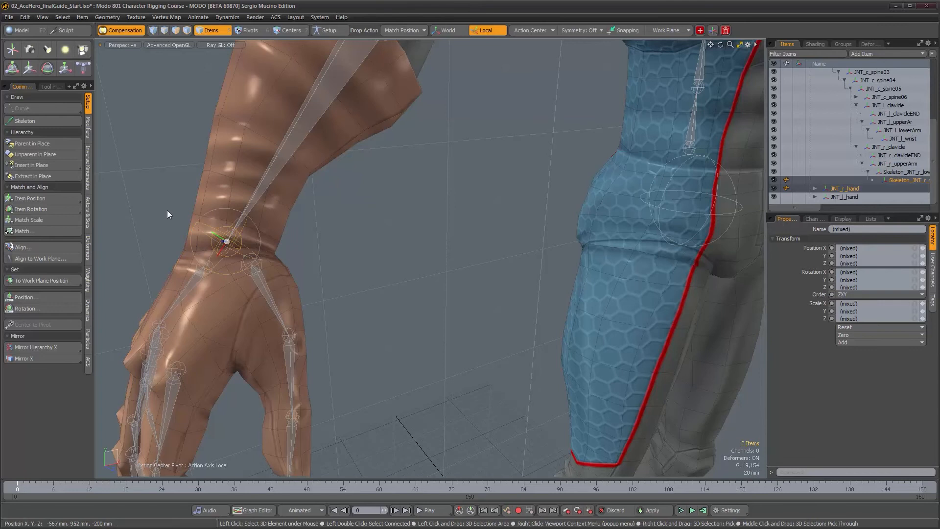
pyautogui.click(48, 151)
# Parent JNT_l_hand in place to JNT_l_wrist and clear the selection.
pyautogui.scroll(-5, 516, 242)
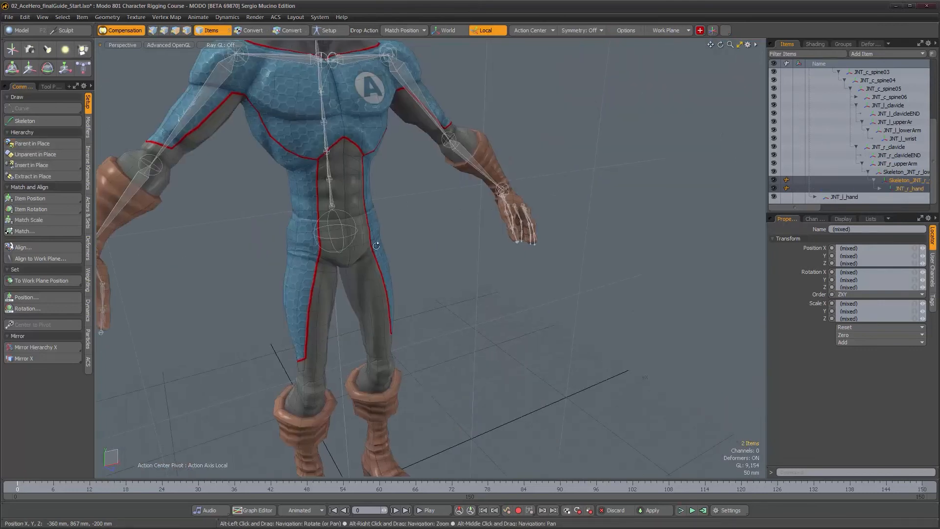
pyautogui.scroll(8, 515, 242)
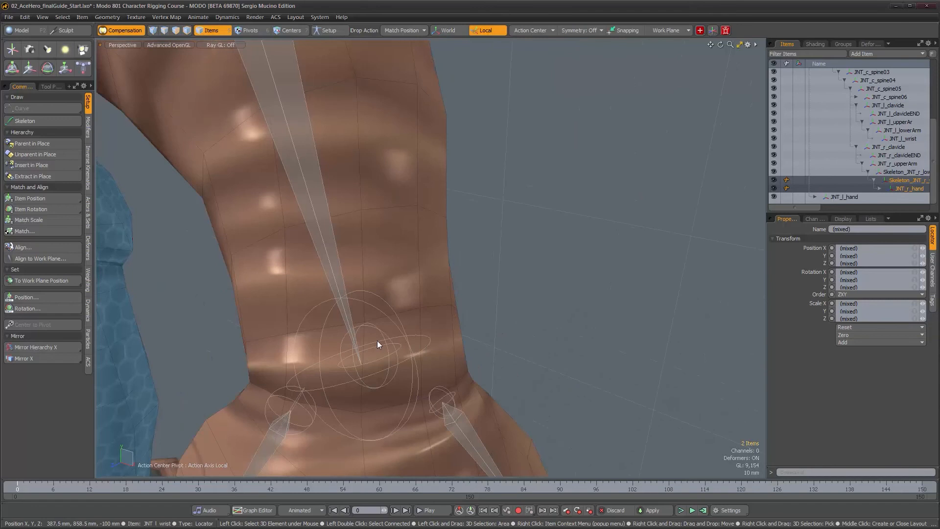
pyautogui.click(386, 348)
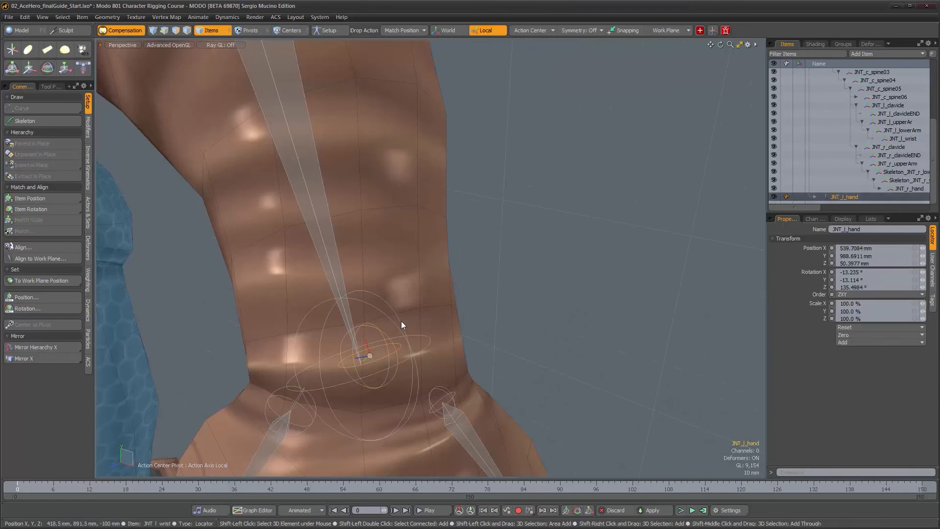
pyautogui.keyDown('shift'); pyautogui.click(401, 322); pyautogui.keyUp('shift')
pyautogui.click(31, 144)
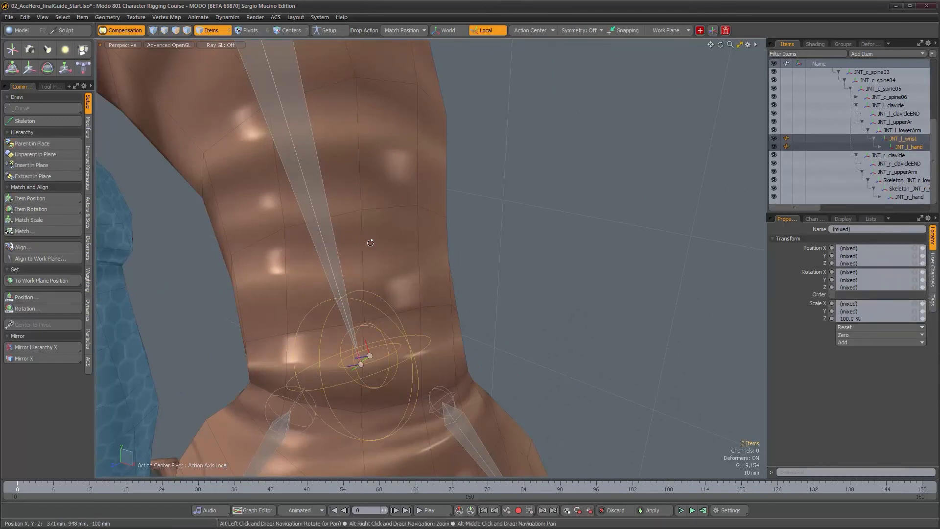
pyautogui.hotkey('shift', 'a')
pyautogui.scroll(-5, 387, 242)
pyautogui.keyDown('alt'); pyautogui.moveTo(359, 247); pyautogui.dragTo(468, 230, button='middle'); pyautogui.keyUp('alt')
pyautogui.click(467, 231)
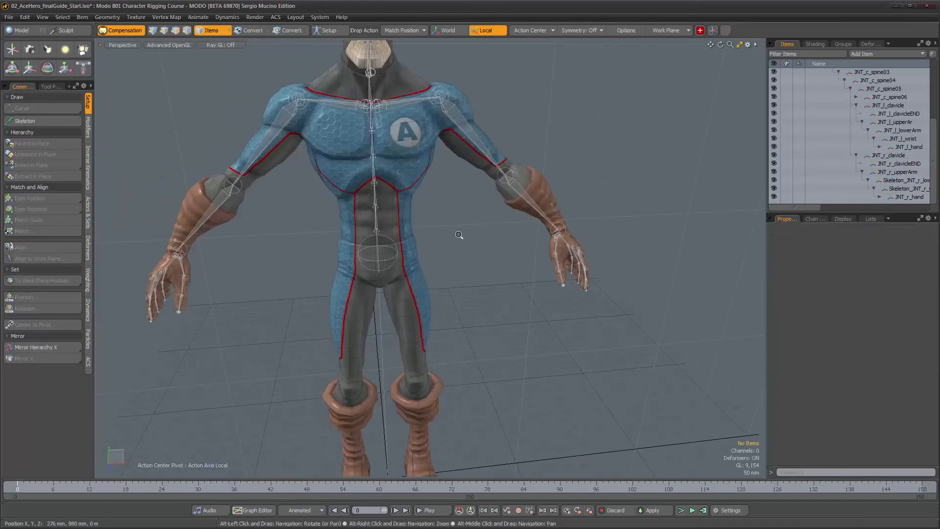
# Make JNT_l_thigh and JNT_r_thigh visible and hide the work plane in the viewport.
pyautogui.scroll(-1, 462, 237)
pyautogui.scroll(4, 912, 157)
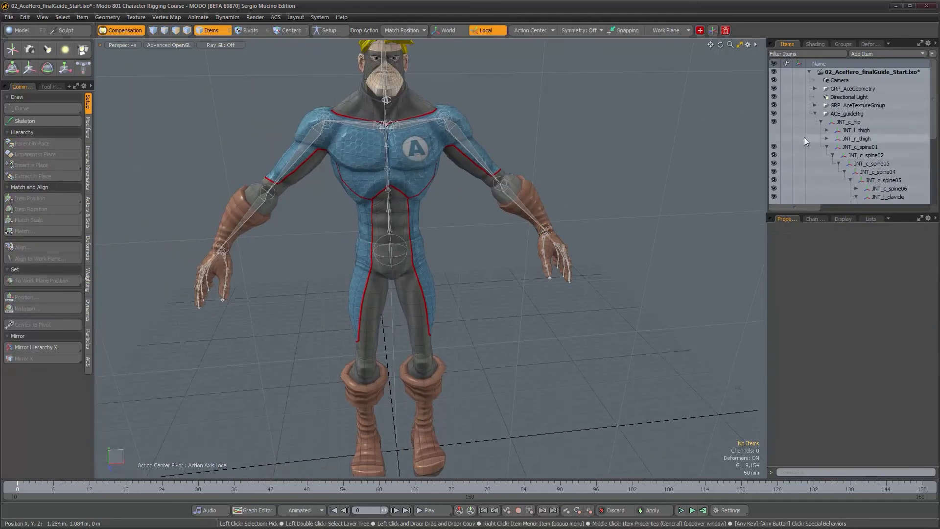
pyautogui.moveTo(775, 131); pyautogui.dragTo(775, 139)
pyautogui.keyDown('alt'); pyautogui.moveTo(514, 245); pyautogui.dragTo(476, 250); pyautogui.keyUp('alt')
pyautogui.scroll(-3, 478, 249)
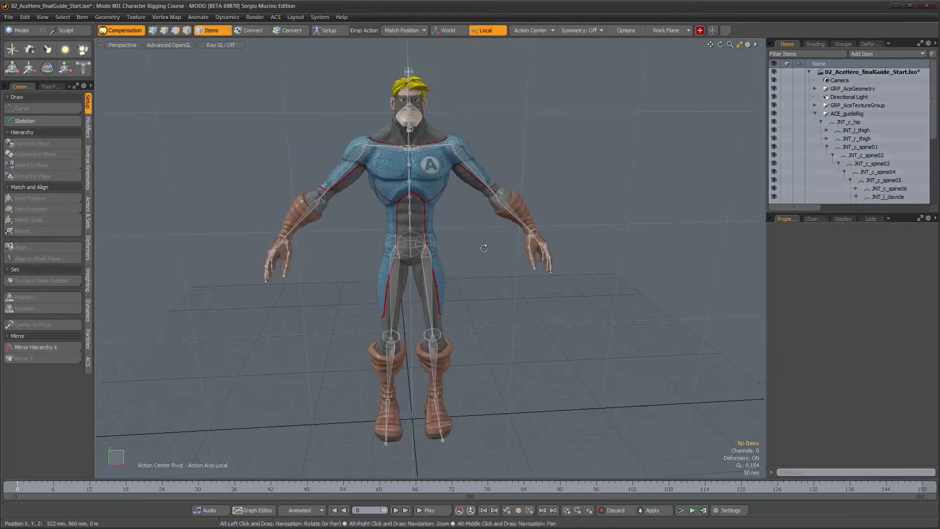
pyautogui.keyDown('alt'); pyautogui.moveTo(484, 248); pyautogui.dragTo(513, 240, button='middle'); pyautogui.keyUp('alt')
pyautogui.press('o')
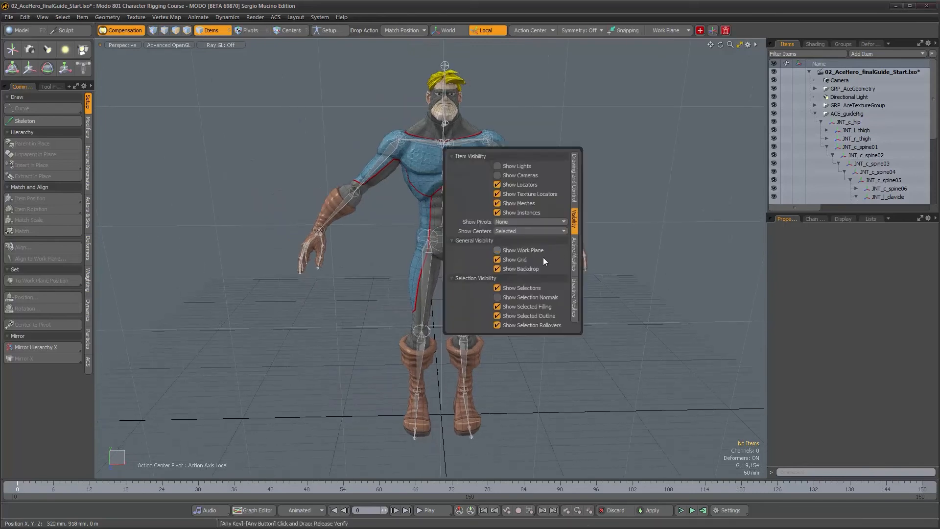
# Examine the whole skeleton from the front and the right arm chain from the side and above.
pyautogui.keyDown('alt'); pyautogui.moveTo(546, 300); pyautogui.dragTo(529, 296); pyautogui.keyUp('alt')
pyautogui.scroll(-2, 514, 295)
pyautogui.keyDown('alt'); pyautogui.moveTo(502, 292); pyautogui.dragTo(487, 301, button='middle'); pyautogui.keyUp('alt')
pyautogui.scroll(2, 463, 245)
pyautogui.keyDown('alt'); pyautogui.moveTo(462, 262); pyautogui.dragTo(458, 267); pyautogui.keyUp('alt')
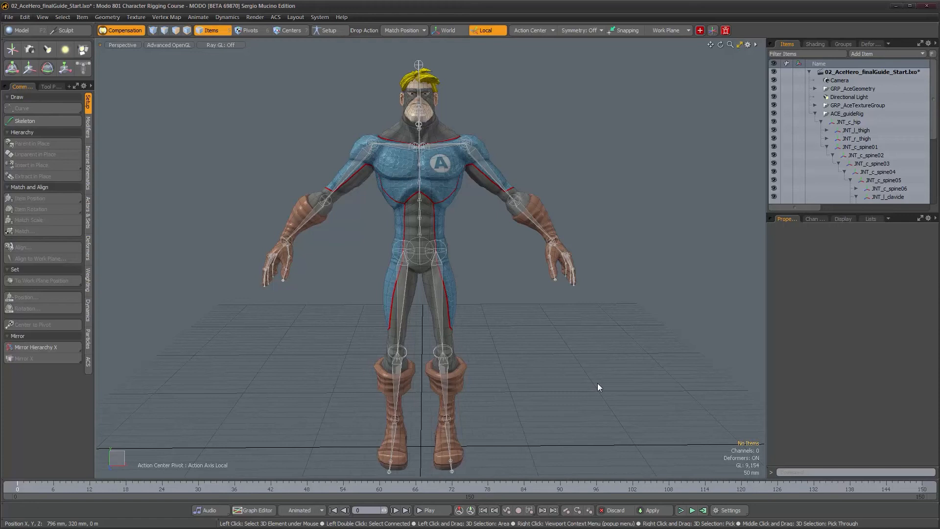
pyautogui.keyDown('alt'); pyautogui.moveTo(554, 349); pyautogui.dragTo(450, 263); pyautogui.keyUp('alt')
pyautogui.keyDown('alt'); pyautogui.moveTo(380, 222); pyautogui.dragTo(422, 227, button='right'); pyautogui.keyUp('alt')
pyautogui.keyDown('alt'); pyautogui.moveTo(422, 227); pyautogui.dragTo(469, 224); pyautogui.keyUp('alt')
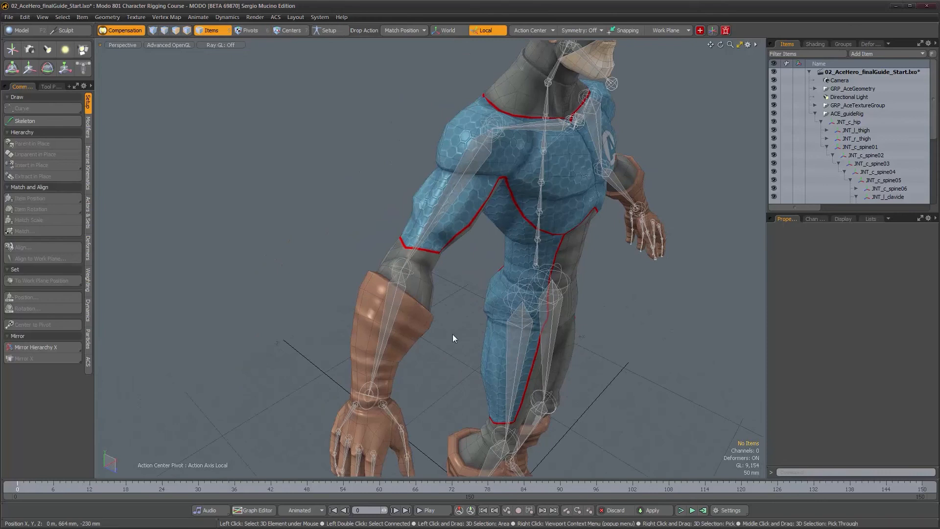
pyautogui.keyDown('alt'); pyautogui.moveTo(452, 334); pyautogui.dragTo(443, 198); pyautogui.keyUp('alt')
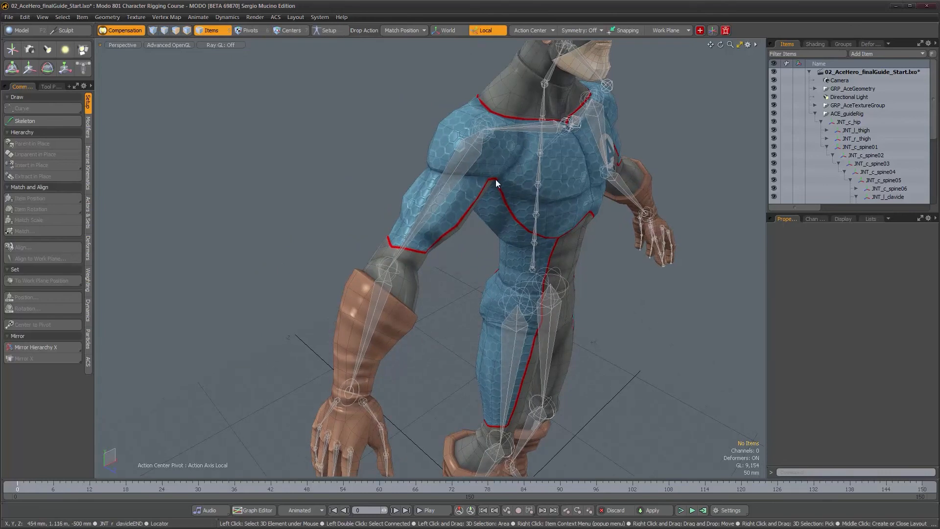
pyautogui.keyDown('alt'); pyautogui.moveTo(493, 279); pyautogui.dragTo(384, 280); pyautogui.keyUp('alt')
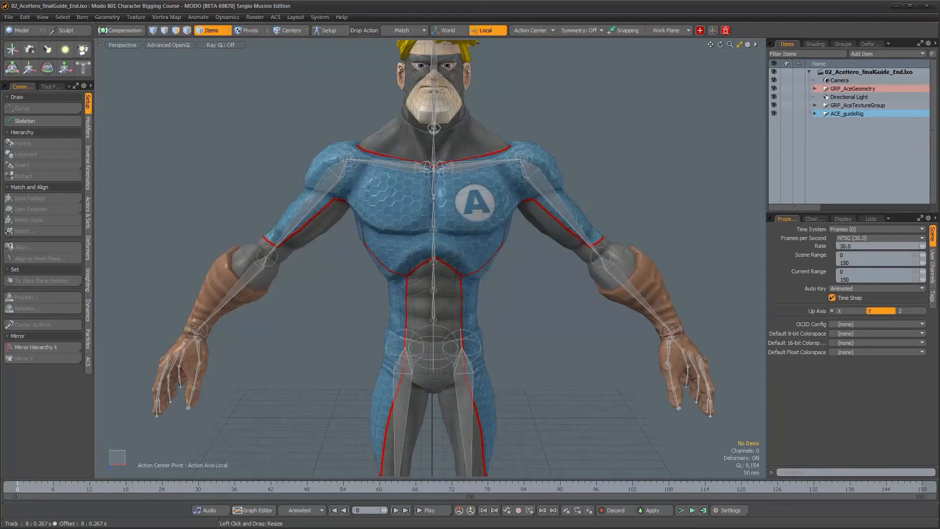
# Inspect Skeleton_JNT_r_lowerArm's transform values and its placement in the elbow from several angles.
pyautogui.keyDown('alt'); pyautogui.moveTo(343, 318); pyautogui.dragTo(401, 292); pyautogui.keyUp('alt')
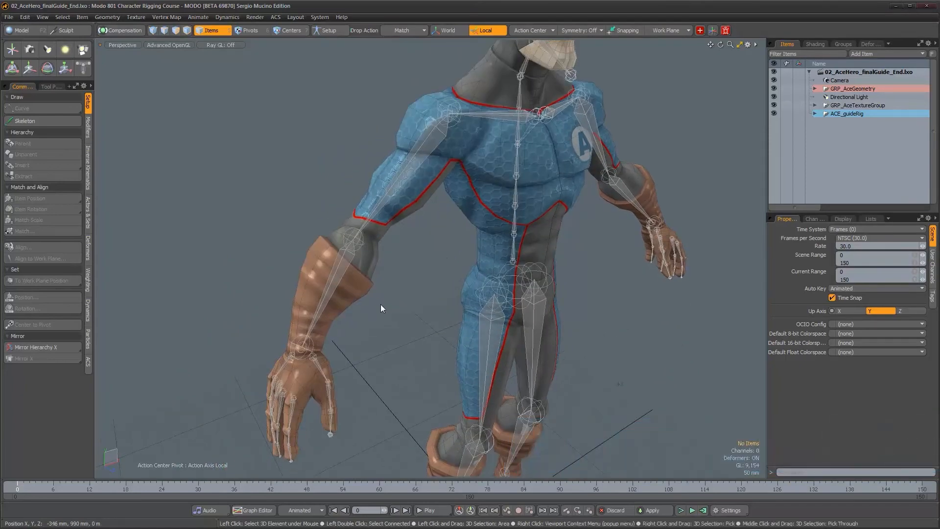
pyautogui.click(351, 260)
pyautogui.keyDown('alt'); pyautogui.moveTo(369, 277); pyautogui.dragTo(442, 265); pyautogui.keyUp('alt')
pyautogui.scroll(5, 404, 300)
pyautogui.keyDown('alt'); pyautogui.moveTo(512, 279); pyautogui.dragTo(494, 268); pyautogui.keyUp('alt')
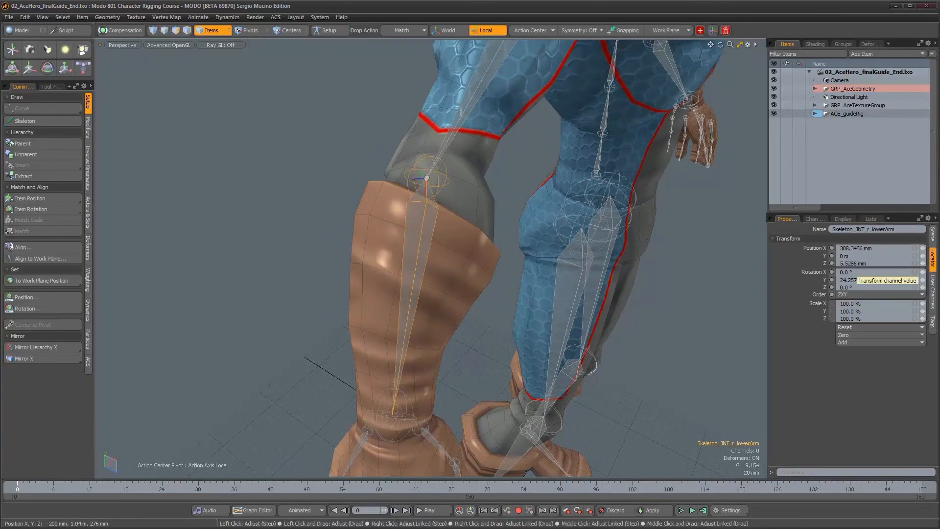
pyautogui.keyDown('ctrl'); pyautogui.keyDown('alt'); pyautogui.moveTo(488, 234); pyautogui.dragTo(432, 260); pyautogui.keyUp('alt'); pyautogui.keyUp('ctrl')
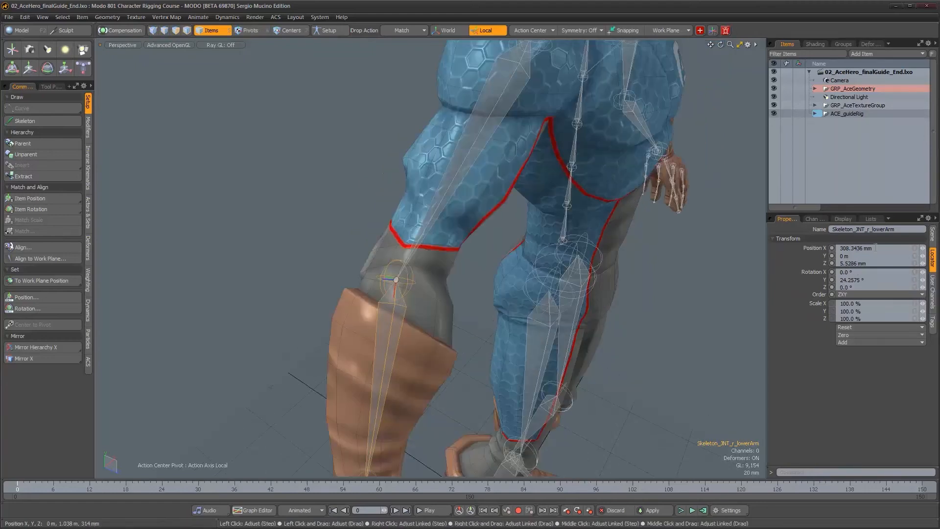
pyautogui.keyDown('alt'); pyautogui.keyDown('shift'); pyautogui.moveTo(462, 235); pyautogui.dragTo(444, 286); pyautogui.keyUp('shift'); pyautogui.keyUp('alt')
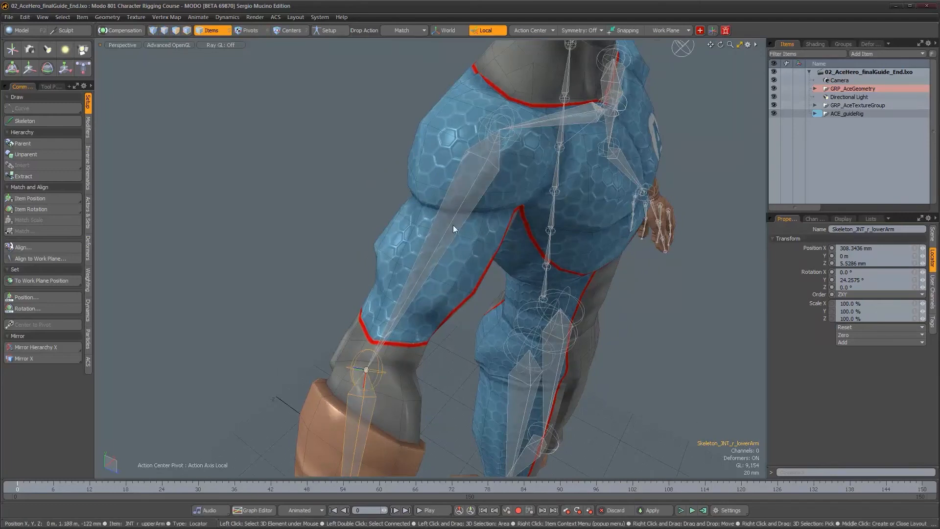
pyautogui.keyDown('alt'); pyautogui.keyDown('shift'); pyautogui.moveTo(445, 378); pyautogui.dragTo(496, 192); pyautogui.keyUp('shift'); pyautogui.keyUp('alt')
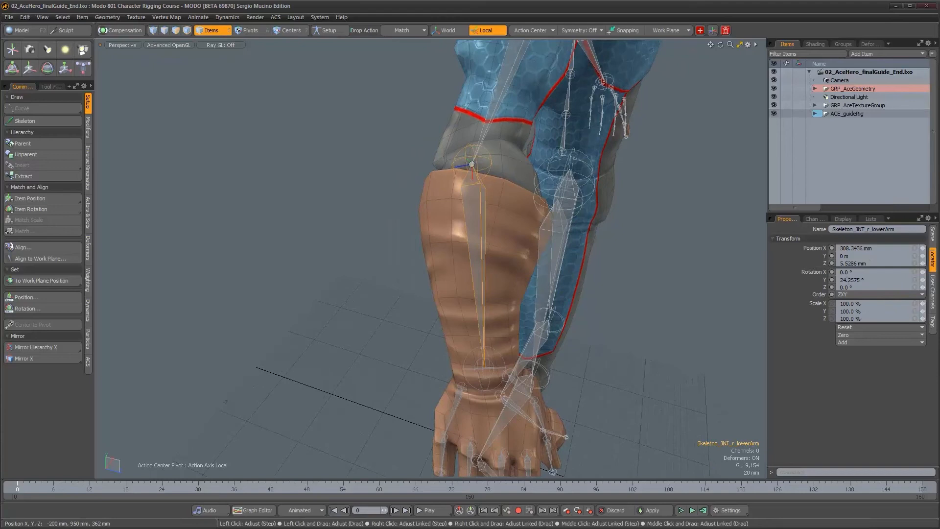
pyautogui.keyDown('alt'); pyautogui.moveTo(602, 304); pyautogui.dragTo(420, 147); pyautogui.keyUp('alt')
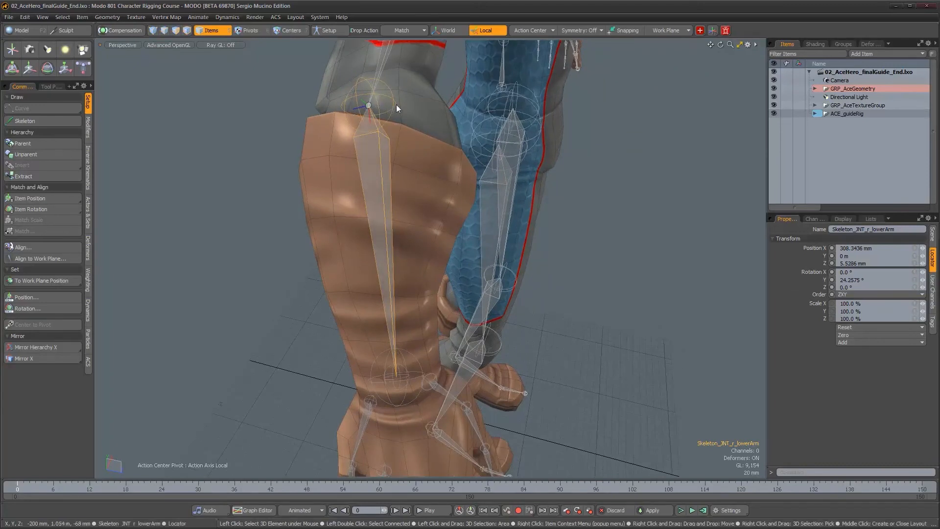
# Try setting Skeleton_JNT_r_lowerArm's Z position to 0, check the joint's placement, and undo the change.
pyautogui.click(862, 264)
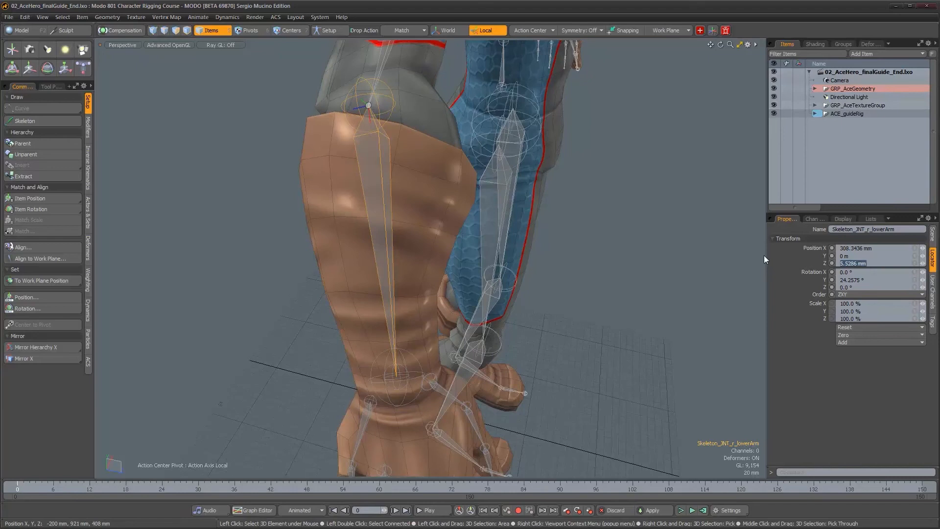
pyautogui.write('0')
pyautogui.press('Return')
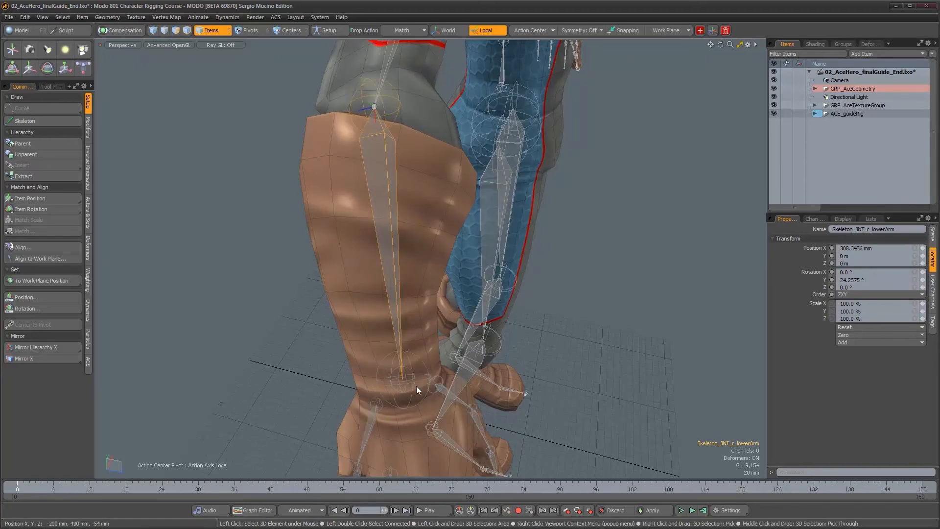
pyautogui.keyDown('alt'); pyautogui.moveTo(416, 385); pyautogui.dragTo(384, 213); pyautogui.keyUp('alt')
pyautogui.hotkey('ctrl', 'z')
# Review the right arm's joint chain from the shoulder to the hand.
pyautogui.scroll(-5, 416, 368)
pyautogui.keyDown('alt'); pyautogui.moveTo(434, 297); pyautogui.dragTo(417, 287); pyautogui.keyUp('alt')
pyautogui.keyDown('alt'); pyautogui.moveTo(402, 356); pyautogui.dragTo(430, 369); pyautogui.keyUp('alt')
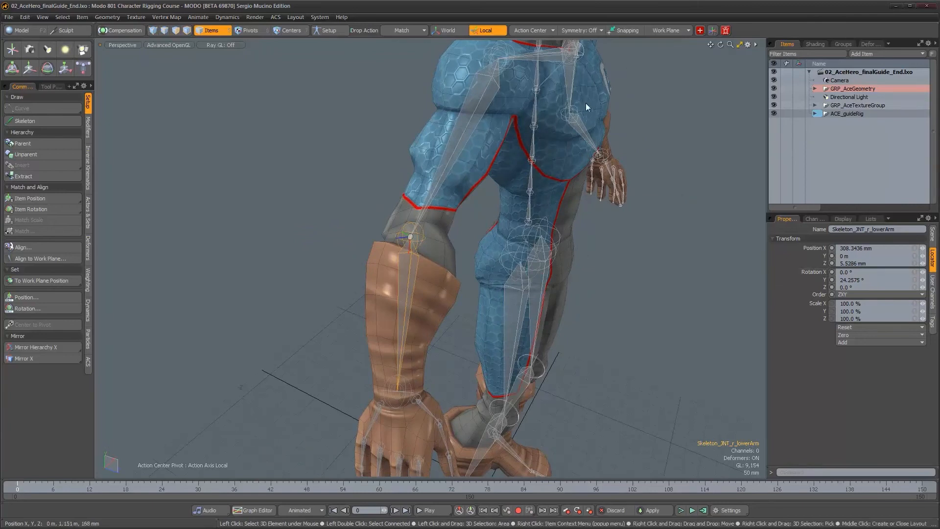
pyautogui.keyDown('alt'); pyautogui.moveTo(579, 304); pyautogui.dragTo(583, 309); pyautogui.keyUp('alt')
pyautogui.keyDown('alt'); pyautogui.moveTo(583, 310); pyautogui.dragTo(535, 299, button='right'); pyautogui.keyUp('alt')
pyautogui.keyDown('alt'); pyautogui.moveTo(534, 299); pyautogui.dragTo(516, 296); pyautogui.keyUp('alt')
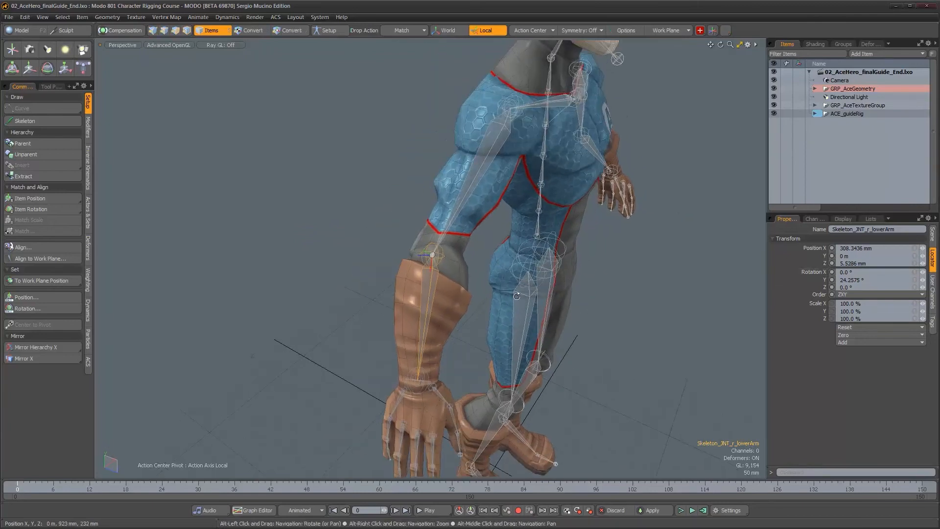
pyautogui.keyDown('alt'); pyautogui.moveTo(457, 336); pyautogui.dragTo(442, 309); pyautogui.keyUp('alt')
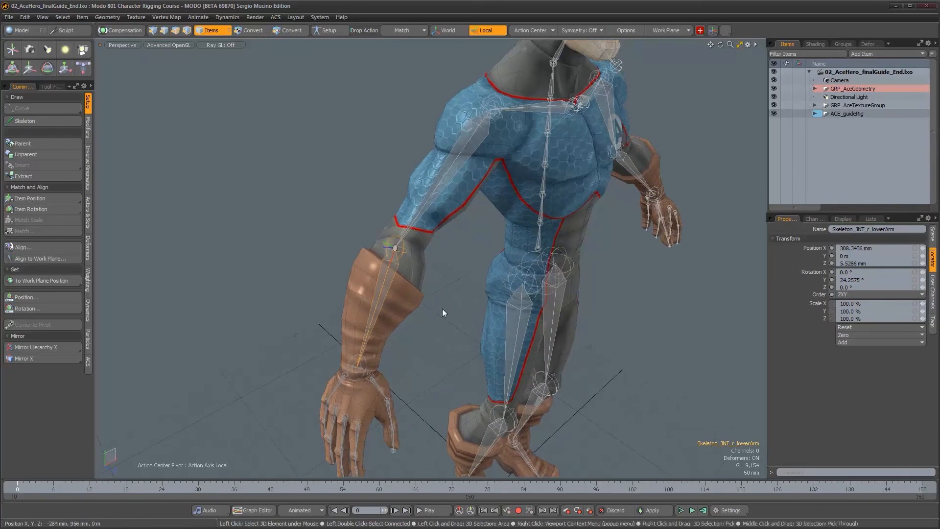
# Add a new locator to the scene and bring the right arm and shoulder joints into close view.
pyautogui.press('l')
pyautogui.keyDown('alt'); pyautogui.moveTo(540, 327); pyautogui.dragTo(566, 305); pyautogui.keyUp('alt')
pyautogui.keyDown('alt'); pyautogui.moveTo(665, 333); pyautogui.dragTo(547, 320); pyautogui.keyUp('alt')
pyautogui.keyDown('alt'); pyautogui.moveTo(547, 320); pyautogui.dragTo(548, 377, button='middle'); pyautogui.keyUp('alt')
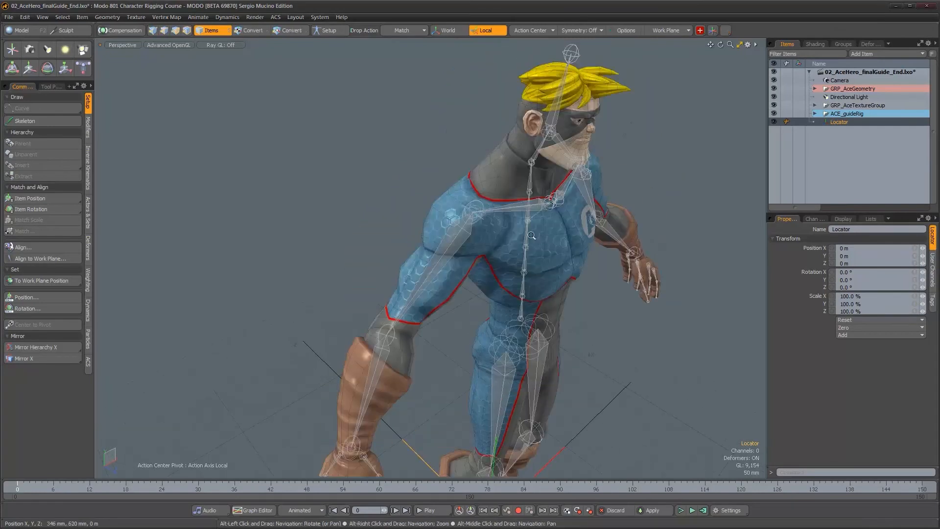
pyautogui.keyDown('alt'); pyautogui.moveTo(535, 237); pyautogui.dragTo(560, 241, button='right'); pyautogui.keyUp('alt')
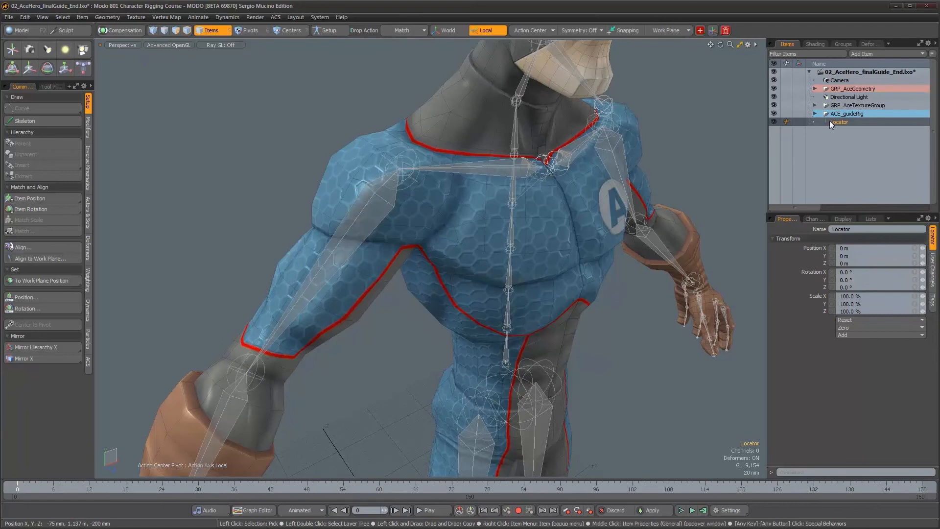
# Match the locator to the right shoulder joint's position and rotation, and unparent JNT_r_hand in place with Compensation on.
pyautogui.moveTo(829, 121); pyautogui.dragTo(433, 256)
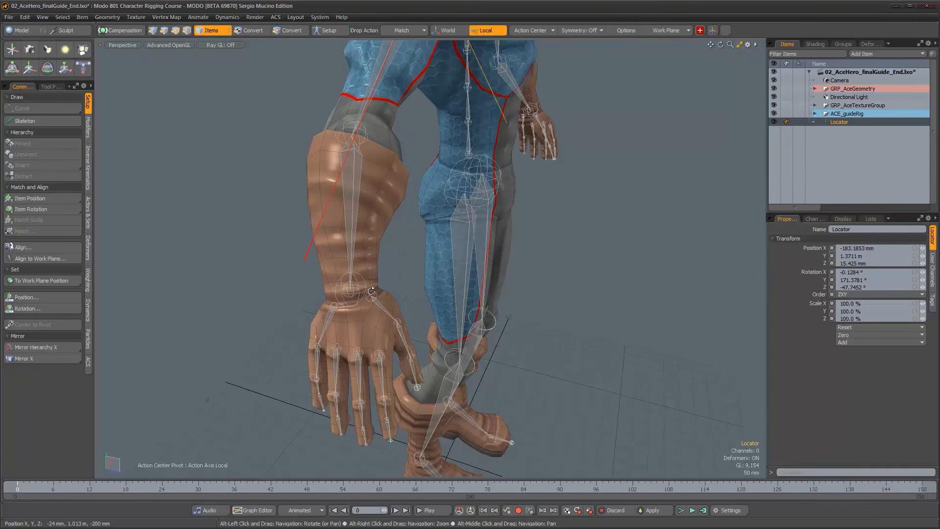
pyautogui.click(351, 296)
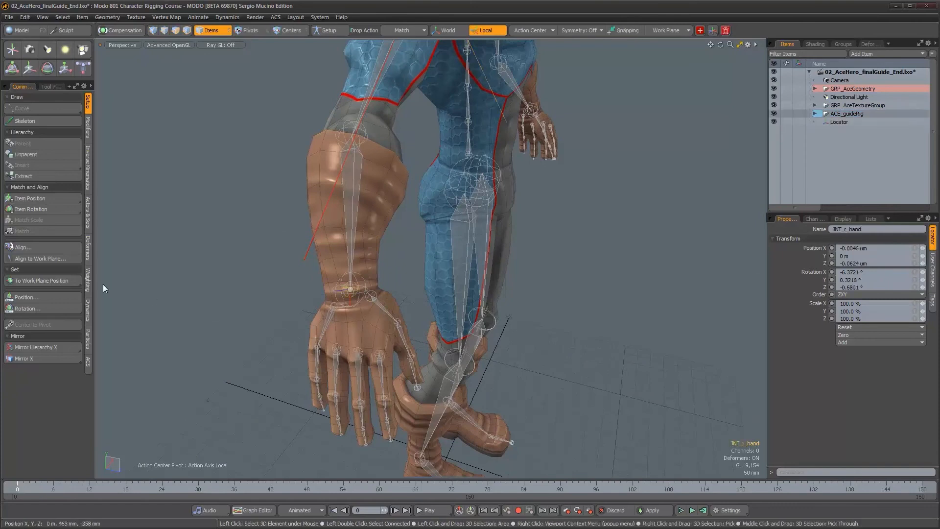
pyautogui.click(119, 30)
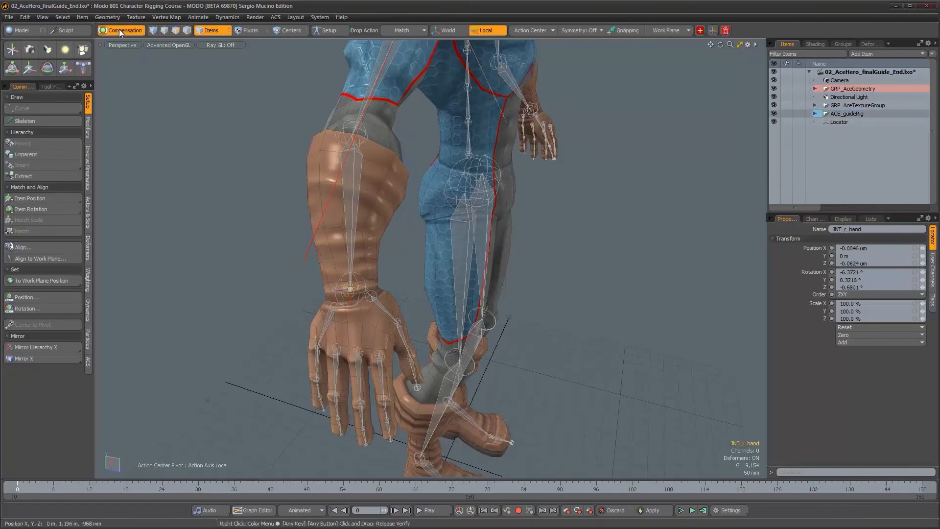
pyautogui.click(60, 155)
# Set Skeleton_JNT_r_lowerArm's Z position to 0 and check how its end meets the wrist.
pyautogui.keyDown('alt'); pyautogui.moveTo(337, 244); pyautogui.dragTo(353, 241); pyautogui.keyUp('alt')
pyautogui.keyDown('alt'); pyautogui.moveTo(367, 245); pyautogui.dragTo(388, 249, button='right'); pyautogui.keyUp('alt')
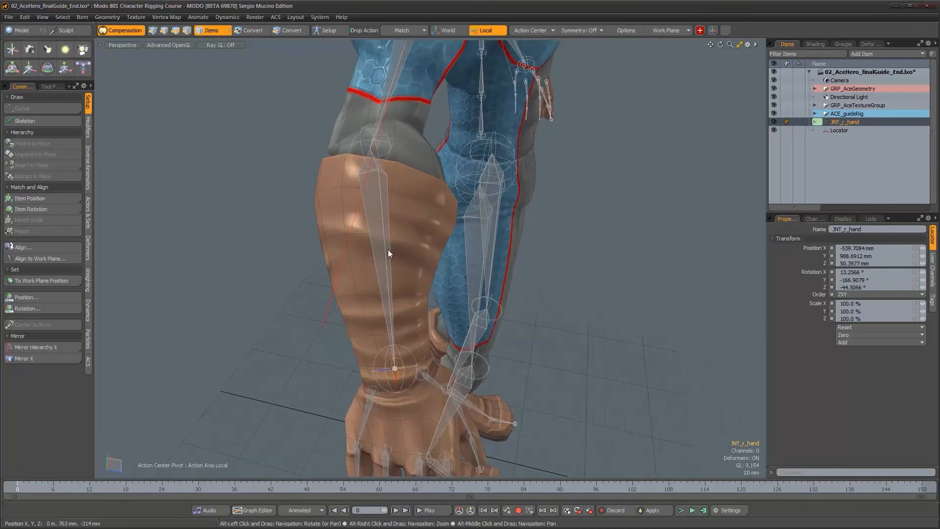
pyautogui.click(383, 207)
pyautogui.keyDown('alt'); pyautogui.moveTo(384, 207); pyautogui.dragTo(403, 207); pyautogui.keyUp('alt')
pyautogui.click(874, 264)
pyautogui.write('0')
pyautogui.press('Return')
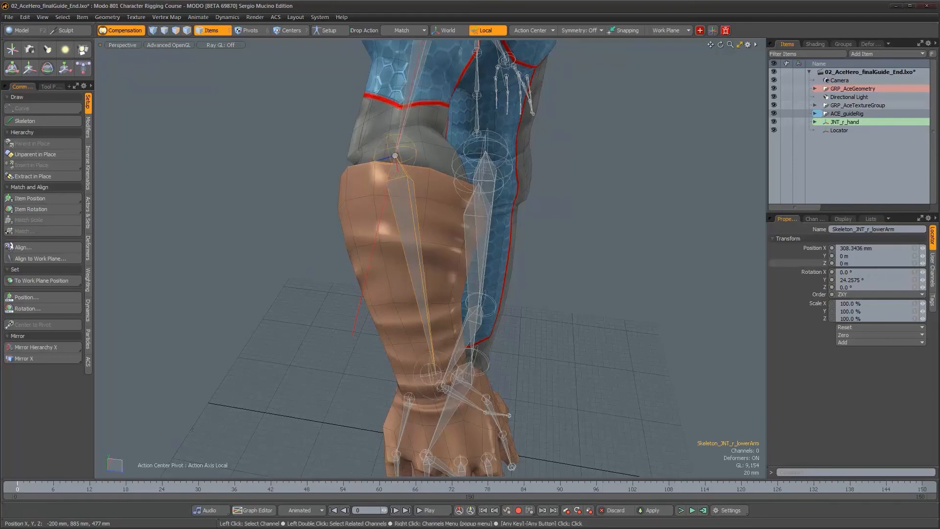
pyautogui.keyDown('alt'); pyautogui.moveTo(436, 150); pyautogui.dragTo(376, 248); pyautogui.keyUp('alt')
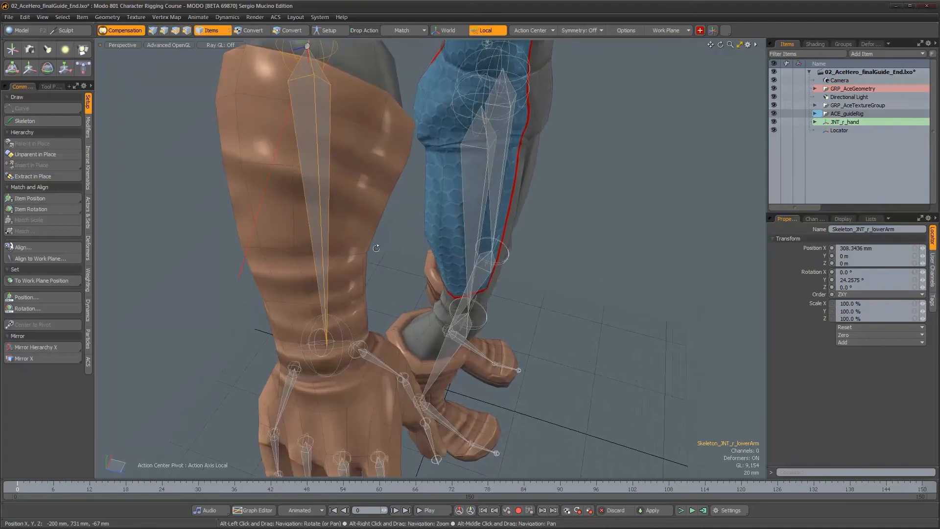
# With Compensation off, add a direction constraint aiming the locator at the forearm chain's wrist joint, using the X axis.
pyautogui.click(839, 130)
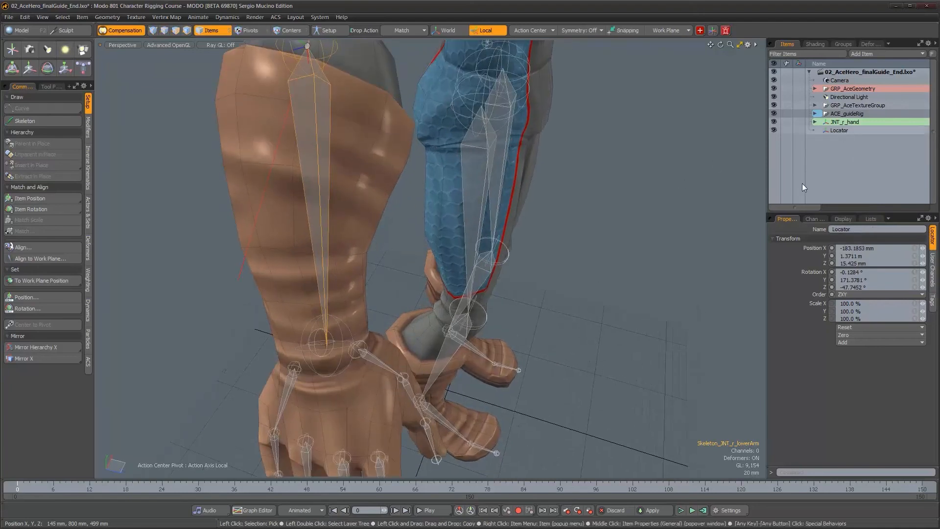
pyautogui.keyDown('shift'); pyautogui.click(321, 376); pyautogui.keyUp('shift')
pyautogui.keyDown('alt'); pyautogui.moveTo(321, 374); pyautogui.dragTo(344, 298); pyautogui.keyUp('alt')
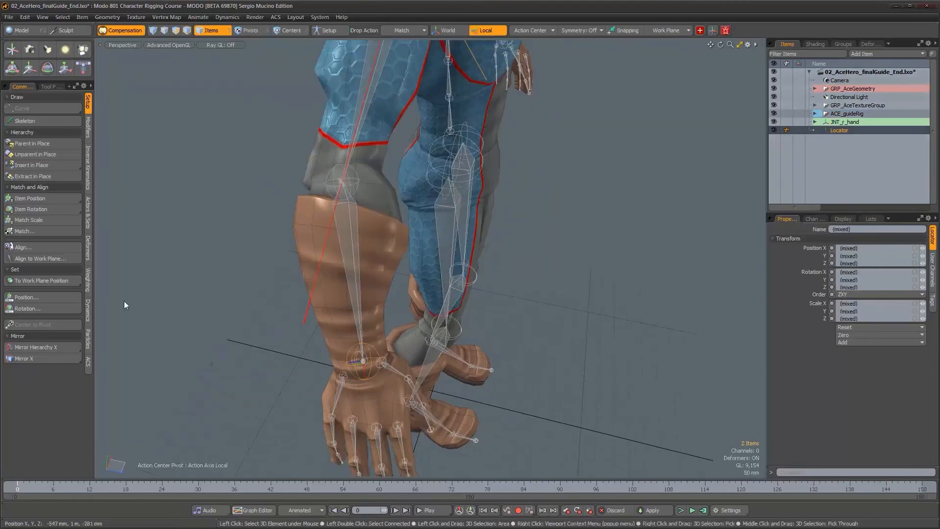
pyautogui.click(88, 128)
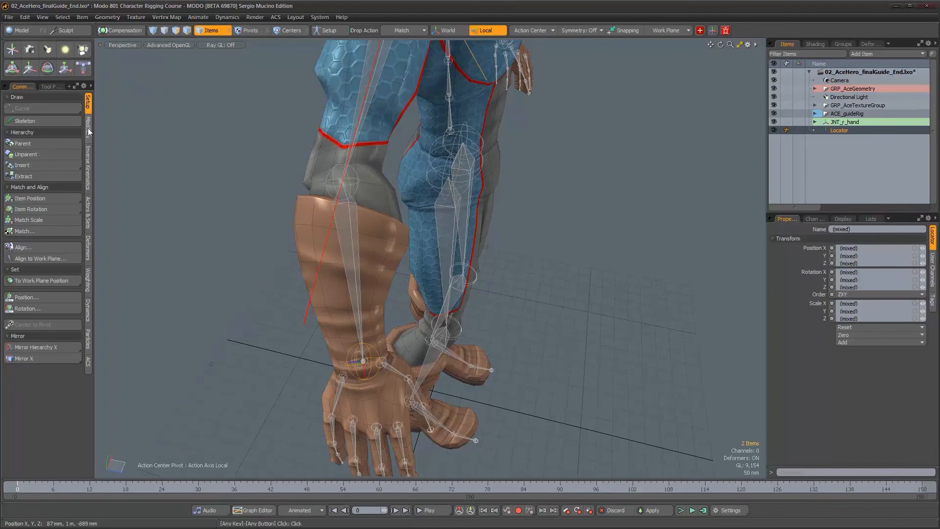
pyautogui.click(43, 200)
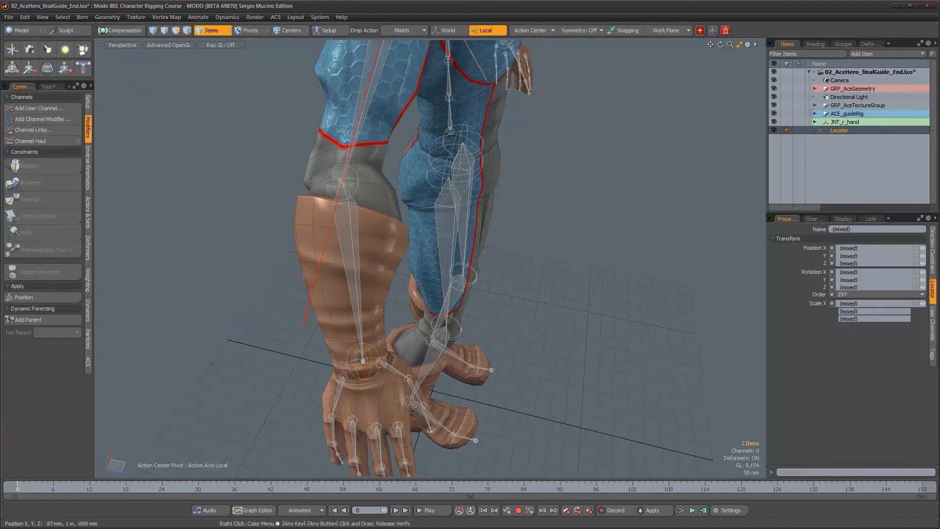
pyautogui.click(931, 253)
pyautogui.click(889, 231)
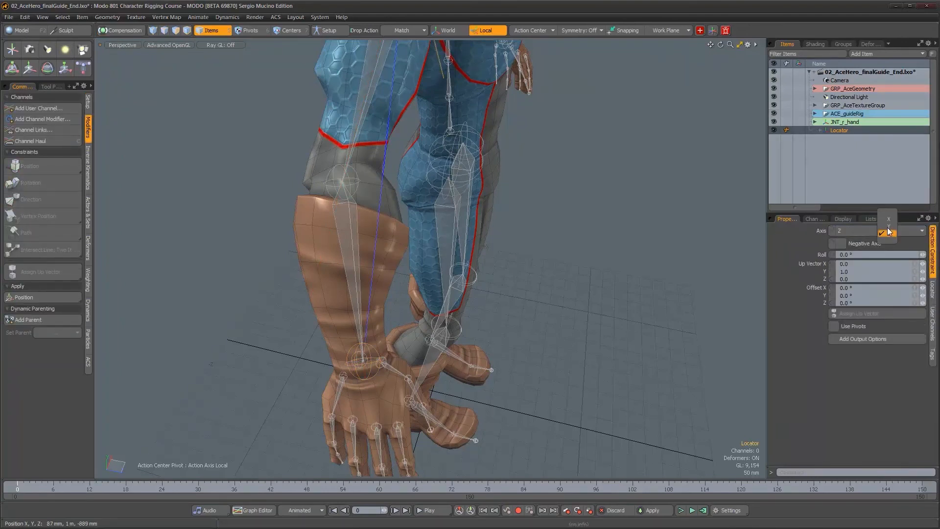
pyautogui.click(889, 221)
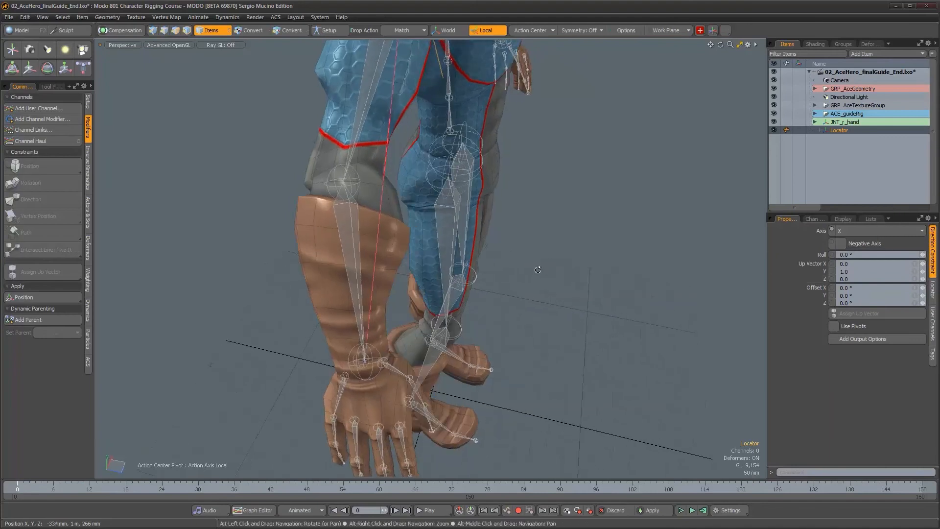
# Apply the locator's constrained rotation and delete its direction constraint.
pyautogui.keyDown('alt'); pyautogui.moveTo(536, 288); pyautogui.dragTo(540, 149); pyautogui.keyUp('alt')
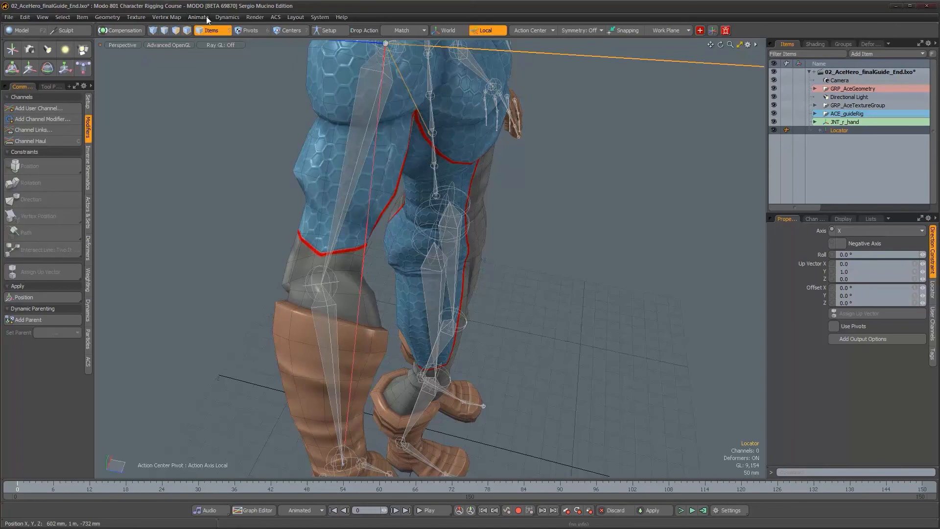
pyautogui.click(254, 17)
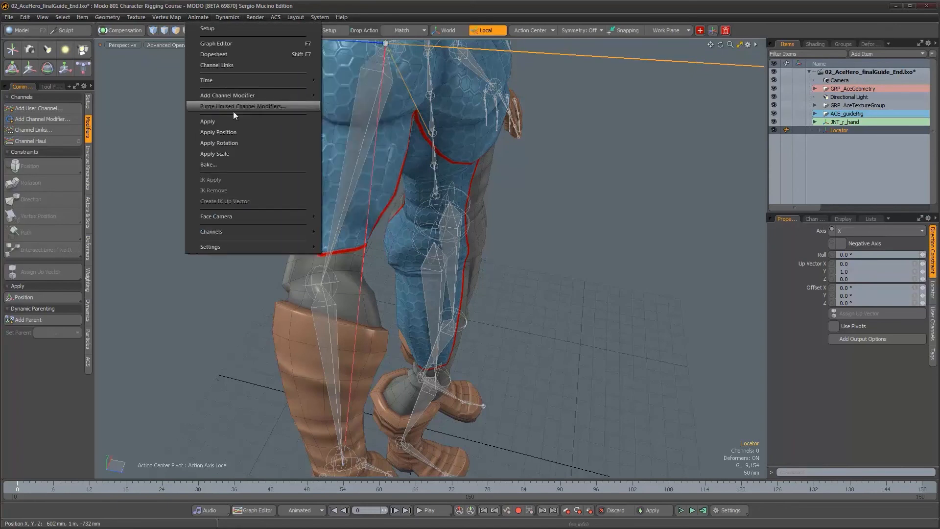
pyautogui.click(238, 142)
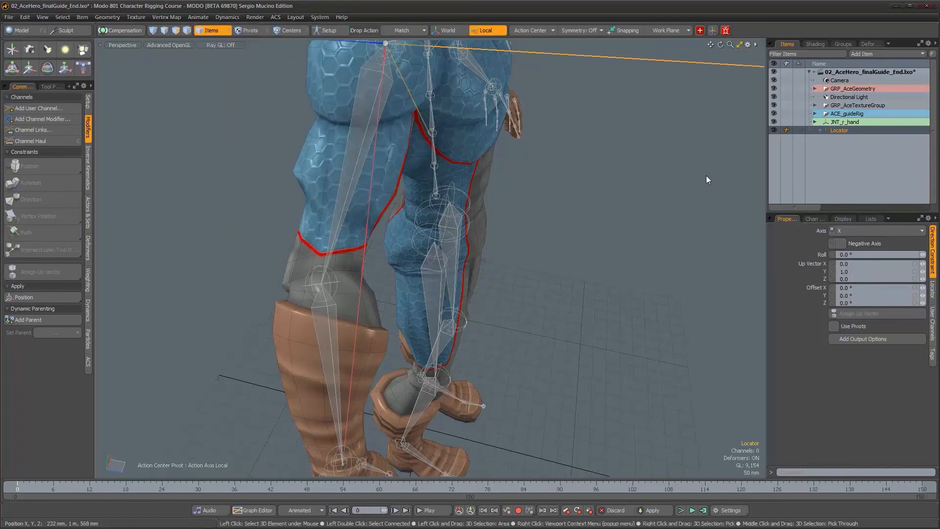
pyautogui.click(821, 130)
pyautogui.click(844, 140)
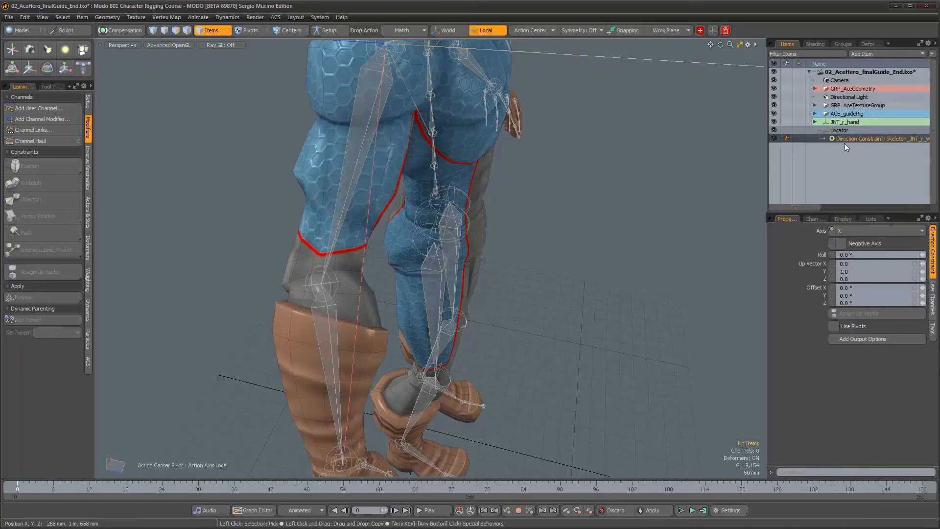
pyautogui.press('Delete')
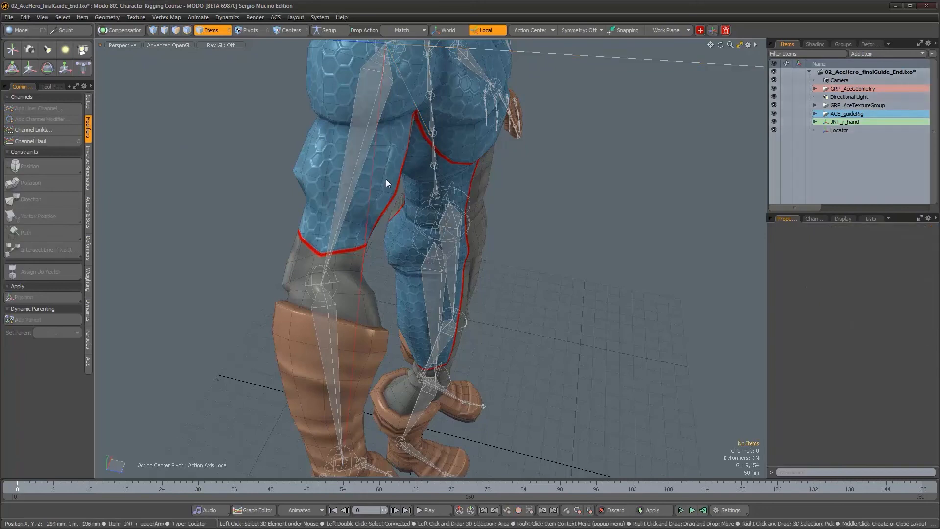
# Parent JNT_r_upperArm in place under the locator with Compensation on.
pyautogui.click(342, 189)
pyautogui.keyDown('alt'); pyautogui.moveTo(339, 190); pyautogui.dragTo(334, 294); pyautogui.keyUp('alt')
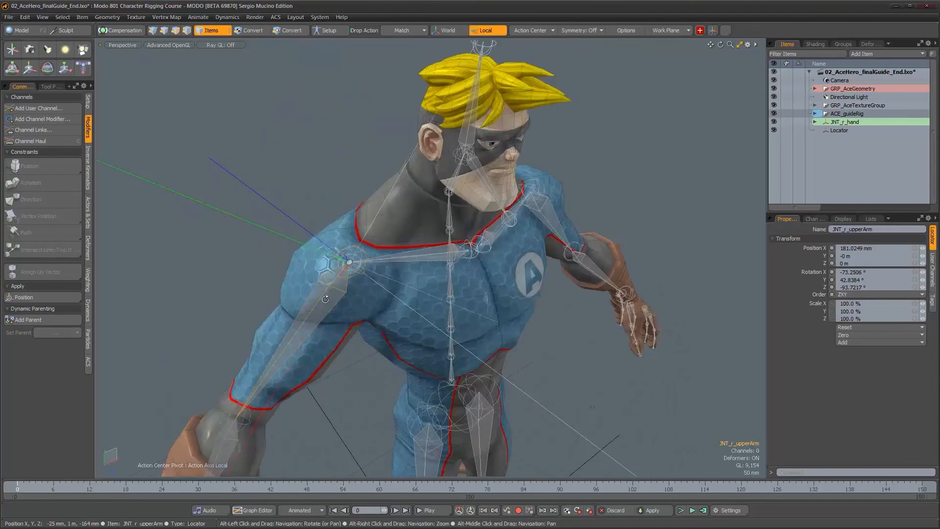
pyautogui.keyDown('alt'); pyautogui.moveTo(328, 255); pyautogui.dragTo(299, 240); pyautogui.keyUp('alt')
pyautogui.keyDown('shift'); pyautogui.click(241, 169); pyautogui.keyUp('shift')
pyautogui.keyDown('alt'); pyautogui.moveTo(241, 168); pyautogui.dragTo(250, 212); pyautogui.keyUp('alt')
pyautogui.keyDown('alt'); pyautogui.moveTo(330, 207); pyautogui.dragTo(304, 206); pyautogui.keyUp('alt')
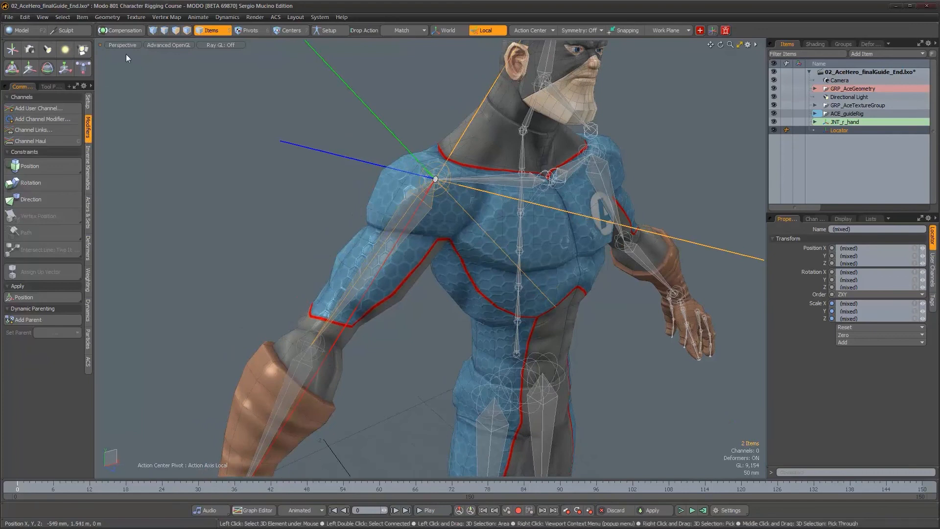
pyautogui.click(123, 30)
pyautogui.click(88, 102)
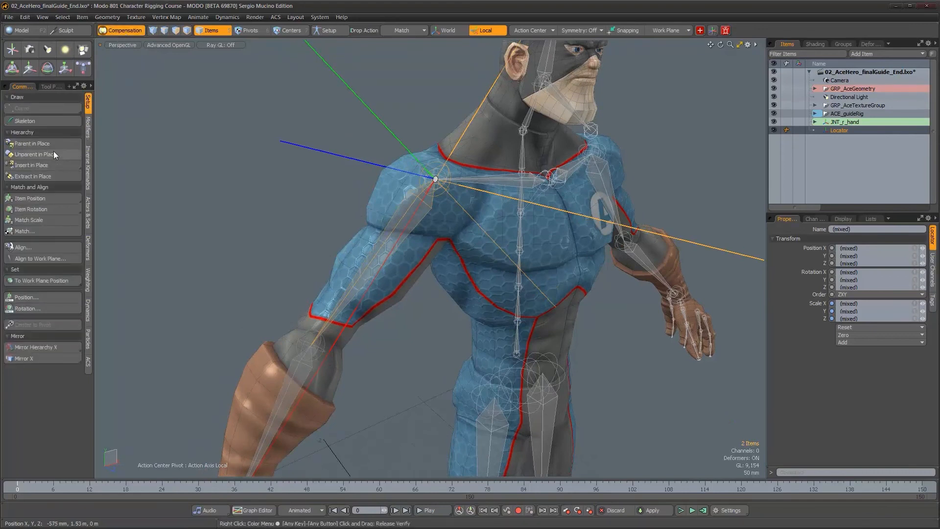
pyautogui.click(55, 145)
# With Compensation off, add a direction constraint aiming the locator at JNT_r_hand.
pyautogui.click(347, 160)
pyautogui.keyDown('alt'); pyautogui.moveTo(391, 448); pyautogui.dragTo(407, 309, button='middle'); pyautogui.keyUp('alt')
pyautogui.keyDown('alt'); pyautogui.moveTo(407, 308); pyautogui.dragTo(412, 319); pyautogui.keyUp('alt')
pyautogui.keyDown('alt'); pyautogui.moveTo(362, 372); pyautogui.dragTo(383, 300, button='middle'); pyautogui.keyUp('alt')
pyautogui.keyDown('alt'); pyautogui.moveTo(396, 307); pyautogui.dragTo(441, 315, button='right'); pyautogui.keyUp('alt')
pyautogui.keyDown('alt'); pyautogui.moveTo(349, 233); pyautogui.dragTo(381, 270, button='middle'); pyautogui.keyUp('alt')
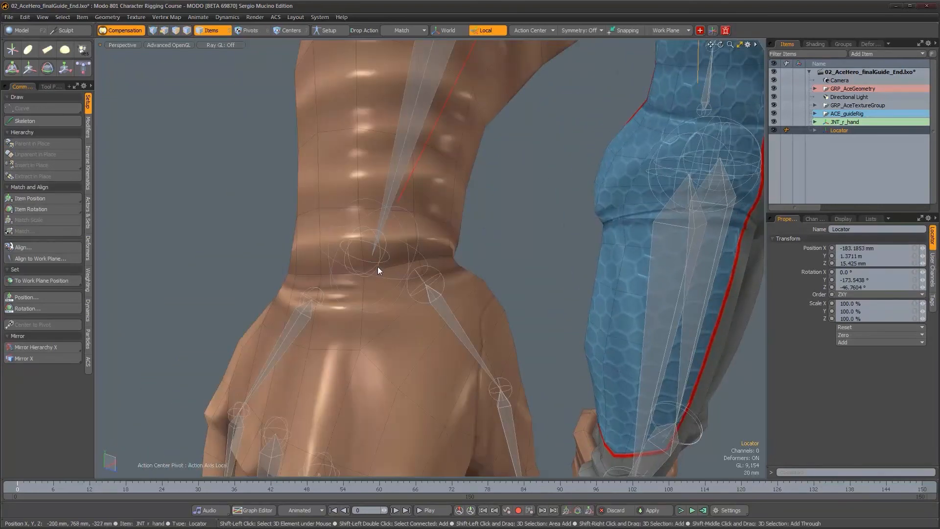
pyautogui.keyDown('shift'); pyautogui.click(377, 266); pyautogui.keyUp('shift')
pyautogui.keyDown('alt'); pyautogui.moveTo(377, 266); pyautogui.dragTo(487, 307); pyautogui.keyUp('alt')
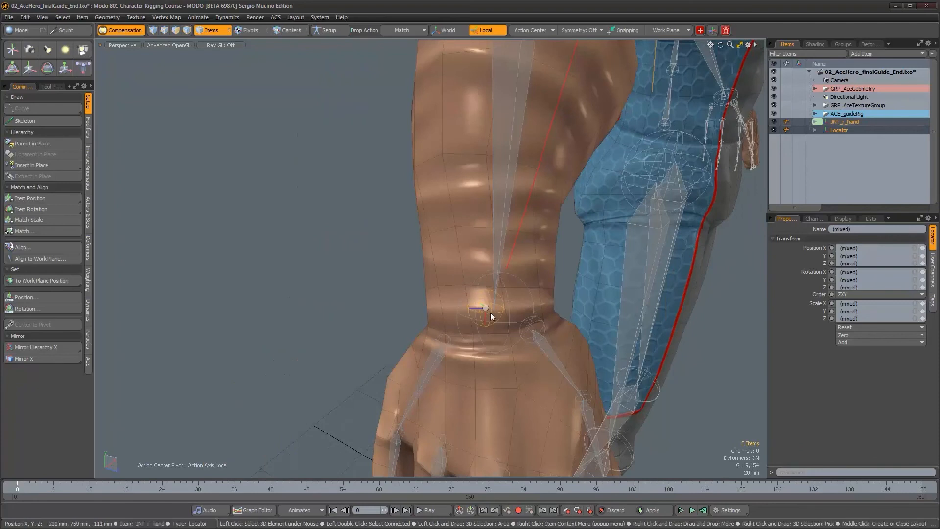
pyautogui.click(120, 30)
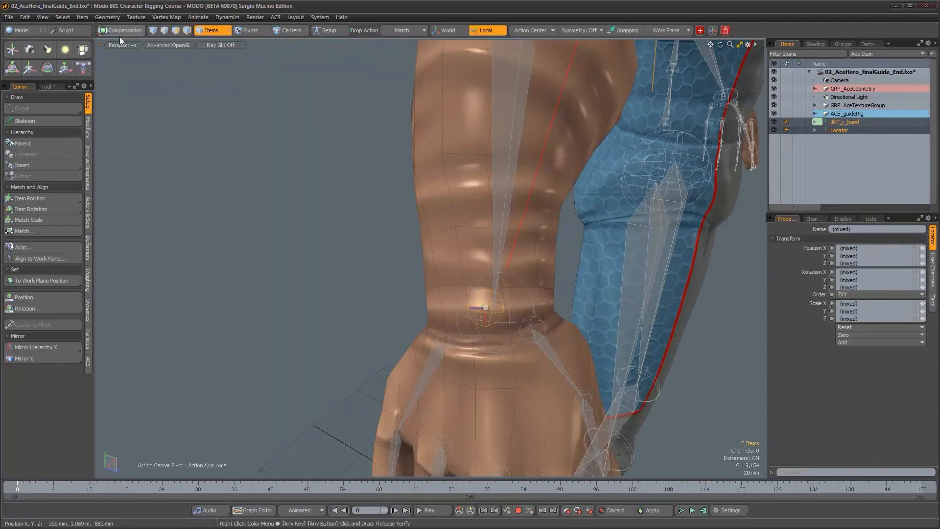
pyautogui.click(89, 126)
pyautogui.click(31, 196)
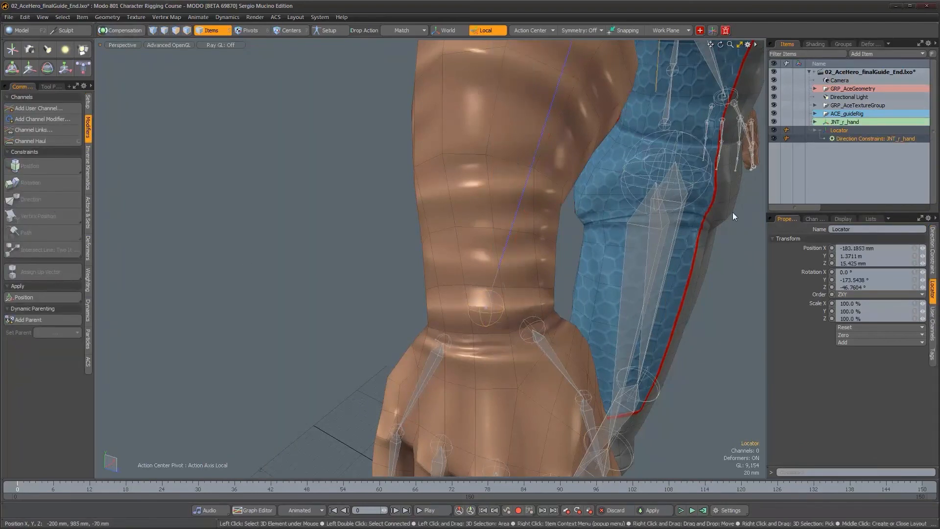
# Set the JNT_r_hand direction constraint's axis to X and check the forearm's alignment with the hand joint.
pyautogui.click(933, 250)
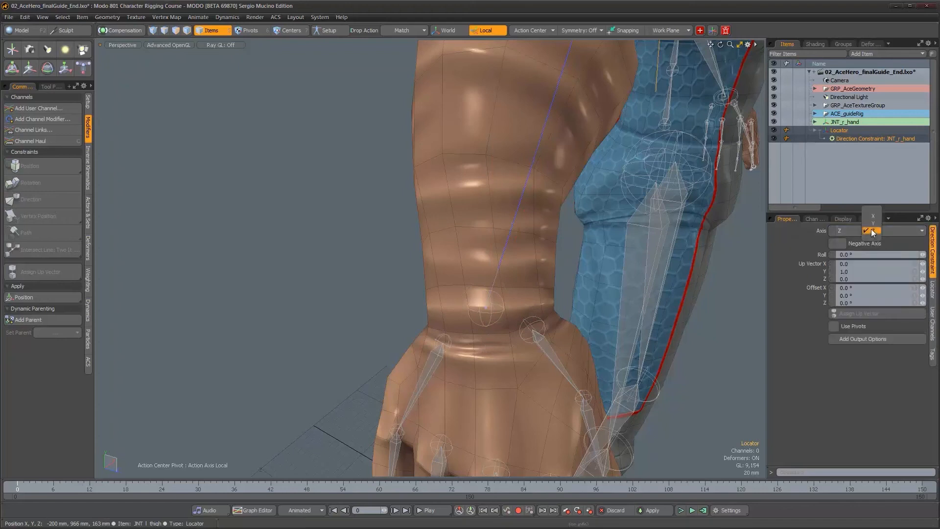
pyautogui.click(871, 217)
pyautogui.keyDown('alt'); pyautogui.moveTo(595, 277); pyautogui.dragTo(255, 264); pyautogui.keyUp('alt')
pyautogui.keyDown('alt'); pyautogui.moveTo(255, 264); pyautogui.dragTo(266, 264, button='right'); pyautogui.keyUp('alt')
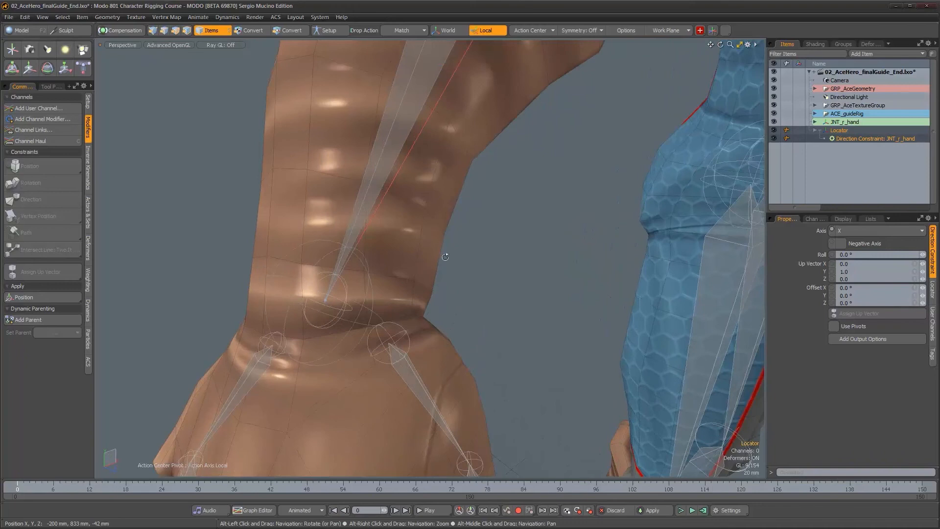
pyautogui.keyDown('alt'); pyautogui.moveTo(445, 257); pyautogui.dragTo(324, 255, button='right'); pyautogui.keyUp('alt')
pyautogui.keyDown('alt'); pyautogui.moveTo(323, 255); pyautogui.dragTo(390, 245); pyautogui.keyUp('alt')
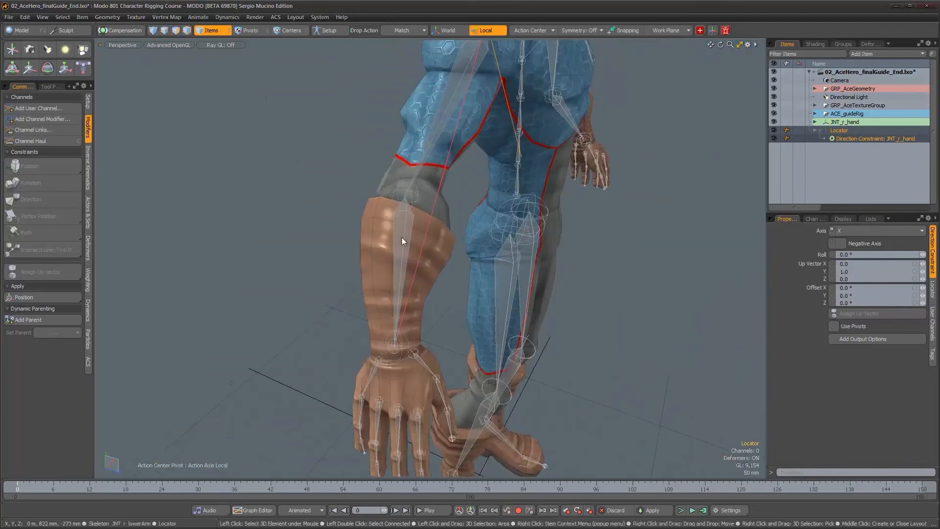
# Inspect the transform values and placement of Skeleton_JNT_r_lowerArm and JNT_r_upperArm.
pyautogui.click(402, 237)
pyautogui.keyDown('alt'); pyautogui.moveTo(457, 258); pyautogui.dragTo(509, 266); pyautogui.keyUp('alt')
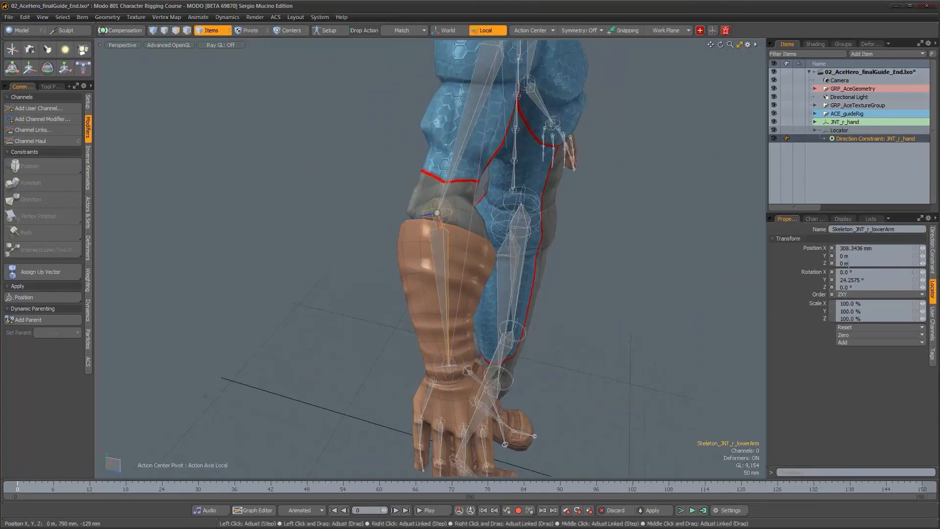
pyautogui.press('alt')
pyautogui.keyDown('alt'); pyautogui.moveTo(532, 238); pyautogui.dragTo(514, 288); pyautogui.keyUp('alt')
pyautogui.click(452, 239)
pyautogui.keyDown('alt'); pyautogui.moveTo(471, 248); pyautogui.dragTo(466, 230); pyautogui.keyUp('alt')
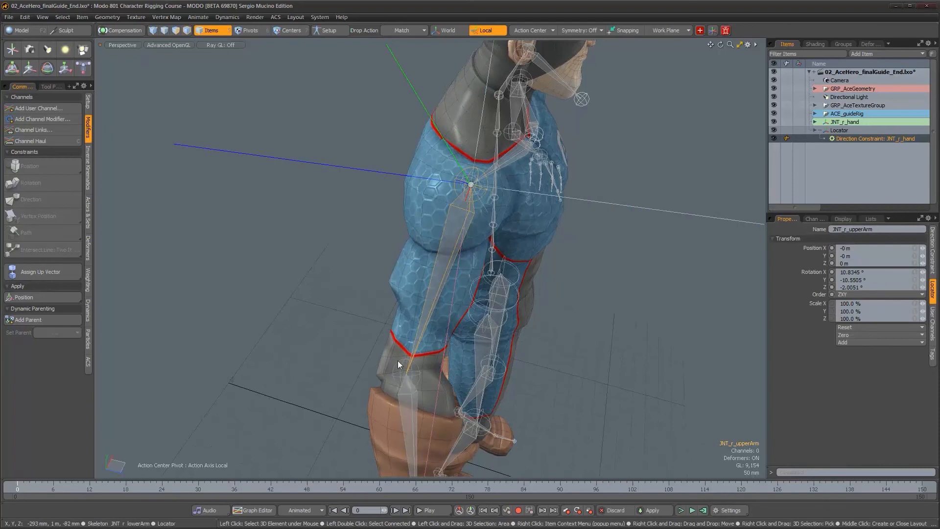
# Parent JNT_r_upperArm in place back under the right clavicle joint with Compensation on.
pyautogui.keyDown('alt'); pyautogui.moveTo(537, 254); pyautogui.dragTo(395, 288); pyautogui.keyUp('alt')
pyautogui.keyDown('shift'); pyautogui.click(483, 186); pyautogui.keyUp('shift')
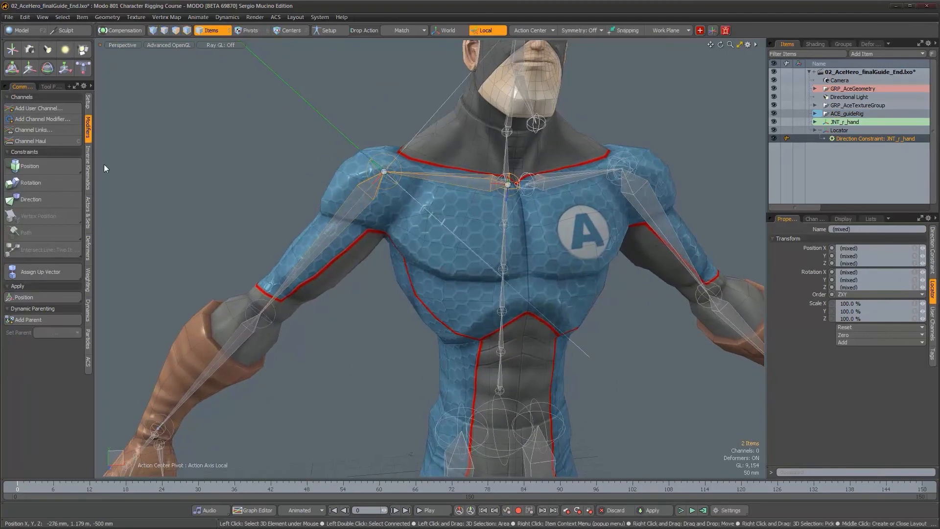
pyautogui.click(121, 30)
pyautogui.click(88, 102)
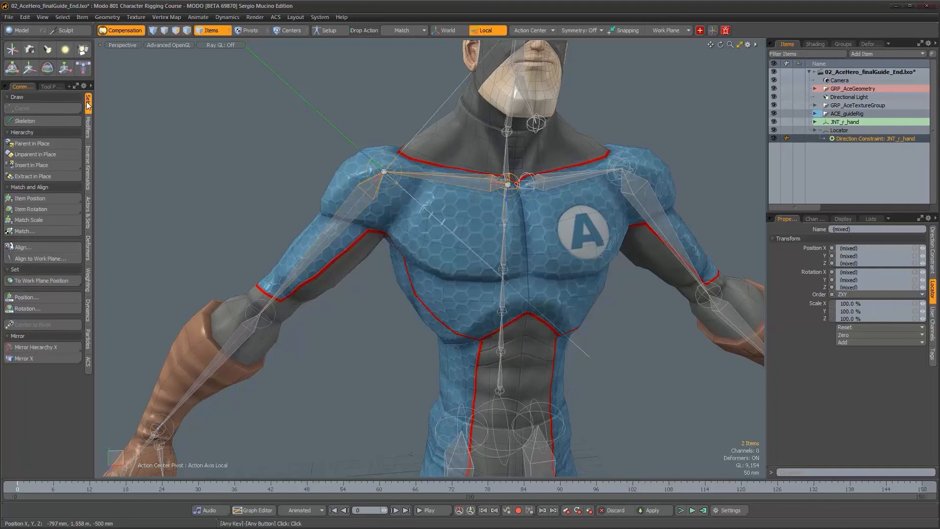
pyautogui.click(38, 145)
pyautogui.keyDown('alt'); pyautogui.moveTo(357, 153); pyautogui.dragTo(328, 152); pyautogui.keyUp('alt')
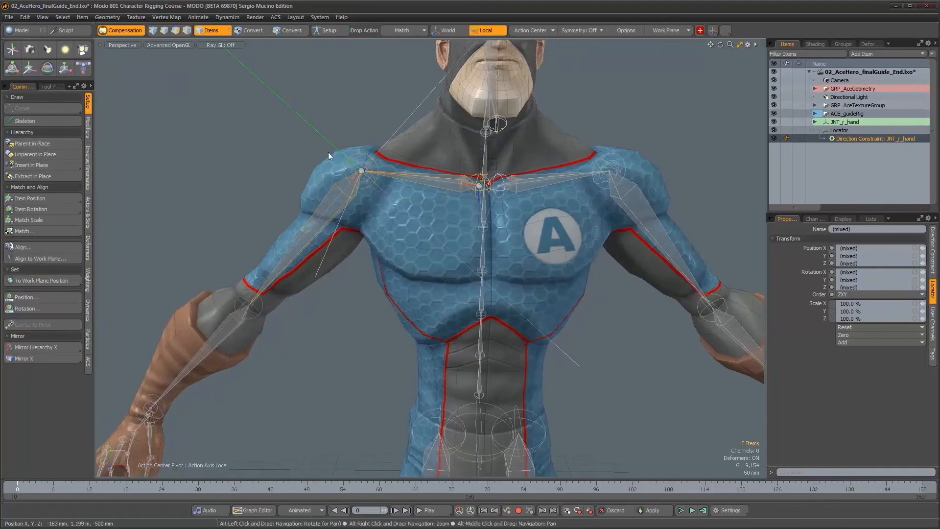
# Delete the helper locator together with its direction constraint and view the arms from the front.
pyautogui.click(321, 135)
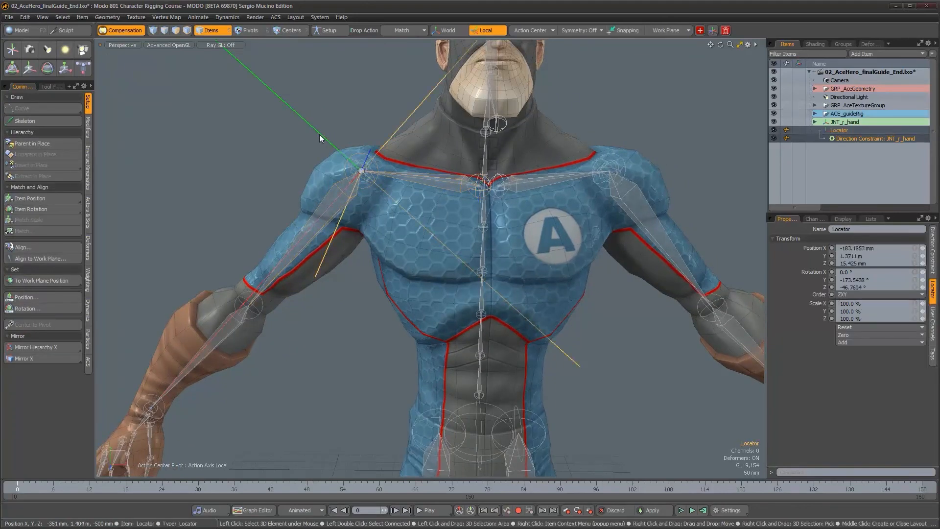
pyautogui.press('Delete')
pyautogui.click(489, 289)
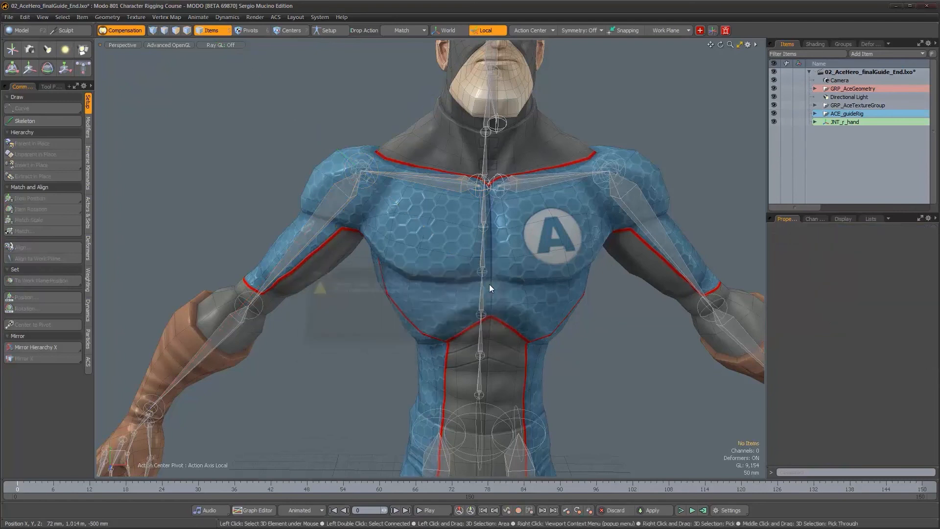
pyautogui.keyDown('alt'); pyautogui.moveTo(489, 284); pyautogui.dragTo(310, 336); pyautogui.keyUp('alt')
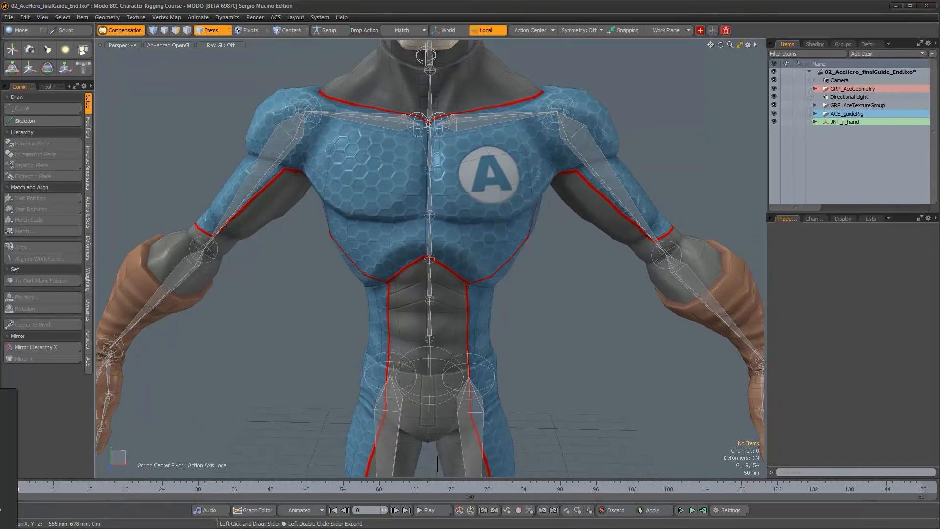
# Record JNT_r_upperArm's X, Y and Z rotations, -73.8744°, 40.7768° and -91.8531°, on separate lines in a blank Notepad document.
pyautogui.click(0, 477)
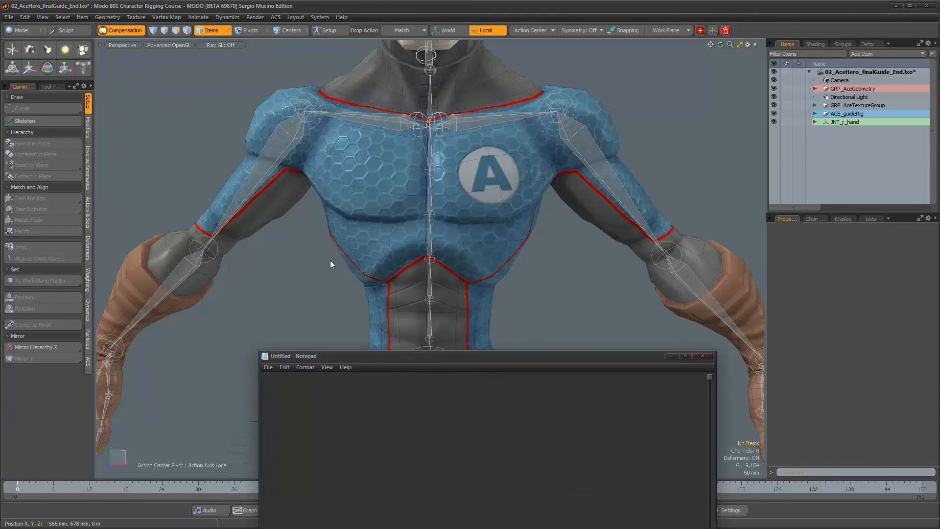
pyautogui.click(275, 161)
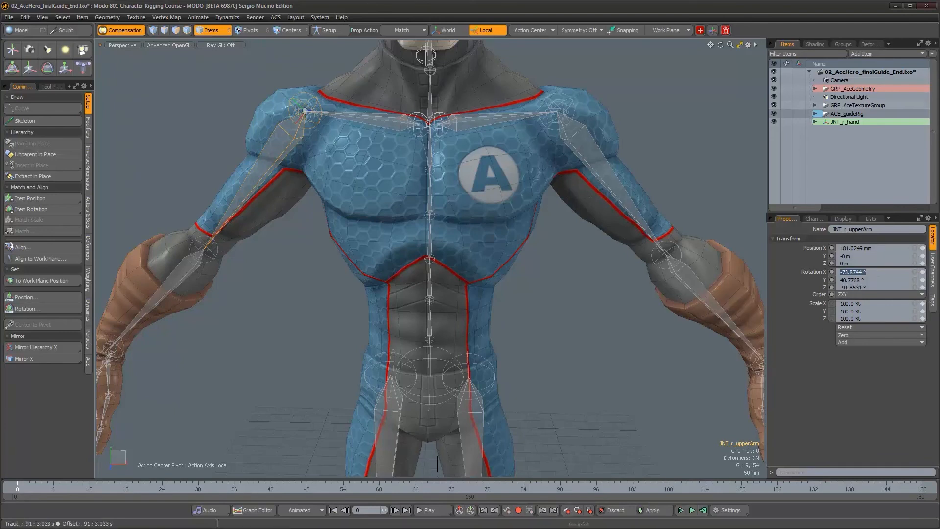
pyautogui.hotkey('alt', 'Tab')
pyautogui.press('Return')
pyautogui.click(868, 280)
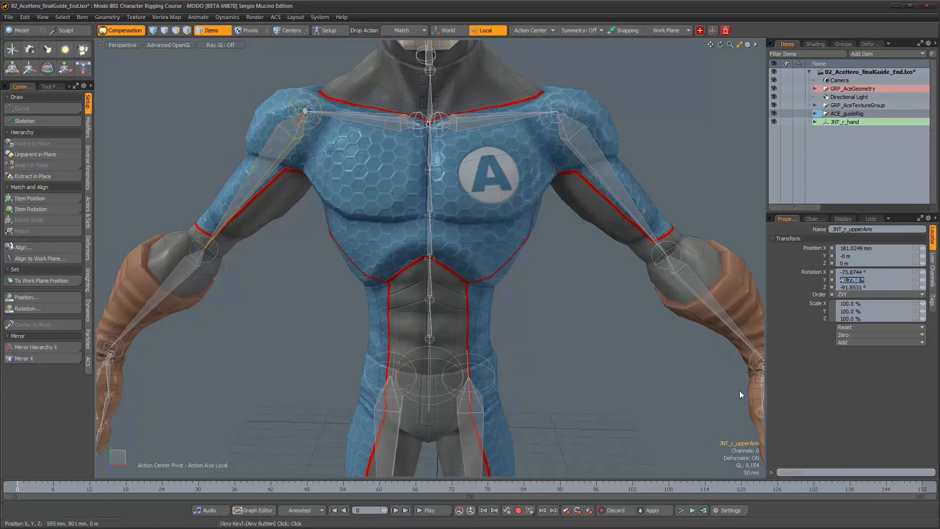
pyautogui.hotkey('alt', 'Tab')
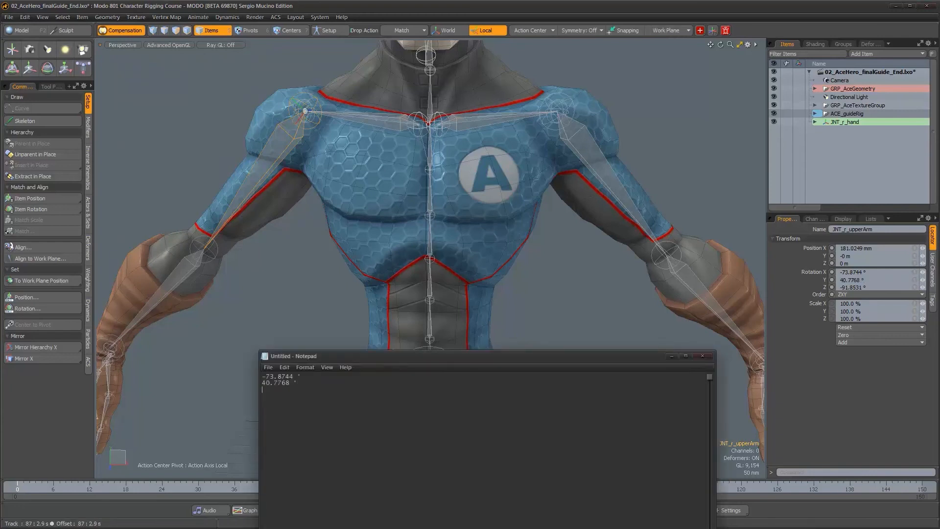
pyautogui.click(868, 287)
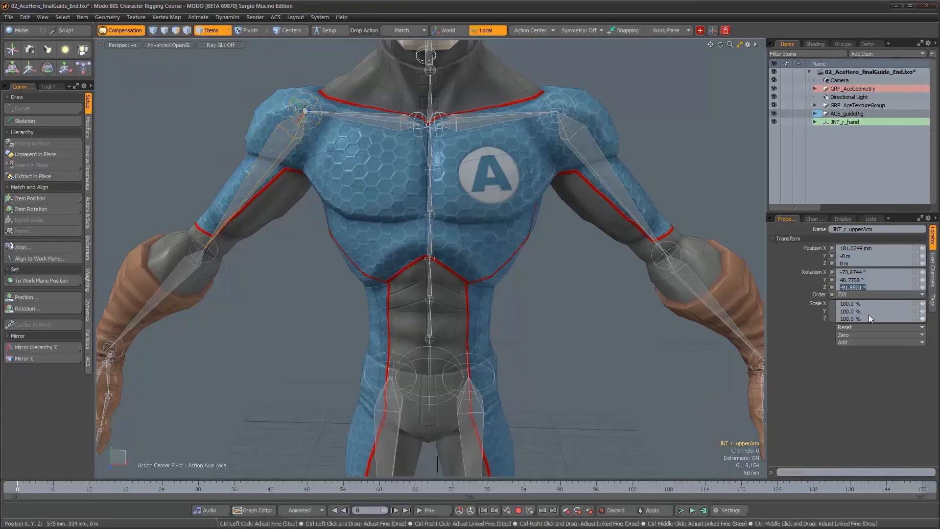
pyautogui.hotkey('alt', 'Tab')
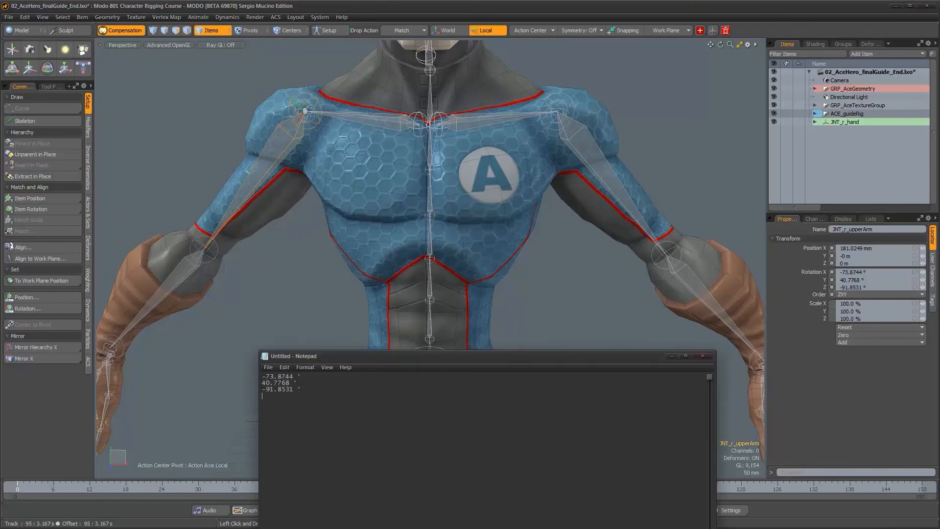
# Back in Modo, compare the transform values of the right and left lower arm joints and examine JNT_l_upperAr.
pyautogui.click(181, 274)
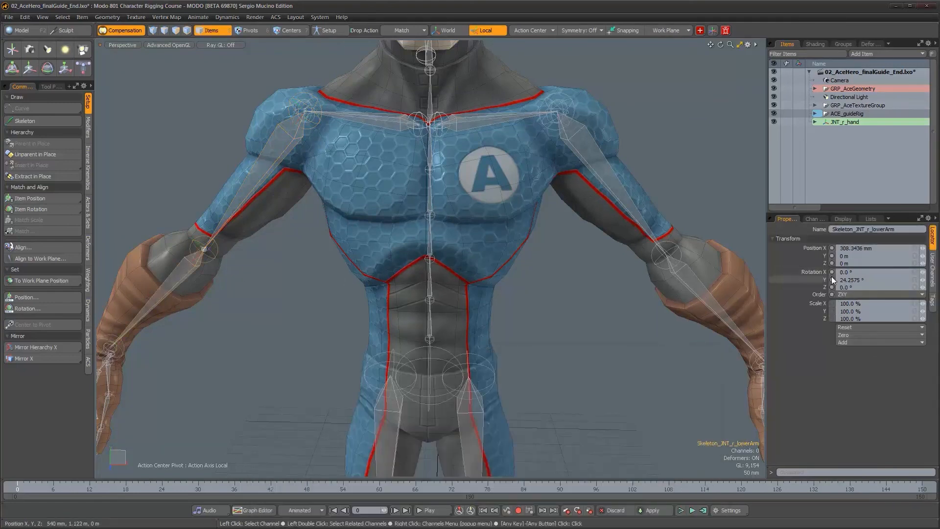
pyautogui.click(702, 295)
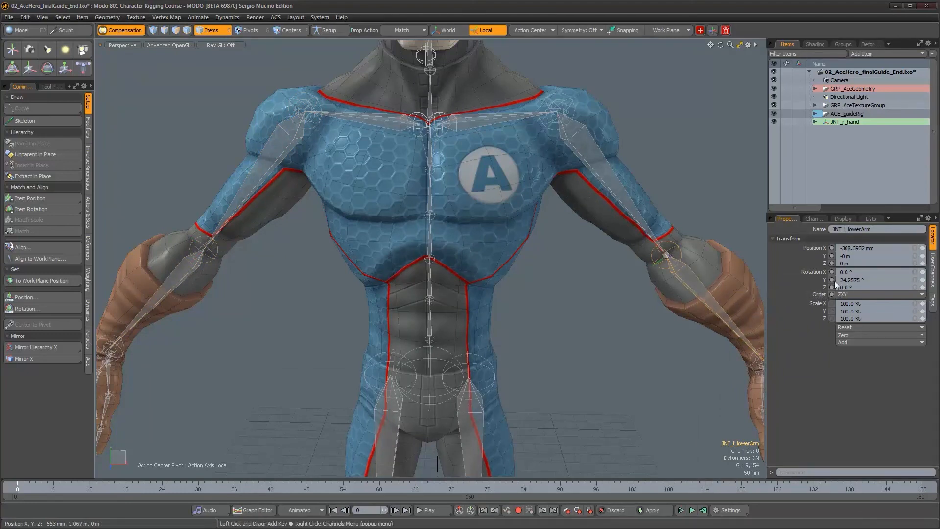
pyautogui.keyDown('alt'); pyautogui.moveTo(695, 249); pyautogui.dragTo(660, 287); pyautogui.keyUp('alt')
pyautogui.click(564, 285)
pyautogui.click(400, 160)
pyautogui.click(654, 128)
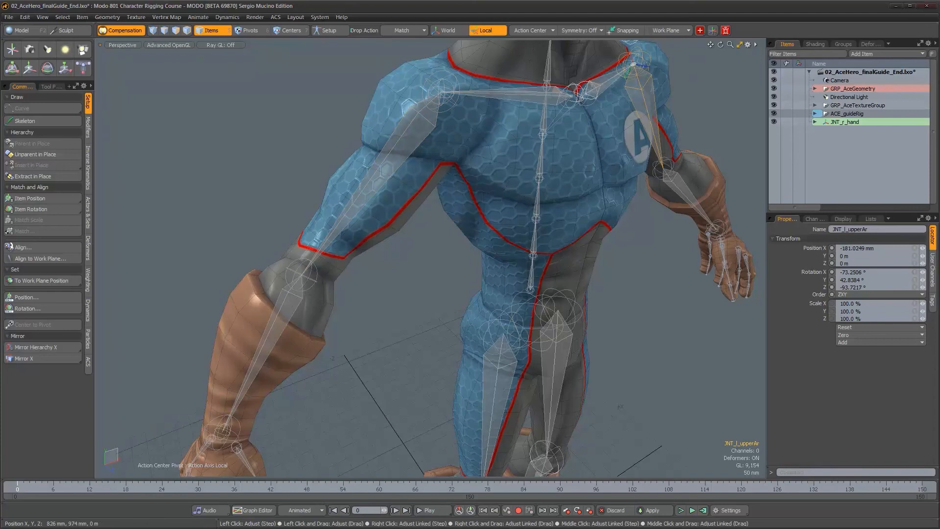
pyautogui.keyDown('alt'); pyautogui.moveTo(525, 387); pyautogui.dragTo(291, 333); pyautogui.keyUp('alt')
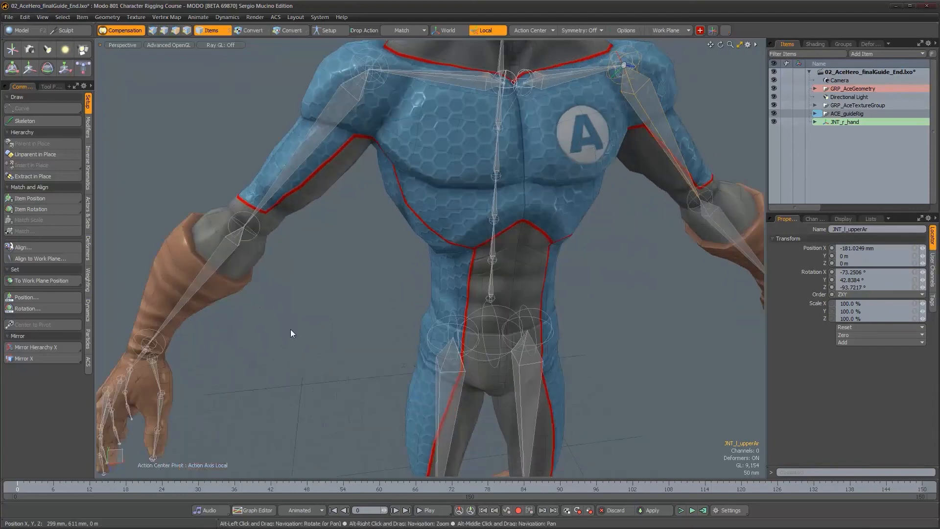
pyautogui.click(229, 254)
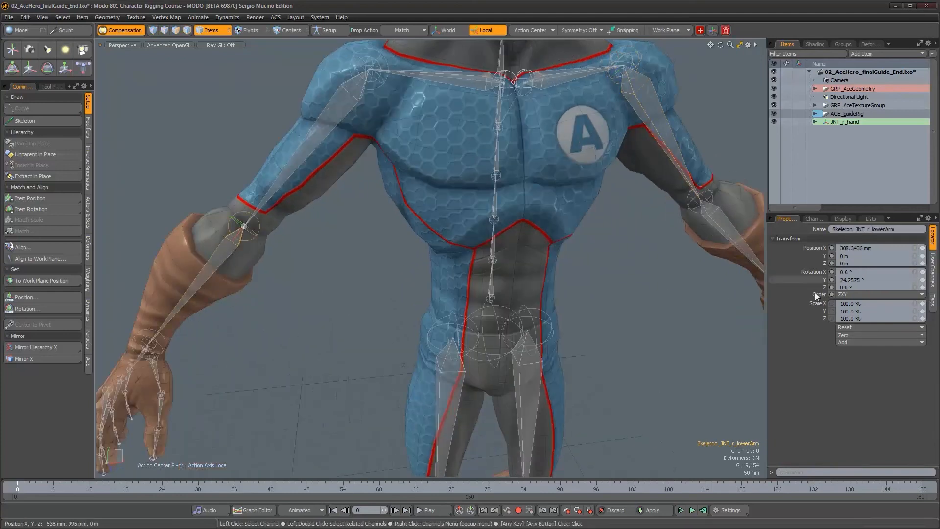
pyautogui.click(749, 238)
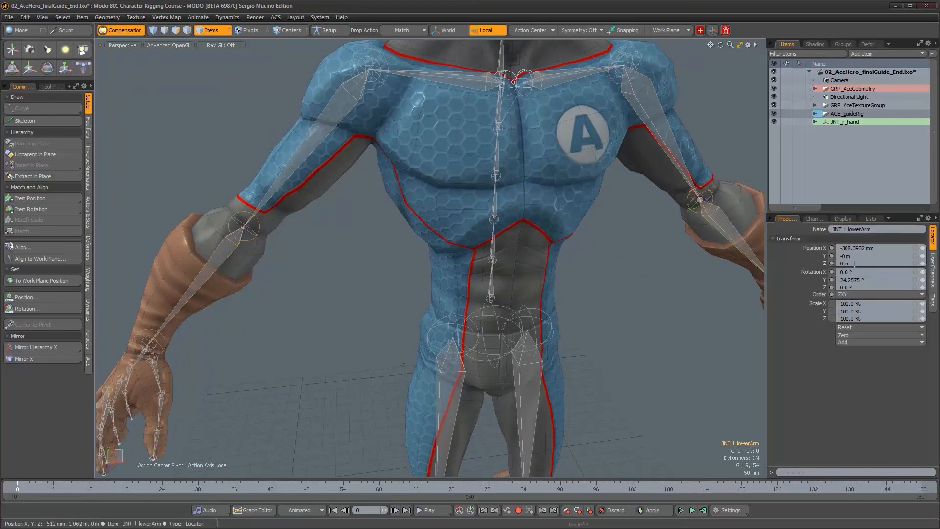
# Unparent JNT_l_hand in place from the left forearm joint so it sits at the scene's root level.
pyautogui.keyDown('alt'); pyautogui.moveTo(702, 299); pyautogui.dragTo(567, 308); pyautogui.keyUp('alt')
pyautogui.scroll(2, 579, 278)
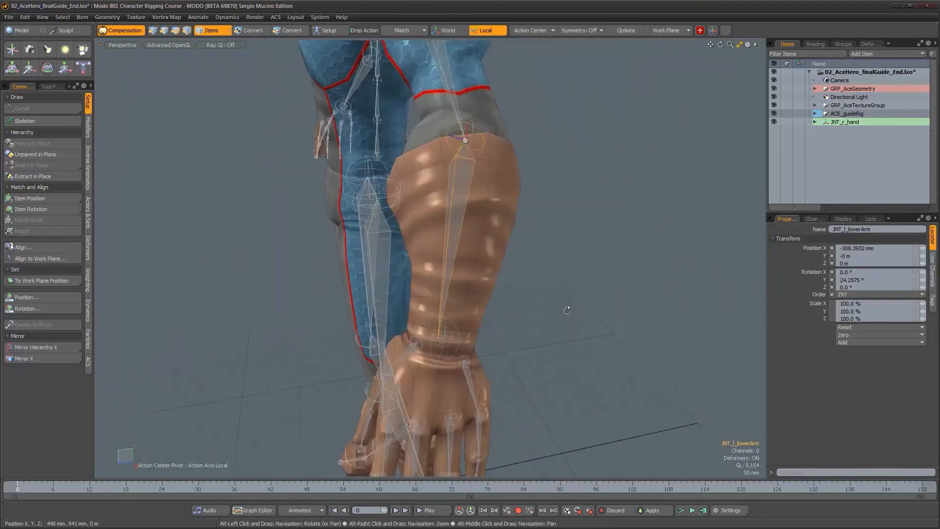
pyautogui.scroll(3, 567, 308)
pyautogui.keyDown('alt'); pyautogui.moveTo(440, 298); pyautogui.dragTo(482, 199); pyautogui.keyUp('alt')
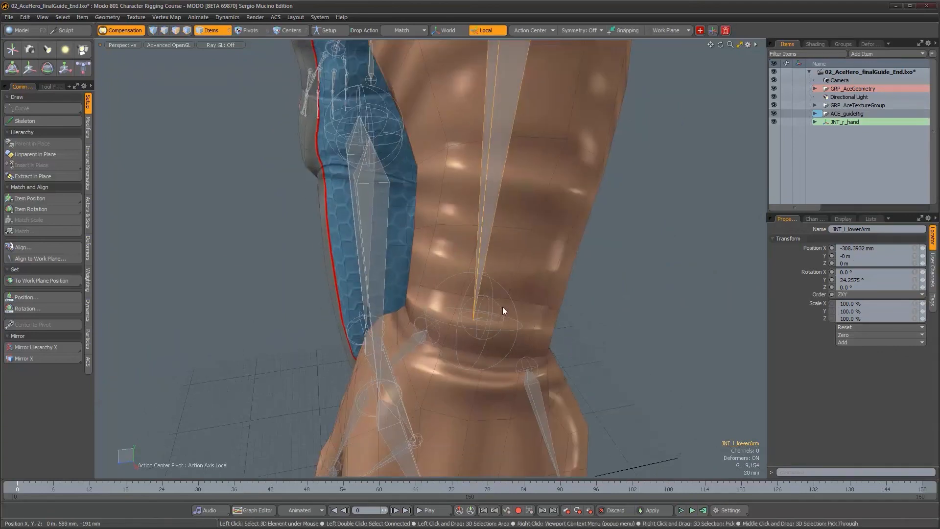
pyautogui.click(499, 336)
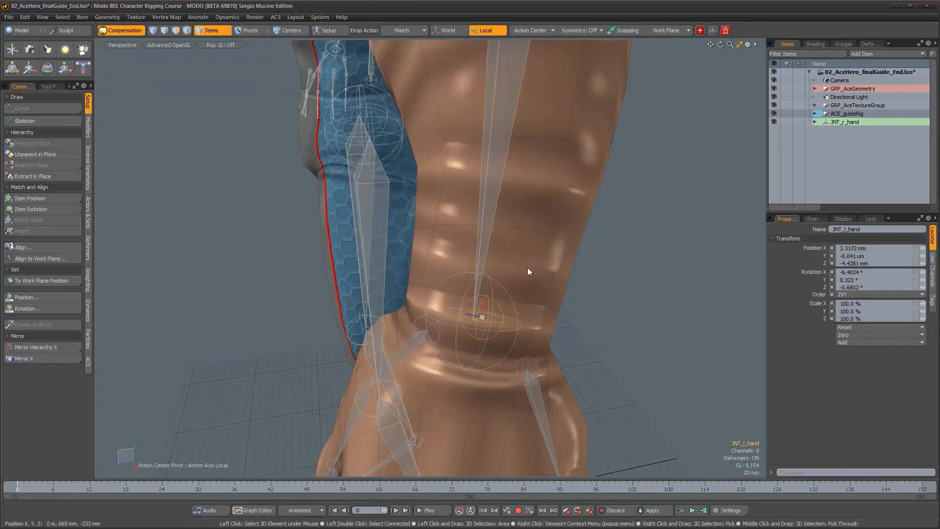
pyautogui.click(68, 156)
pyautogui.keyDown('alt'); pyautogui.moveTo(392, 223); pyautogui.dragTo(546, 264); pyautogui.keyUp('alt')
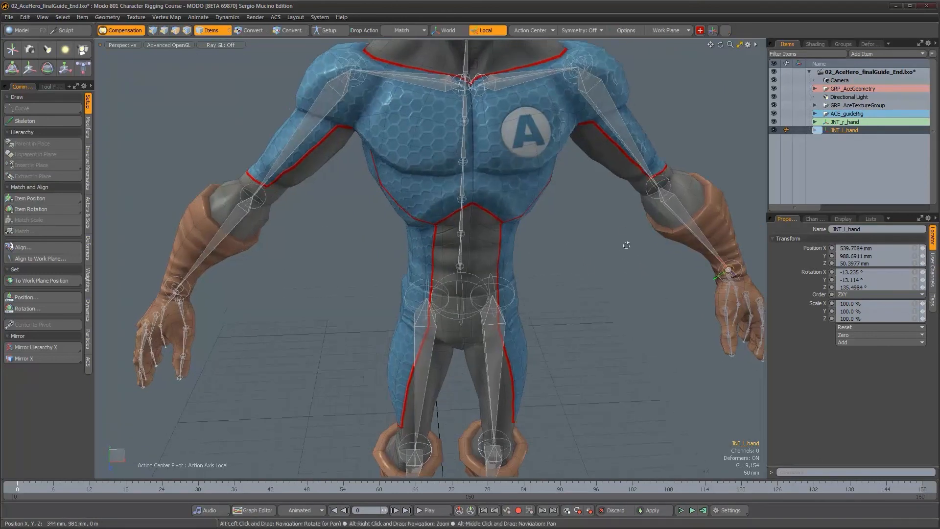
pyautogui.keyDown('alt'); pyautogui.moveTo(528, 223); pyautogui.dragTo(531, 220); pyautogui.keyUp('alt')
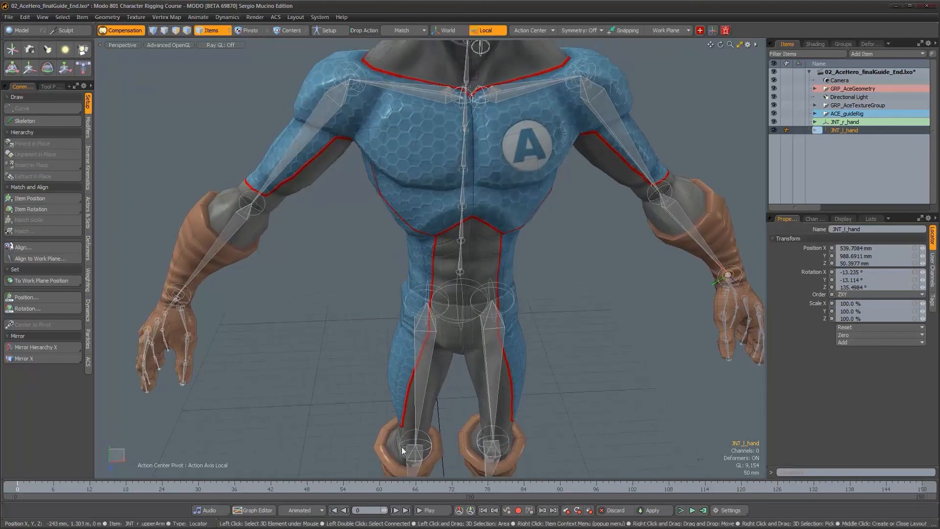
# Set JNT_l_upperAr's X rotation to the -73.8744° value recorded in Notepad.
pyautogui.click(623, 152)
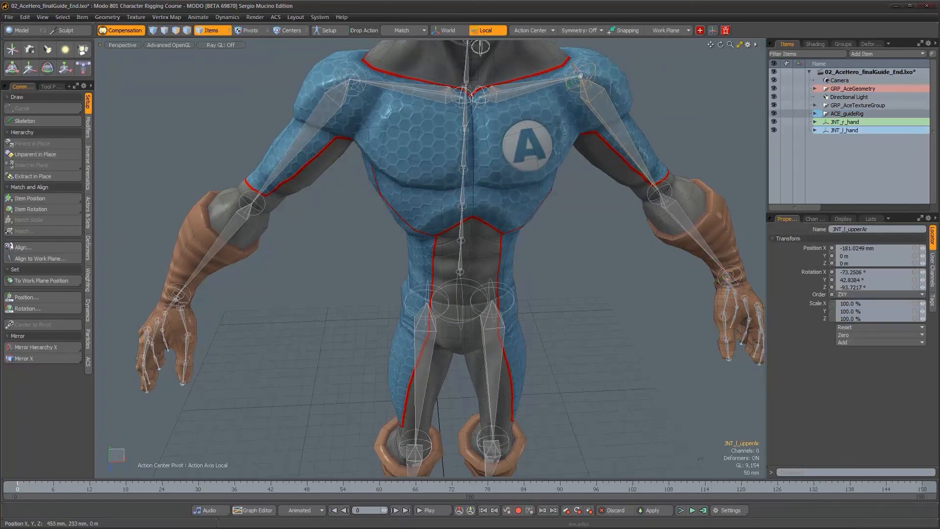
pyautogui.hotkey('alt', 'Tab')
pyautogui.moveTo(309, 377); pyautogui.dragTo(262, 376)
pyautogui.hotkey('ctrl', 'c')
pyautogui.click(840, 272)
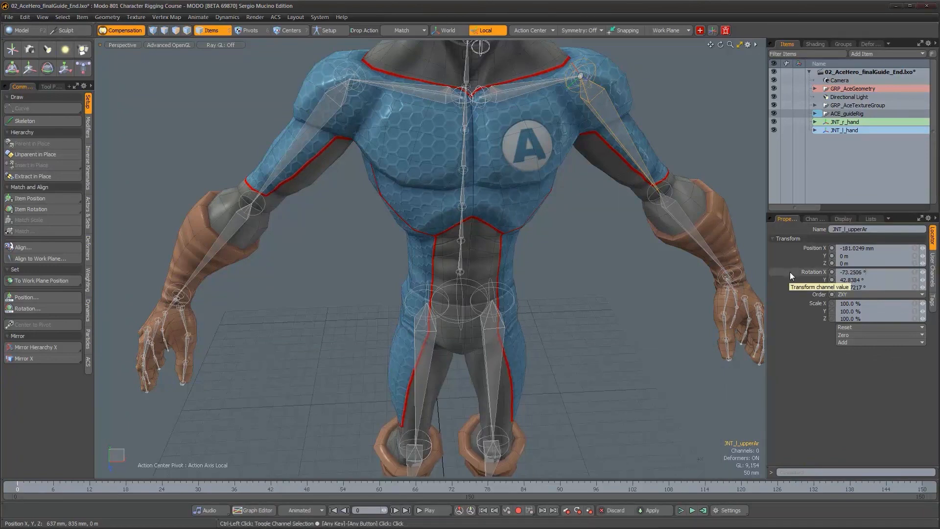
pyautogui.hotkey('alt', 'Tab')
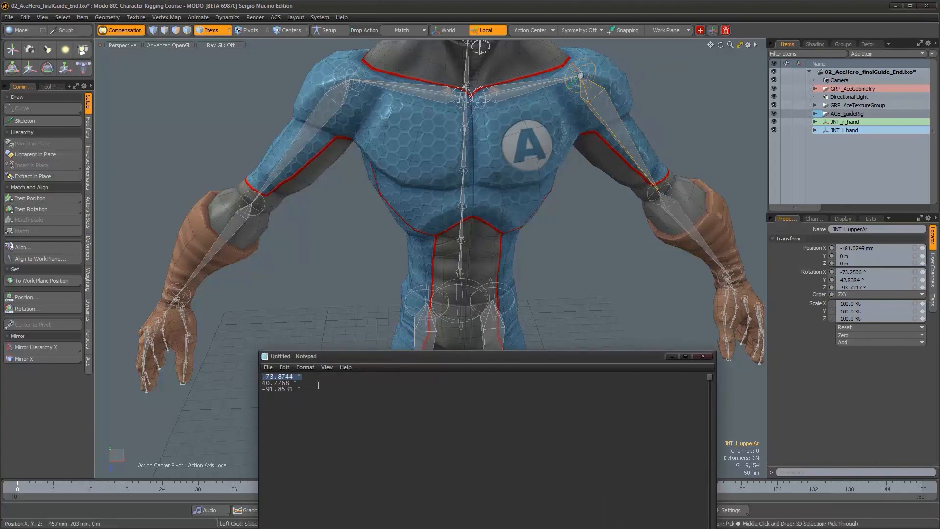
pyautogui.hotkey('alt', 'Tab')
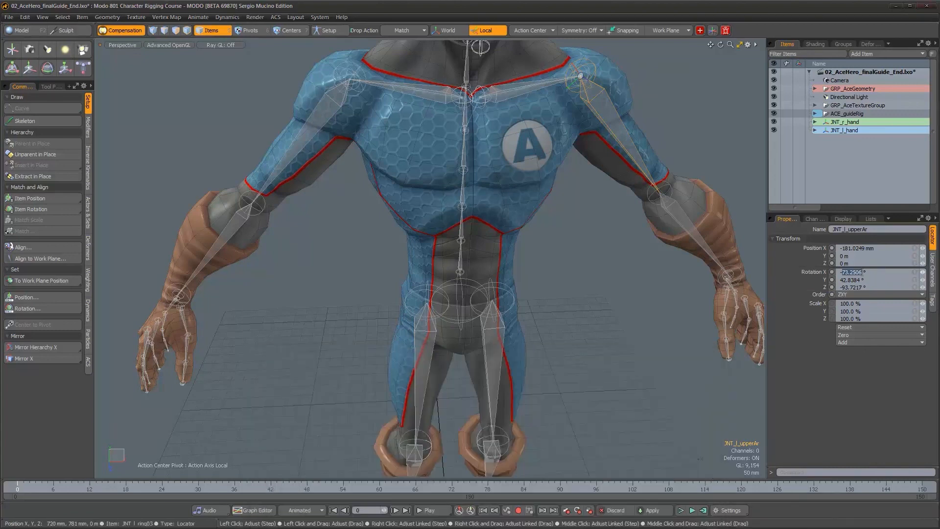
pyautogui.moveTo(865, 272); pyautogui.dragTo(826, 272)
pyautogui.hotkey('ctrl', 'v')
pyautogui.press('Return')
# Set JNT_l_upperAr's Y rotation to 40.7768° and its Z rotation to -91.8531° using the values recorded in Notepad.
pyautogui.hotkey('alt', 'Tab')
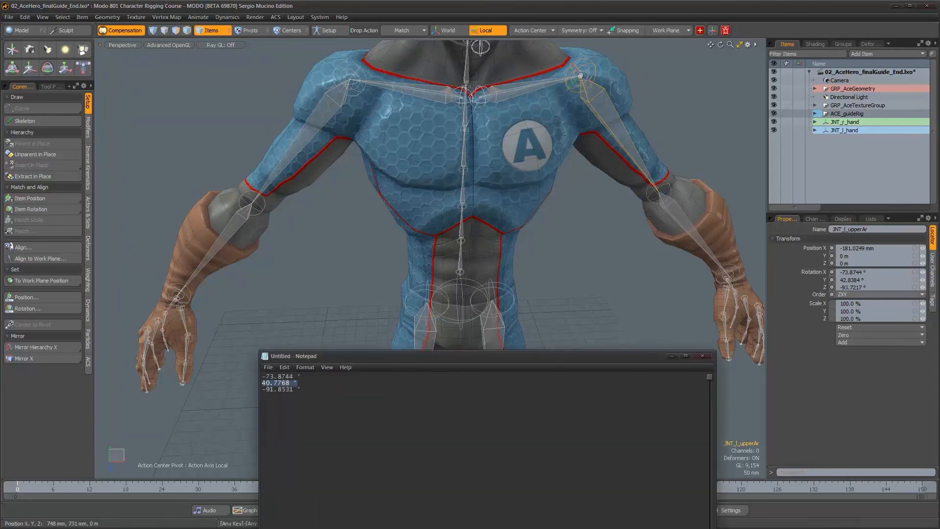
pyautogui.moveTo(865, 279); pyautogui.dragTo(810, 280)
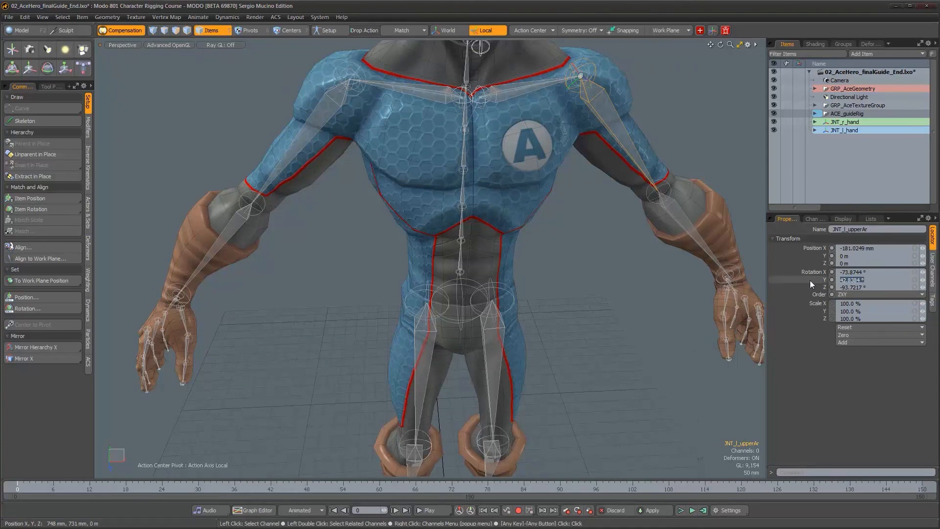
pyautogui.write('40.7768 °')
pyautogui.press('Return')
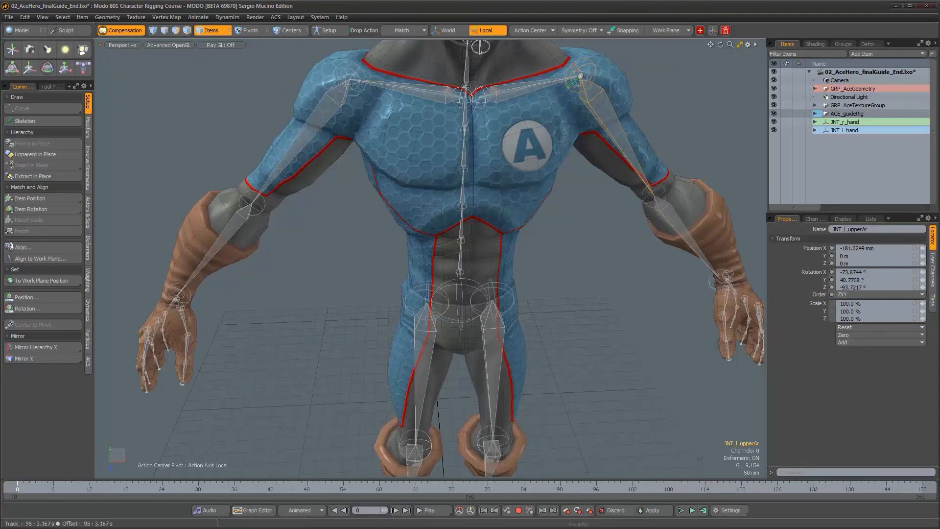
pyautogui.click(398, 524)
pyautogui.moveTo(301, 390); pyautogui.dragTo(262, 390)
pyautogui.hotkey('ctrl', 'c')
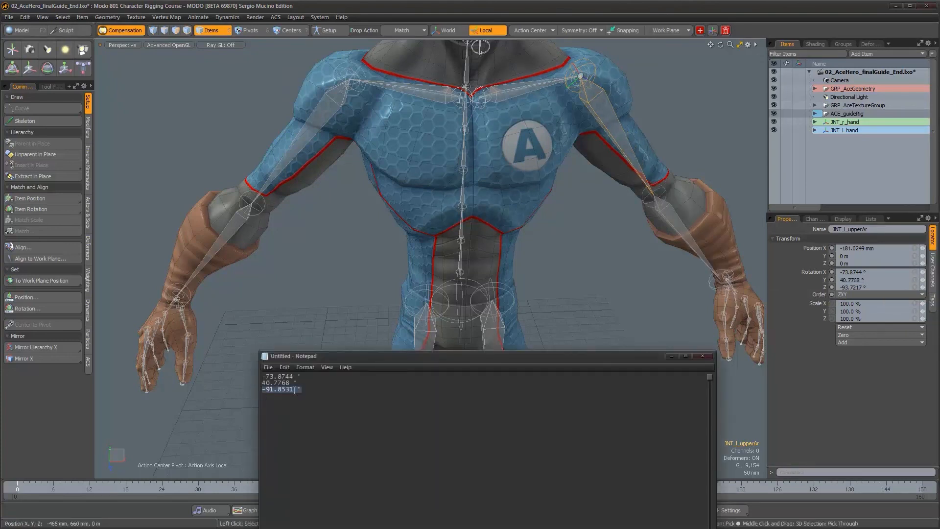
pyautogui.click(868, 287)
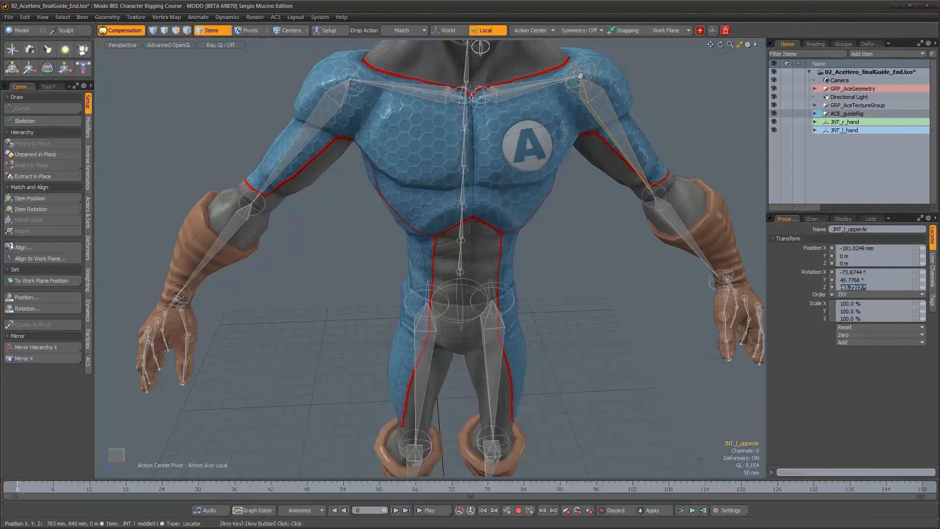
pyautogui.hotkey('ctrl', 'v')
pyautogui.press('Return')
# Inspect the character's skeleton and both arm chains from several angles, finishing with a front view.
pyautogui.keyDown('alt'); pyautogui.moveTo(719, 340); pyautogui.dragTo(477, 283); pyautogui.keyUp('alt')
pyautogui.keyDown('alt'); pyautogui.moveTo(477, 283); pyautogui.dragTo(531, 278, button='right'); pyautogui.keyUp('alt')
pyautogui.keyDown('alt'); pyautogui.moveTo(530, 278); pyautogui.dragTo(621, 277); pyautogui.keyUp('alt')
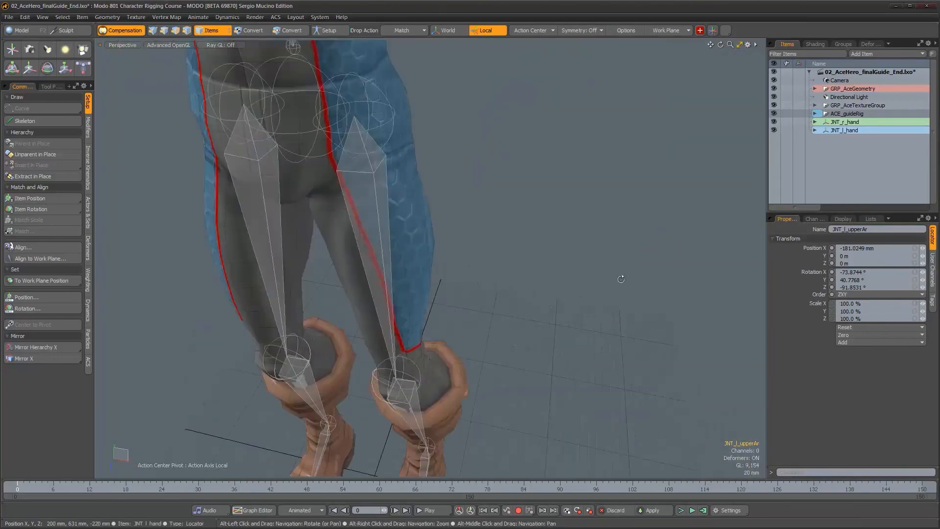
pyautogui.keyDown('alt'); pyautogui.moveTo(621, 277); pyautogui.dragTo(539, 275, button='right'); pyautogui.keyUp('alt')
pyautogui.keyDown('alt'); pyautogui.moveTo(539, 275); pyautogui.dragTo(391, 273); pyautogui.keyUp('alt')
pyautogui.keyDown('alt'); pyautogui.moveTo(390, 273); pyautogui.dragTo(440, 277, button='right'); pyautogui.keyUp('alt')
pyautogui.keyDown('alt'); pyautogui.moveTo(439, 277); pyautogui.dragTo(373, 279); pyautogui.keyUp('alt')
pyautogui.keyDown('alt'); pyautogui.moveTo(374, 279); pyautogui.dragTo(347, 279, button='right'); pyautogui.keyUp('alt')
pyautogui.keyDown('alt'); pyautogui.moveTo(496, 232); pyautogui.dragTo(362, 309); pyautogui.keyUp('alt')
pyautogui.keyDown('alt'); pyautogui.moveTo(362, 309); pyautogui.dragTo(337, 301, button='right'); pyautogui.keyUp('alt')
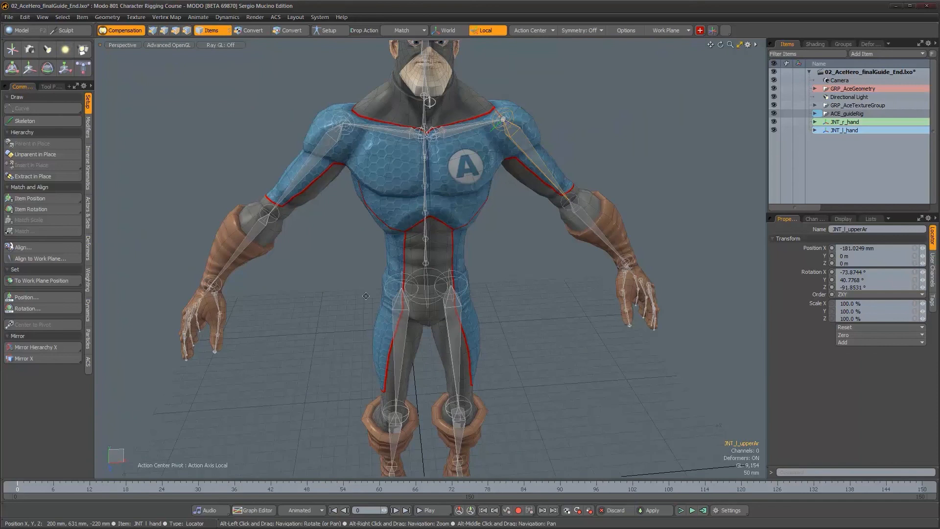
pyautogui.keyDown('alt'); pyautogui.moveTo(366, 296); pyautogui.dragTo(313, 327, button='middle'); pyautogui.keyUp('alt')
pyautogui.keyDown('alt'); pyautogui.moveTo(313, 327); pyautogui.dragTo(310, 310); pyautogui.keyUp('alt')
pyautogui.keyDown('alt'); pyautogui.moveTo(311, 309); pyautogui.dragTo(323, 309, button='right'); pyautogui.keyUp('alt')
# Compare the position and rotation values of the right and left upper arm and lower arm joints.
pyautogui.click(265, 180)
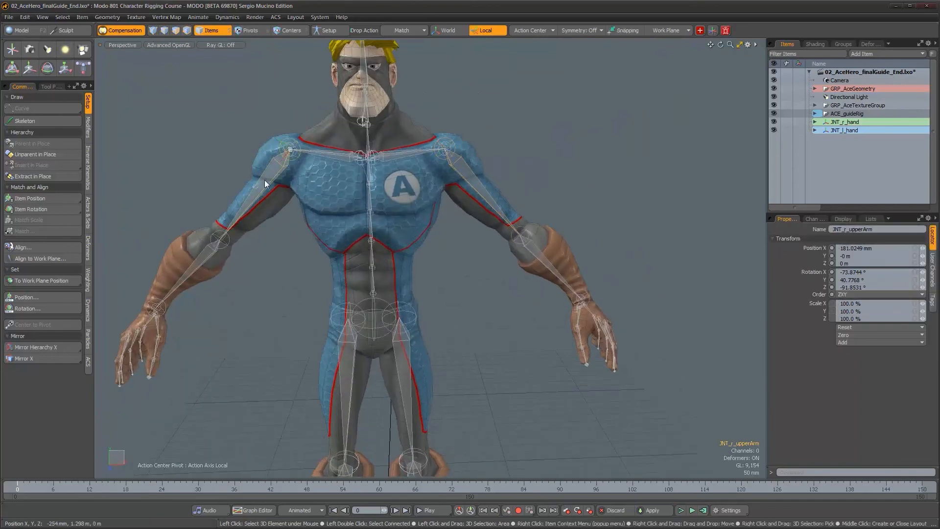
pyautogui.click(468, 180)
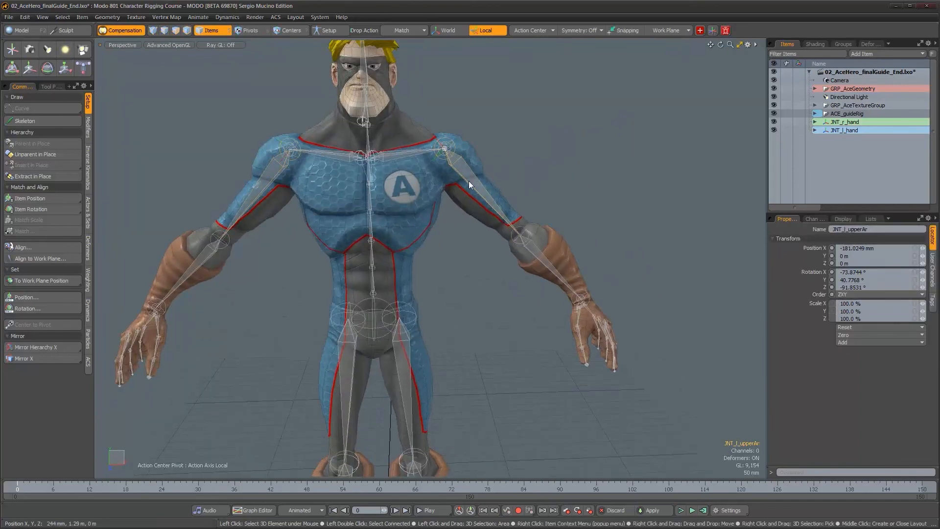
pyautogui.click(269, 174)
pyautogui.click(536, 257)
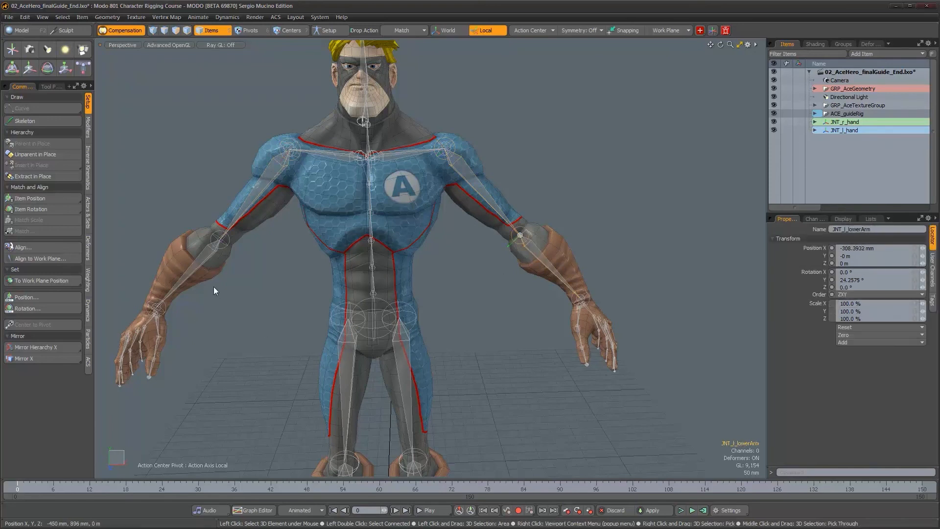
pyautogui.click(201, 259)
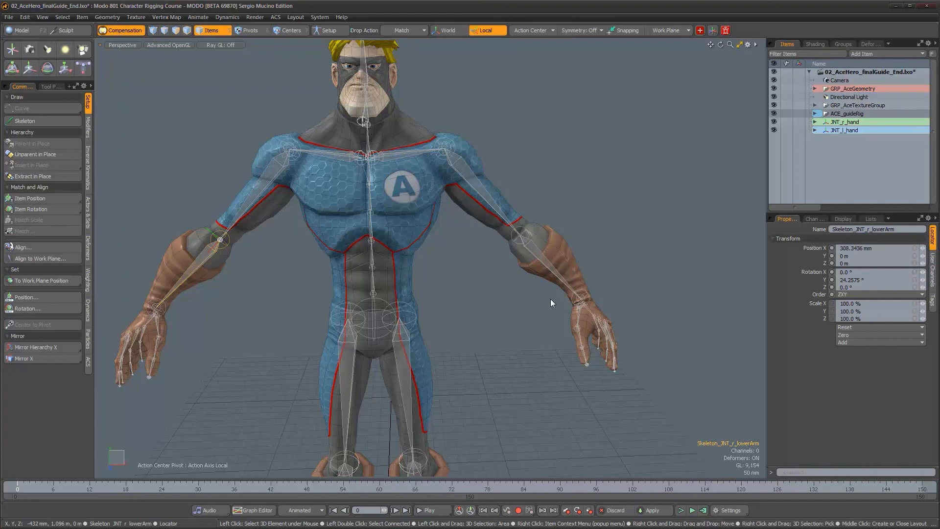
pyautogui.click(548, 265)
# Set JNT_l_lowerArm's X position to -308.3436 mm, the negated X position of Skeleton_JNT_r_lowerArm.
pyautogui.click(210, 259)
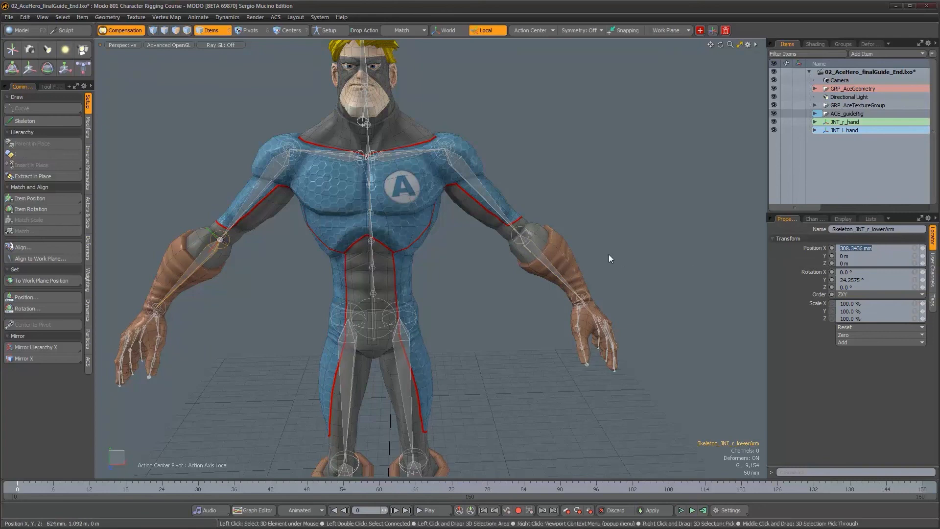
pyautogui.click(541, 262)
pyautogui.click(894, 251)
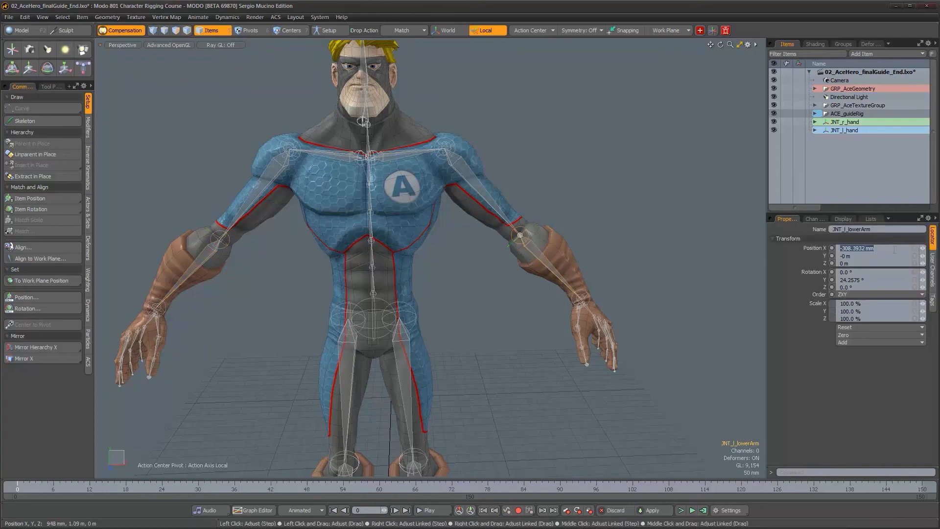
pyautogui.write('308.3436 mm')
pyautogui.press('Return')
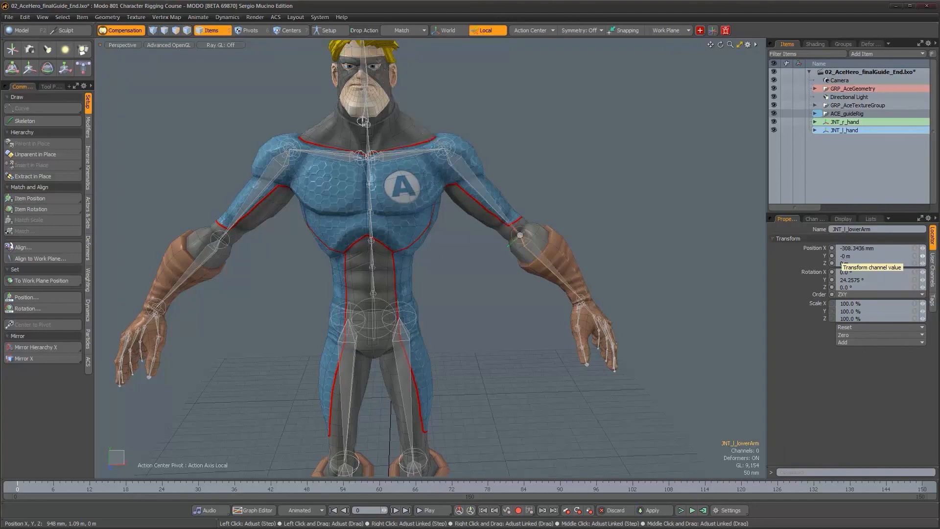
# Compare the position and rotation values of the left and right wrist joints.
pyautogui.keyDown('alt'); pyautogui.moveTo(646, 289); pyautogui.dragTo(507, 297); pyautogui.keyUp('alt')
pyautogui.keyDown('alt'); pyautogui.moveTo(508, 298); pyautogui.dragTo(460, 291, button='right'); pyautogui.keyUp('alt')
pyautogui.keyDown('alt'); pyautogui.moveTo(460, 291); pyautogui.dragTo(550, 231); pyautogui.keyUp('alt')
pyautogui.keyDown('alt'); pyautogui.moveTo(549, 231); pyautogui.dragTo(529, 237, button='right'); pyautogui.keyUp('alt')
pyautogui.keyDown('alt'); pyautogui.moveTo(530, 237); pyautogui.dragTo(554, 313, button='middle'); pyautogui.keyUp('alt')
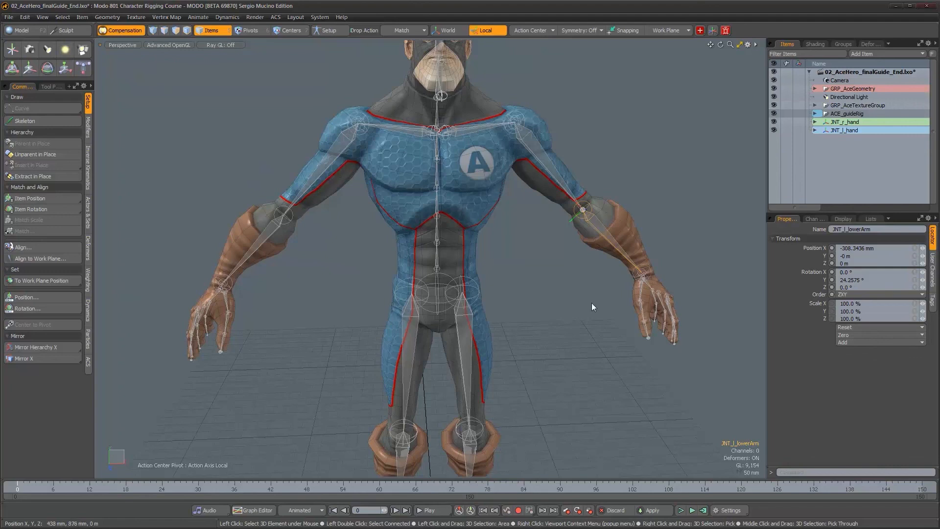
pyautogui.keyDown('alt'); pyautogui.moveTo(592, 303); pyautogui.dragTo(587, 308); pyautogui.keyUp('alt')
pyautogui.press('Down')
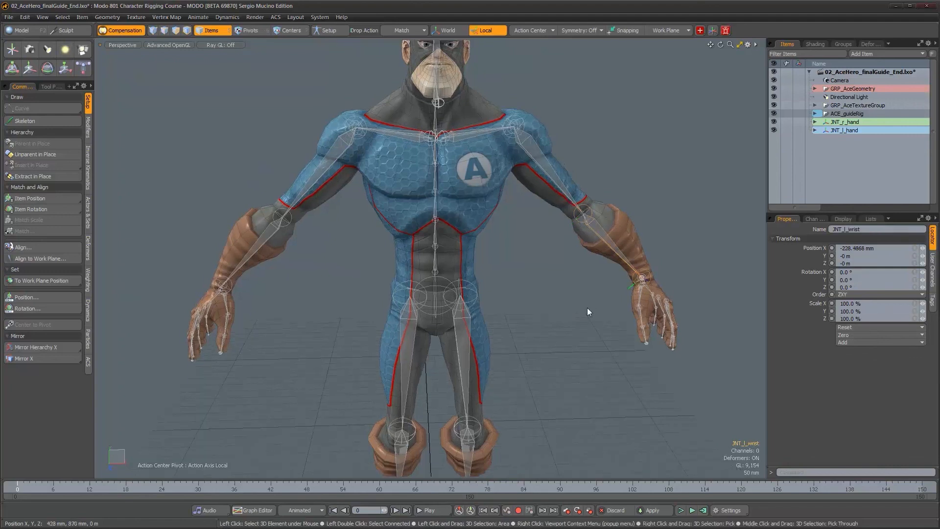
pyautogui.click(257, 248)
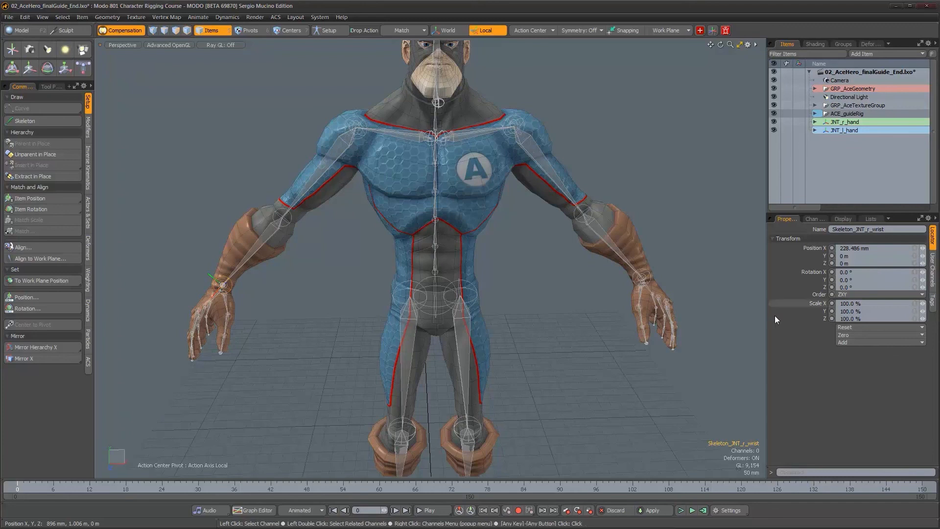
# Set JNT_l_wrist's X position to -228.486 mm, the negated X position of Skeleton_JNT_r_wrist.
pyautogui.keyDown('alt'); pyautogui.moveTo(422, 316); pyautogui.dragTo(564, 314); pyautogui.keyUp('alt')
pyautogui.keyDown('alt'); pyautogui.moveTo(516, 331); pyautogui.dragTo(519, 278, button='middle'); pyautogui.keyUp('alt')
pyautogui.keyDown('alt'); pyautogui.moveTo(520, 278); pyautogui.dragTo(528, 291); pyautogui.keyUp('alt')
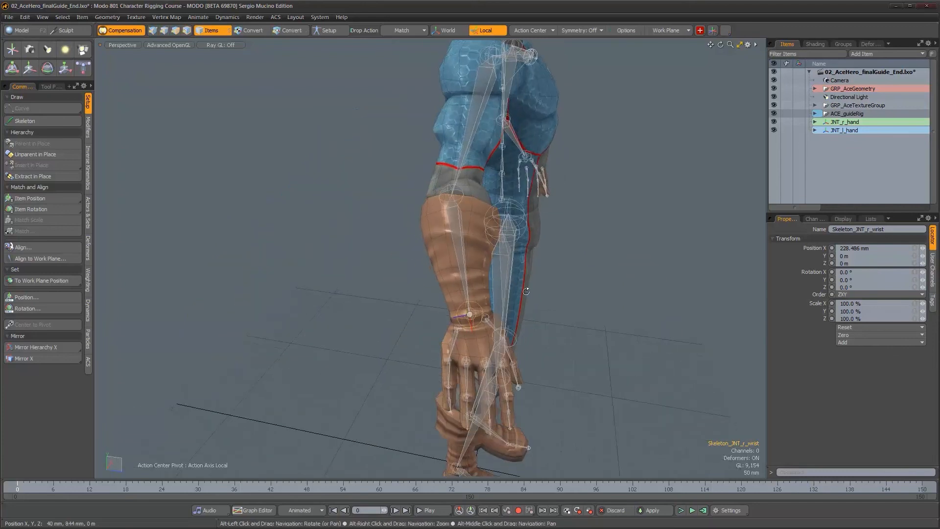
pyautogui.keyDown('alt'); pyautogui.moveTo(538, 294); pyautogui.dragTo(642, 279, button='right'); pyautogui.keyUp('alt')
pyautogui.click(877, 249)
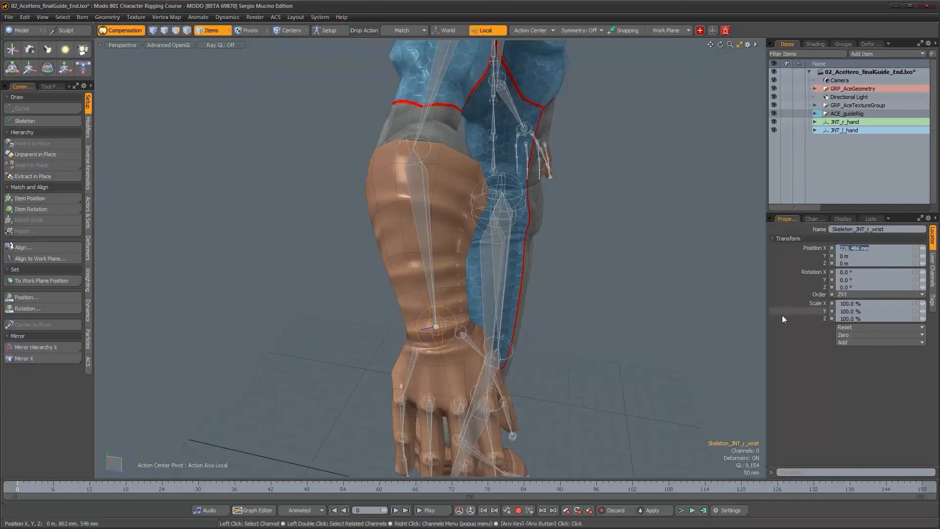
pyautogui.keyDown('alt'); pyautogui.moveTo(568, 260); pyautogui.dragTo(677, 327); pyautogui.keyUp('alt')
pyautogui.click(680, 330)
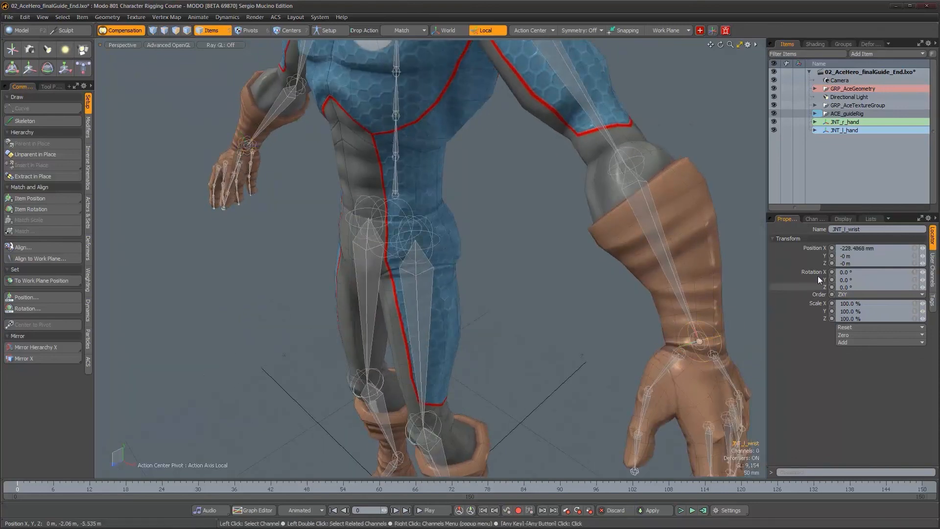
pyautogui.click(886, 250)
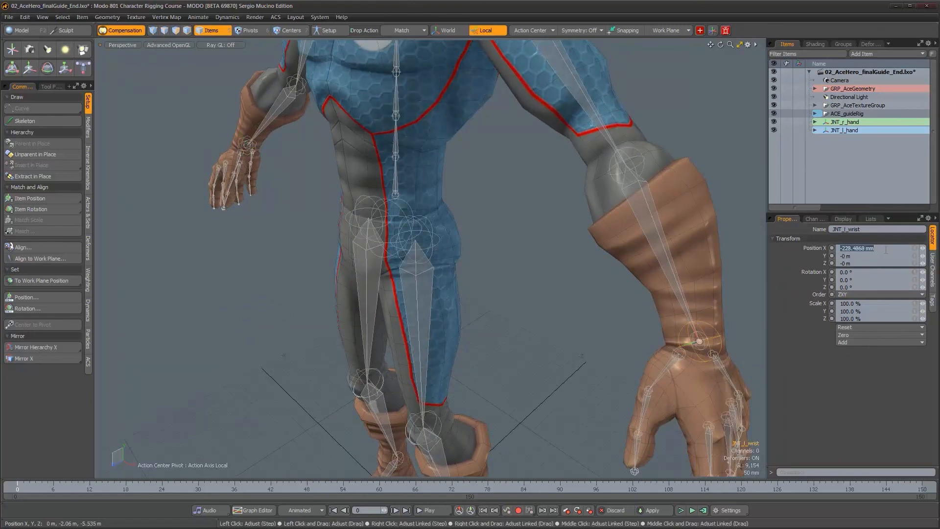
pyautogui.write('228.486 mm')
pyautogui.press('Return')
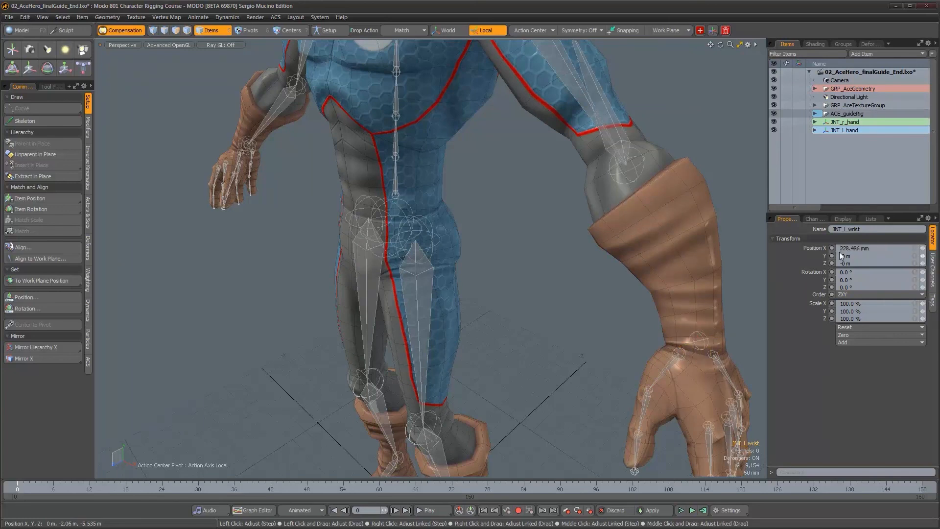
pyautogui.hotkey('ctrl', 'z')
# Examine the whole skeleton and both arm chains from the front and the character's right side.
pyautogui.keyDown('alt'); pyautogui.moveTo(609, 294); pyautogui.dragTo(549, 264); pyautogui.keyUp('alt')
pyautogui.keyDown('alt'); pyautogui.moveTo(515, 265); pyautogui.dragTo(493, 256, button='right'); pyautogui.keyUp('alt')
pyautogui.keyDown('alt'); pyautogui.moveTo(492, 256); pyautogui.dragTo(473, 312, button='middle'); pyautogui.keyUp('alt')
pyautogui.keyDown('alt'); pyautogui.moveTo(473, 311); pyautogui.dragTo(504, 295); pyautogui.keyUp('alt')
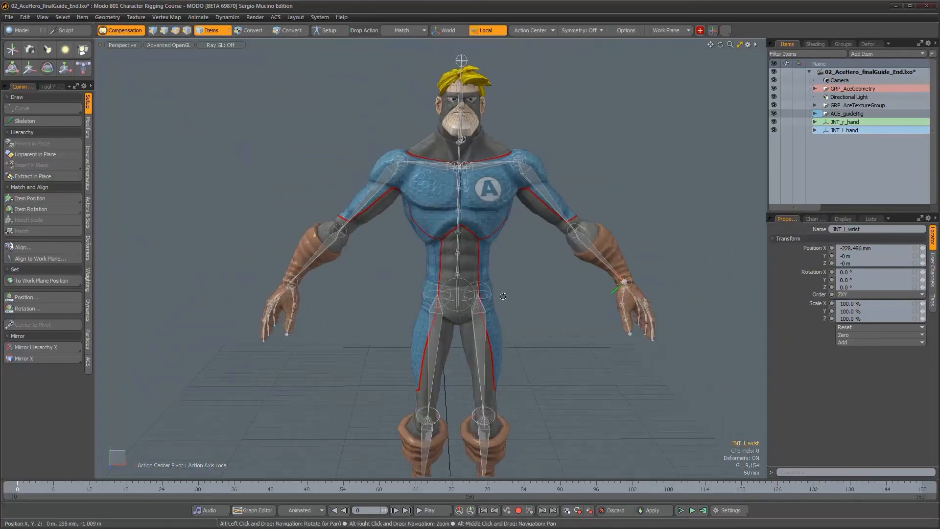
pyautogui.keyDown('alt'); pyautogui.moveTo(503, 288); pyautogui.dragTo(475, 312, button='middle'); pyautogui.keyUp('alt')
pyautogui.keyDown('alt'); pyautogui.moveTo(476, 302); pyautogui.dragTo(483, 303); pyautogui.keyUp('alt')
pyautogui.keyDown('alt'); pyautogui.moveTo(408, 300); pyautogui.dragTo(470, 301); pyautogui.keyUp('alt')
pyautogui.keyDown('alt'); pyautogui.moveTo(362, 297); pyautogui.dragTo(399, 296, button='right'); pyautogui.keyUp('alt')
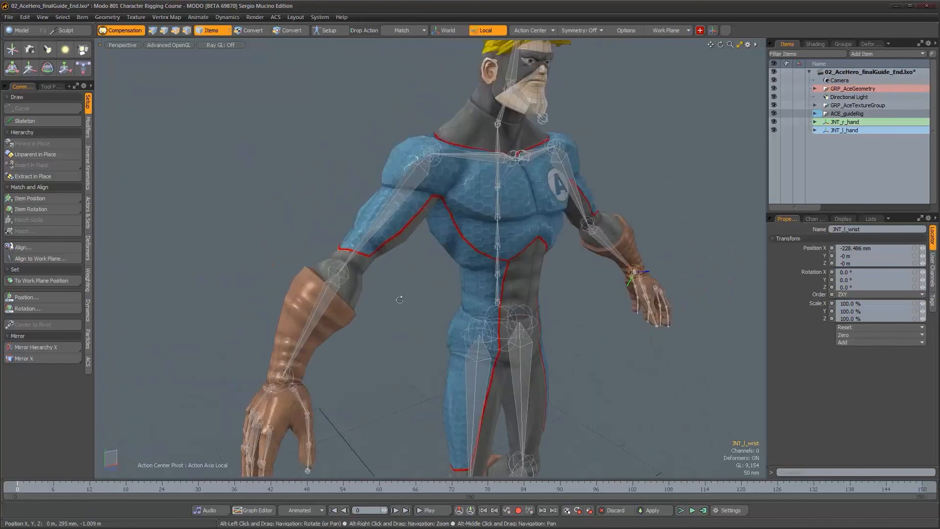
# Rename the right lower arm joint to JNT_r_lowerArm by removing its Skeleton_ prefix.
pyautogui.keyDown('alt'); pyautogui.moveTo(398, 296); pyautogui.dragTo(430, 313); pyautogui.keyUp('alt')
pyautogui.keyDown('alt'); pyautogui.moveTo(431, 296); pyautogui.dragTo(431, 215, button='middle'); pyautogui.keyUp('alt')
pyautogui.keyDown('alt'); pyautogui.moveTo(430, 215); pyautogui.dragTo(446, 205, button='right'); pyautogui.keyUp('alt')
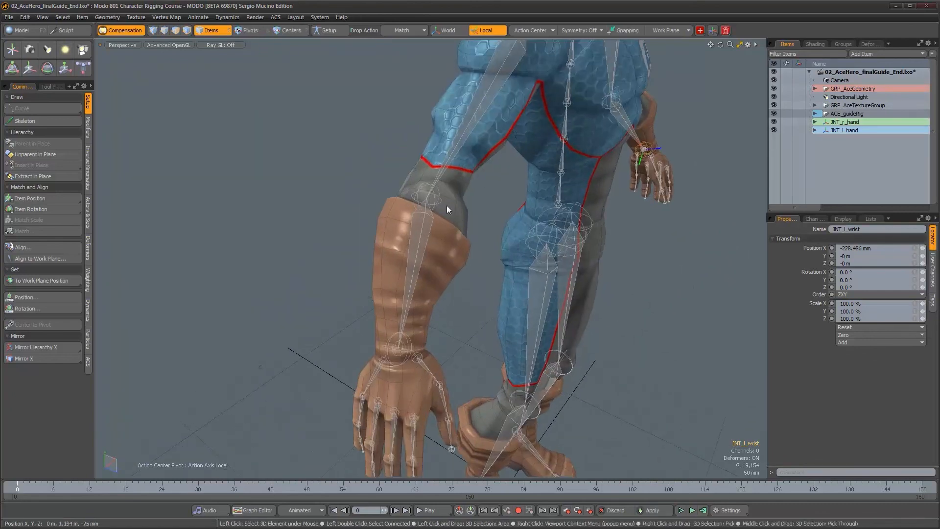
pyautogui.click(419, 250)
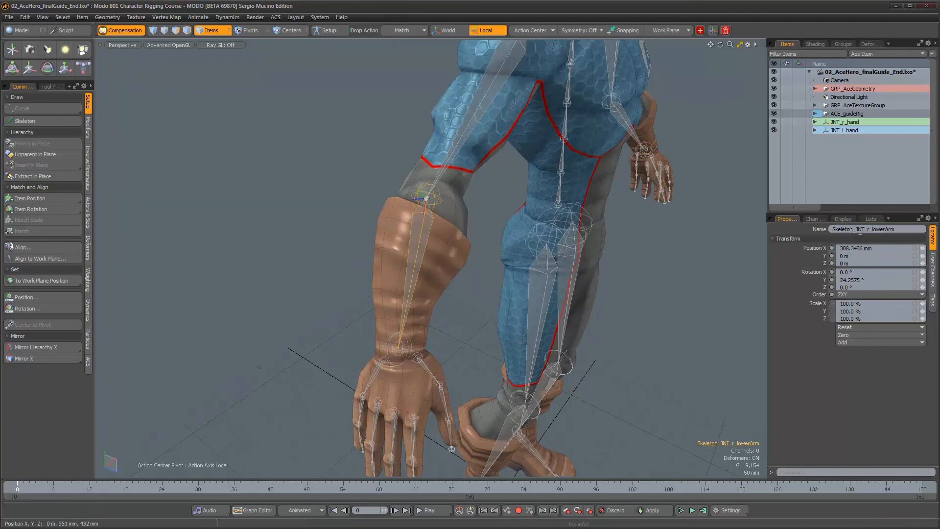
pyautogui.press('BackSpace')
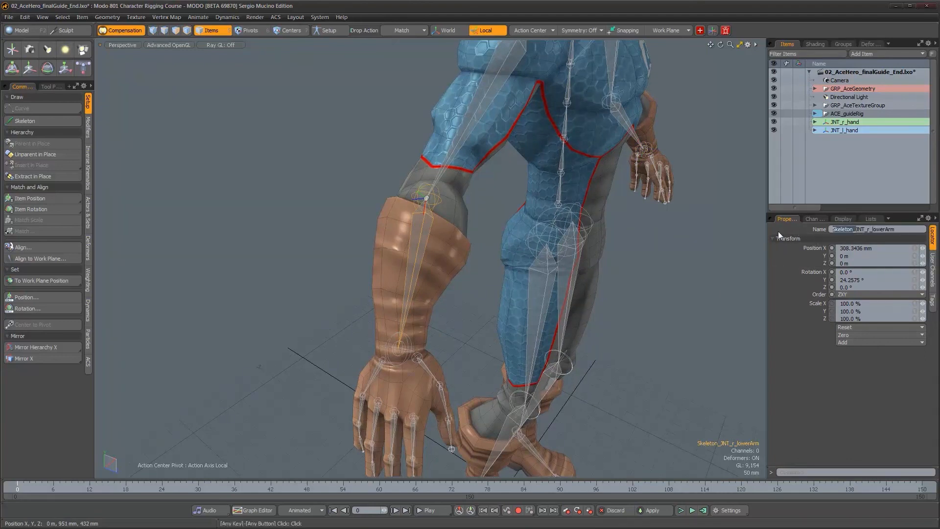
pyautogui.press('Return')
# Rename the right wrist joint to JNT_r_wrist by removing its Skeleton_ prefix.
pyautogui.click(398, 363)
pyautogui.click(857, 229)
pyautogui.press('BackSpace')
pyautogui.press('BackSpace')
pyautogui.press('BackSpace')
pyautogui.press('BackSpace')
pyautogui.press('BackSpace')
pyautogui.press('BackSpace')
pyautogui.press('BackSpace')
pyautogui.press('BackSpace')
pyautogui.press('BackSpace')
pyautogui.press('Return')
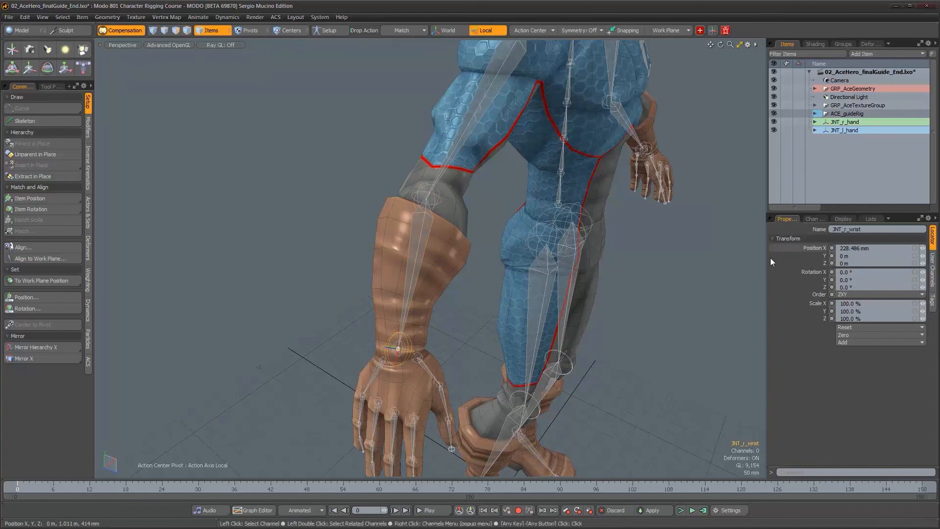
# Inspect the left lower arm and hand joints that meet at the left wrist.
pyautogui.keyDown('alt'); pyautogui.moveTo(650, 266); pyautogui.dragTo(564, 315); pyautogui.keyUp('alt')
pyautogui.click(550, 343)
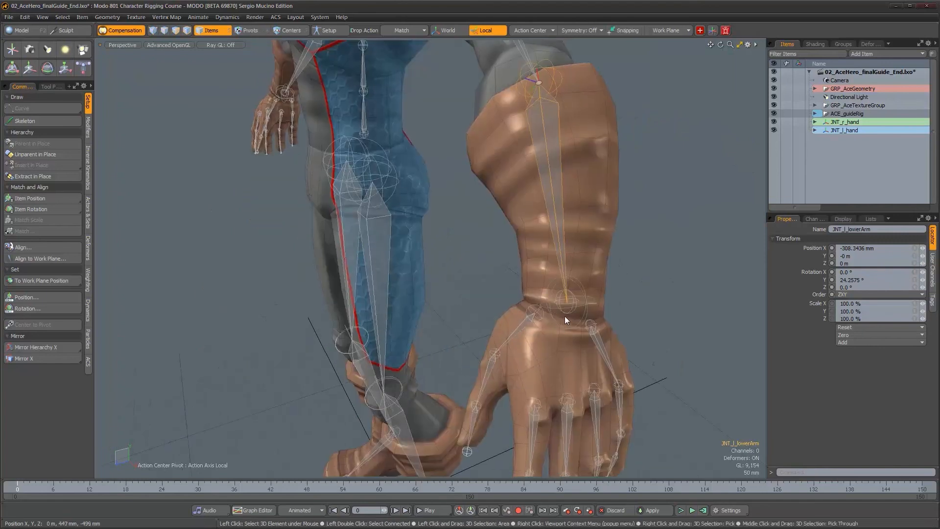
pyautogui.click(565, 317)
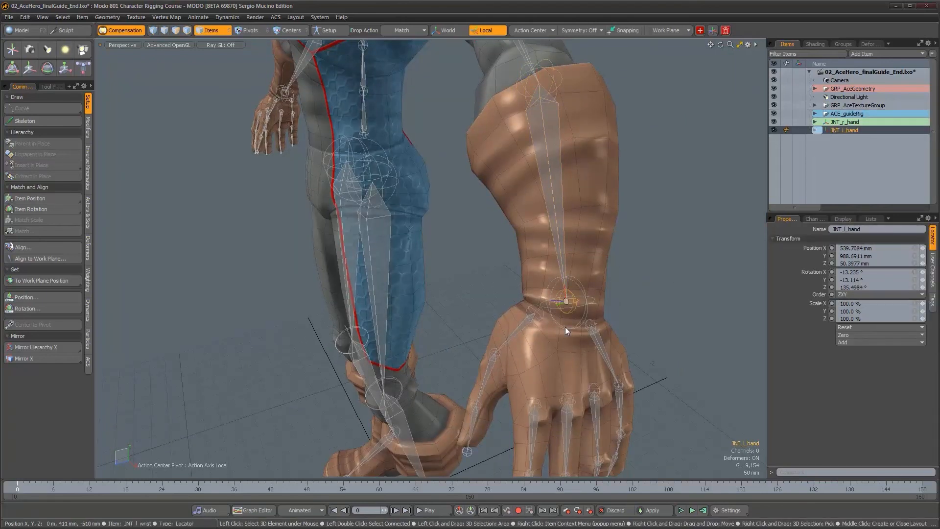
pyautogui.click(565, 327)
pyautogui.click(553, 236)
# Parent JNT_r_hand in place to the right wrist joint, and the right upper arm joint to the right clavicle joint.
pyautogui.keyDown('alt'); pyautogui.moveTo(554, 239); pyautogui.dragTo(453, 292); pyautogui.keyUp('alt')
pyautogui.keyDown('alt'); pyautogui.moveTo(379, 295); pyautogui.dragTo(344, 321); pyautogui.keyUp('alt')
pyautogui.keyDown('alt'); pyautogui.keyDown('shift'); pyautogui.moveTo(343, 360); pyautogui.dragTo(416, 293); pyautogui.keyUp('shift'); pyautogui.keyUp('alt')
pyautogui.scroll(8, 416, 286)
pyautogui.keyDown('alt'); pyautogui.moveTo(450, 261); pyautogui.dragTo(384, 321); pyautogui.keyUp('alt')
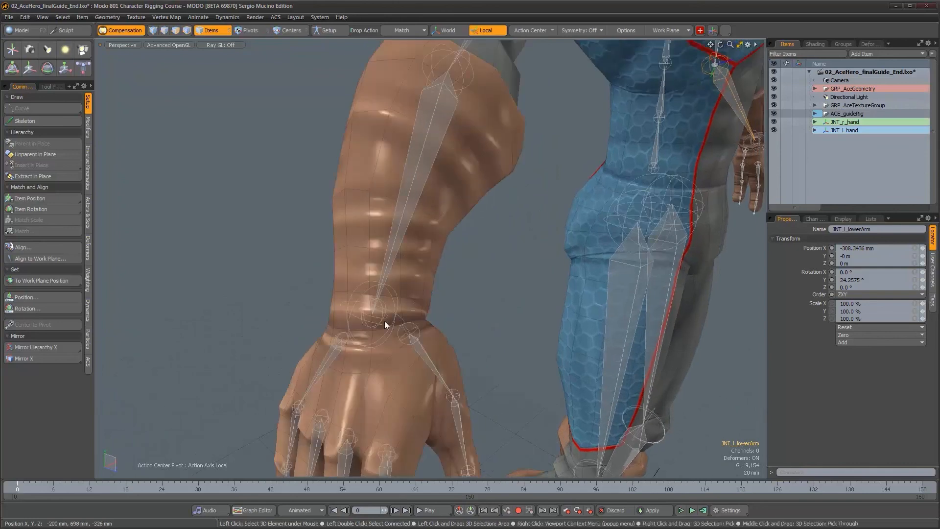
pyautogui.click(396, 309)
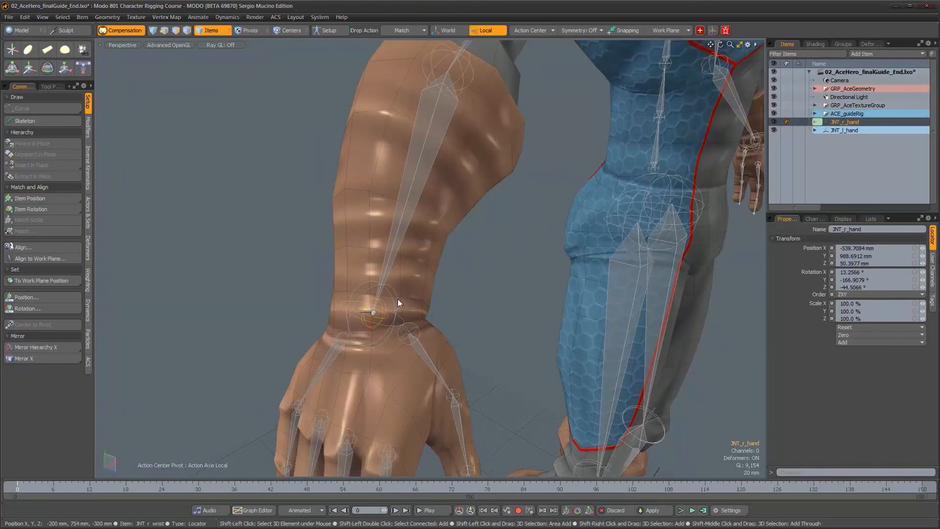
pyautogui.keyDown('shift'); pyautogui.click(397, 299); pyautogui.keyUp('shift')
pyautogui.click(52, 146)
pyautogui.keyDown('alt'); pyautogui.keyDown('shift'); pyautogui.moveTo(436, 122); pyautogui.dragTo(342, 254); pyautogui.keyUp('shift'); pyautogui.keyUp('alt')
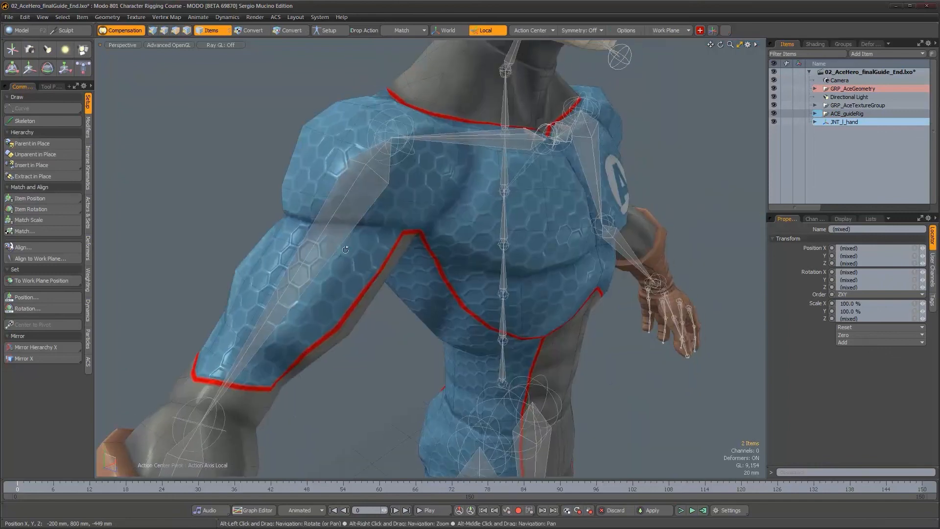
pyautogui.click(472, 144)
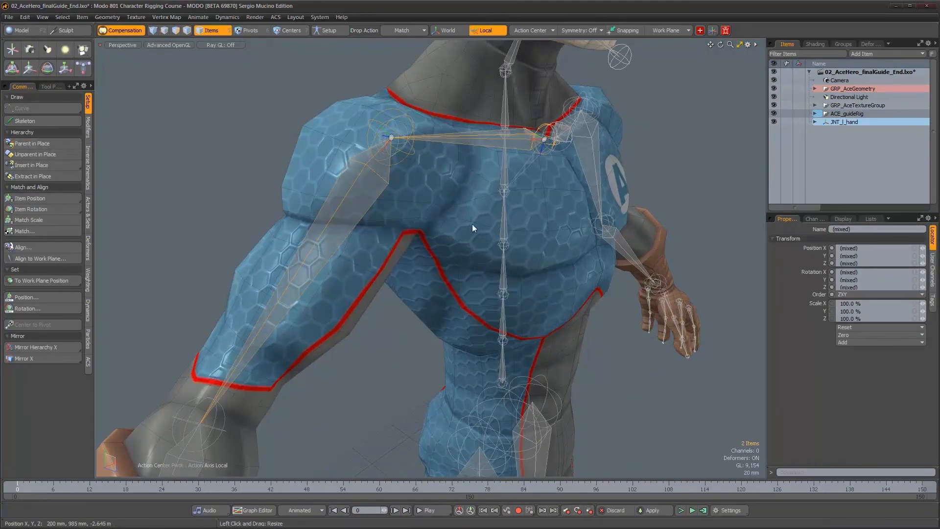
# Parent JNT_l_hand in place to the left wrist joint.
pyautogui.keyDown('alt'); pyautogui.moveTo(472, 224); pyautogui.dragTo(323, 227); pyautogui.keyUp('alt')
pyautogui.keyDown('alt'); pyautogui.keyDown('shift'); pyautogui.moveTo(421, 313); pyautogui.dragTo(313, 206); pyautogui.keyUp('shift'); pyautogui.keyUp('alt')
pyautogui.keyDown('ctrl'); pyautogui.keyDown('alt'); pyautogui.moveTo(362, 264); pyautogui.dragTo(454, 266); pyautogui.keyUp('alt'); pyautogui.keyUp('ctrl')
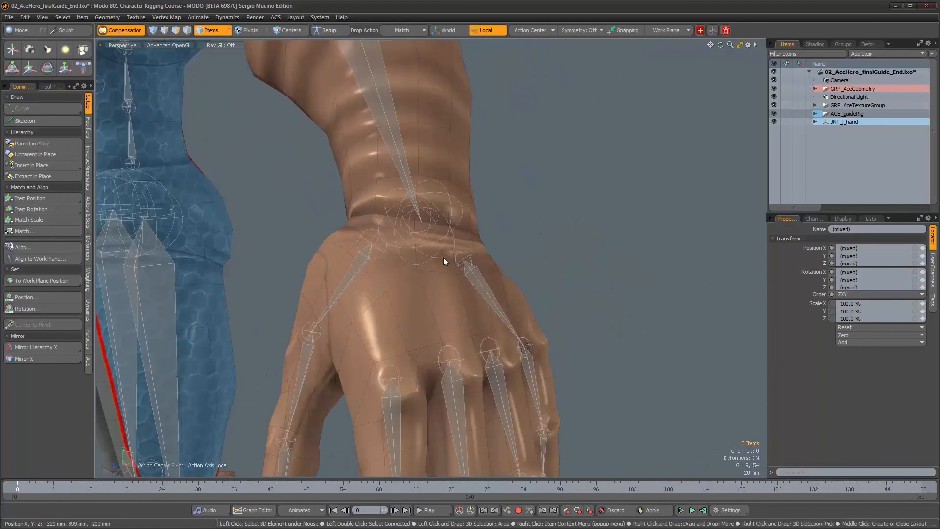
pyautogui.click(427, 228)
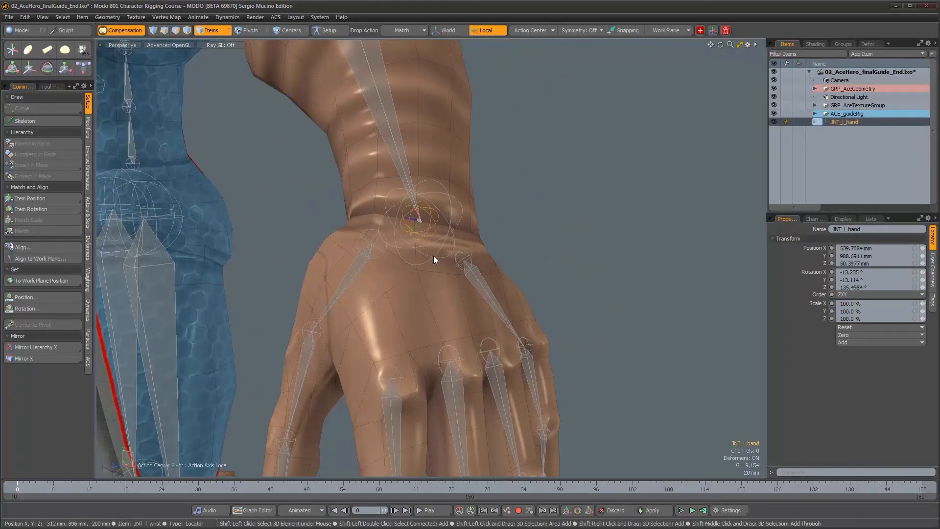
pyautogui.keyDown('shift'); pyautogui.click(434, 256); pyautogui.keyUp('shift')
pyautogui.click(61, 146)
# Parent the left upper arm joint in place to the left clavicle joint.
pyautogui.keyDown('alt'); pyautogui.keyDown('shift'); pyautogui.moveTo(313, 181); pyautogui.dragTo(425, 312); pyautogui.keyUp('shift'); pyautogui.keyUp('alt')
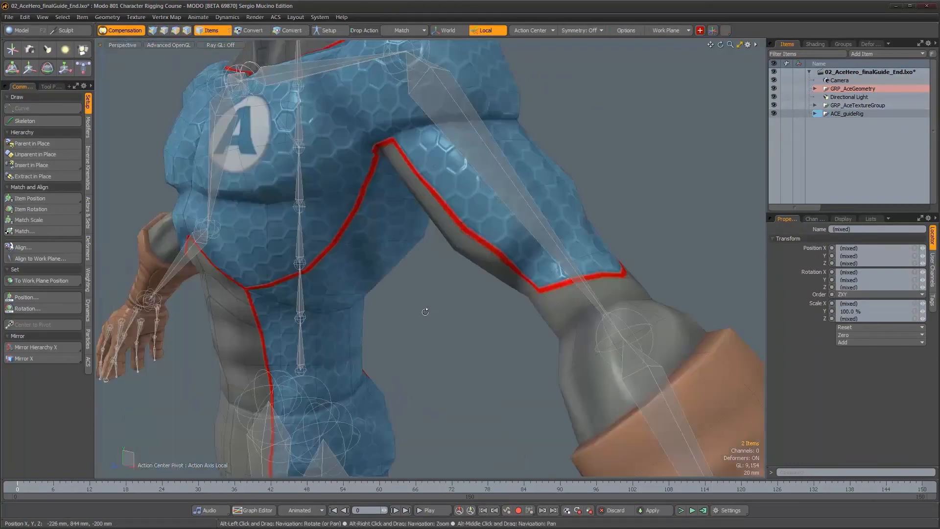
pyautogui.click(471, 132)
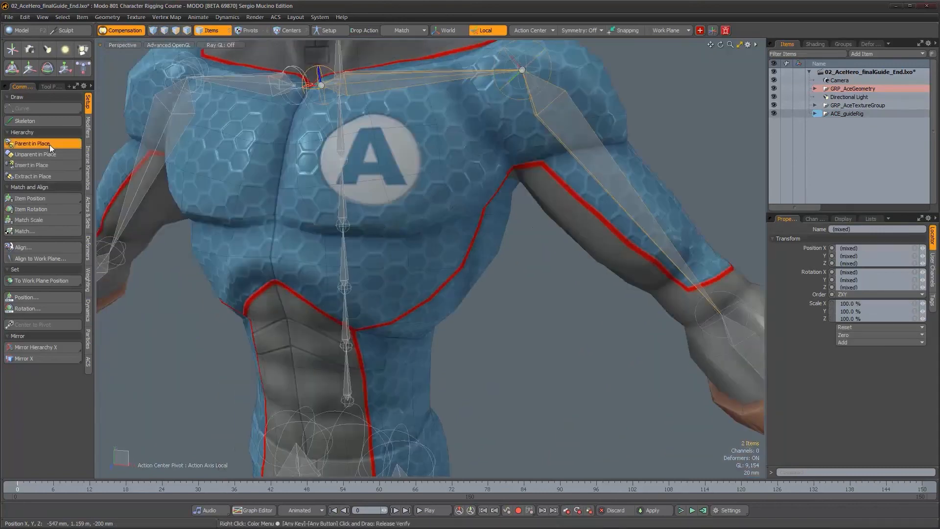
pyautogui.keyDown('alt'); pyautogui.moveTo(313, 254); pyautogui.dragTo(235, 253, button='right'); pyautogui.keyUp('alt')
pyautogui.keyDown('alt'); pyautogui.moveTo(313, 247); pyautogui.dragTo(365, 252); pyautogui.keyUp('alt')
pyautogui.keyDown('alt'); pyautogui.moveTo(416, 274); pyautogui.dragTo(453, 289); pyautogui.keyUp('alt')
pyautogui.keyDown('alt'); pyautogui.moveTo(453, 288); pyautogui.dragTo(410, 298, button='right'); pyautogui.keyUp('alt')
pyautogui.keyDown('alt'); pyautogui.moveTo(410, 297); pyautogui.dragTo(374, 274); pyautogui.keyUp('alt')
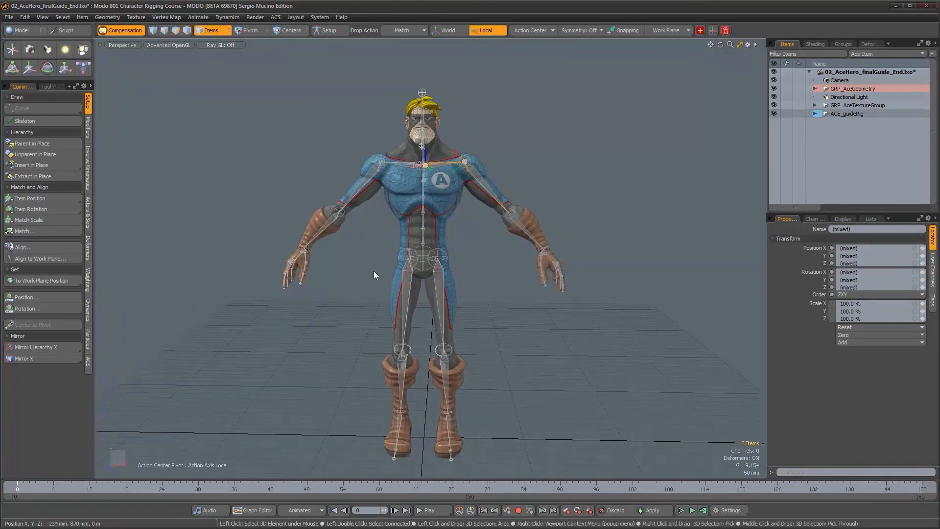